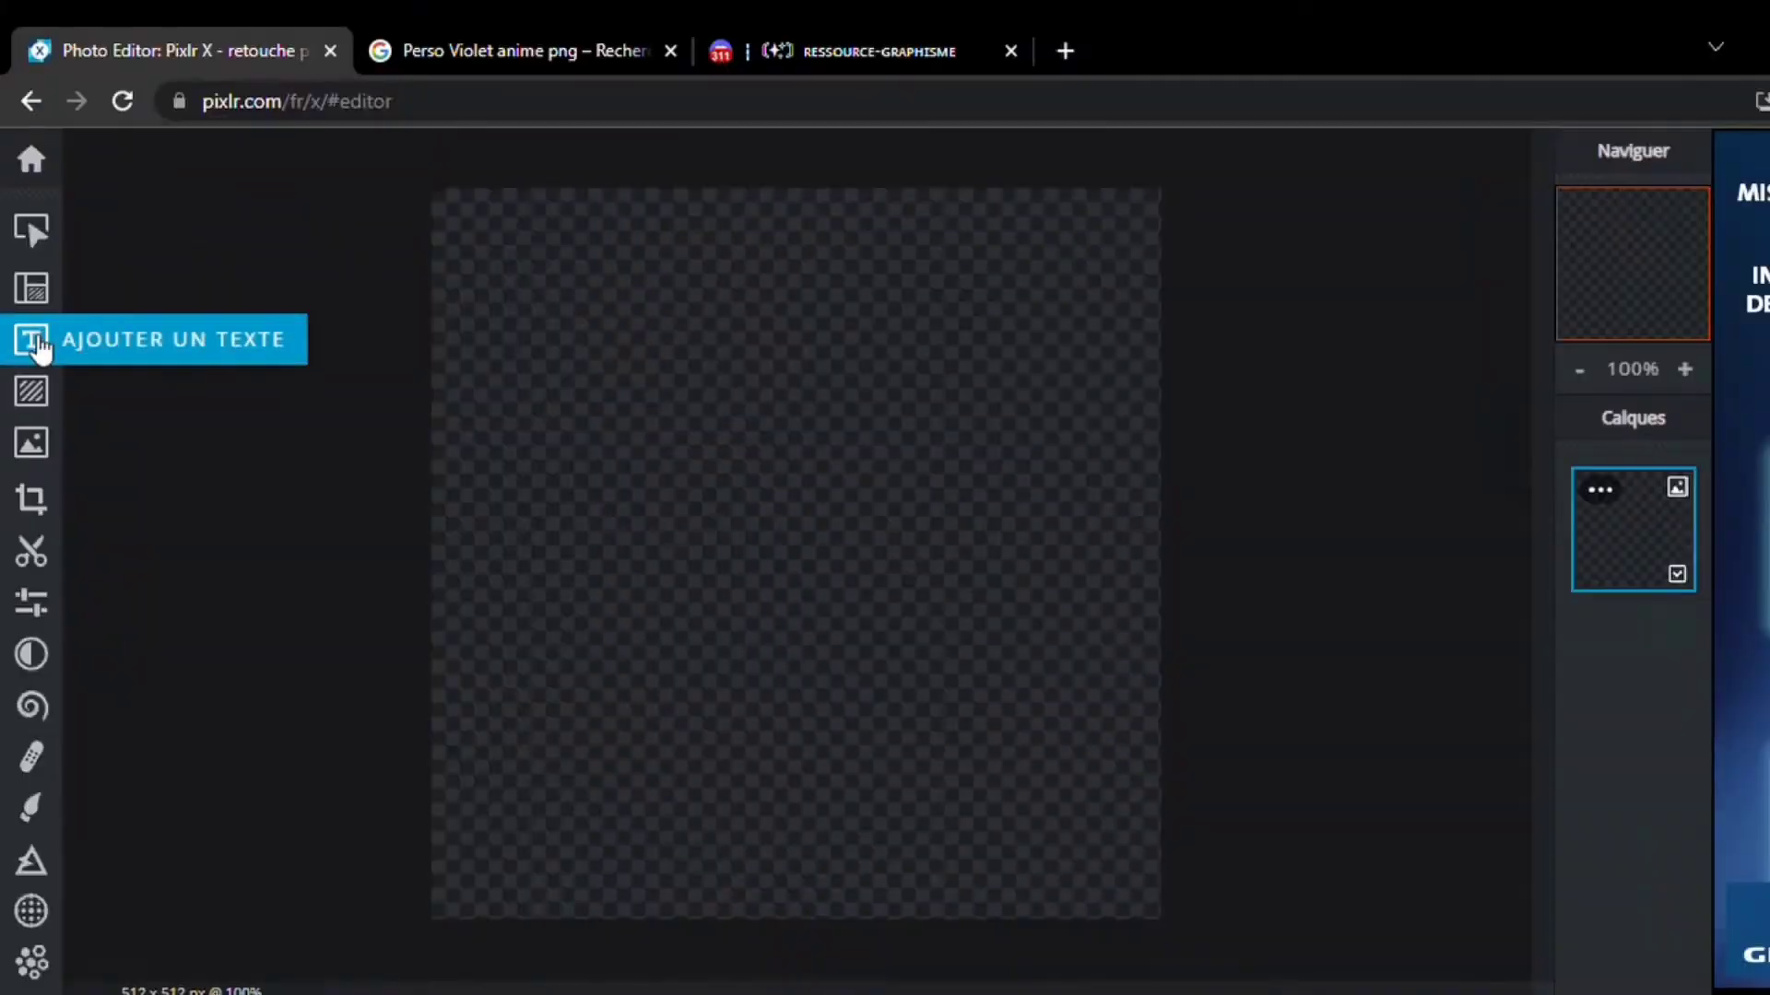
Add a new default text layer in the AMERICAN_CAPTAIN font and replace its placeholder wording with TEXTE.
{"action": "left_click", "coordinate": [238, 281]}
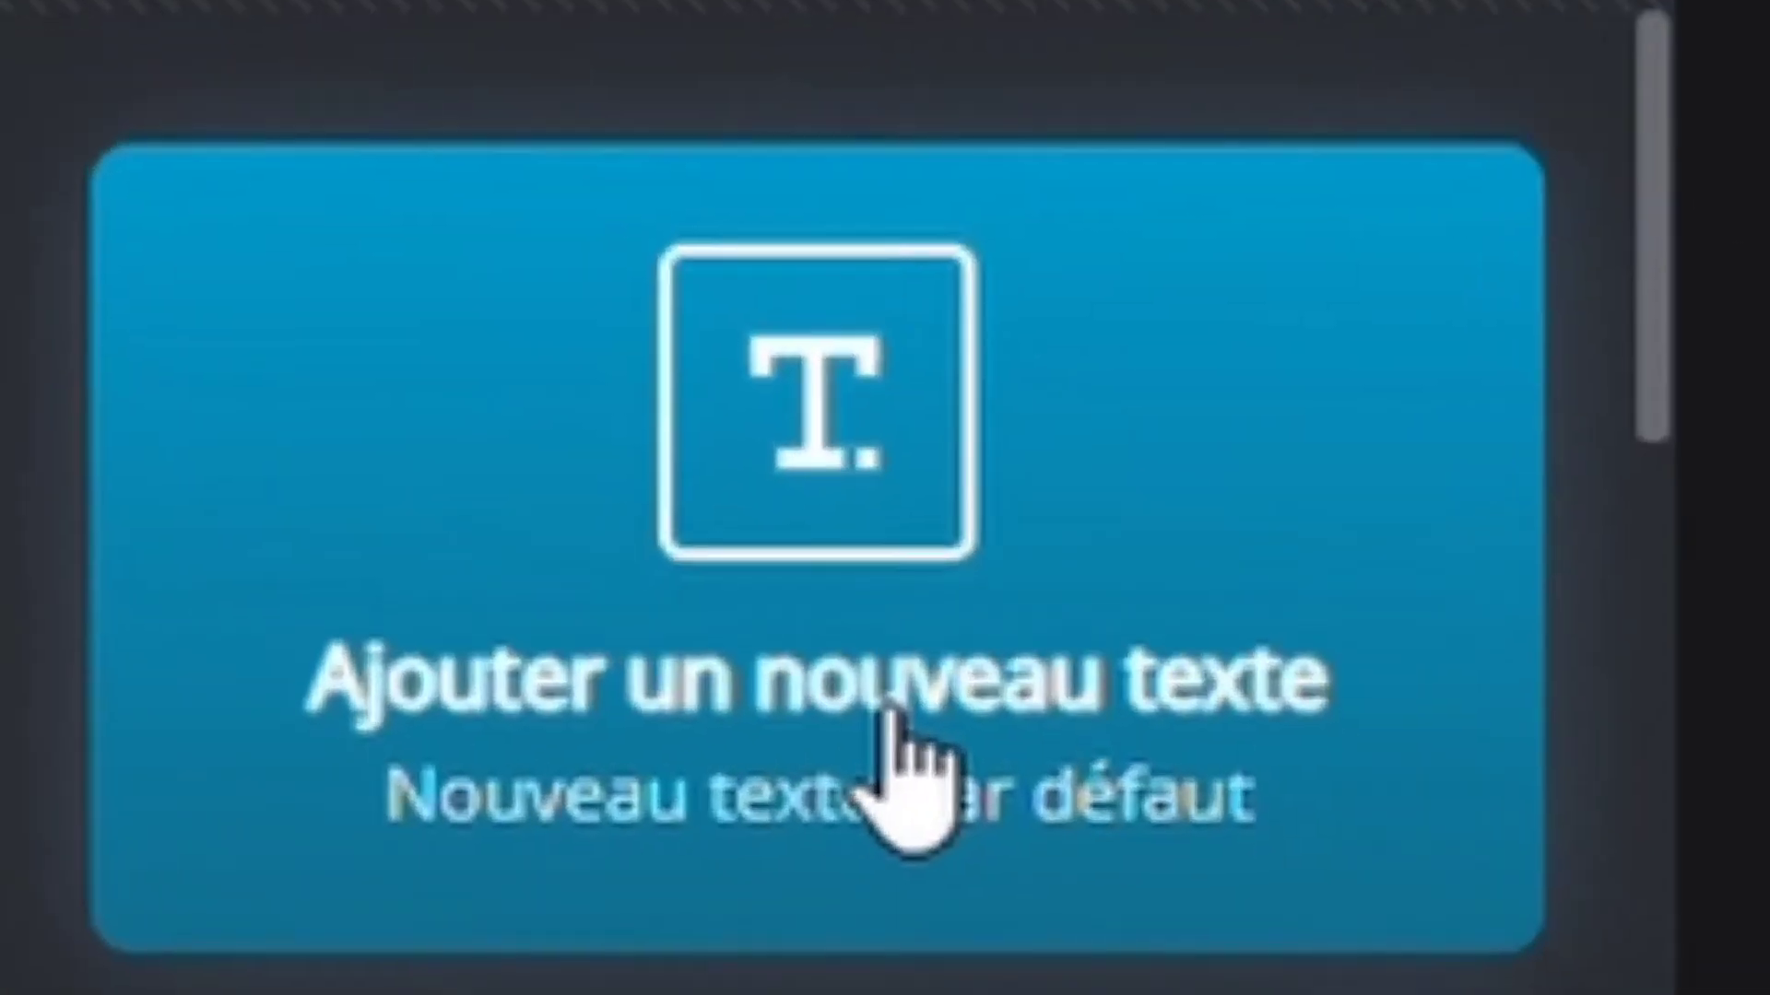
{"action": "left_click", "coordinate": [894, 728]}
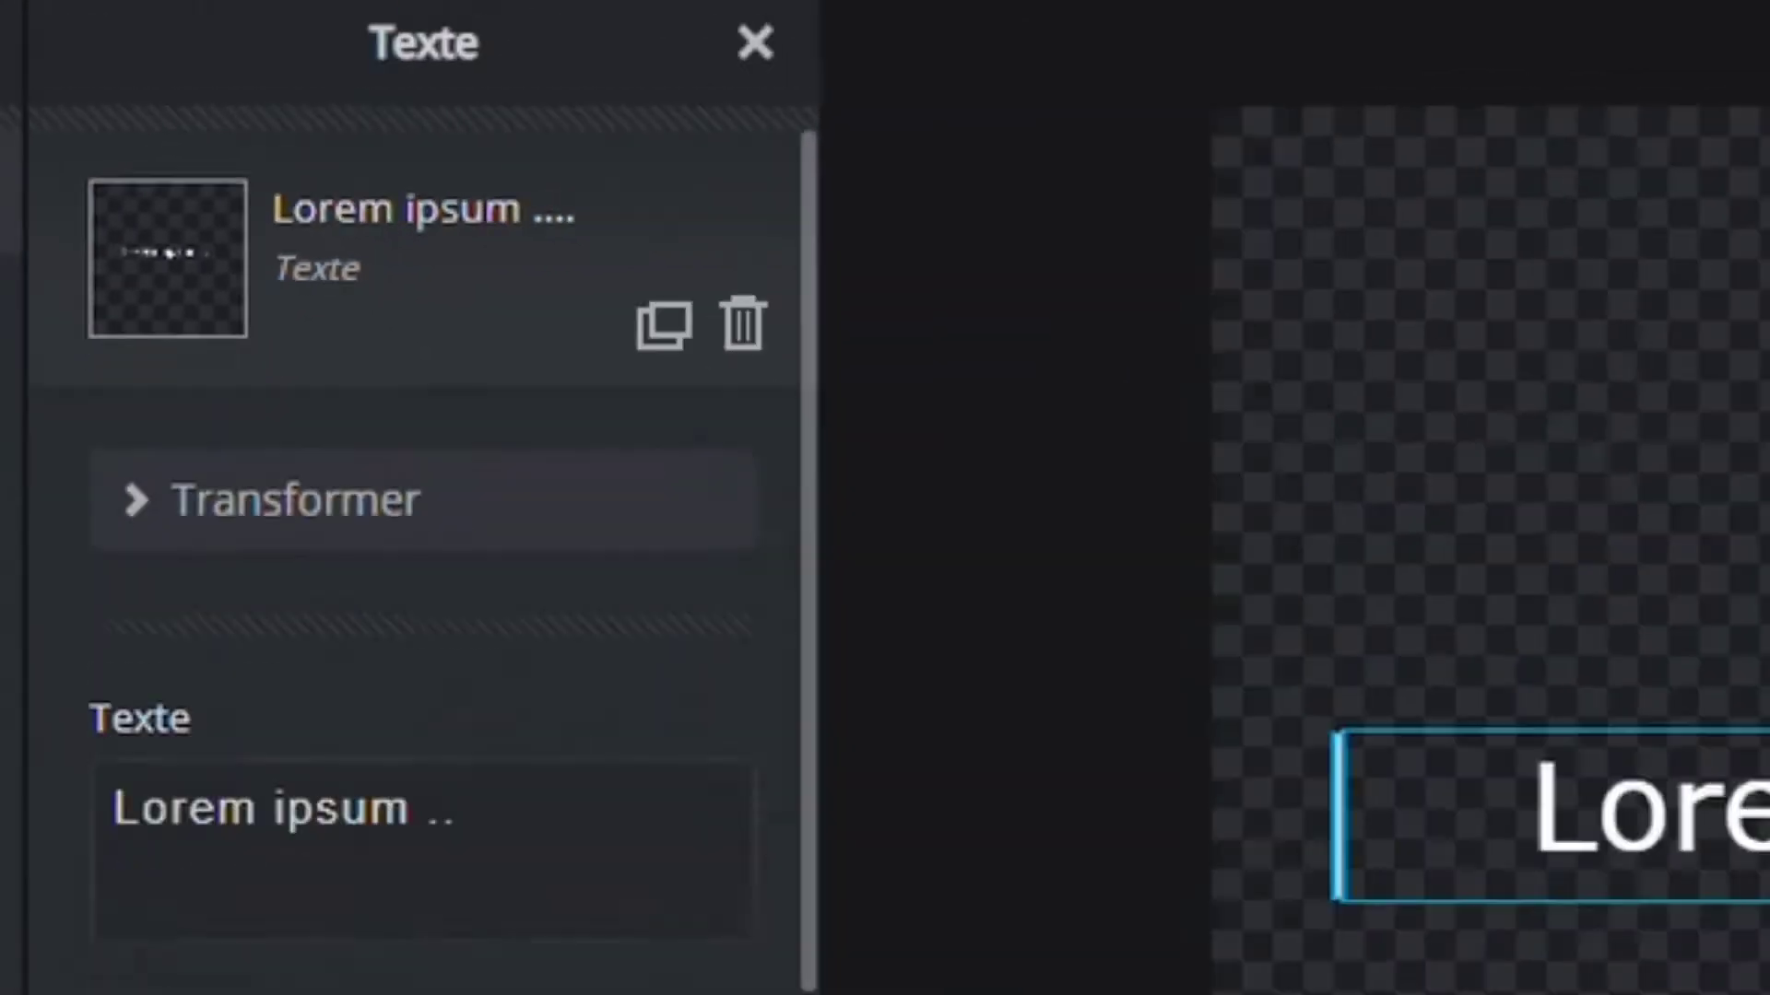
{"action": "left_click", "coordinate": [272, 636]}
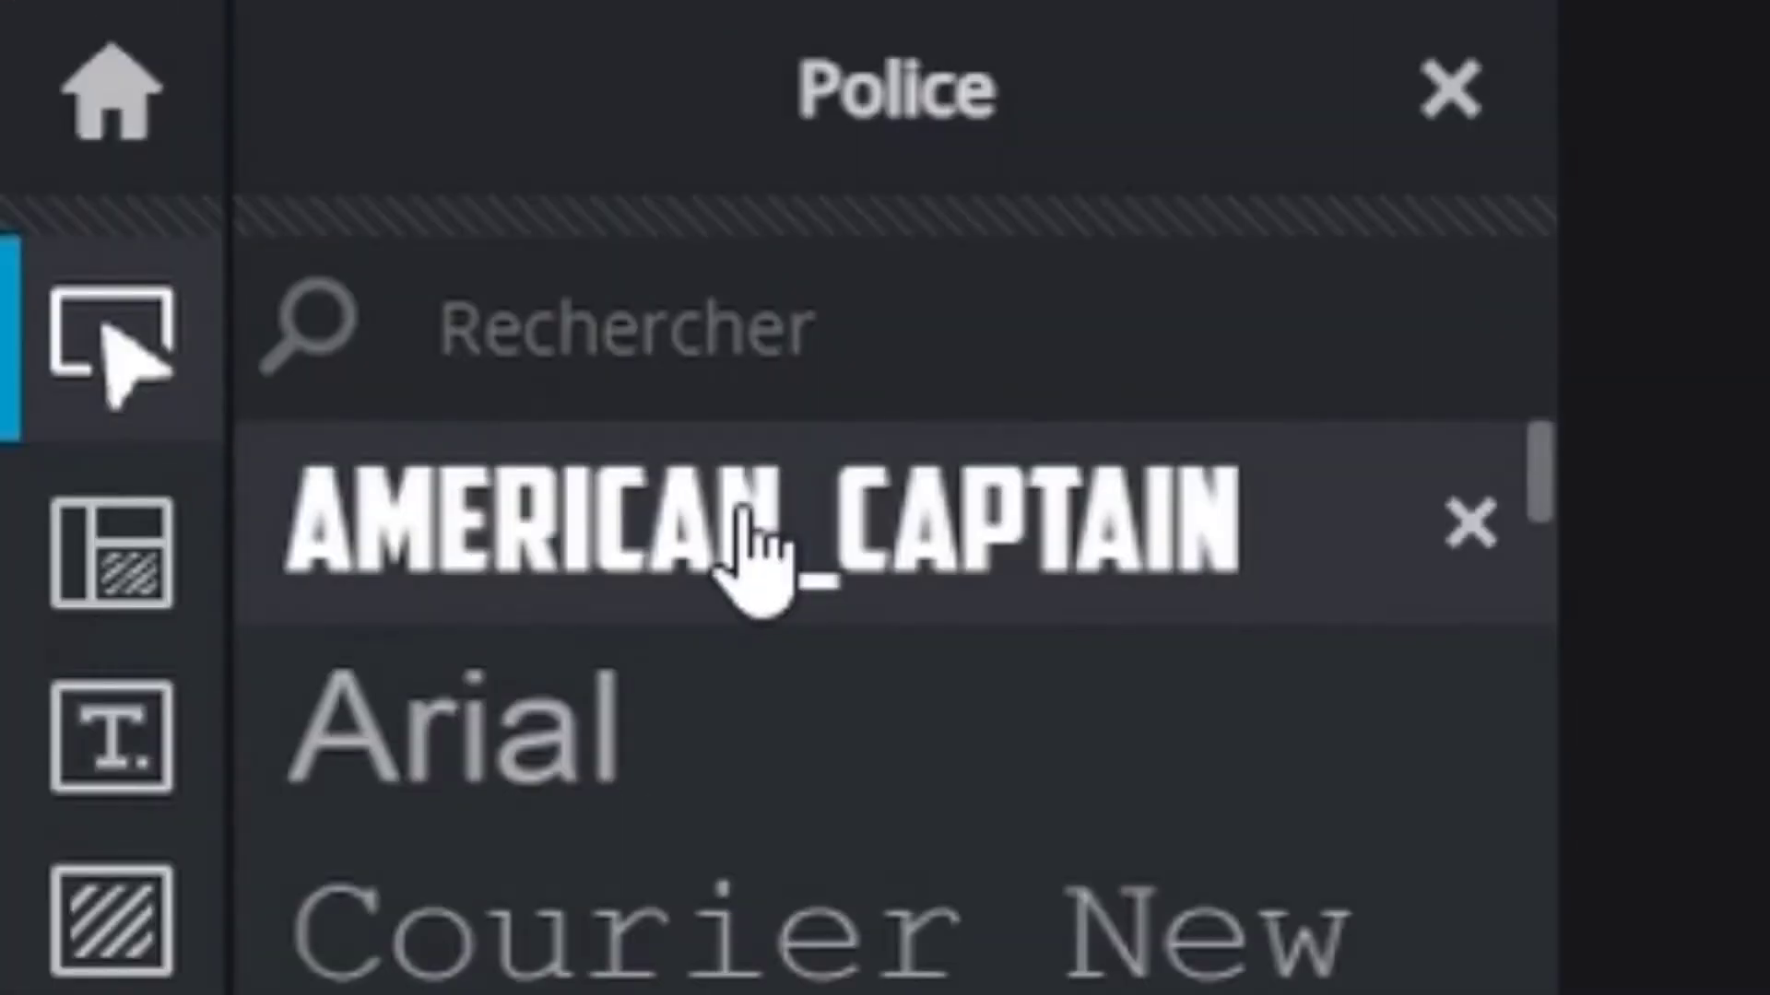
{"action": "left_click", "coordinate": [758, 543]}
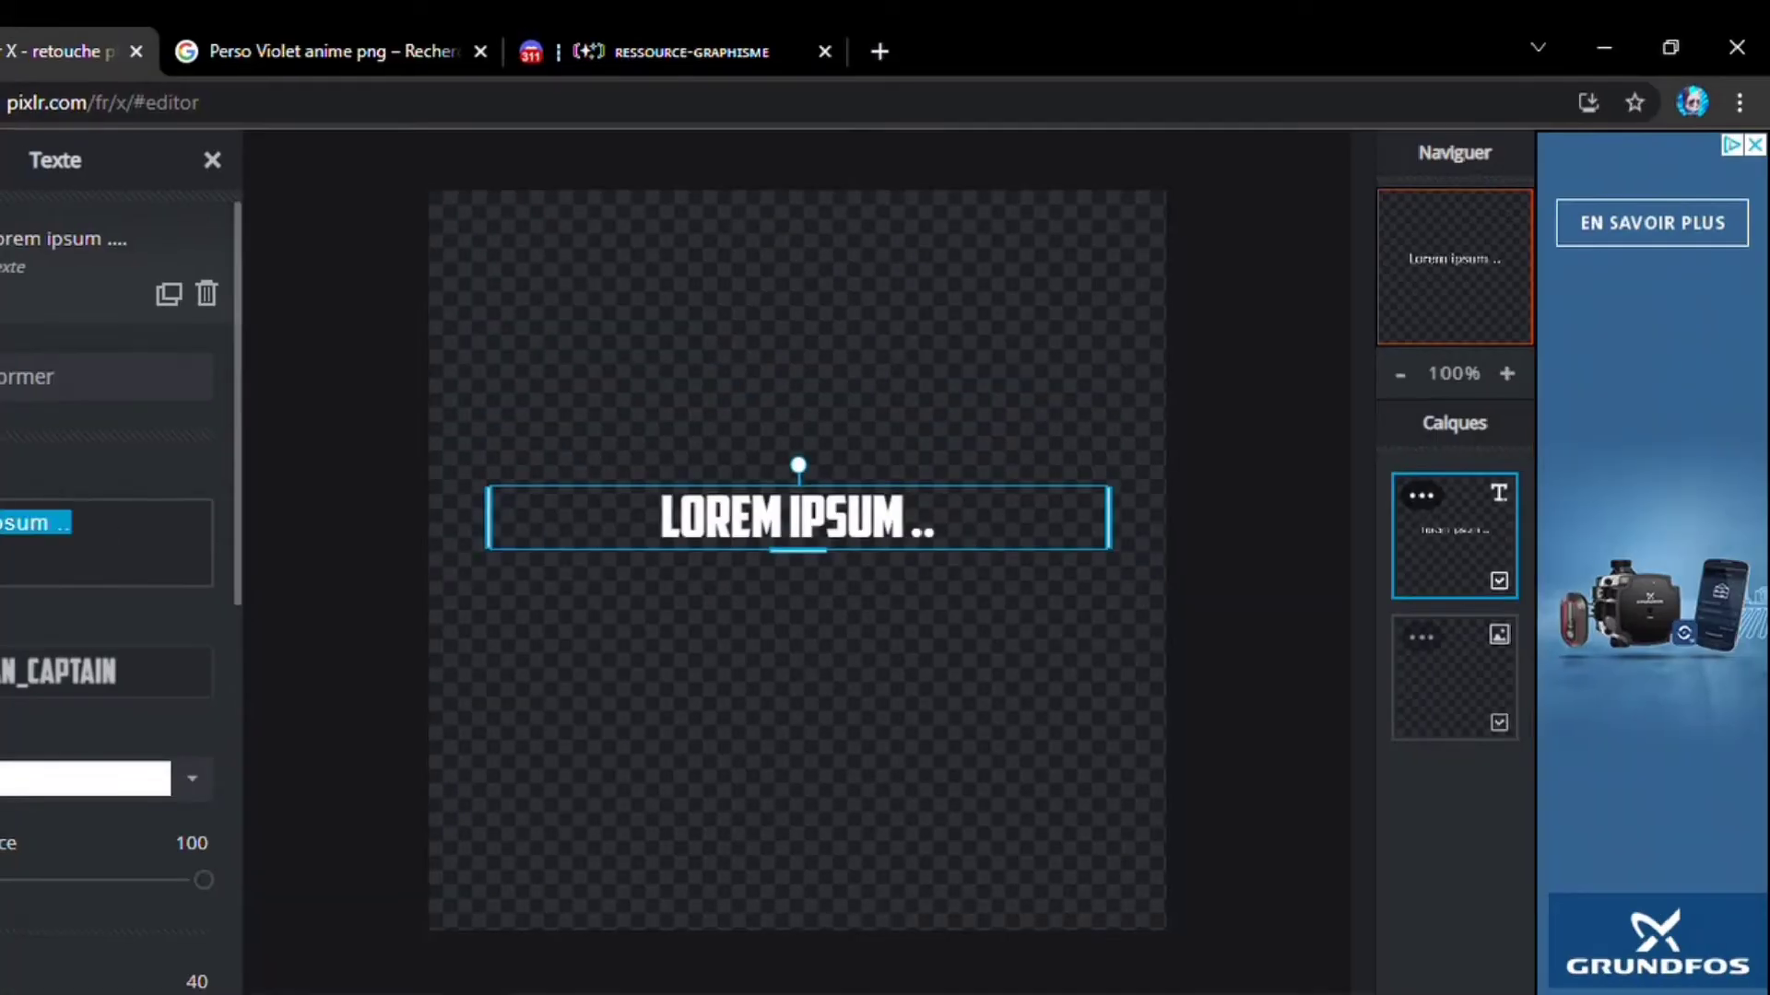
{"action": "type", "text": "L"}
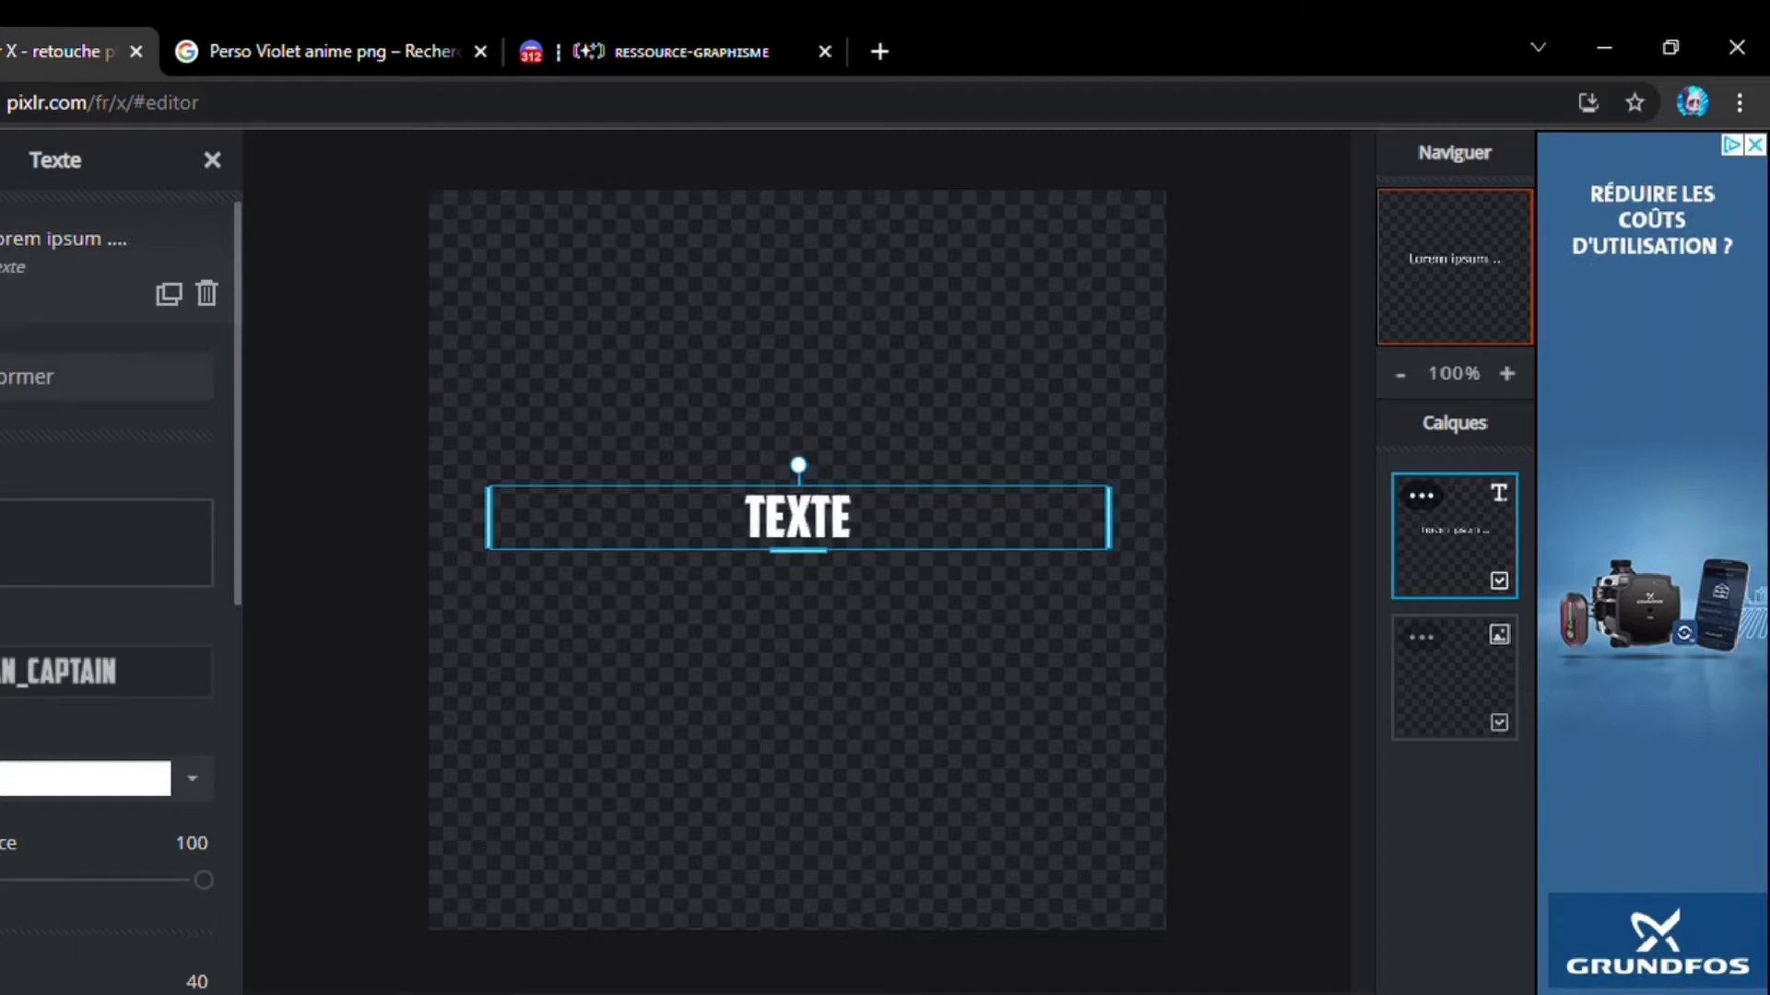
Enlarge the TEXTE layer to size 205 and place it across the lower part of the canvas.
{"action": "scroll", "coordinate": [97, 716], "scroll_direction": "down", "scroll_amount": 3}
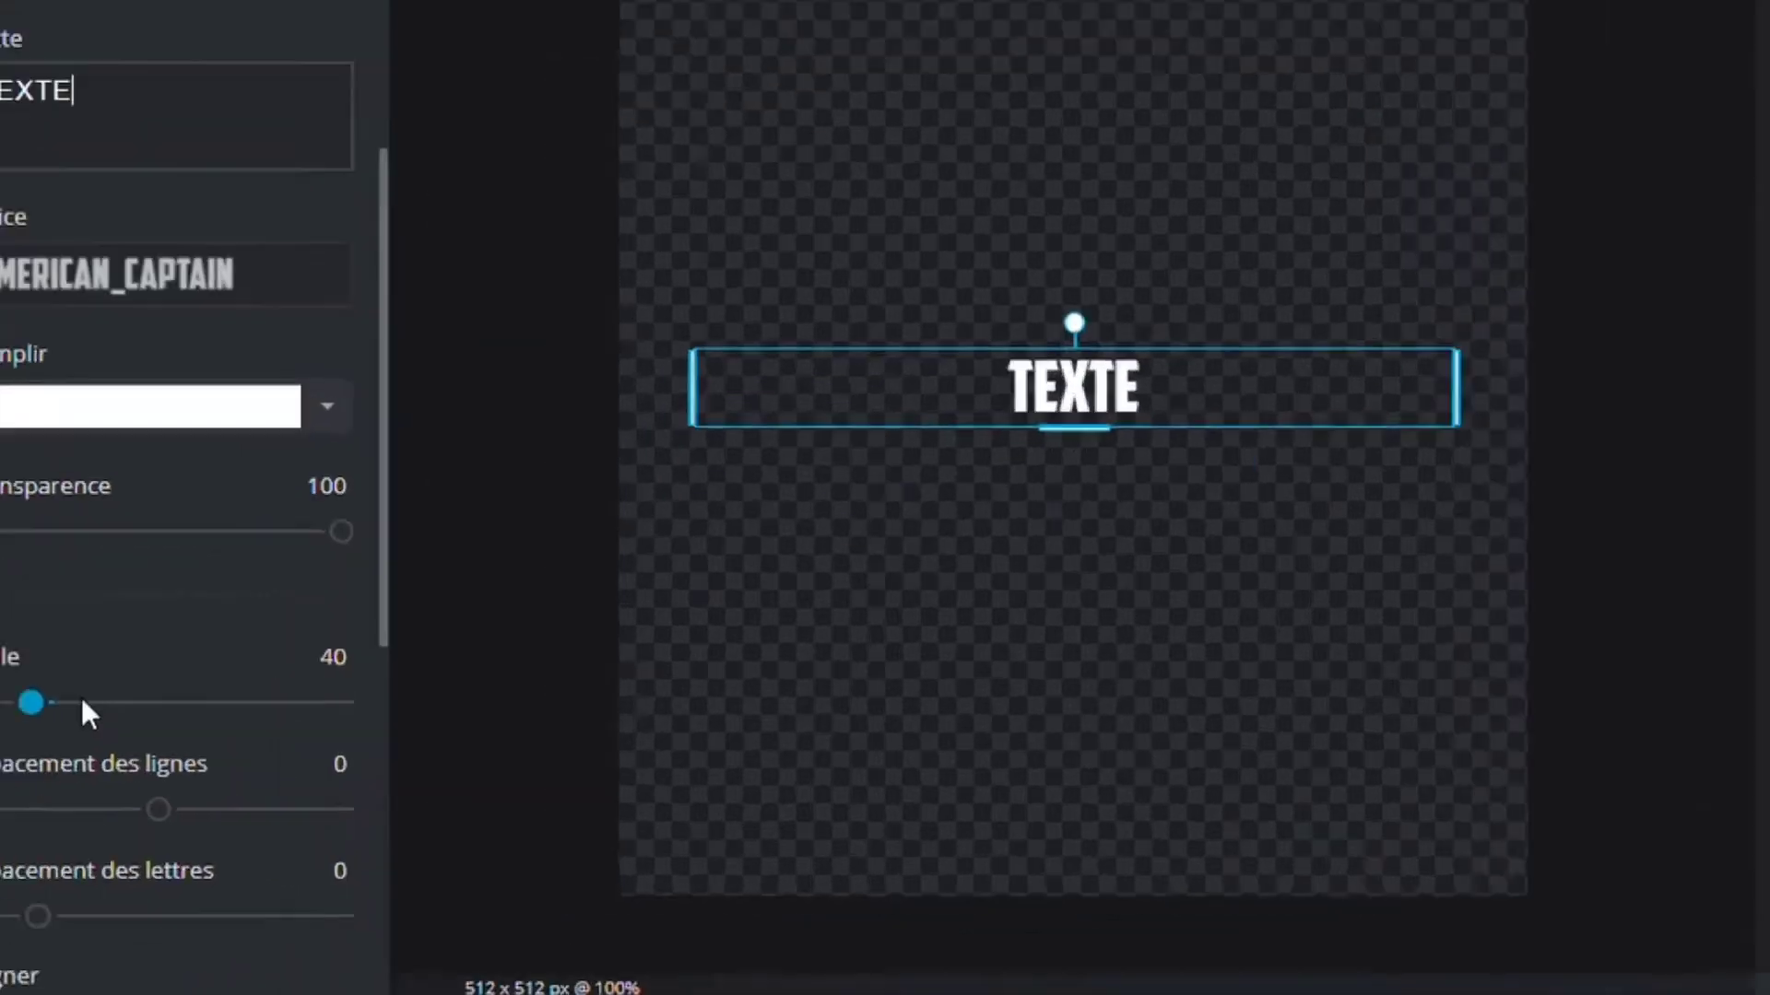
{"action": "left_click_drag", "start_coordinate": [2, 780], "coordinate": [39, 784]}
{"action": "left_click_drag", "start_coordinate": [480, 483], "coordinate": [455, 484]}
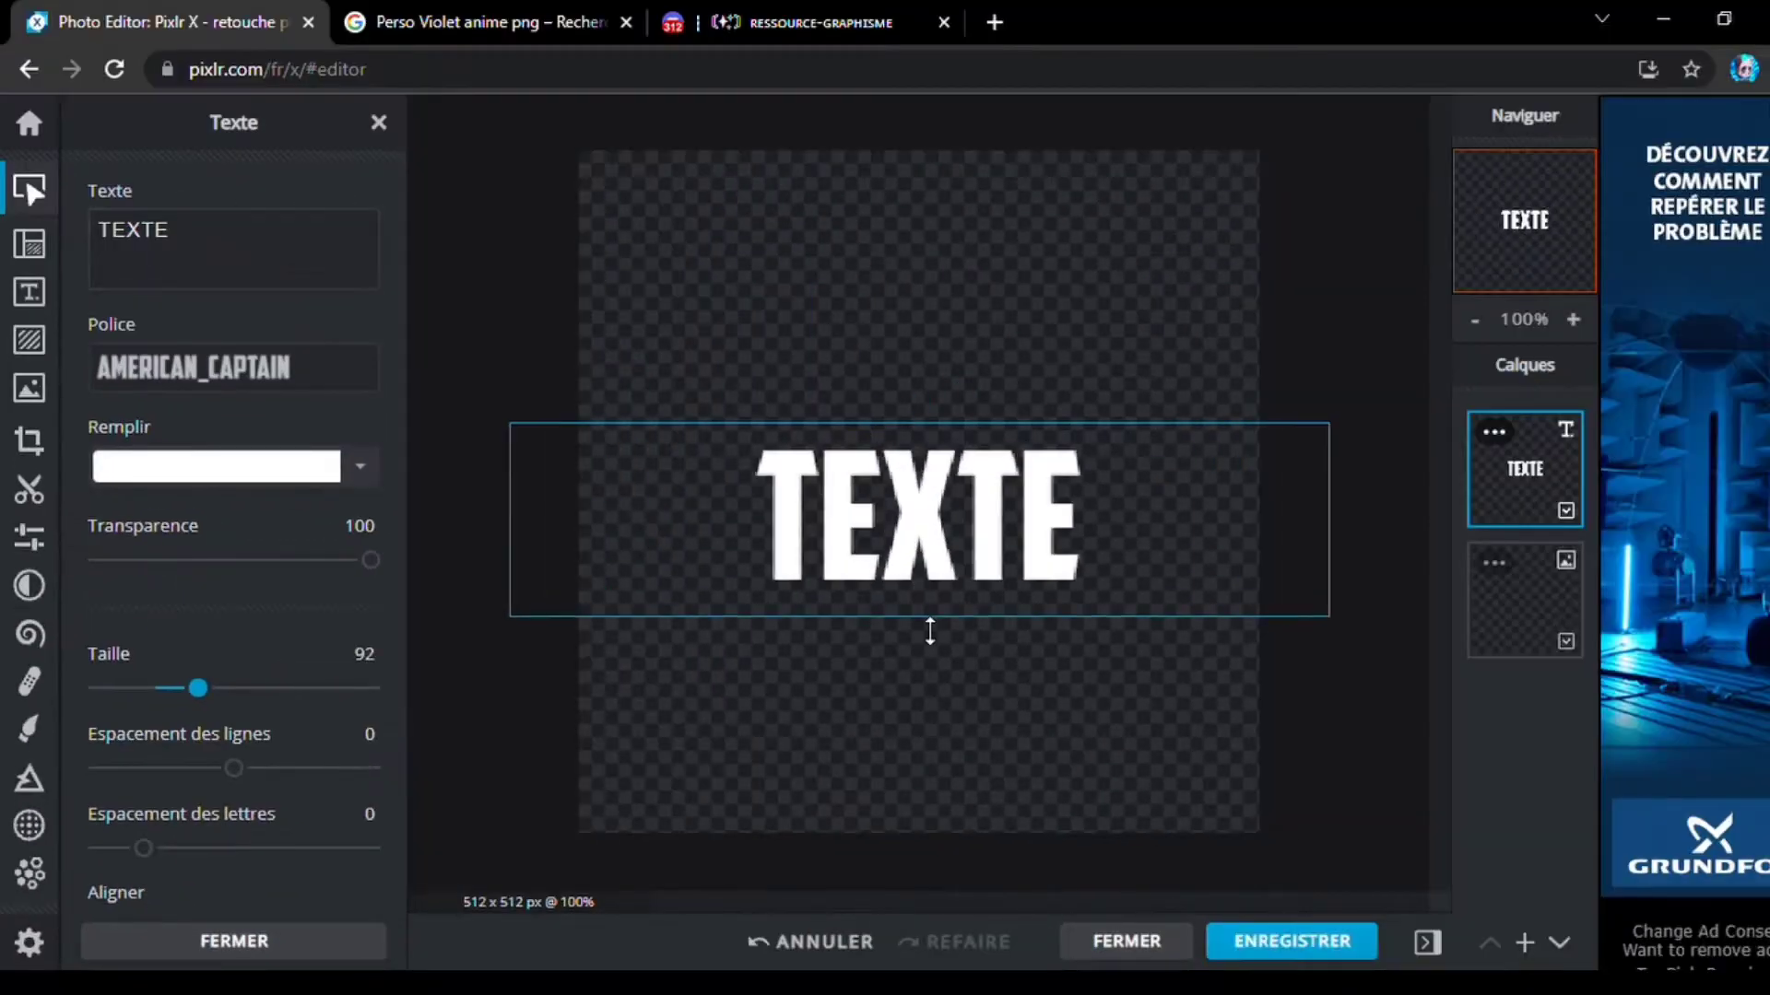
{"action": "left_click_drag", "start_coordinate": [930, 631], "coordinate": [921, 682]}
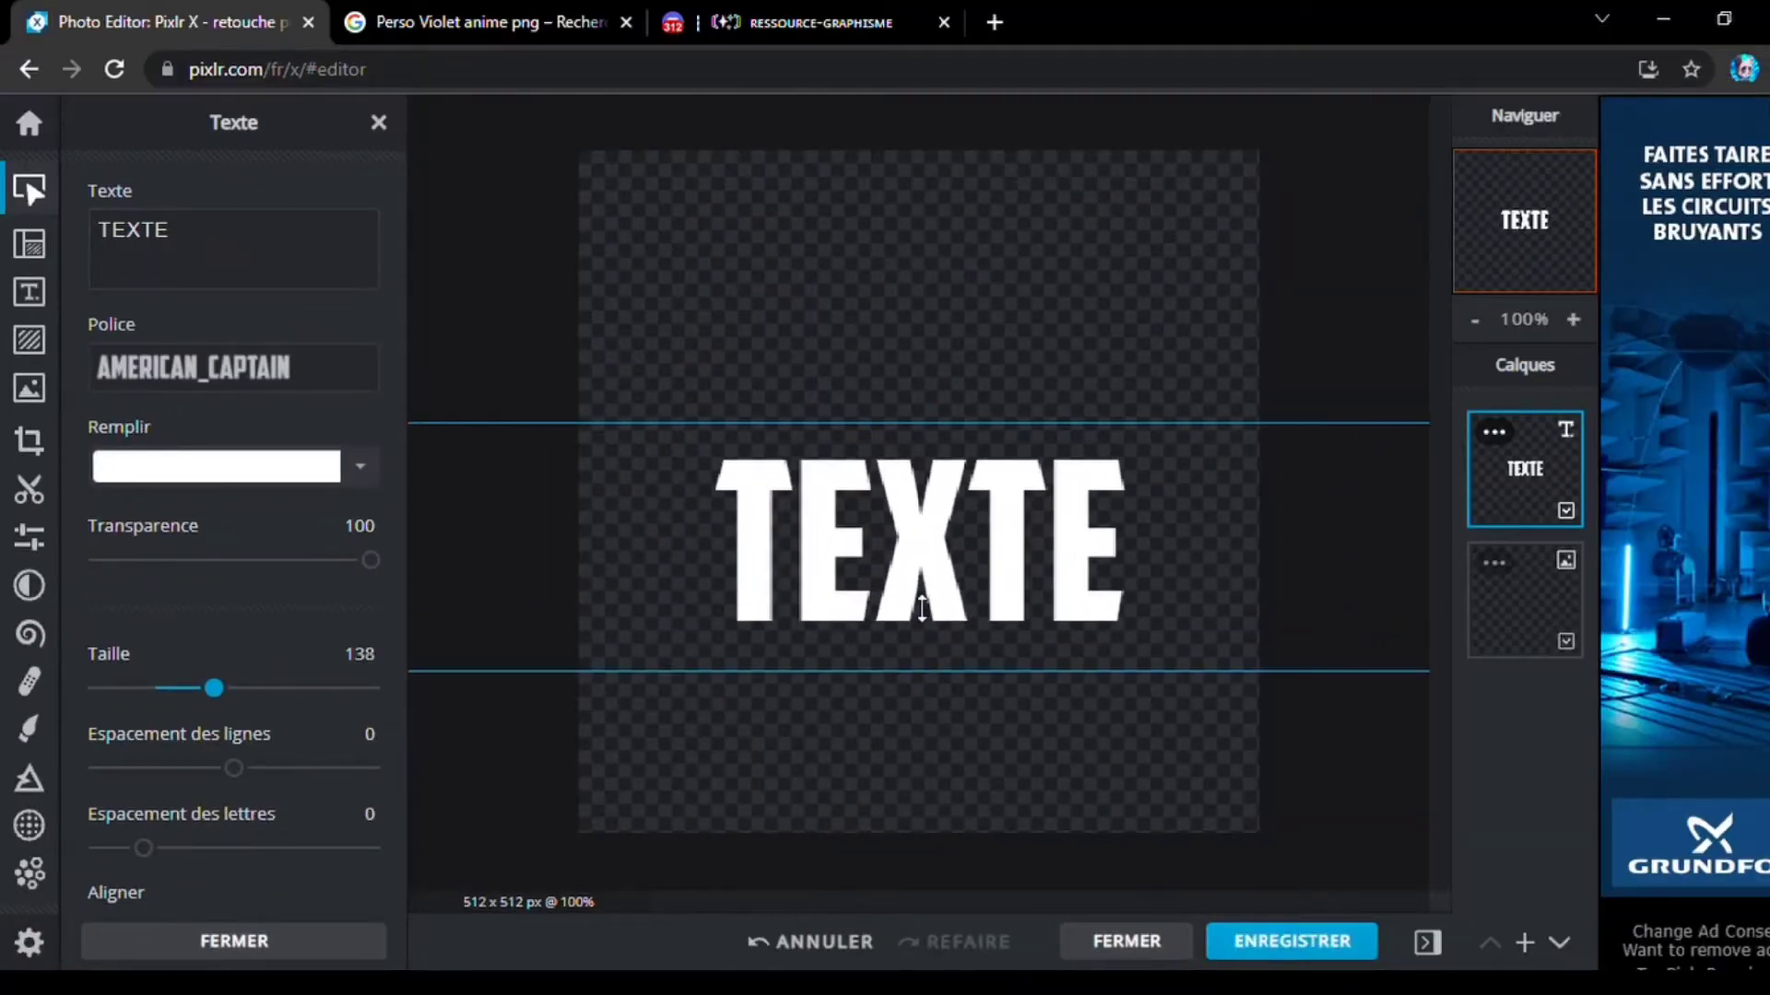
{"action": "left_click_drag", "start_coordinate": [936, 530], "coordinate": [933, 702]}
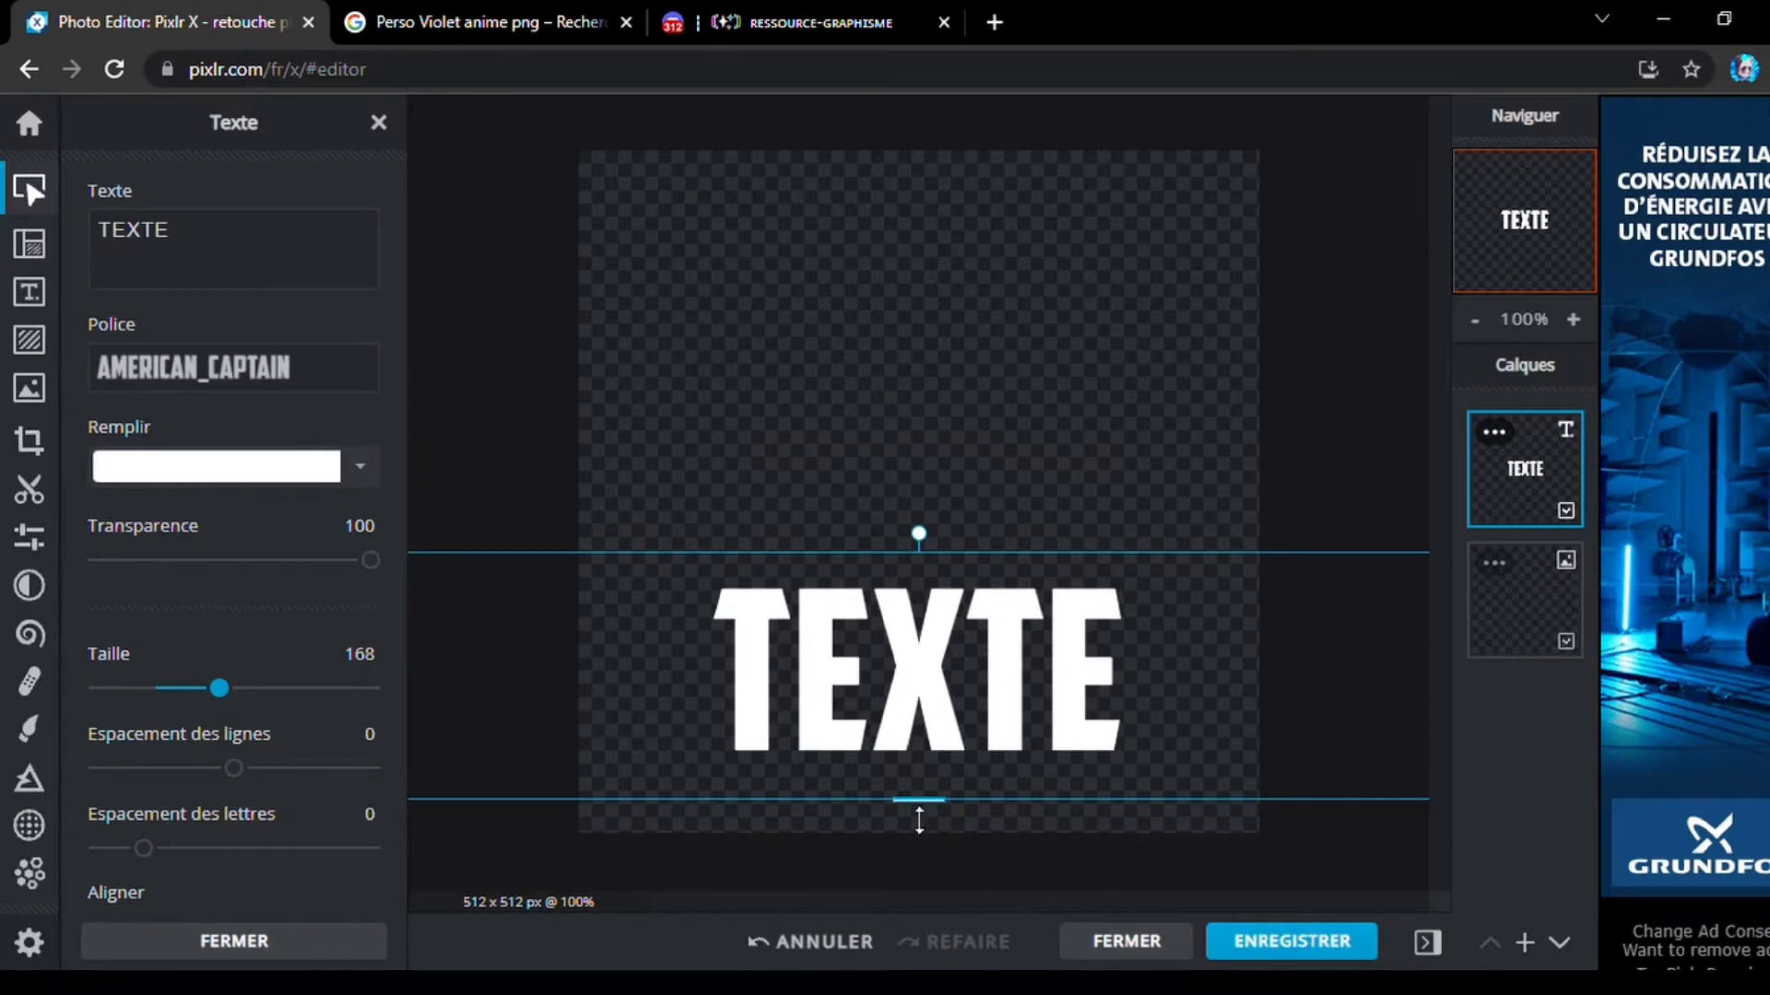
{"action": "left_click_drag", "start_coordinate": [915, 808], "coordinate": [913, 859]}
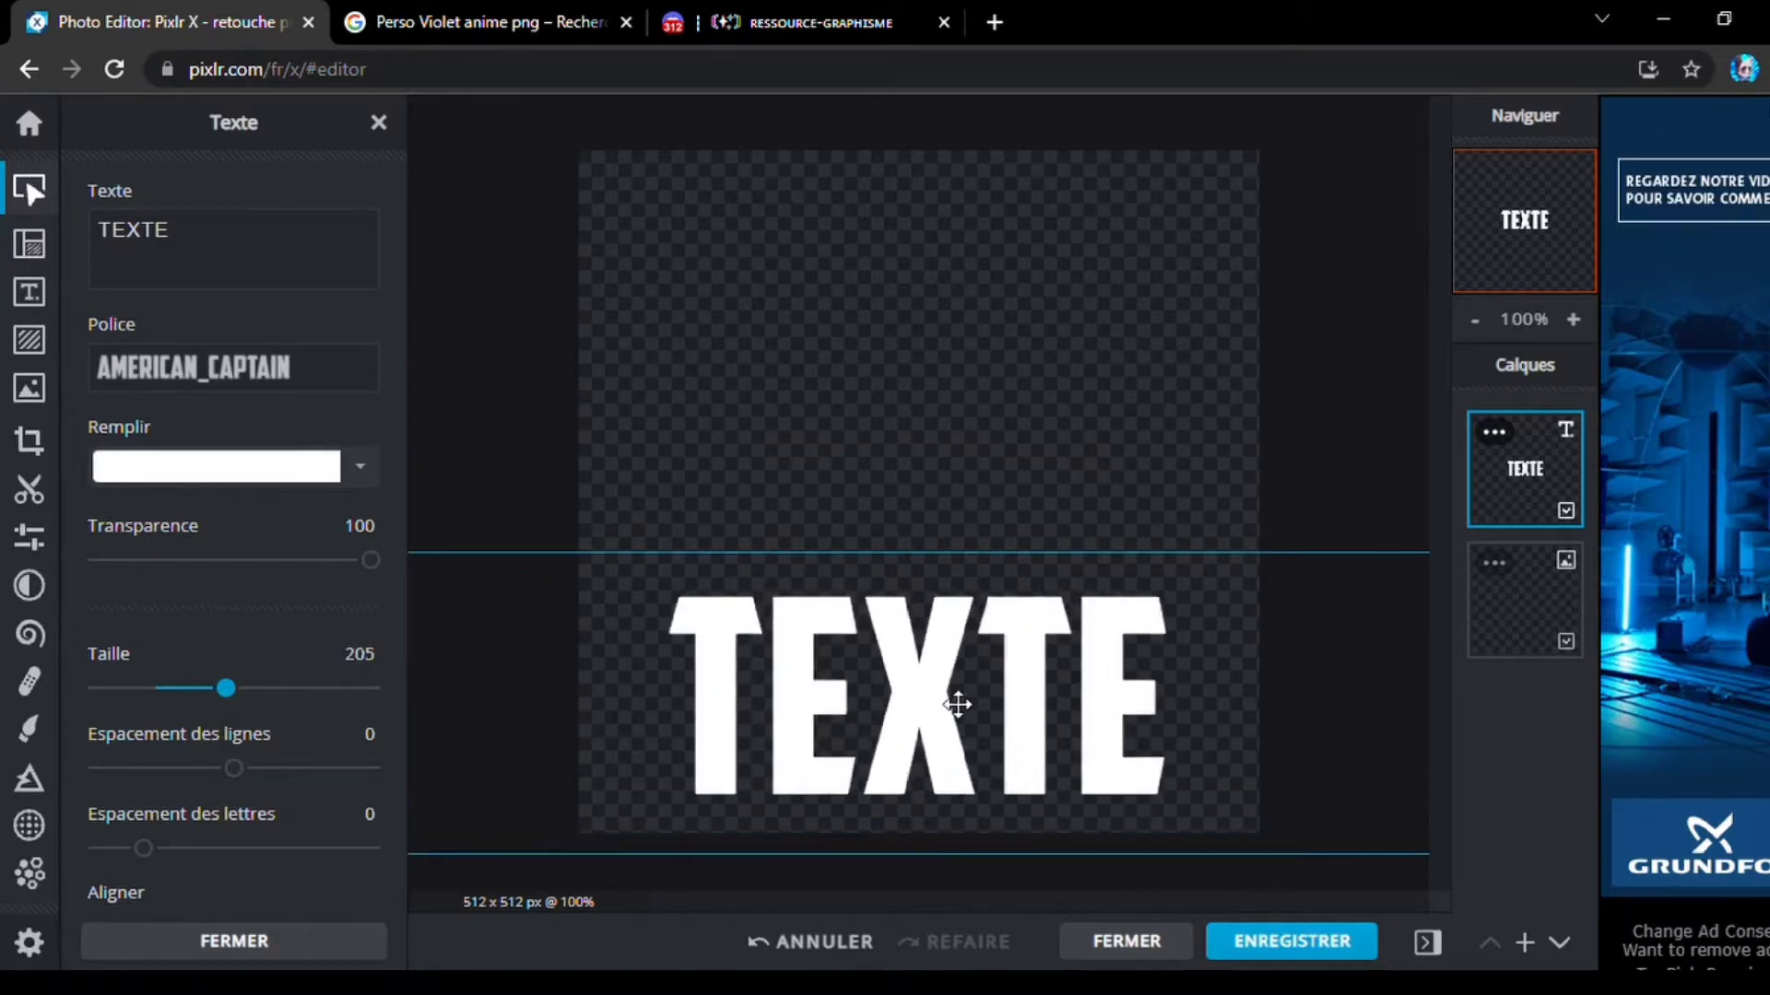
{"action": "left_click_drag", "start_coordinate": [959, 705], "coordinate": [947, 692]}
{"action": "left_click", "coordinate": [1254, 395]}
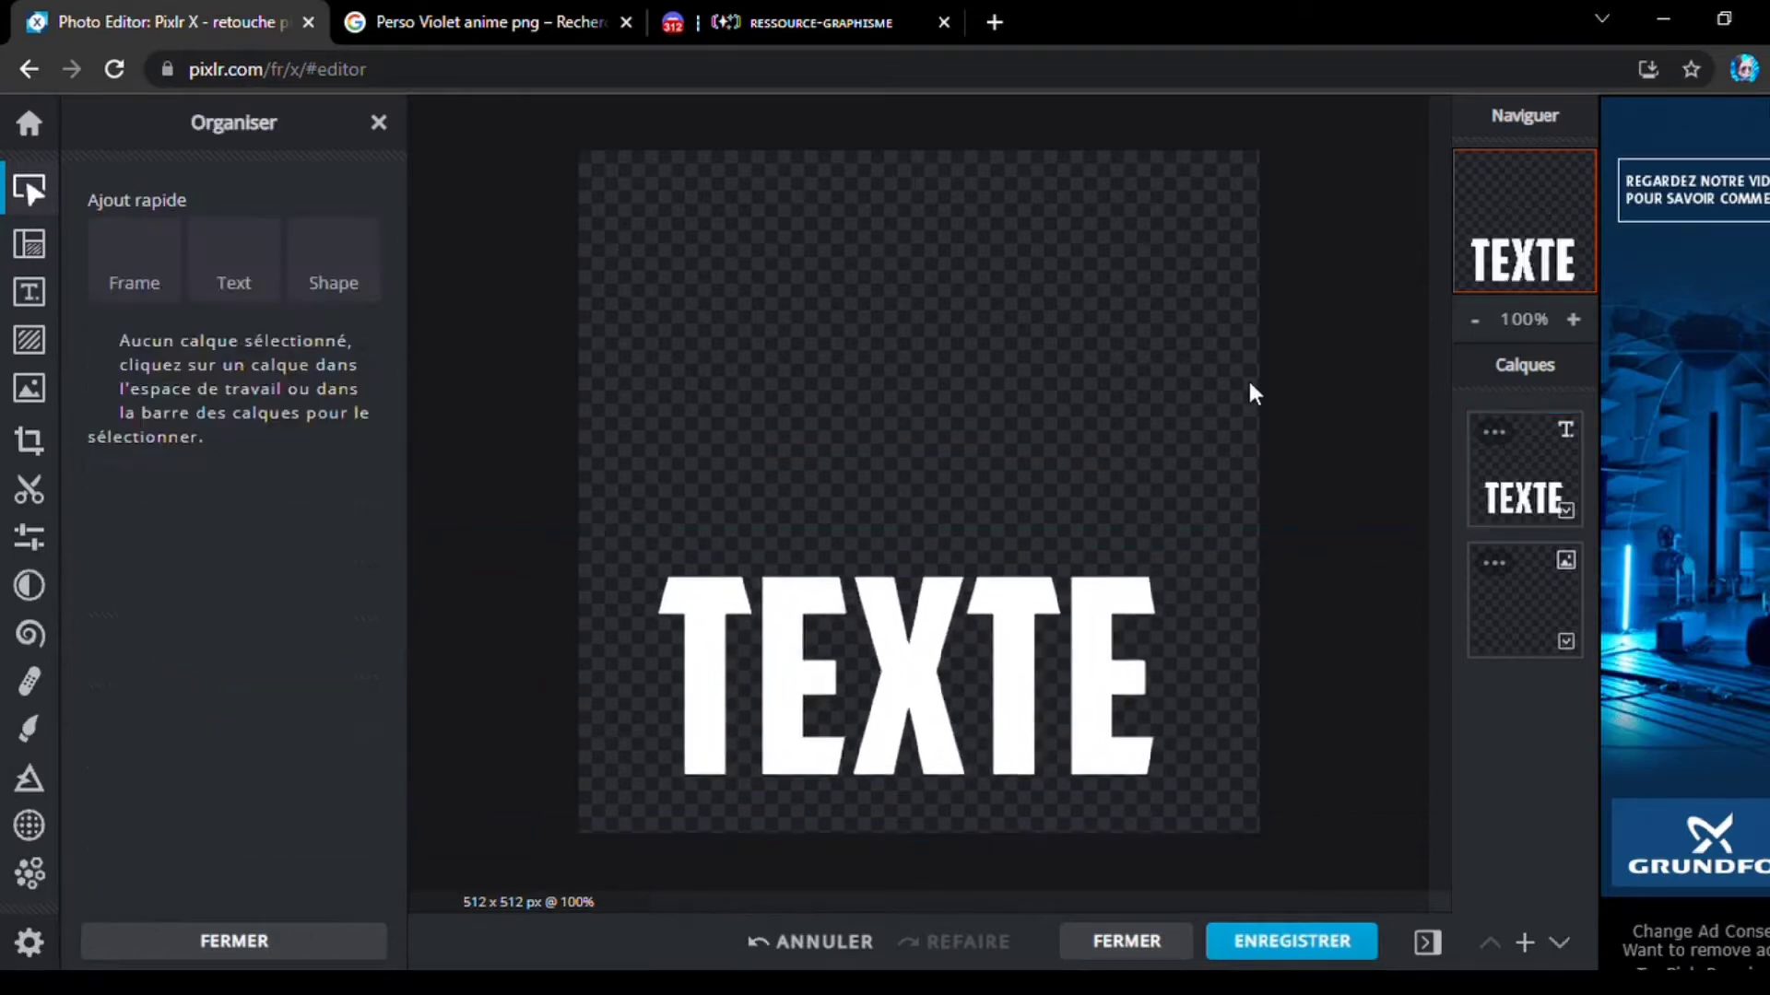
Scale the TEXTE layer down slightly to size 193, then deselect it.
{"action": "left_click", "coordinate": [1041, 636]}
{"action": "scroll", "coordinate": [1038, 642], "scroll_direction": "down", "scroll_amount": 3}
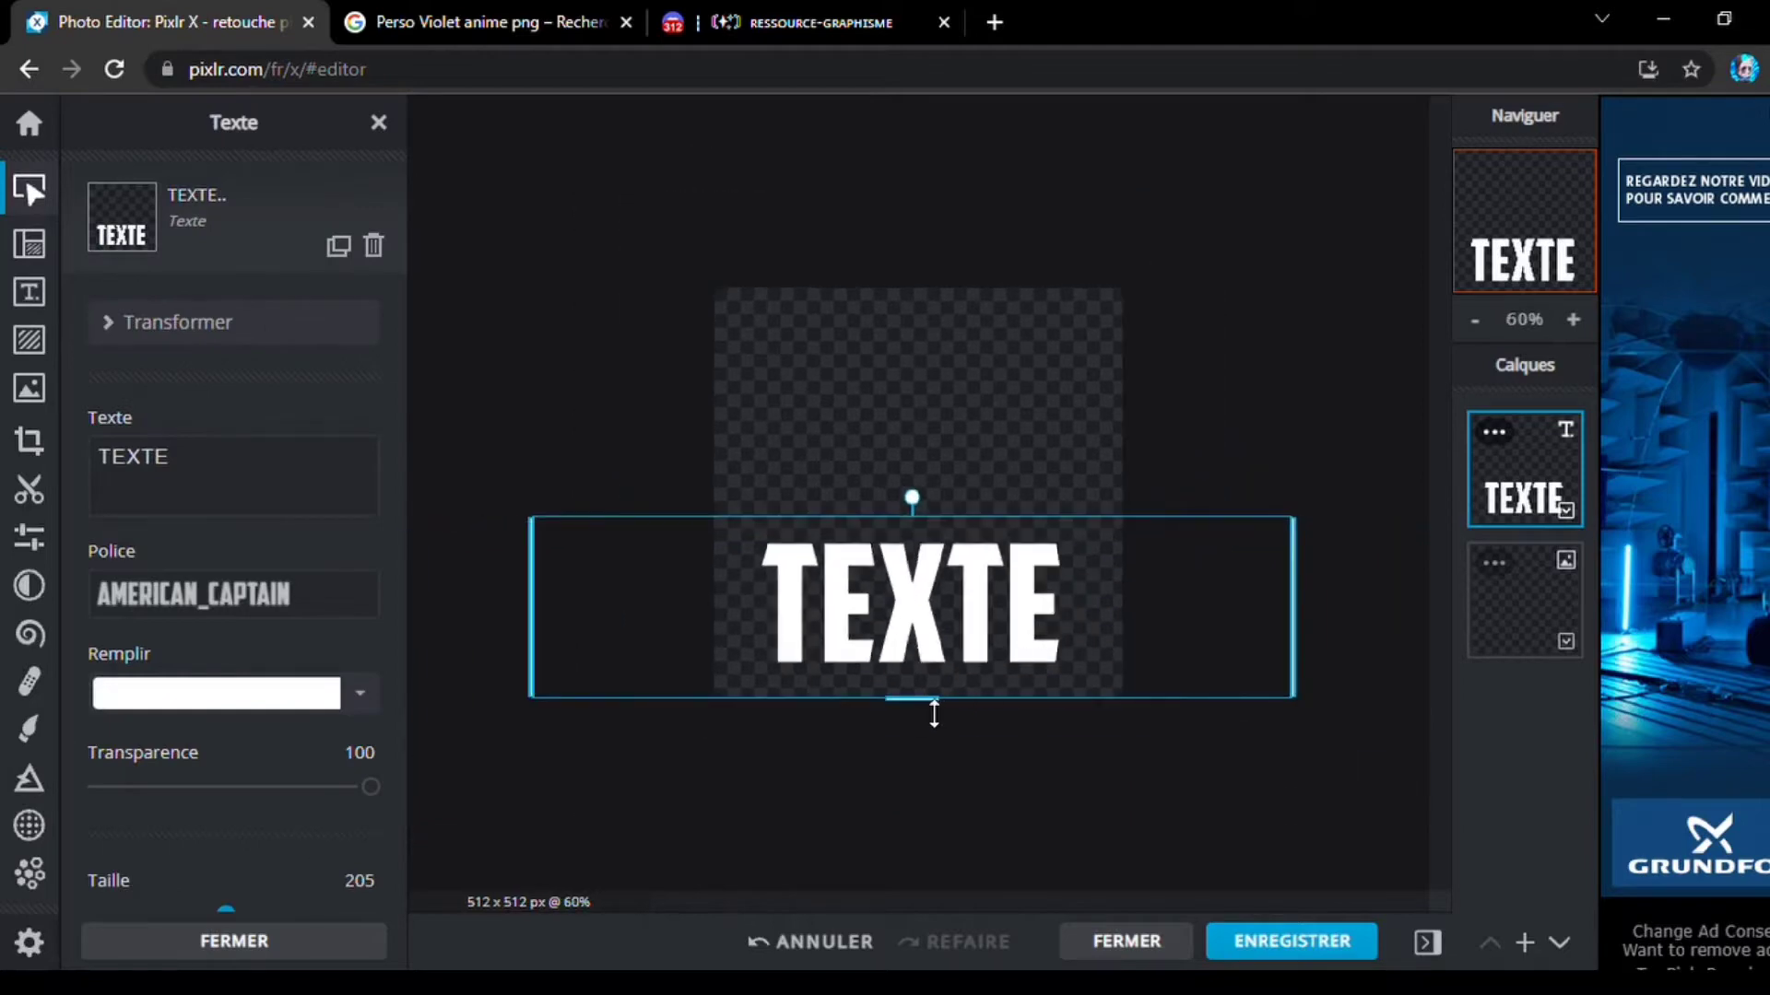
{"action": "left_click_drag", "start_coordinate": [933, 714], "coordinate": [932, 703]}
{"action": "left_click", "coordinate": [1186, 395]}
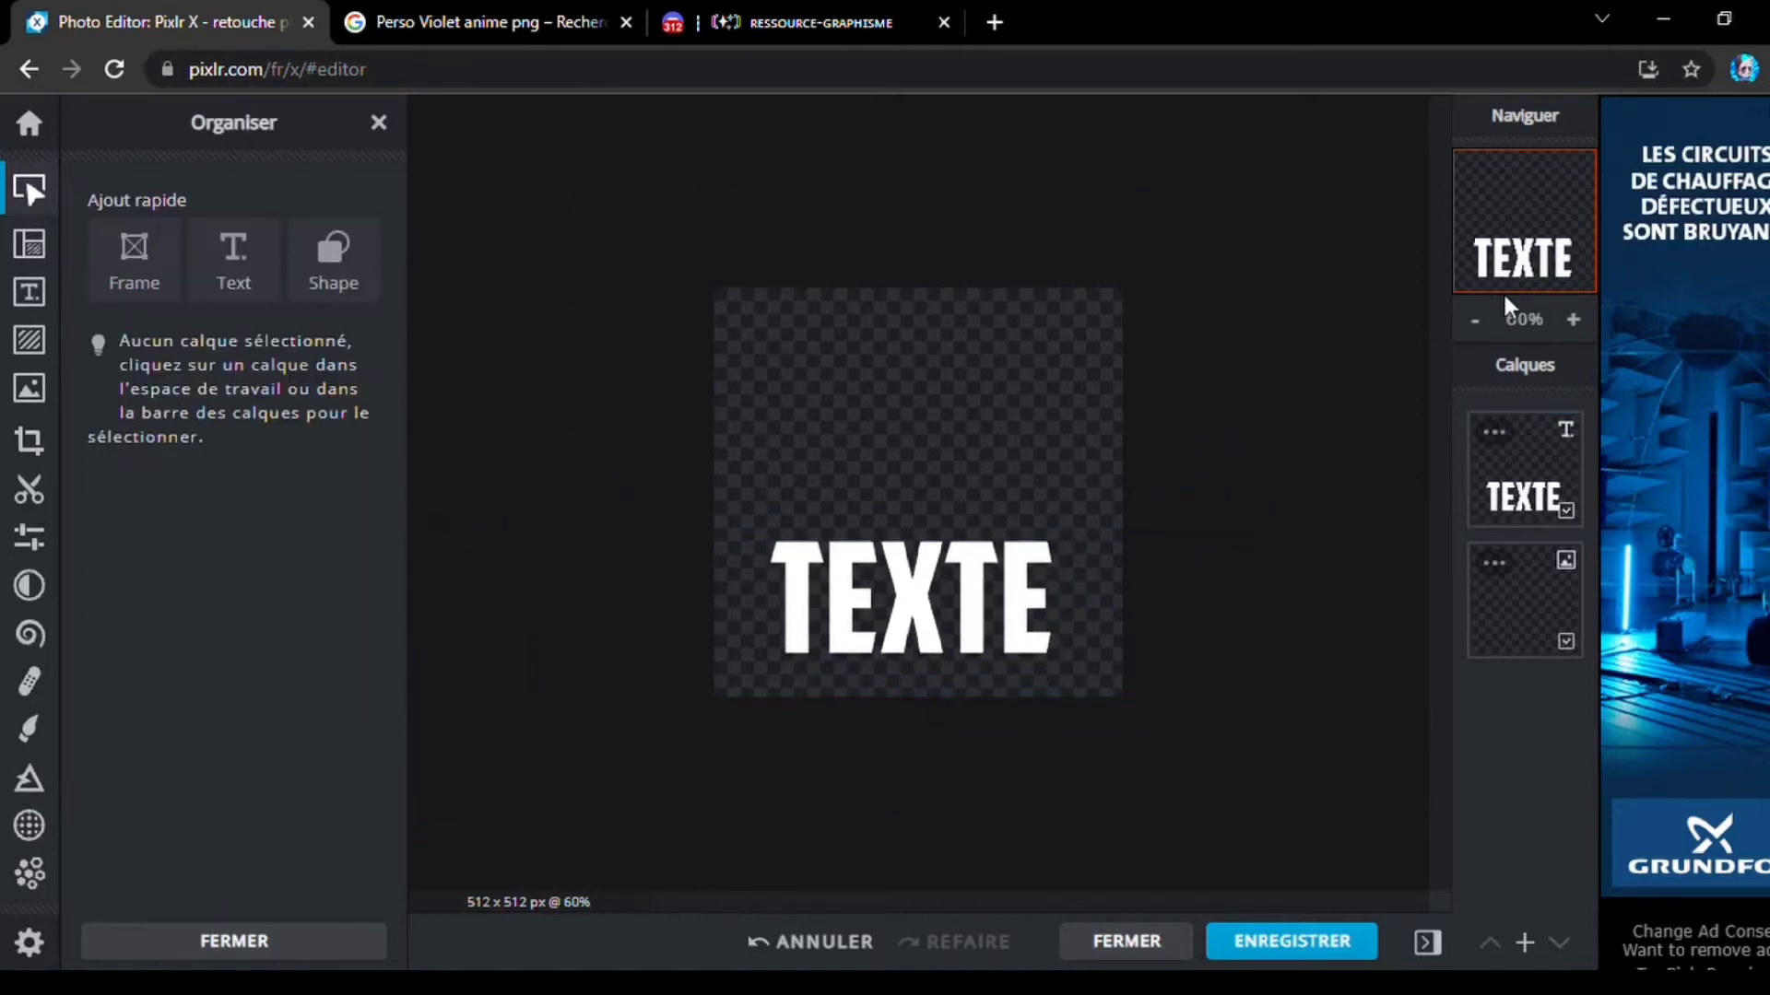
{"action": "left_click", "coordinate": [1576, 320]}
{"action": "left_click", "coordinate": [1576, 319]}
{"action": "left_click", "coordinate": [967, 651]}
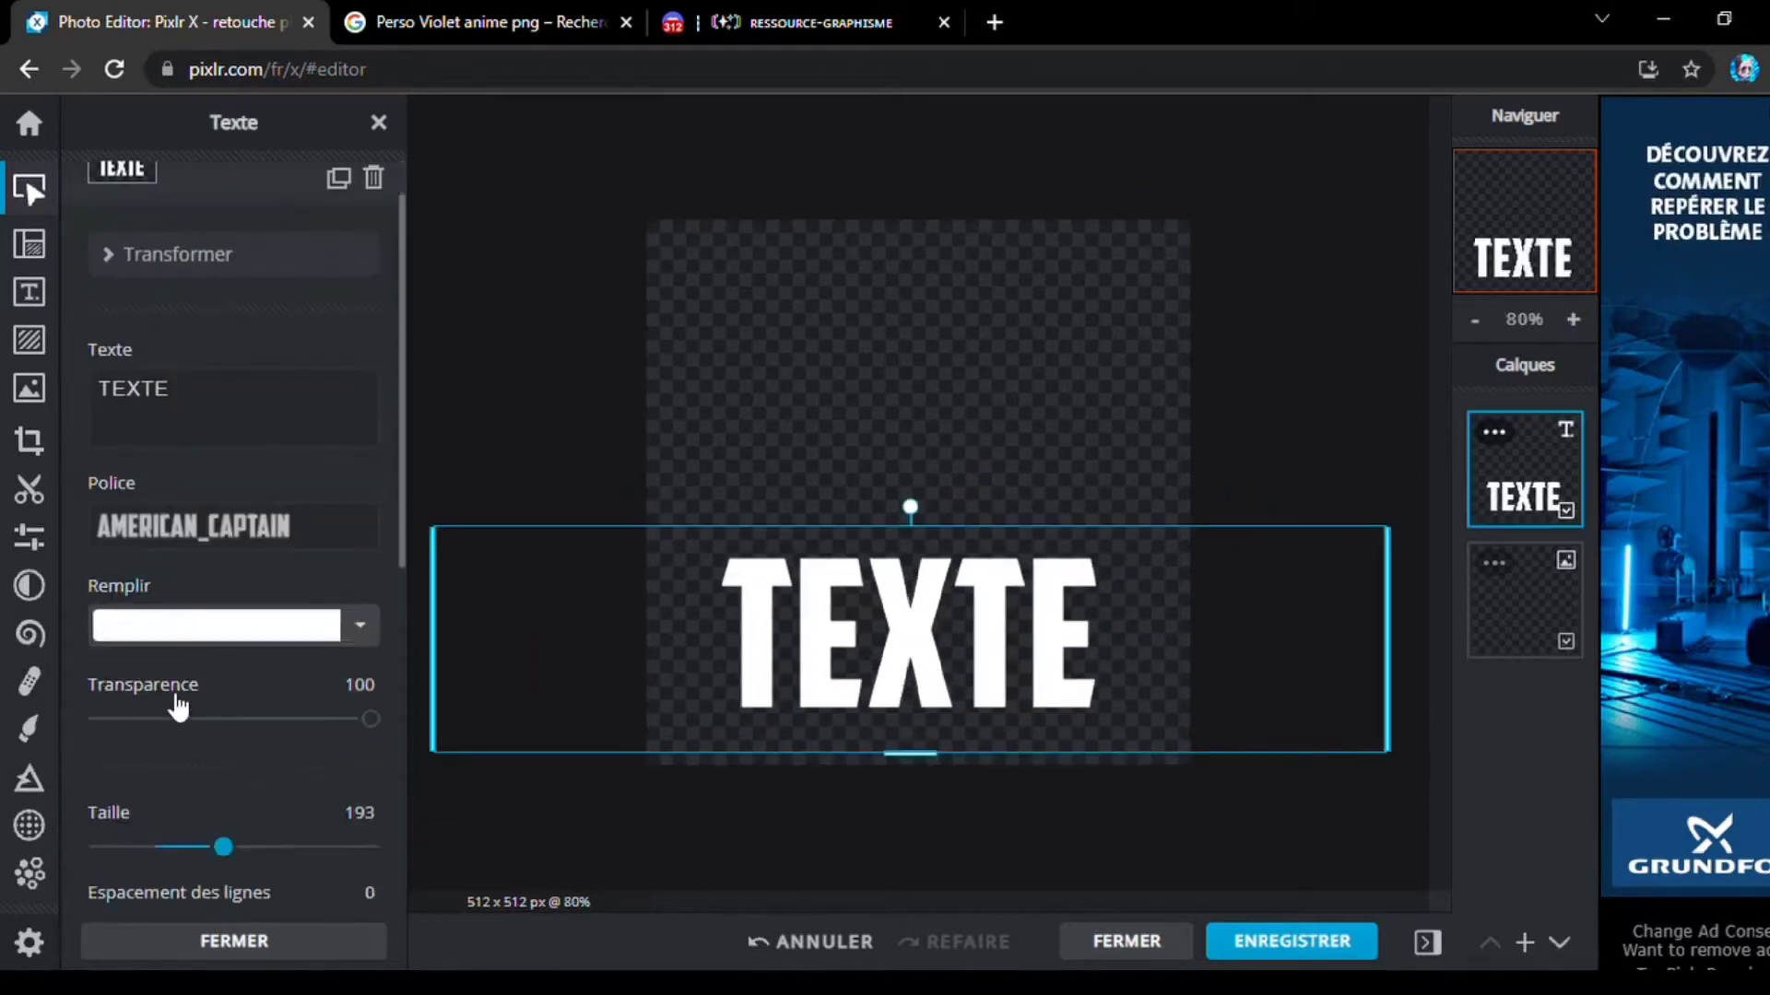
{"action": "scroll", "coordinate": [178, 708], "scroll_direction": "down", "scroll_amount": 6}
{"action": "scroll", "coordinate": [230, 447], "scroll_direction": "up", "scroll_amount": 6}
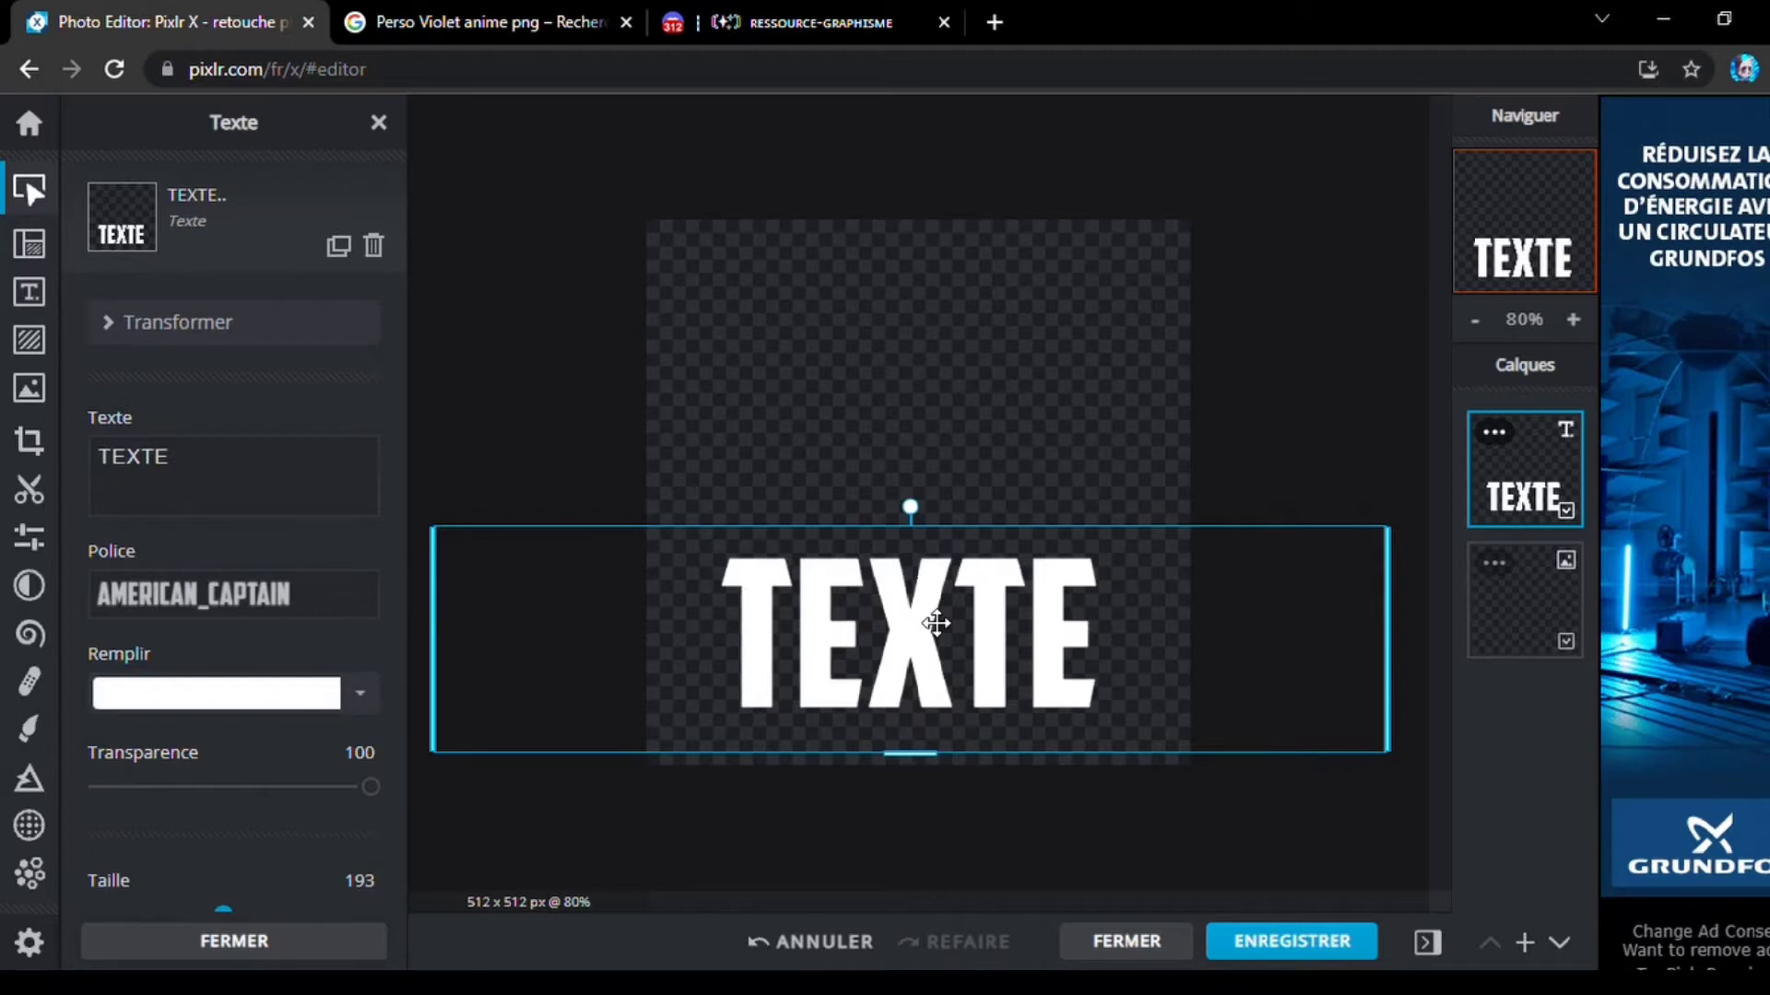
{"action": "left_click", "coordinate": [1570, 513]}
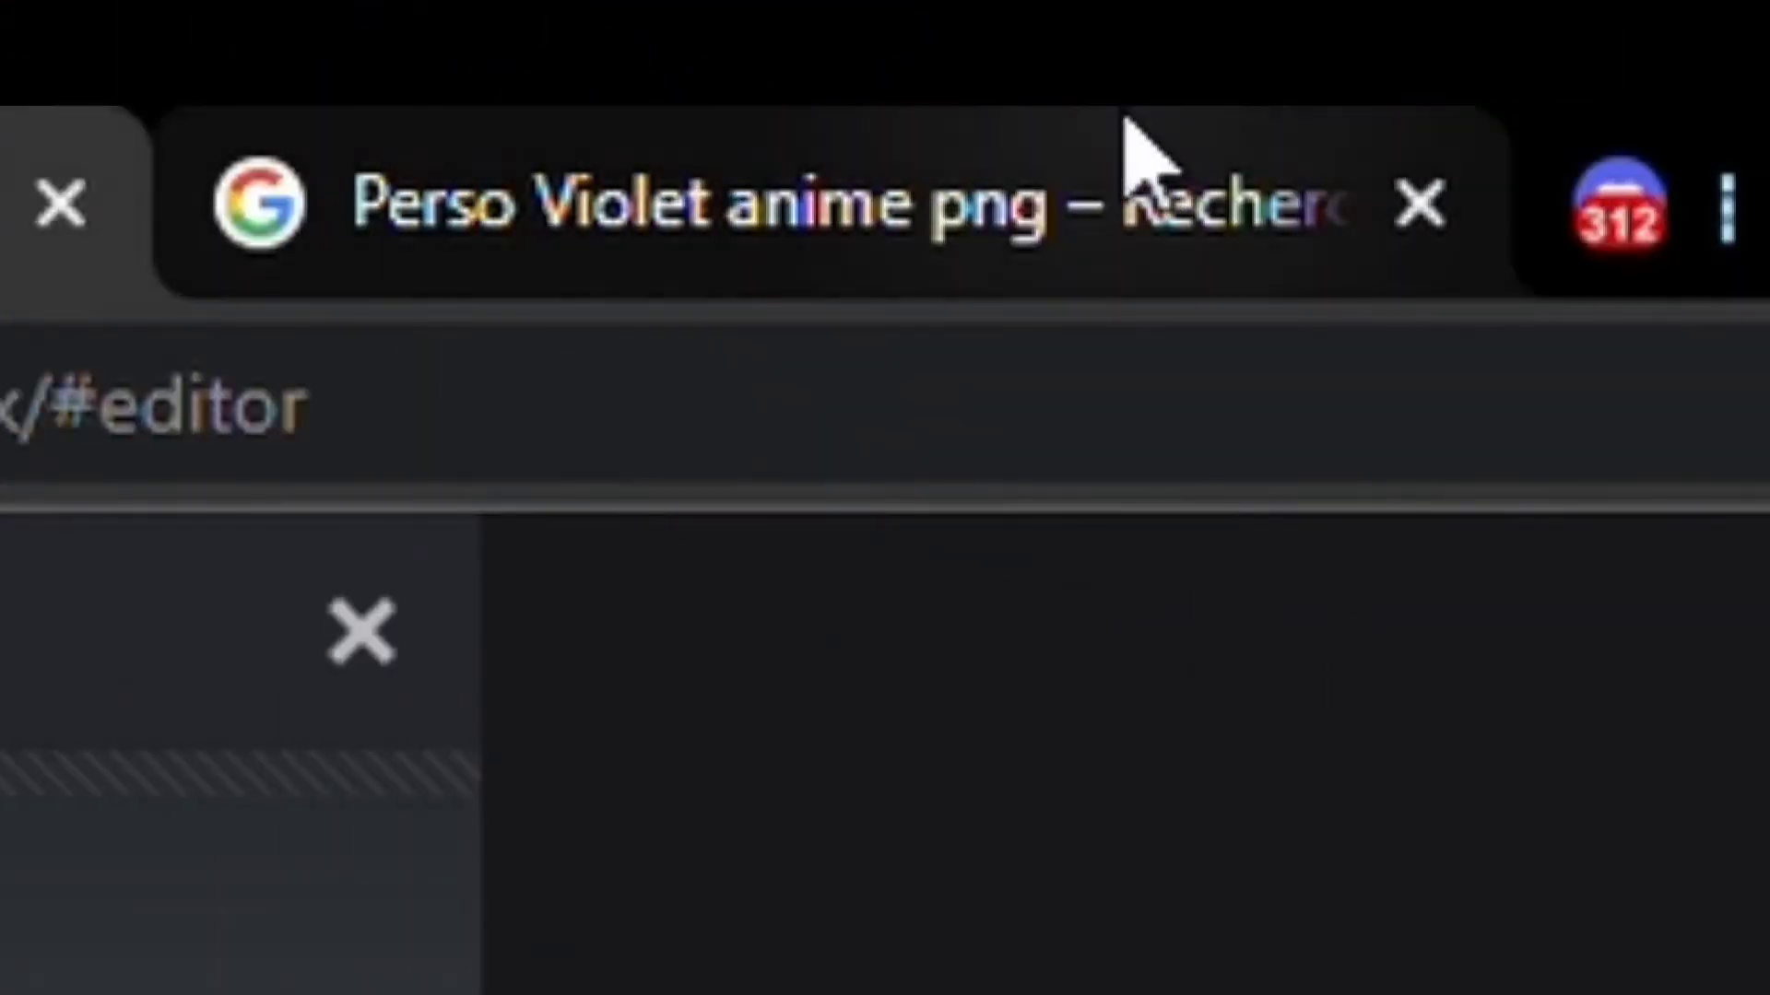
Switch to the Google Images results for "Perso Violet anime png" and browse them for a suitable purple anime character.
{"action": "left_click", "coordinate": [1128, 129]}
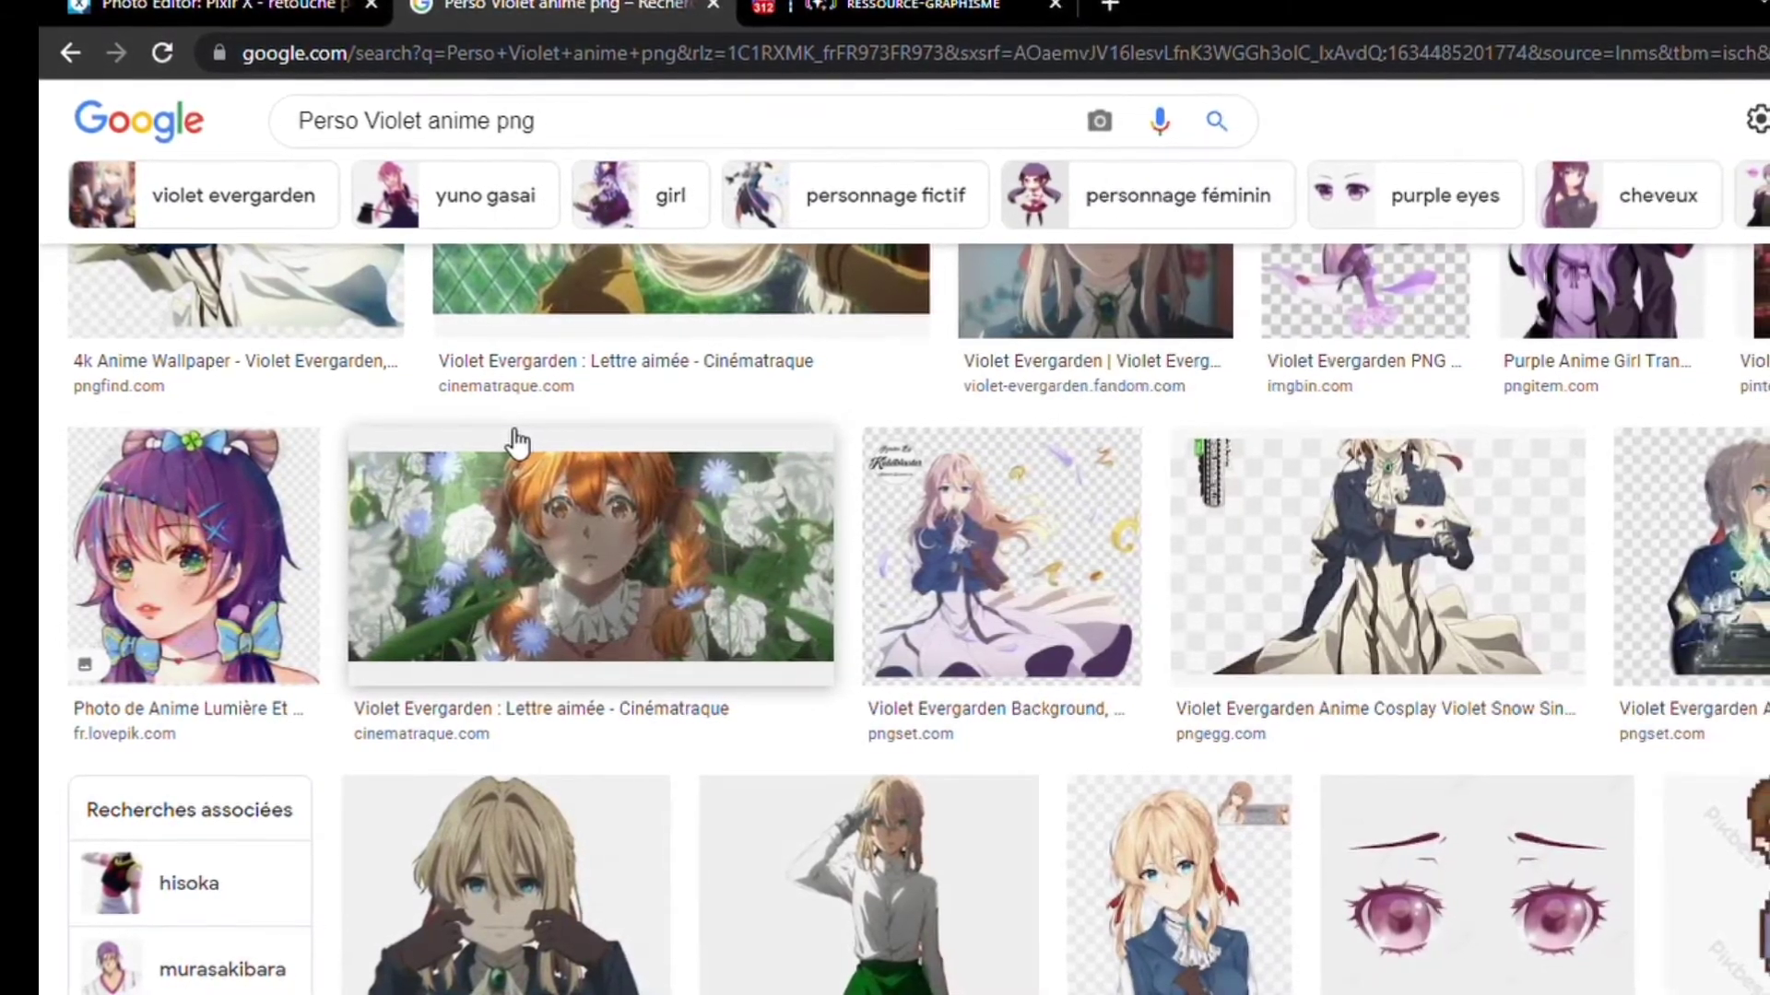
{"action": "scroll", "coordinate": [735, 487], "scroll_direction": "up", "scroll_amount": 7}
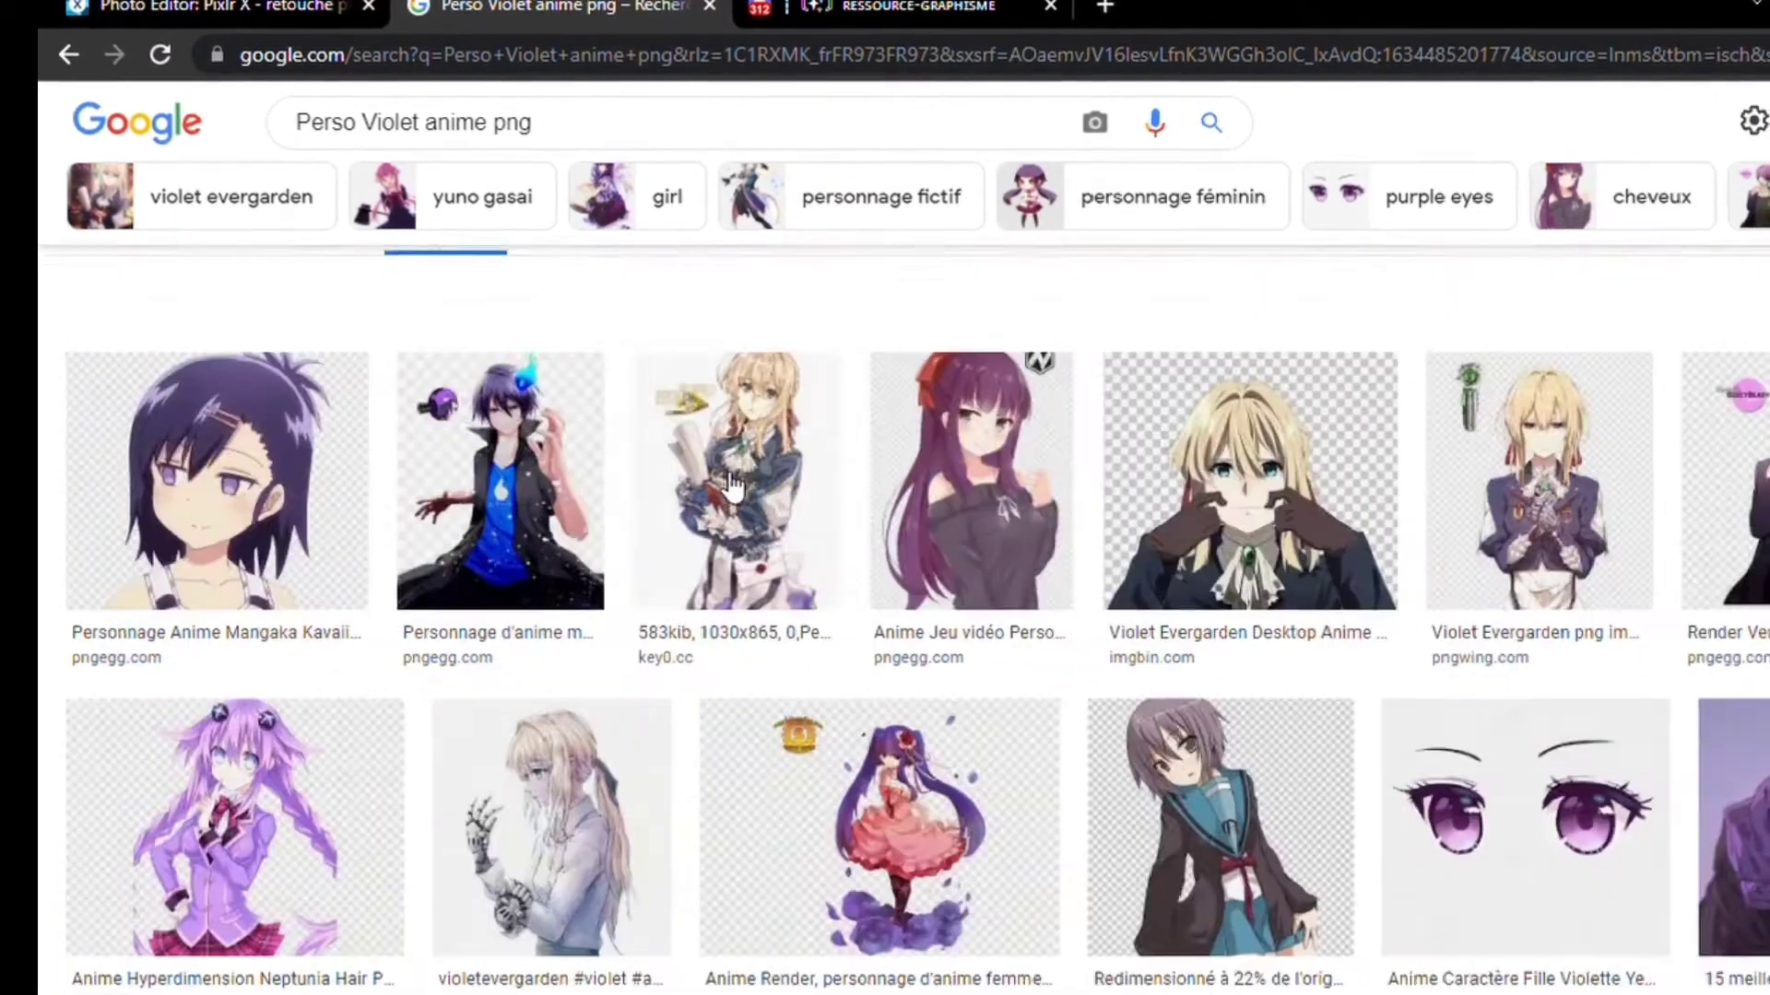
{"action": "scroll", "coordinate": [735, 488], "scroll_direction": "down", "scroll_amount": 6}
{"action": "scroll", "coordinate": [734, 487], "scroll_direction": "up", "scroll_amount": 1}
{"action": "scroll", "coordinate": [731, 486], "scroll_direction": "down", "scroll_amount": 1}
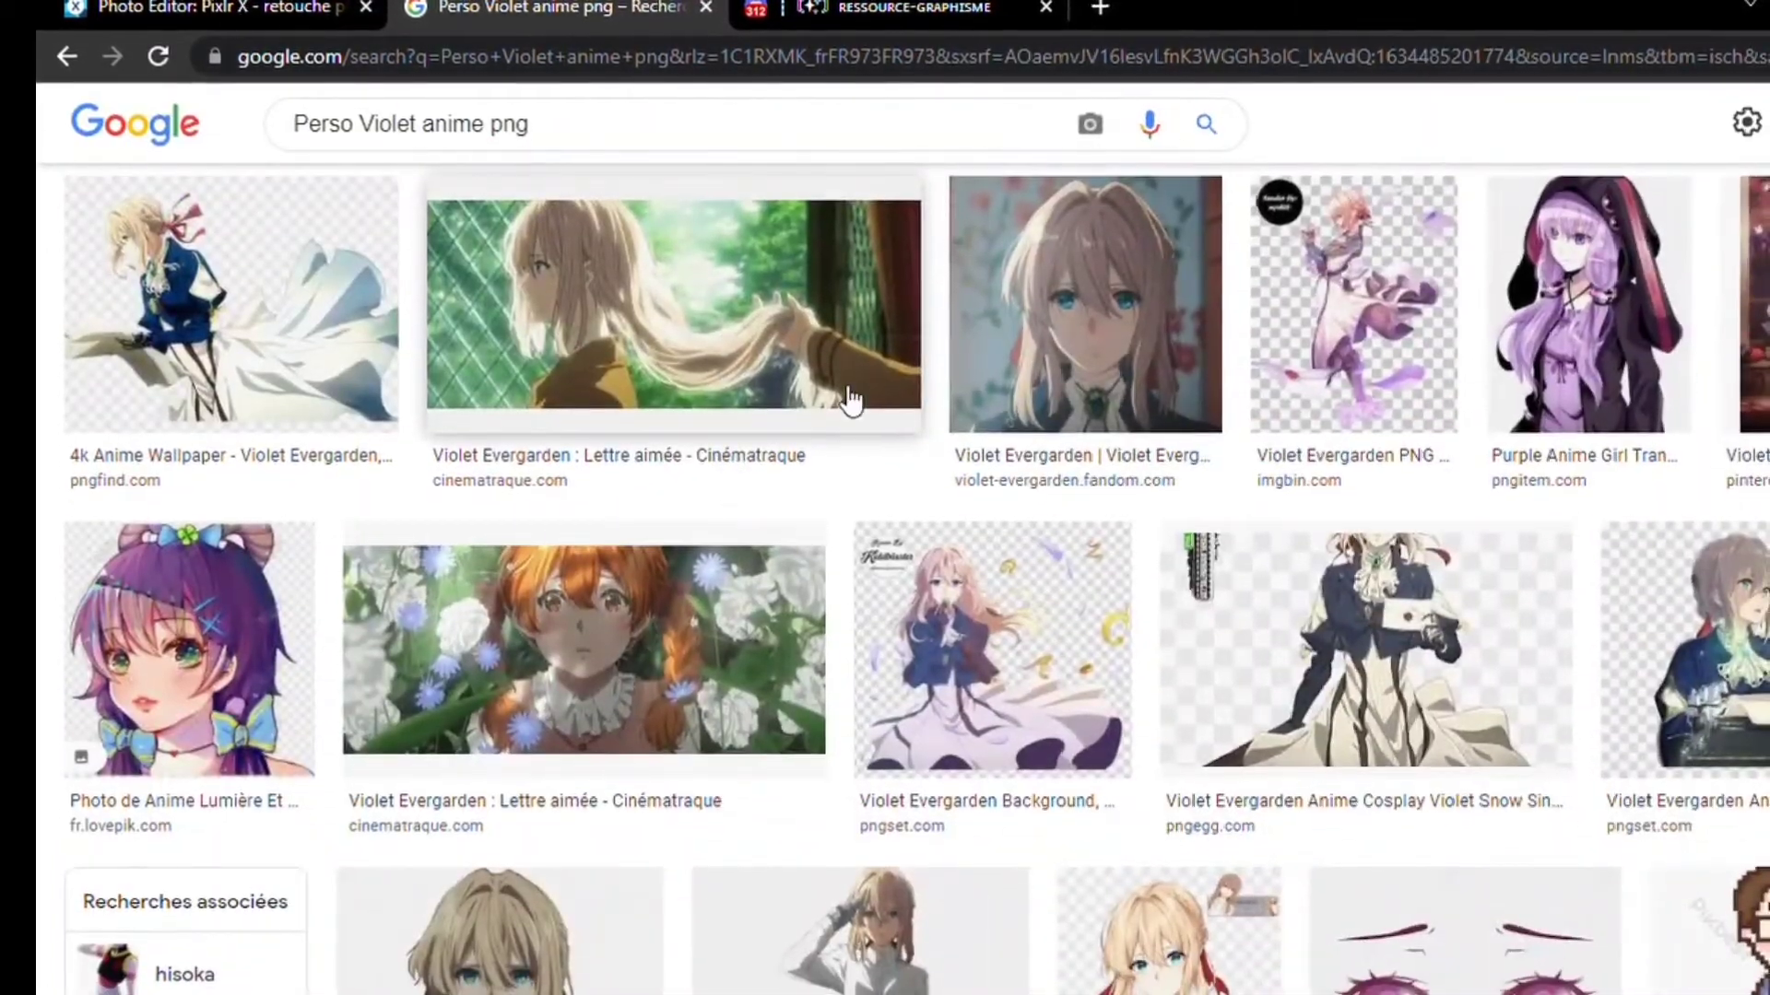
{"action": "scroll", "coordinate": [838, 391], "scroll_direction": "down", "scroll_amount": 3}
{"action": "scroll", "coordinate": [838, 390], "scroll_direction": "up", "scroll_amount": 1}
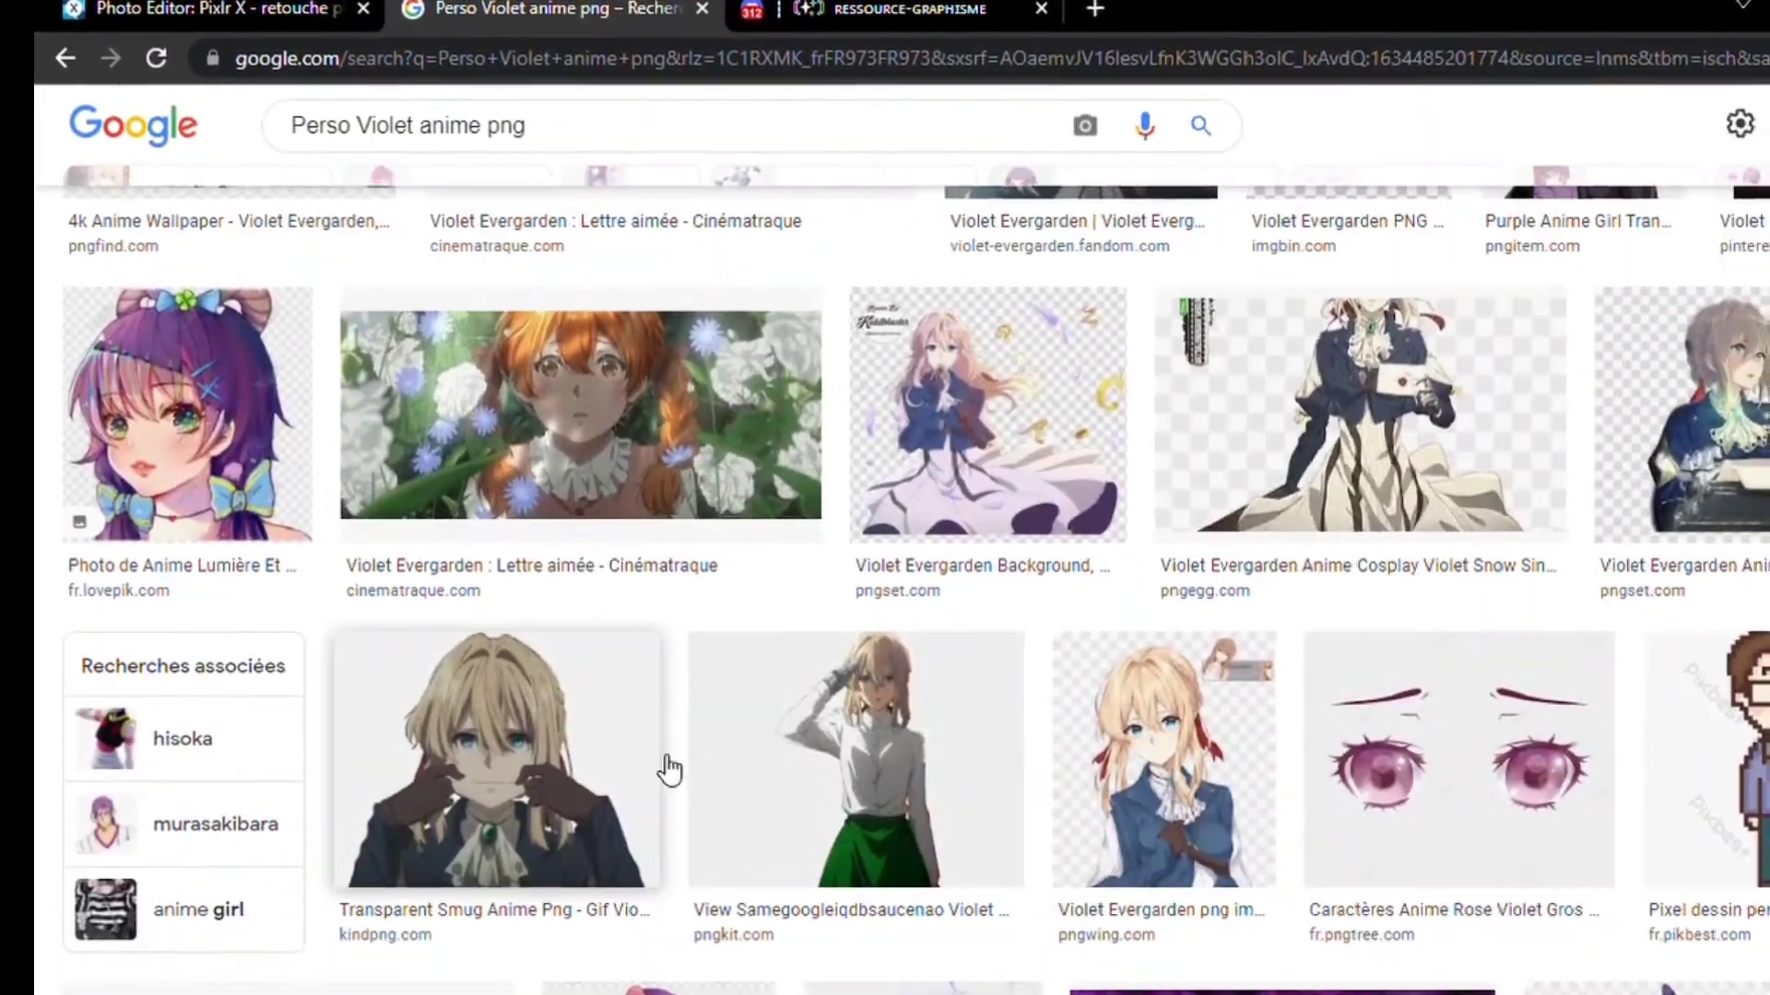
{"action": "scroll", "coordinate": [671, 770], "scroll_direction": "down", "scroll_amount": 15}
{"action": "scroll", "coordinate": [665, 768], "scroll_direction": "down", "scroll_amount": 6}
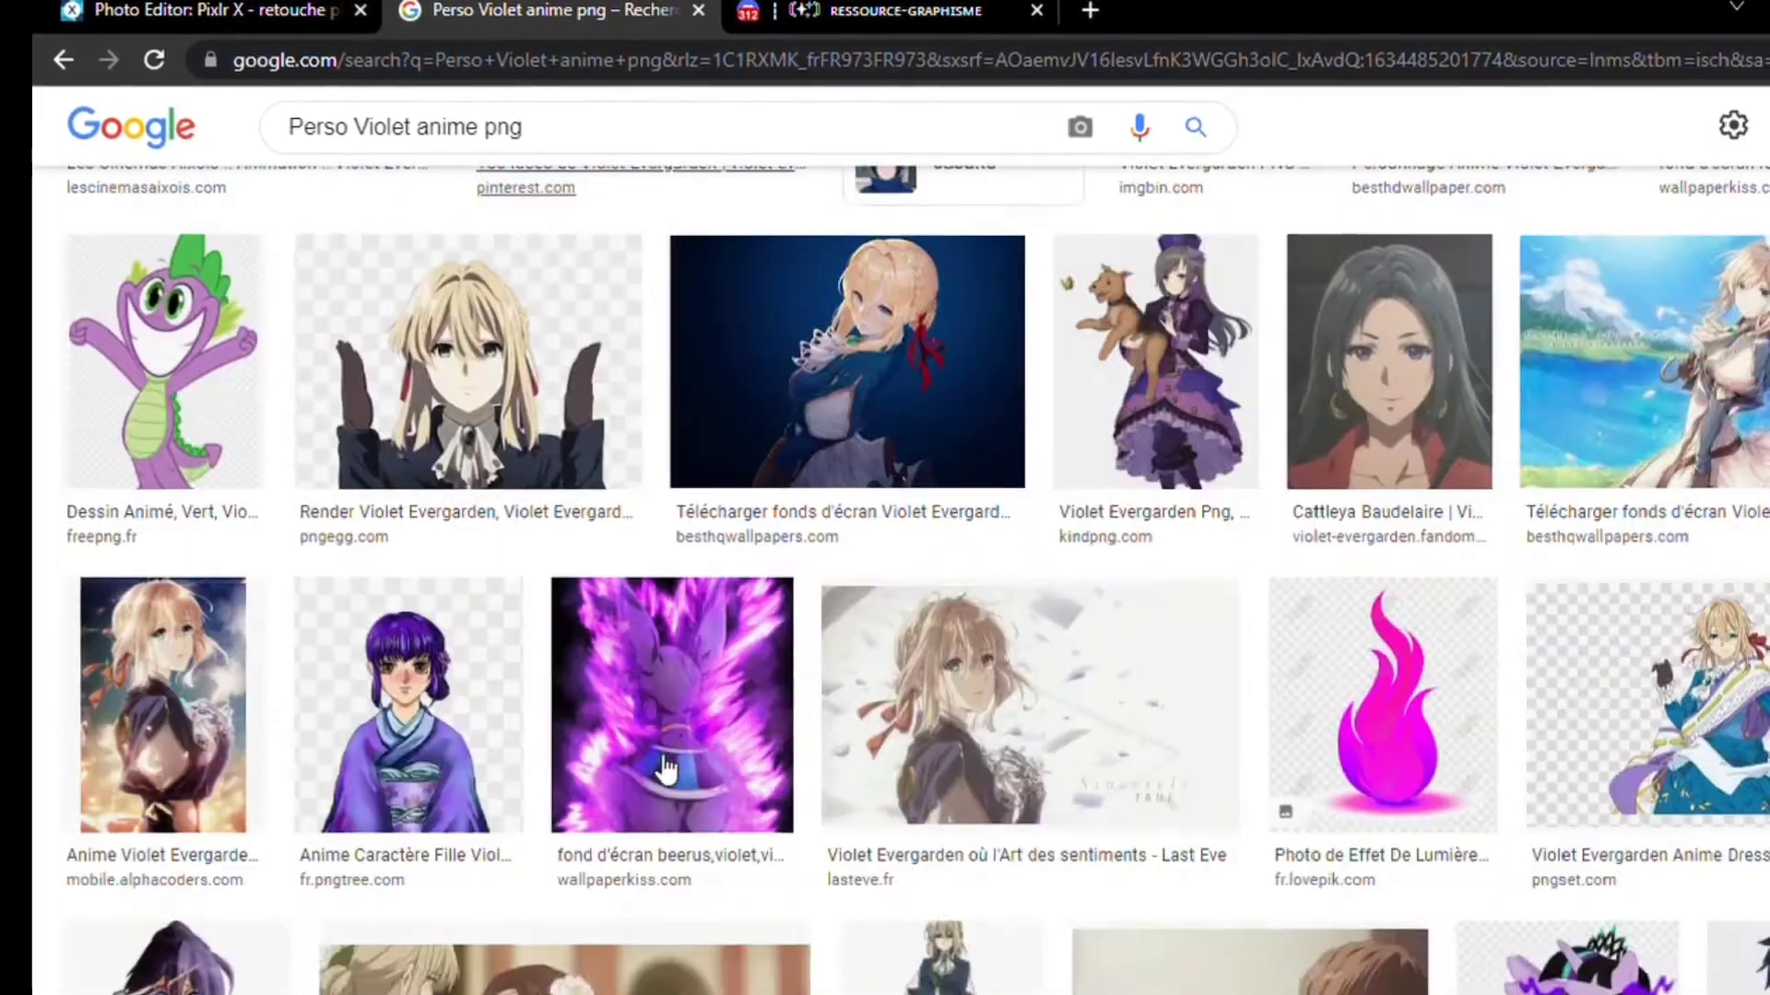
{"action": "scroll", "coordinate": [666, 768], "scroll_direction": "up", "scroll_amount": 6}
{"action": "scroll", "coordinate": [663, 769], "scroll_direction": "down", "scroll_amount": 8}
{"action": "scroll", "coordinate": [664, 770], "scroll_direction": "down", "scroll_amount": 10}
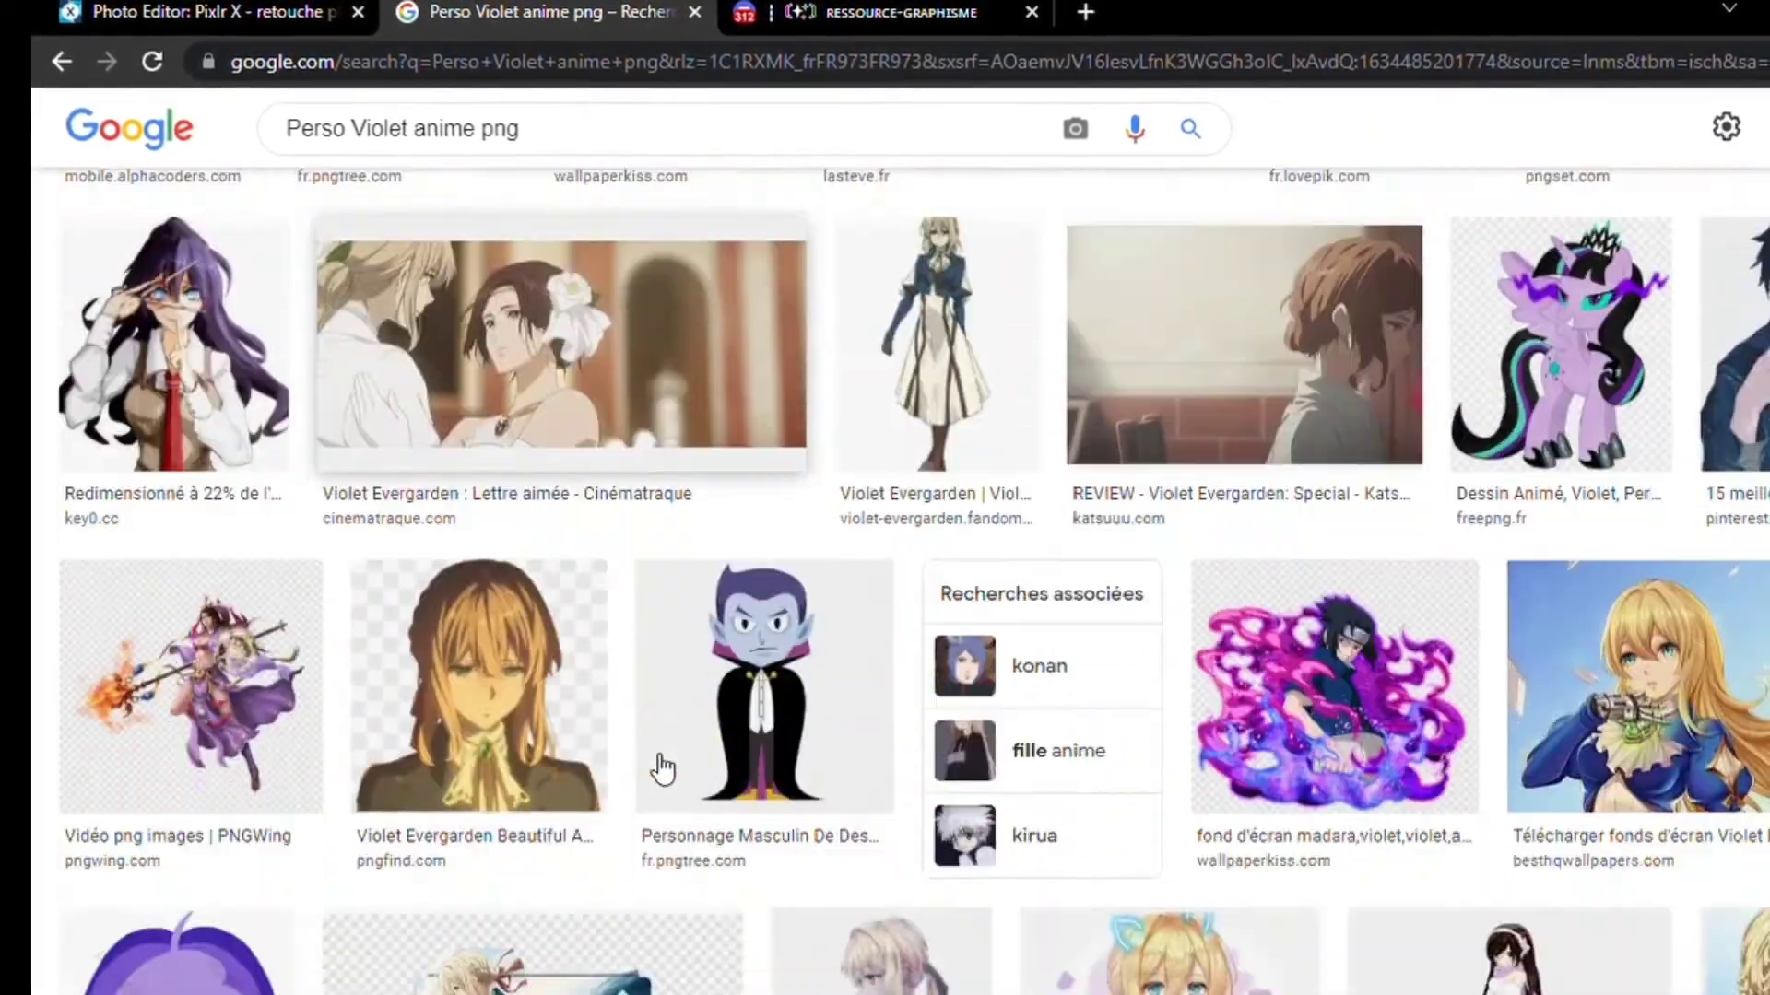
{"action": "scroll", "coordinate": [656, 765], "scroll_direction": "down", "scroll_amount": 15}
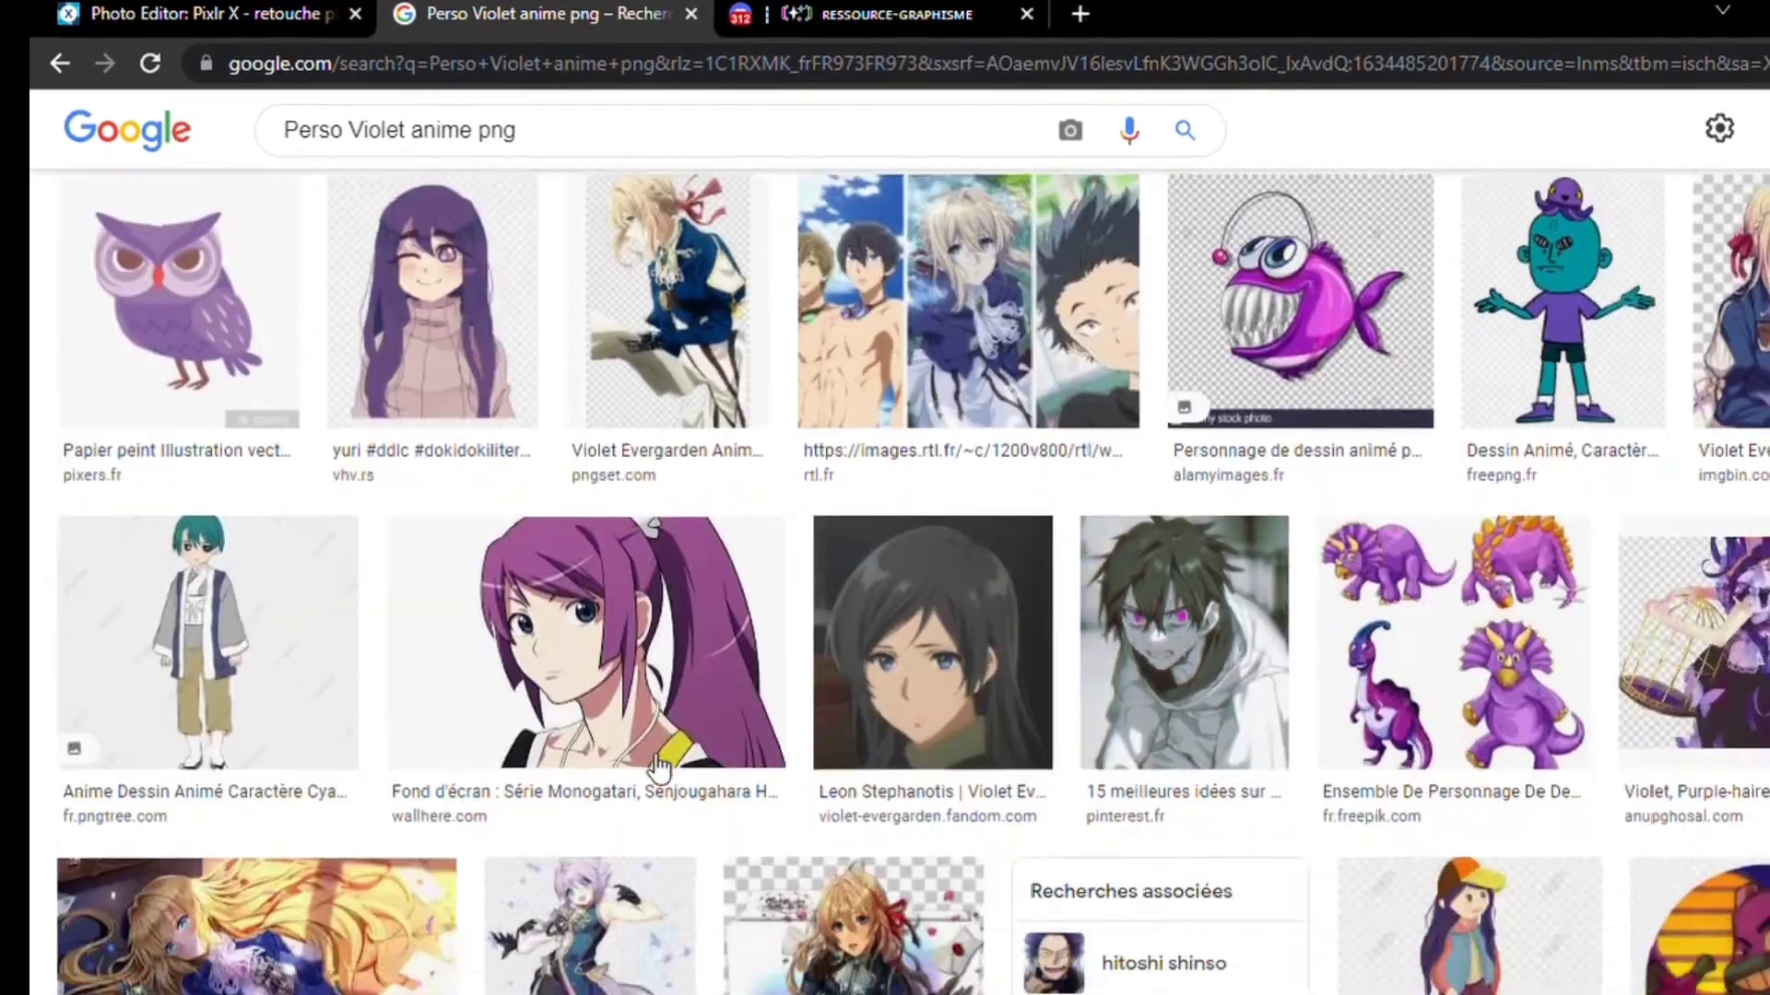
{"action": "scroll", "coordinate": [644, 754], "scroll_direction": "down", "scroll_amount": 14}
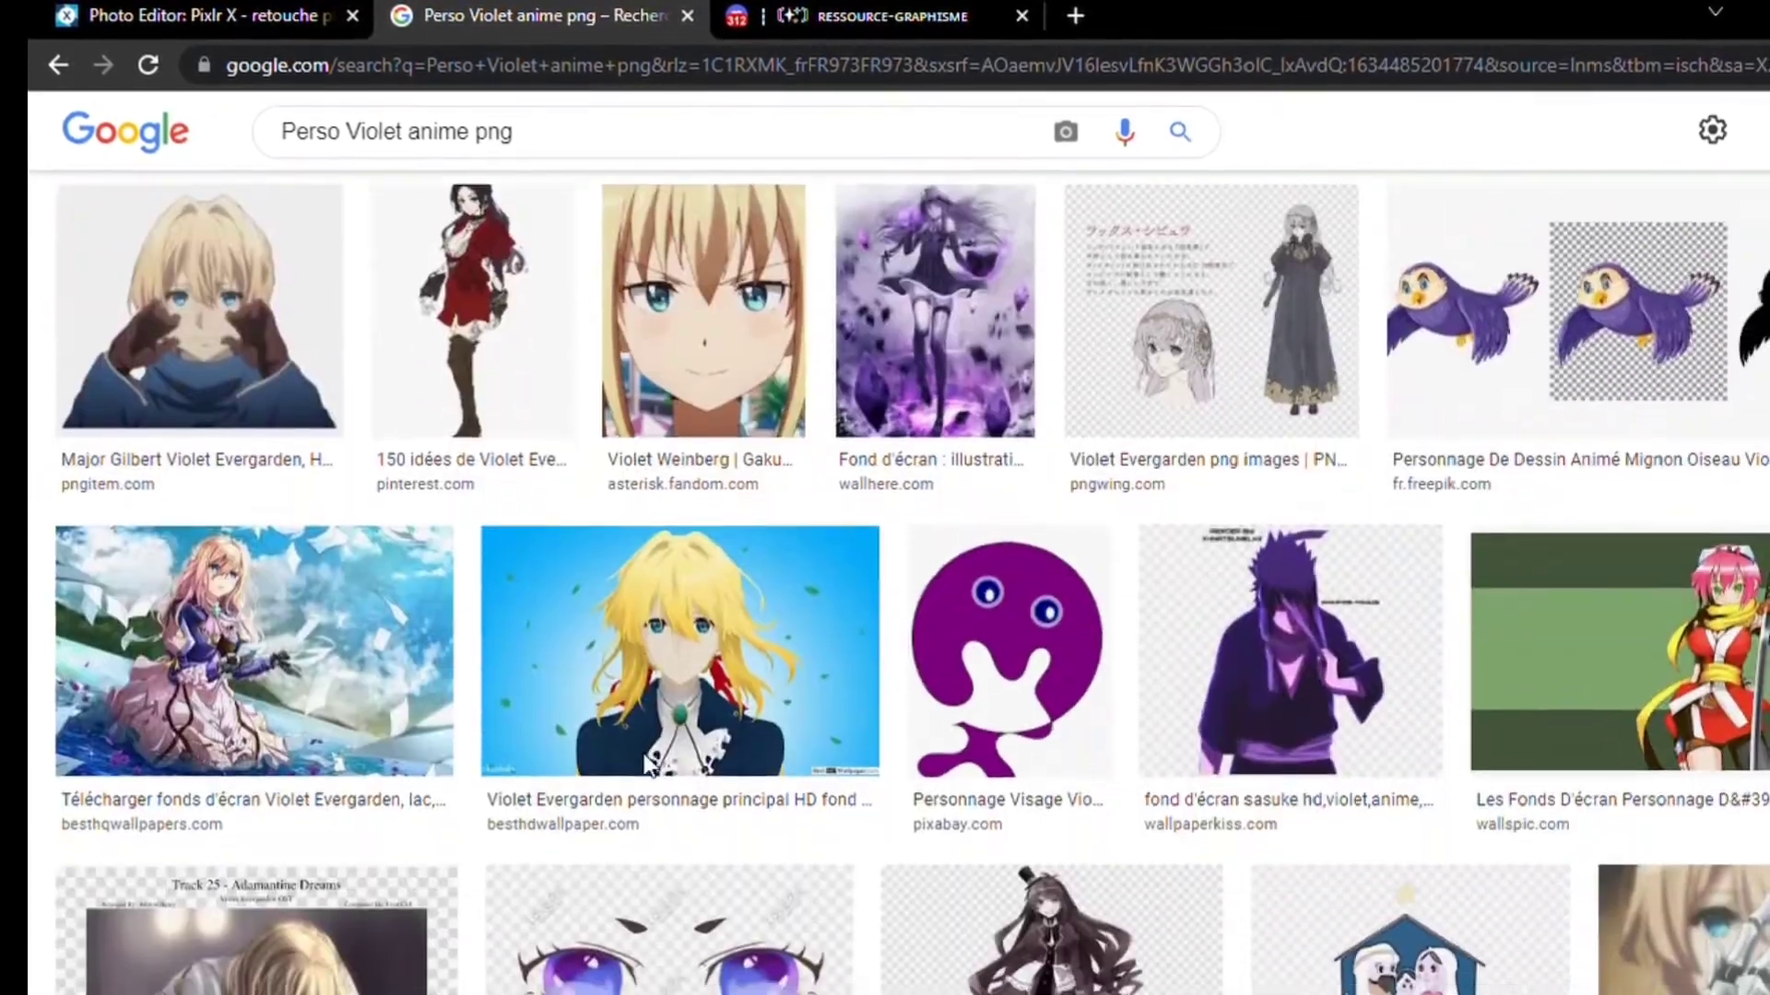
{"action": "scroll", "coordinate": [650, 765], "scroll_direction": "down", "scroll_amount": 9}
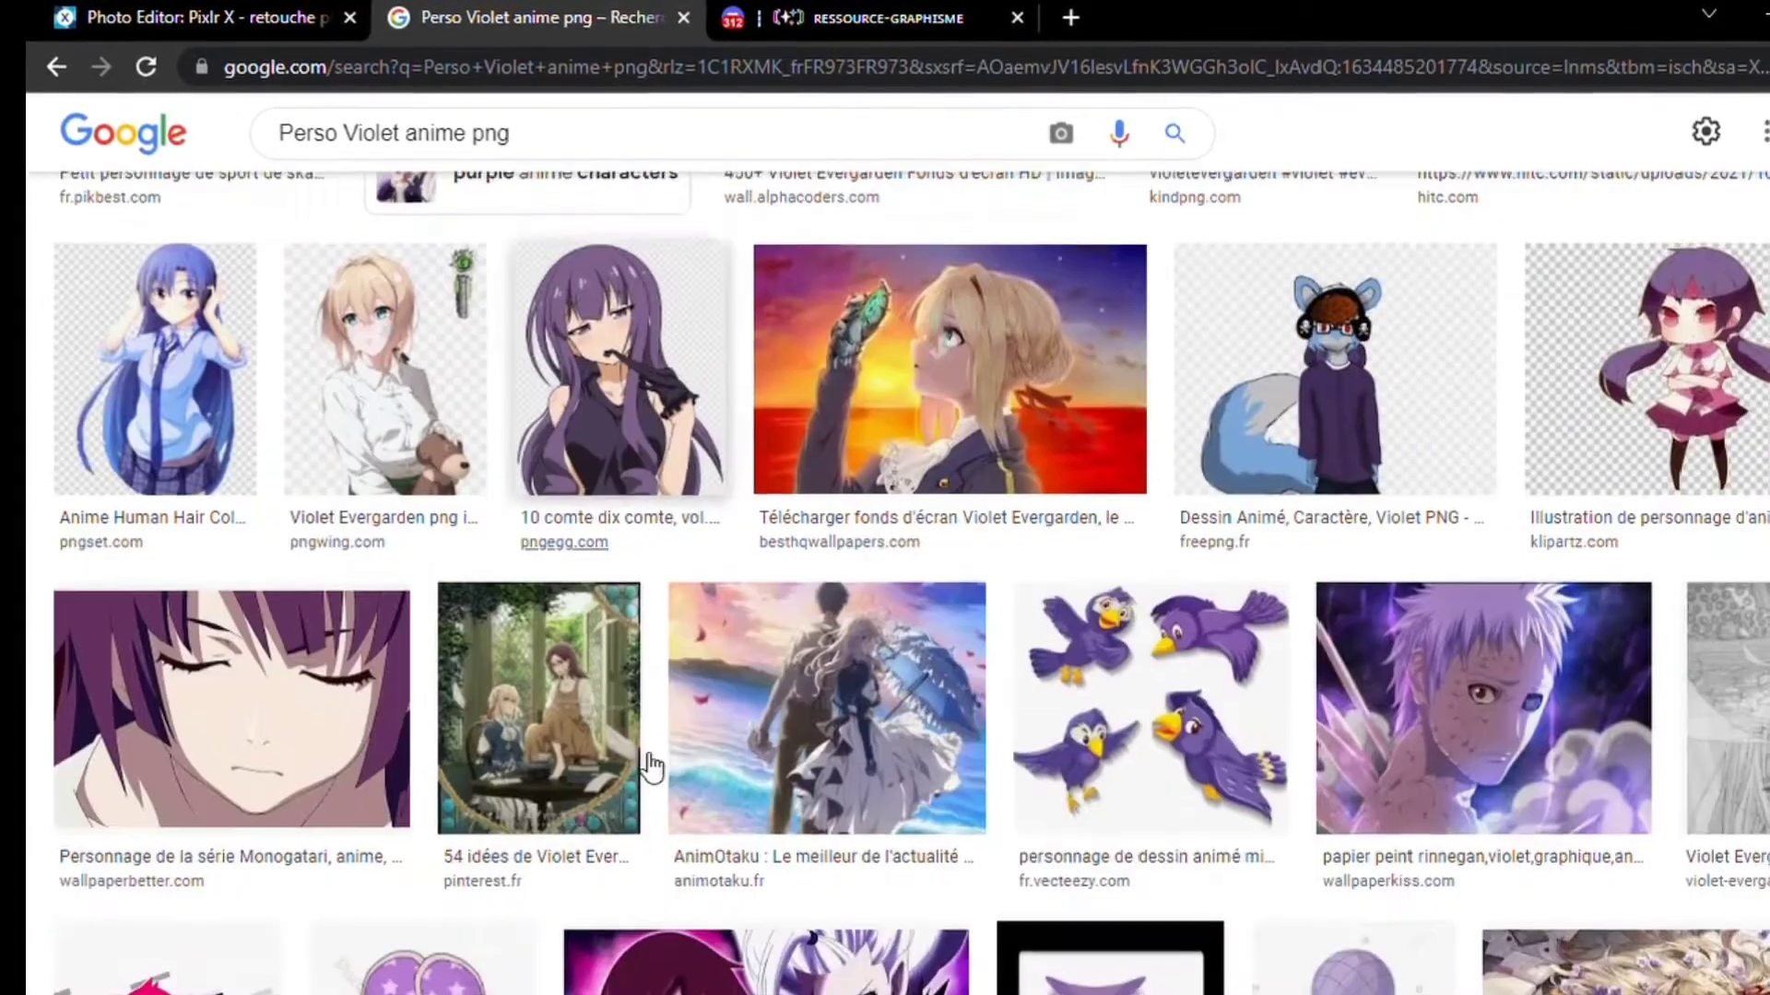
{"action": "scroll", "coordinate": [648, 768], "scroll_direction": "down", "scroll_amount": 16}
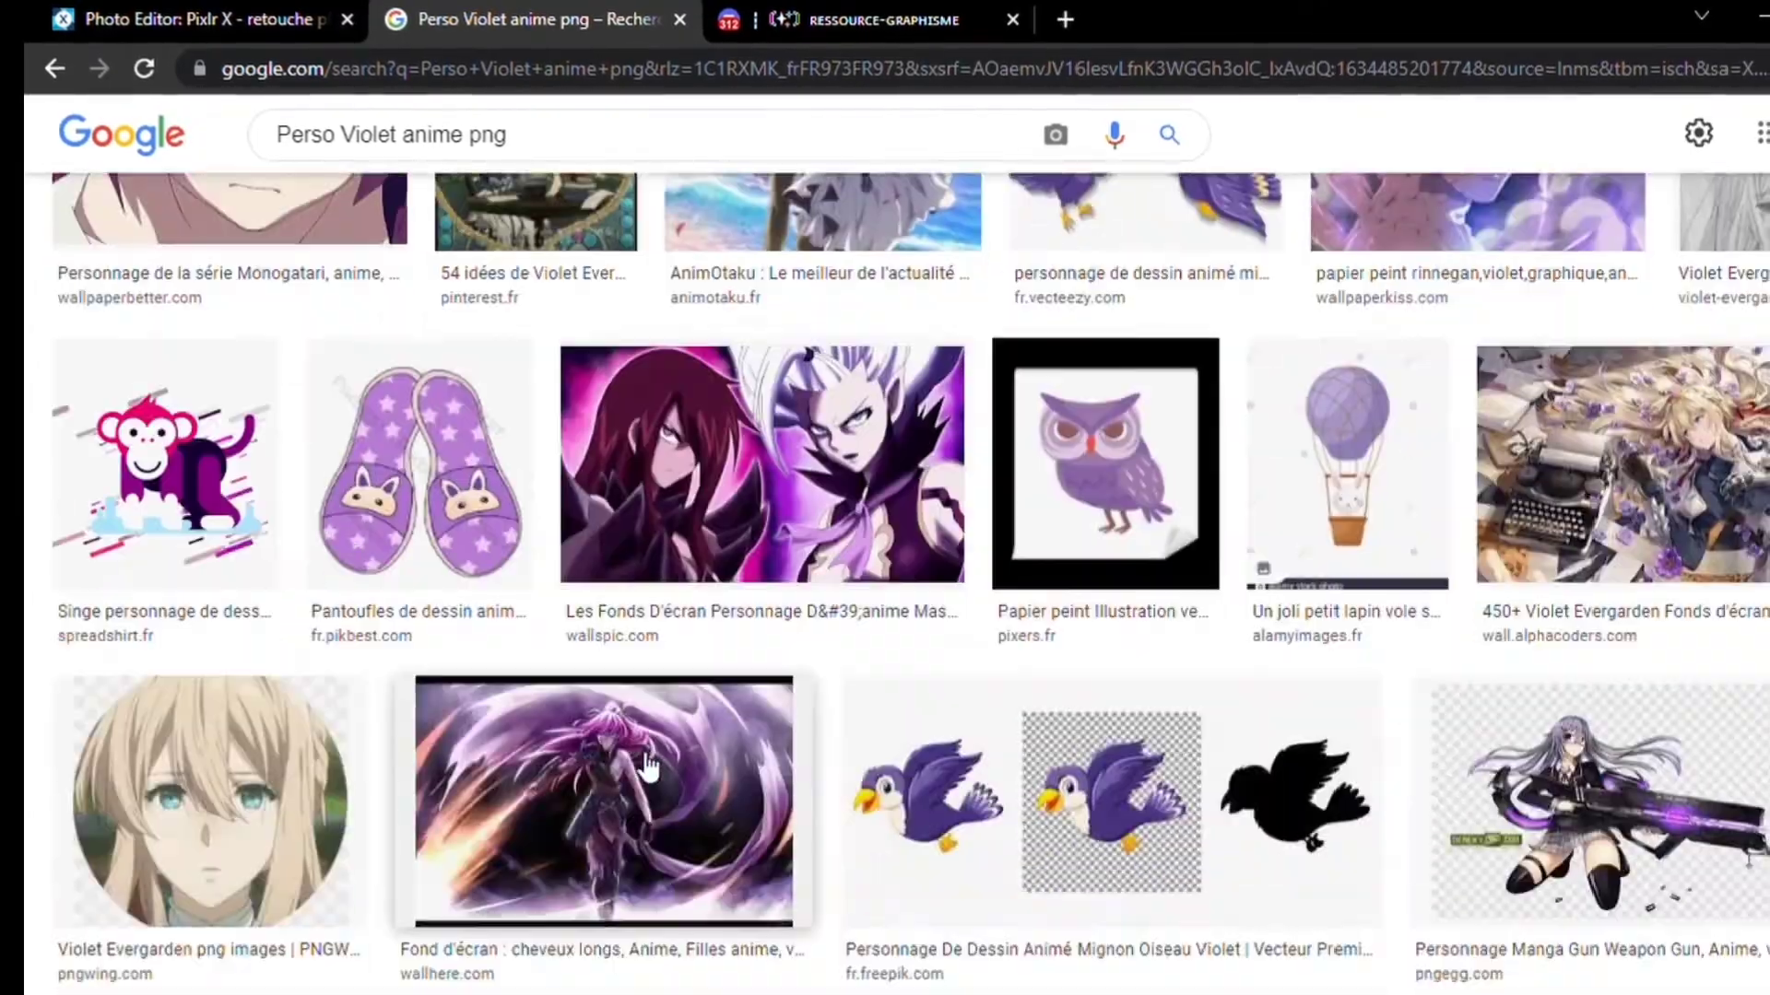
{"action": "scroll", "coordinate": [646, 765], "scroll_direction": "up", "scroll_amount": 19}
{"action": "scroll", "coordinate": [644, 765], "scroll_direction": "up", "scroll_amount": 10}
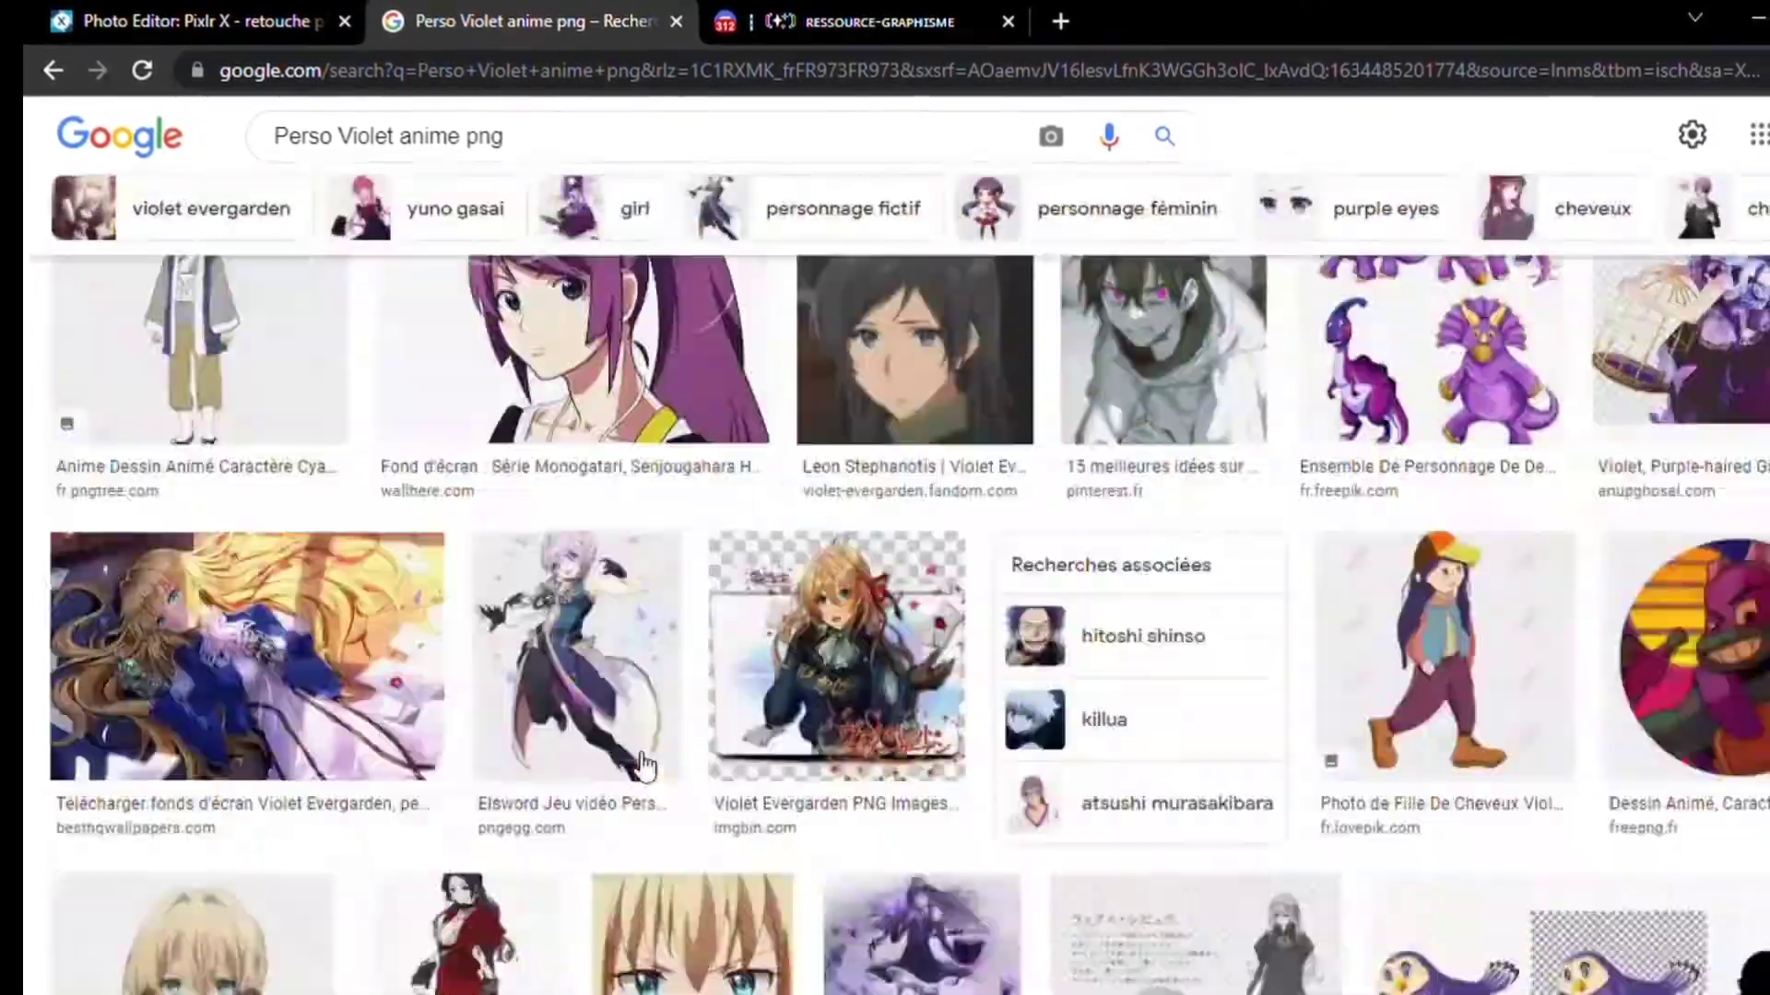
{"action": "scroll", "coordinate": [644, 765], "scroll_direction": "down", "scroll_amount": 20}
{"action": "scroll", "coordinate": [642, 765], "scroll_direction": "up", "scroll_amount": 8}
{"action": "scroll", "coordinate": [643, 765], "scroll_direction": "down", "scroll_amount": 10}
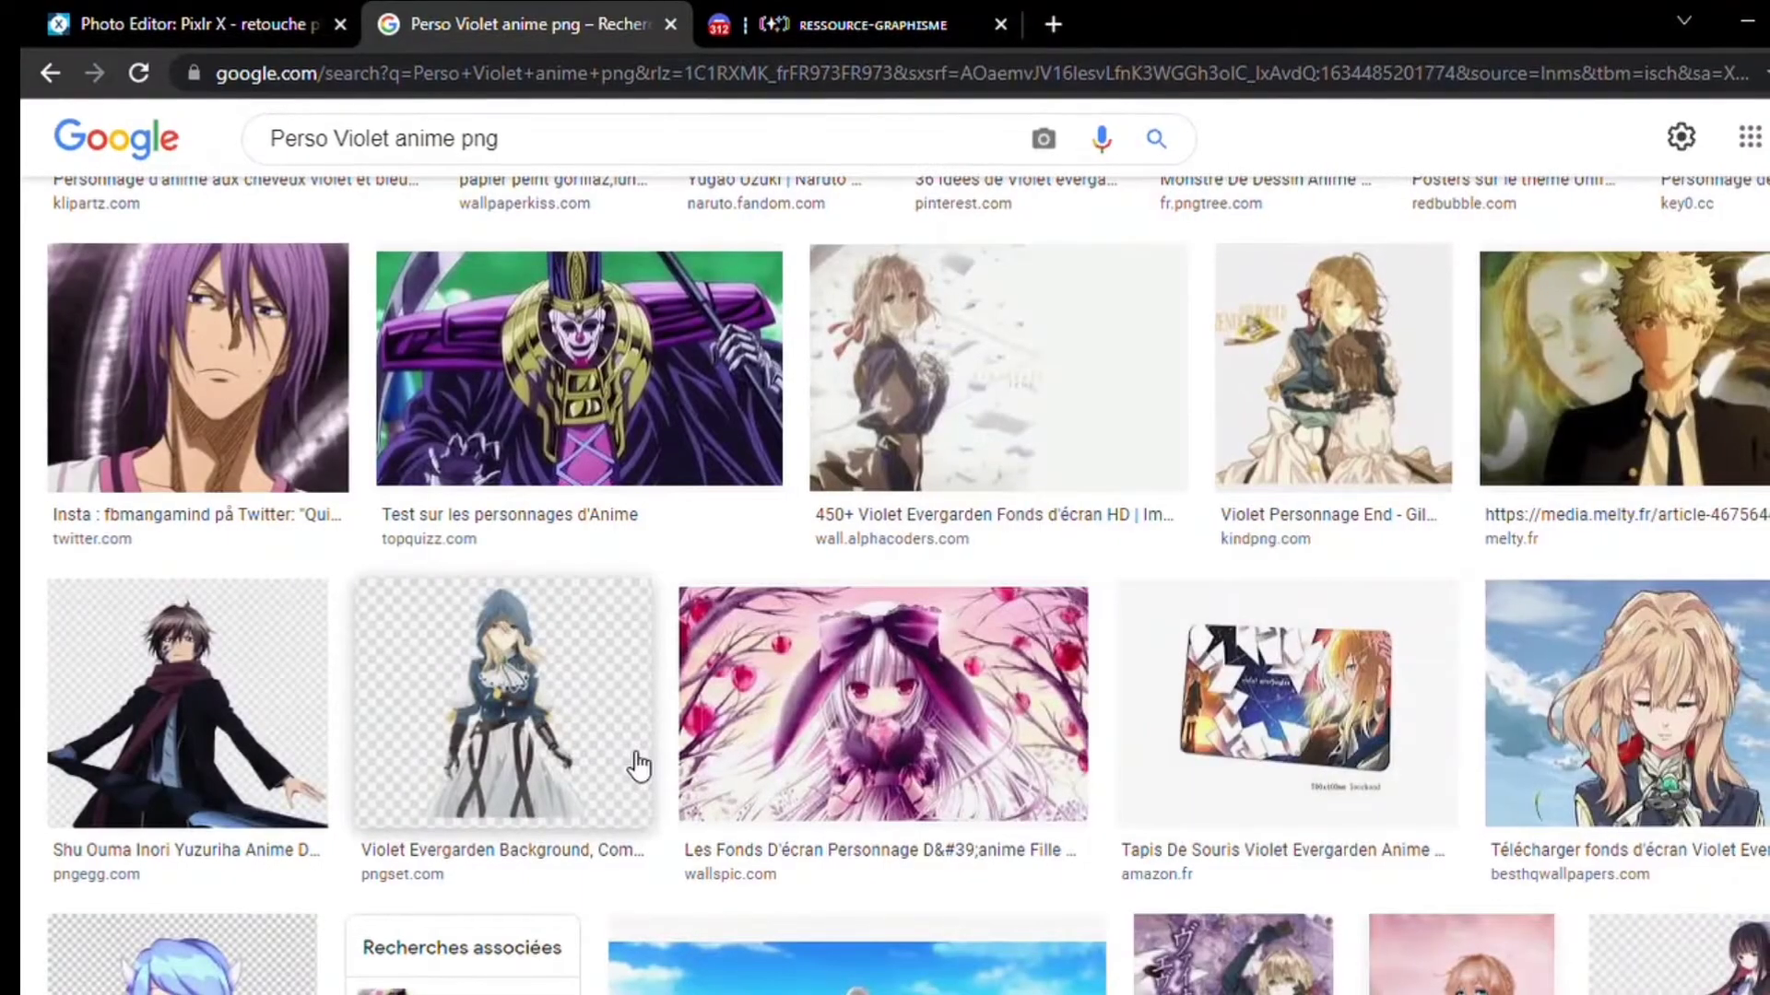
{"action": "scroll", "coordinate": [636, 765], "scroll_direction": "down", "scroll_amount": 8}
{"action": "scroll", "coordinate": [636, 765], "scroll_direction": "down", "scroll_amount": 15}
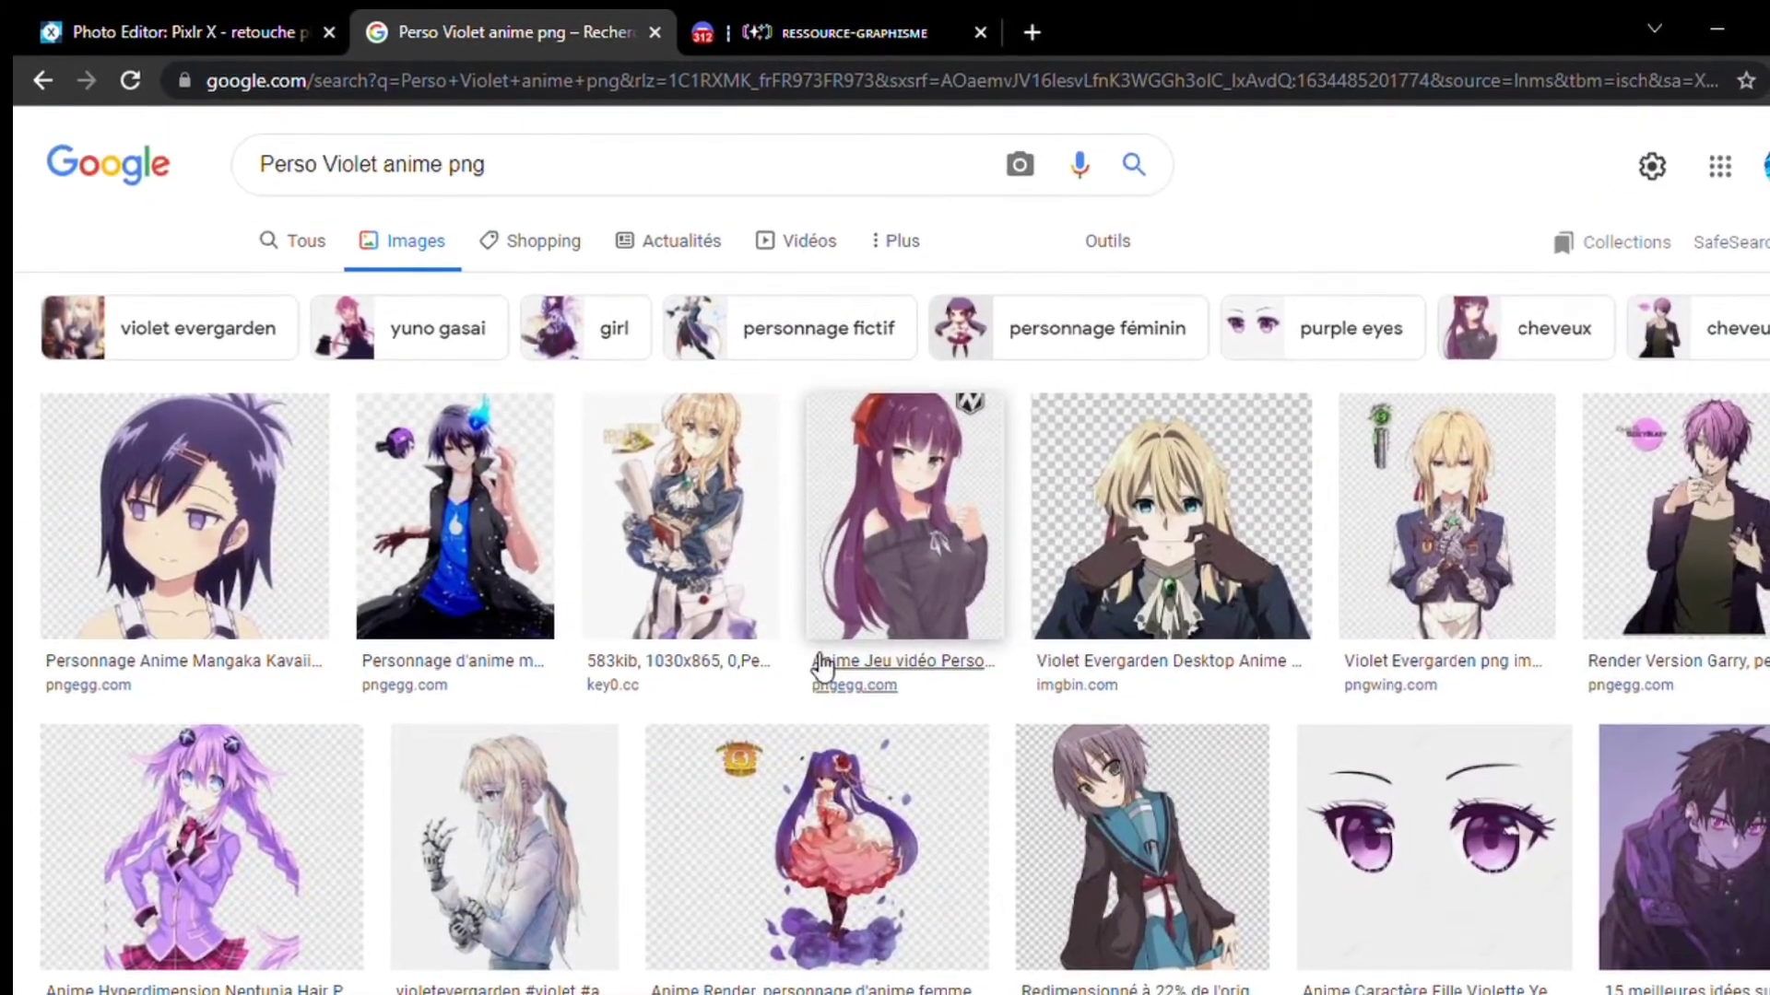
Open the preview of the purple-haired "Render Version Garry" character and look through its similar images.
{"action": "left_click", "coordinate": [1651, 599]}
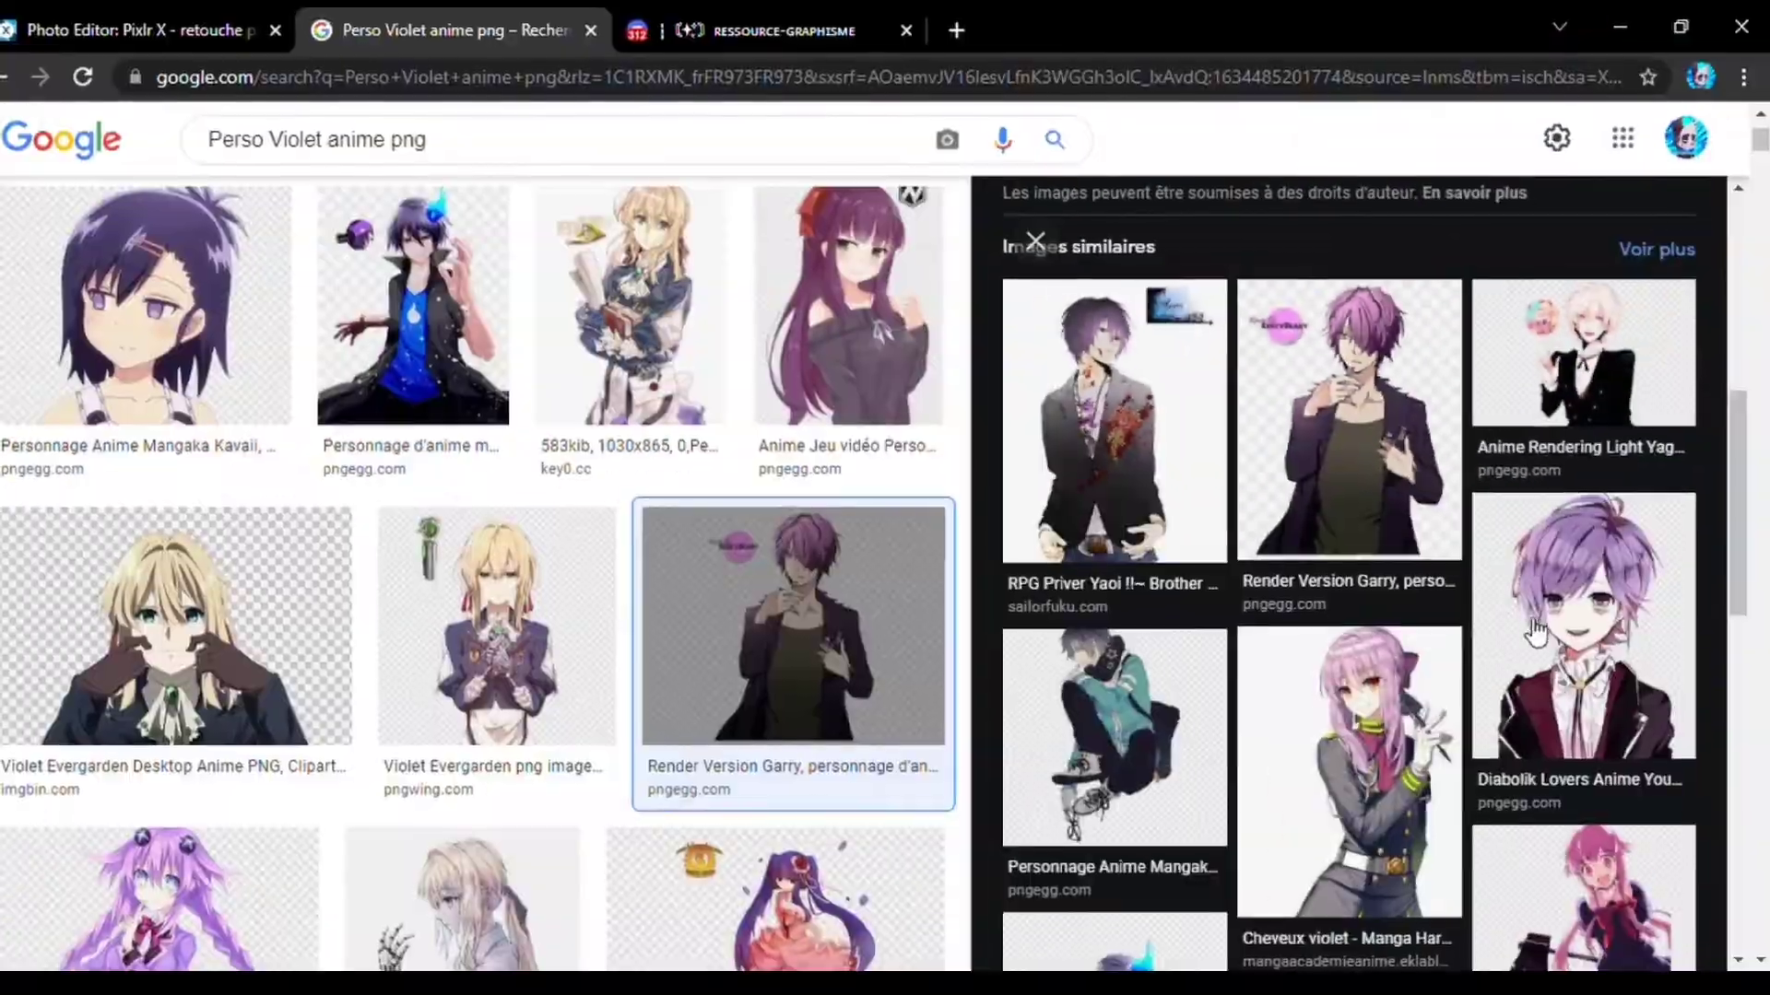
{"action": "scroll", "coordinate": [1281, 738], "scroll_direction": "down", "scroll_amount": 5}
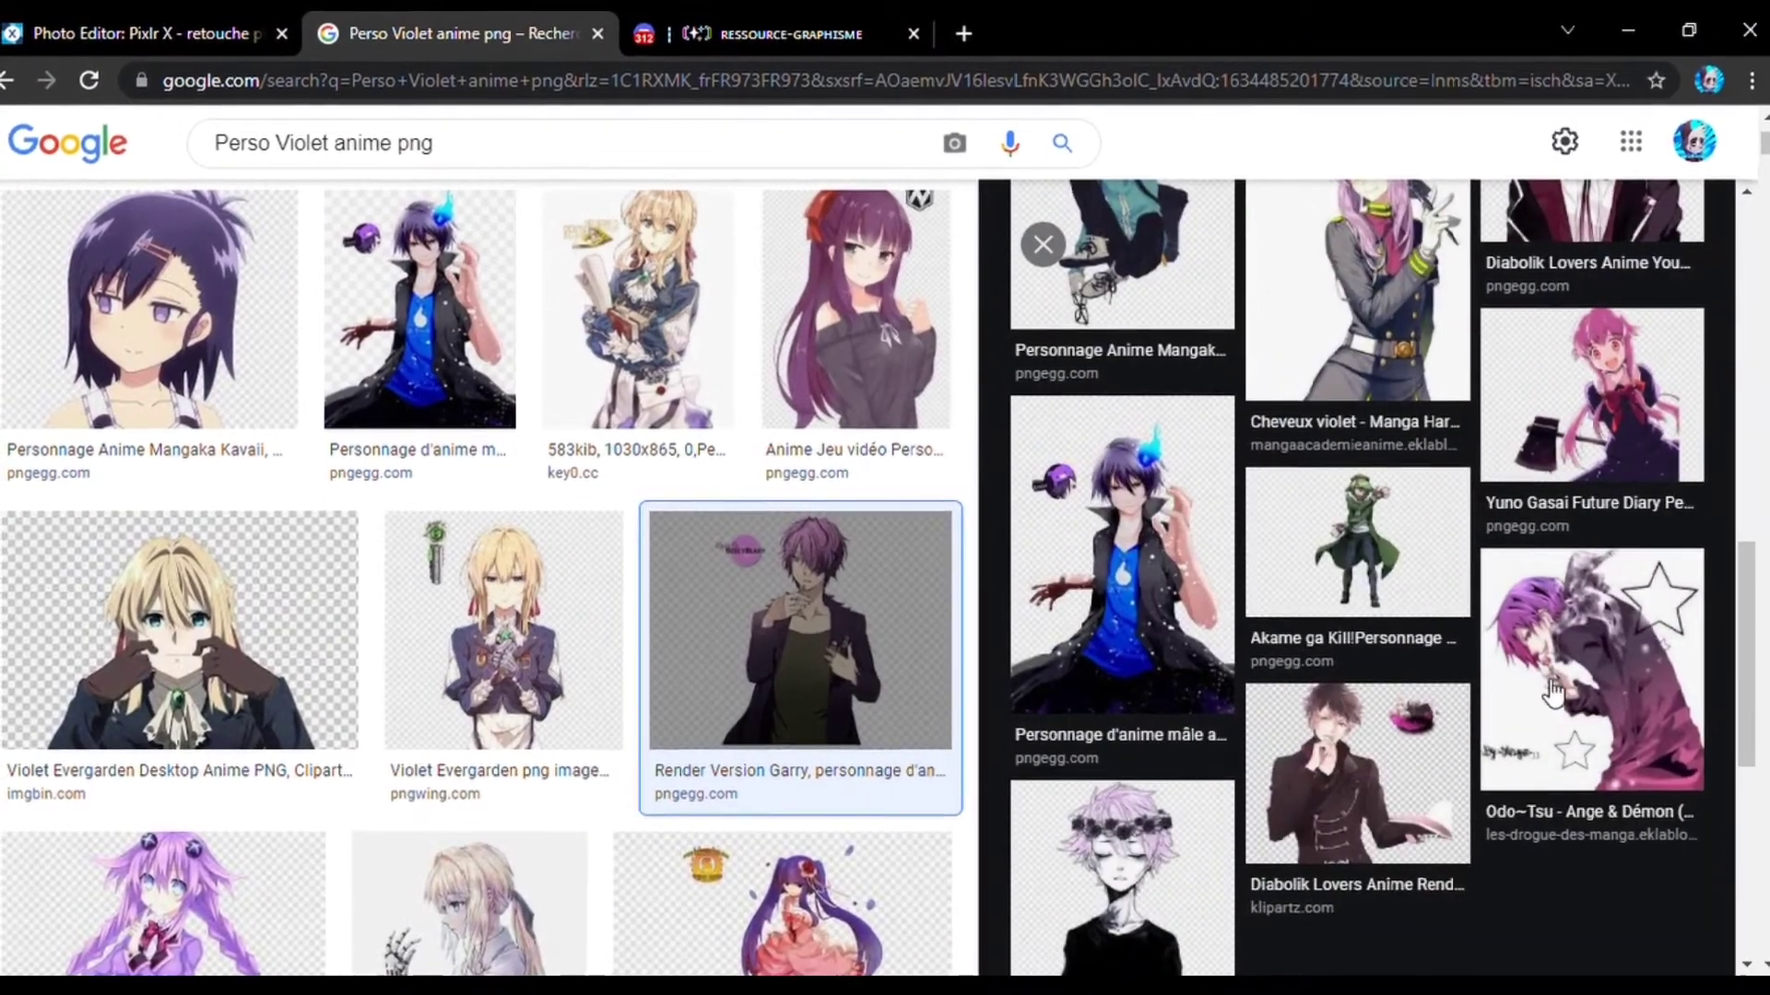
{"action": "scroll", "coordinate": [1120, 770], "scroll_direction": "down", "scroll_amount": 8}
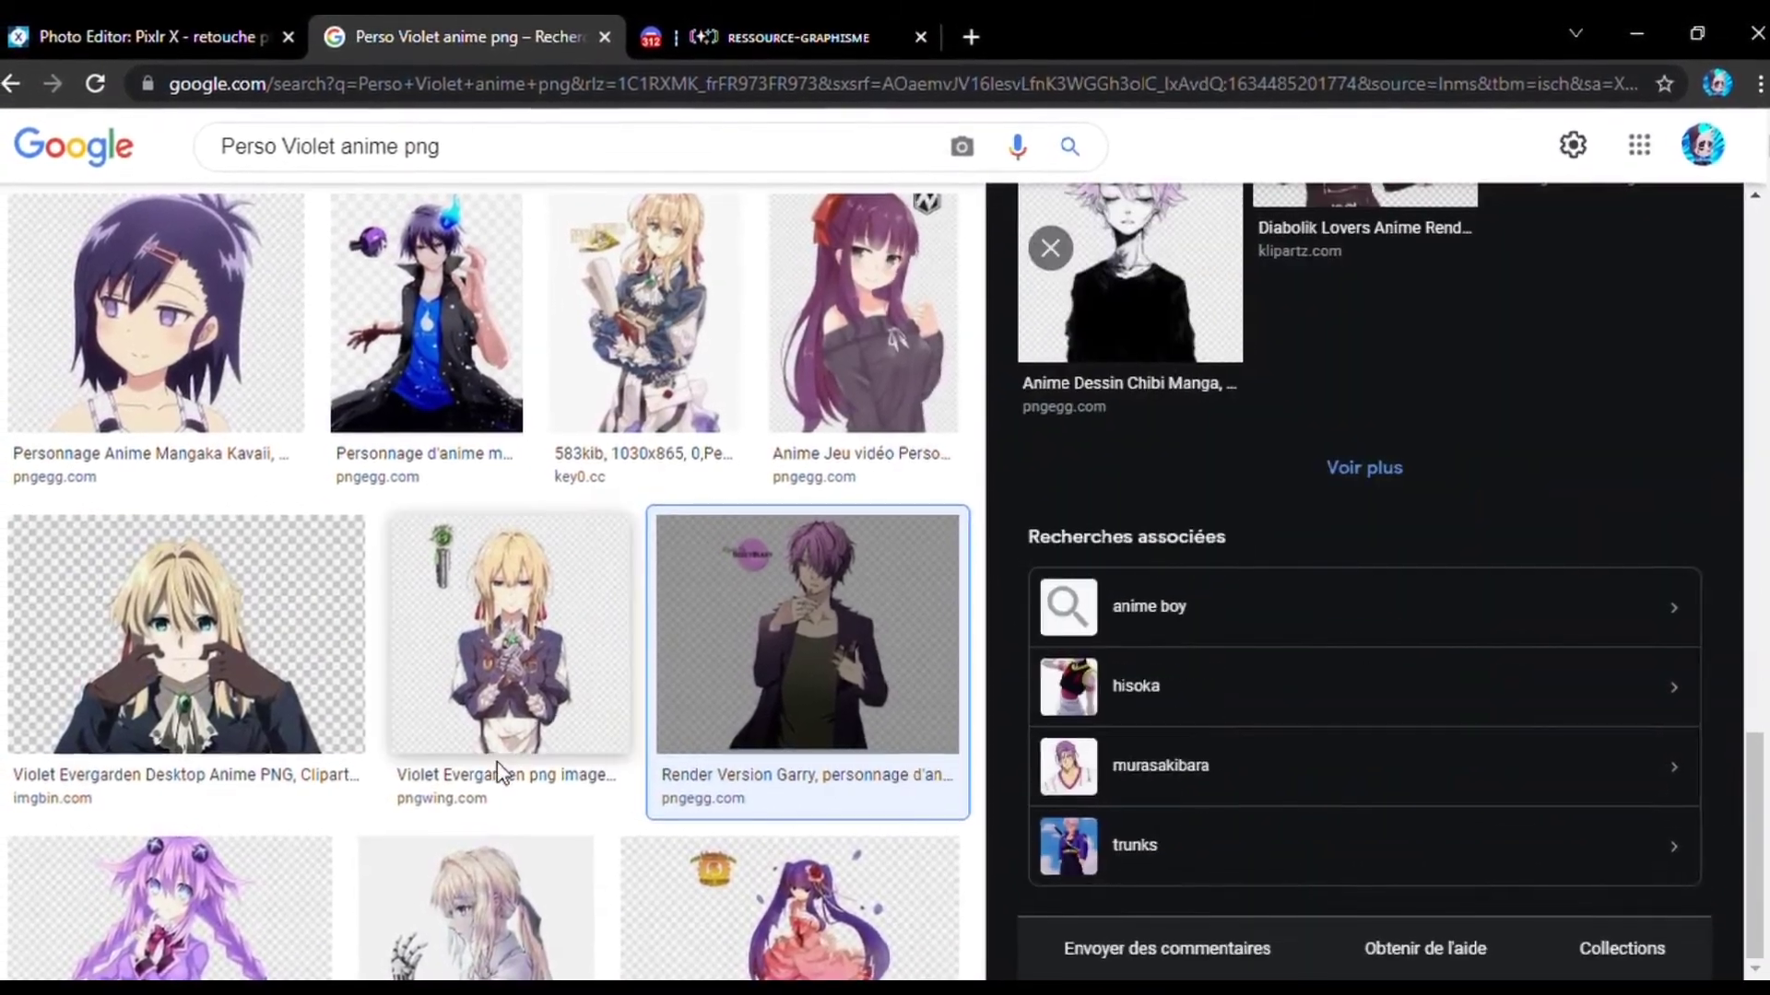
{"action": "scroll", "coordinate": [497, 772], "scroll_direction": "up", "scroll_amount": 2}
Preview the "Personnage Anime Mangaka Kavaii" image and look through its similar images for a suitable purple character.
{"action": "left_click", "coordinate": [225, 594]}
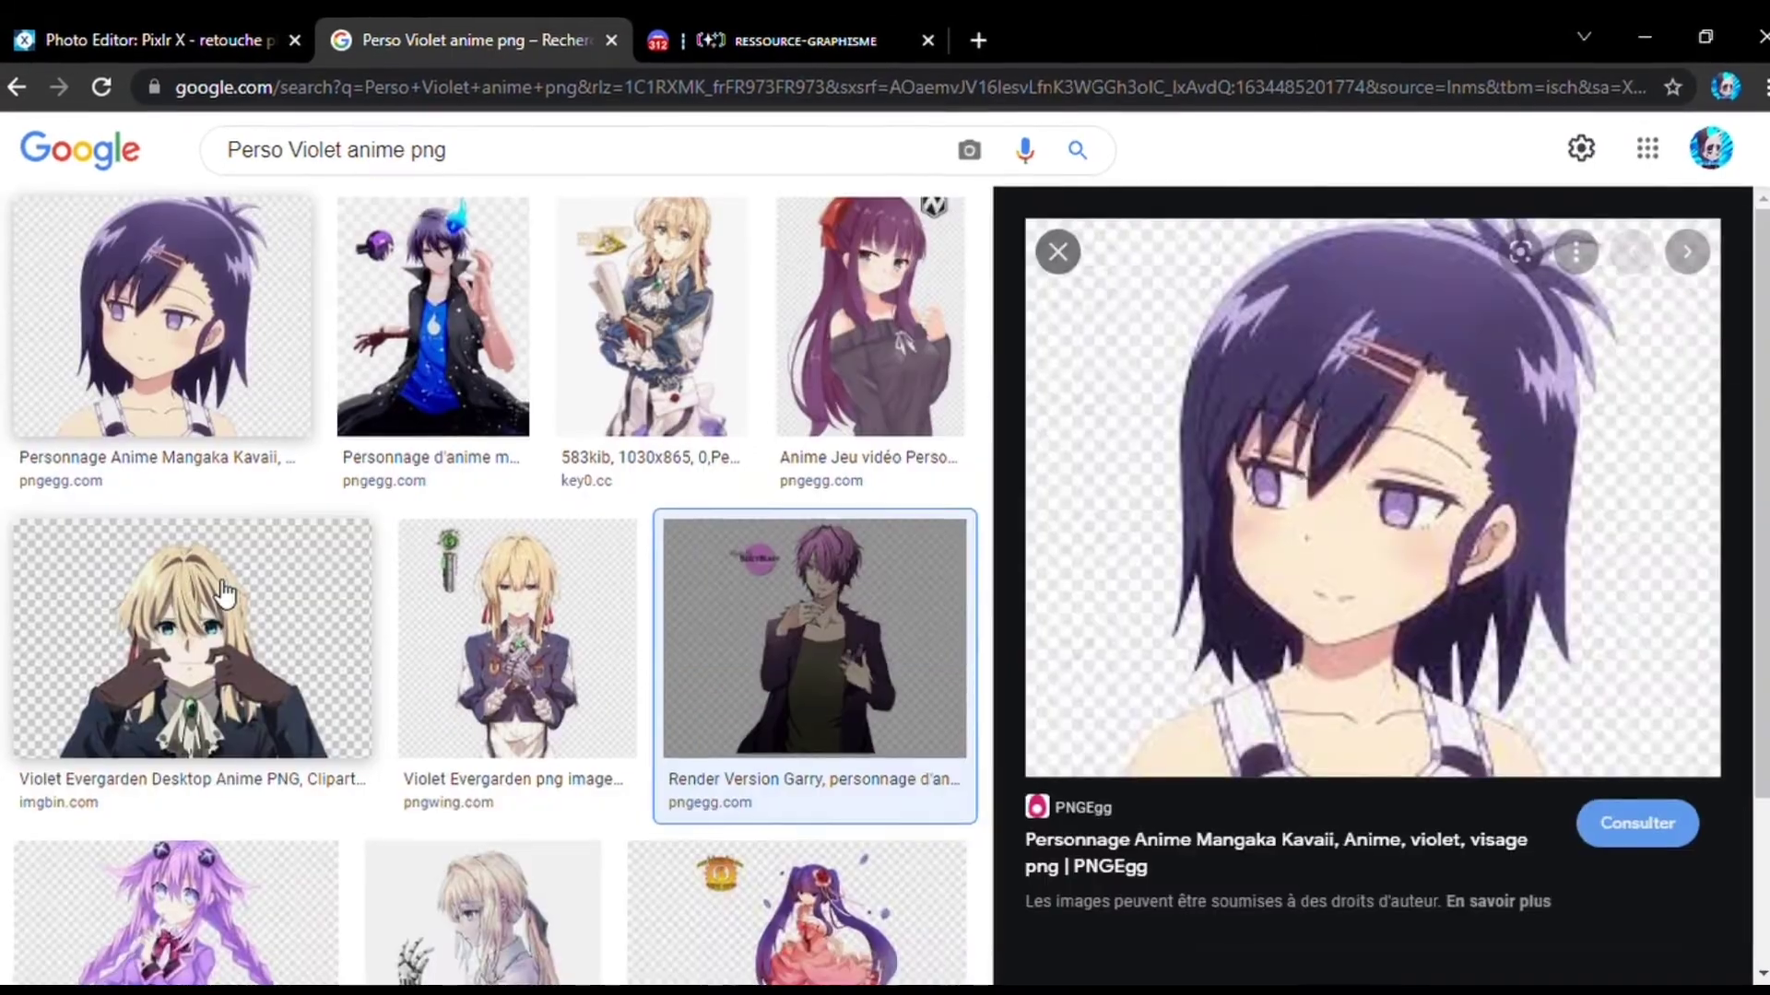
{"action": "scroll", "coordinate": [226, 595], "scroll_direction": "down", "scroll_amount": 6}
{"action": "scroll", "coordinate": [1165, 572], "scroll_direction": "down", "scroll_amount": 6}
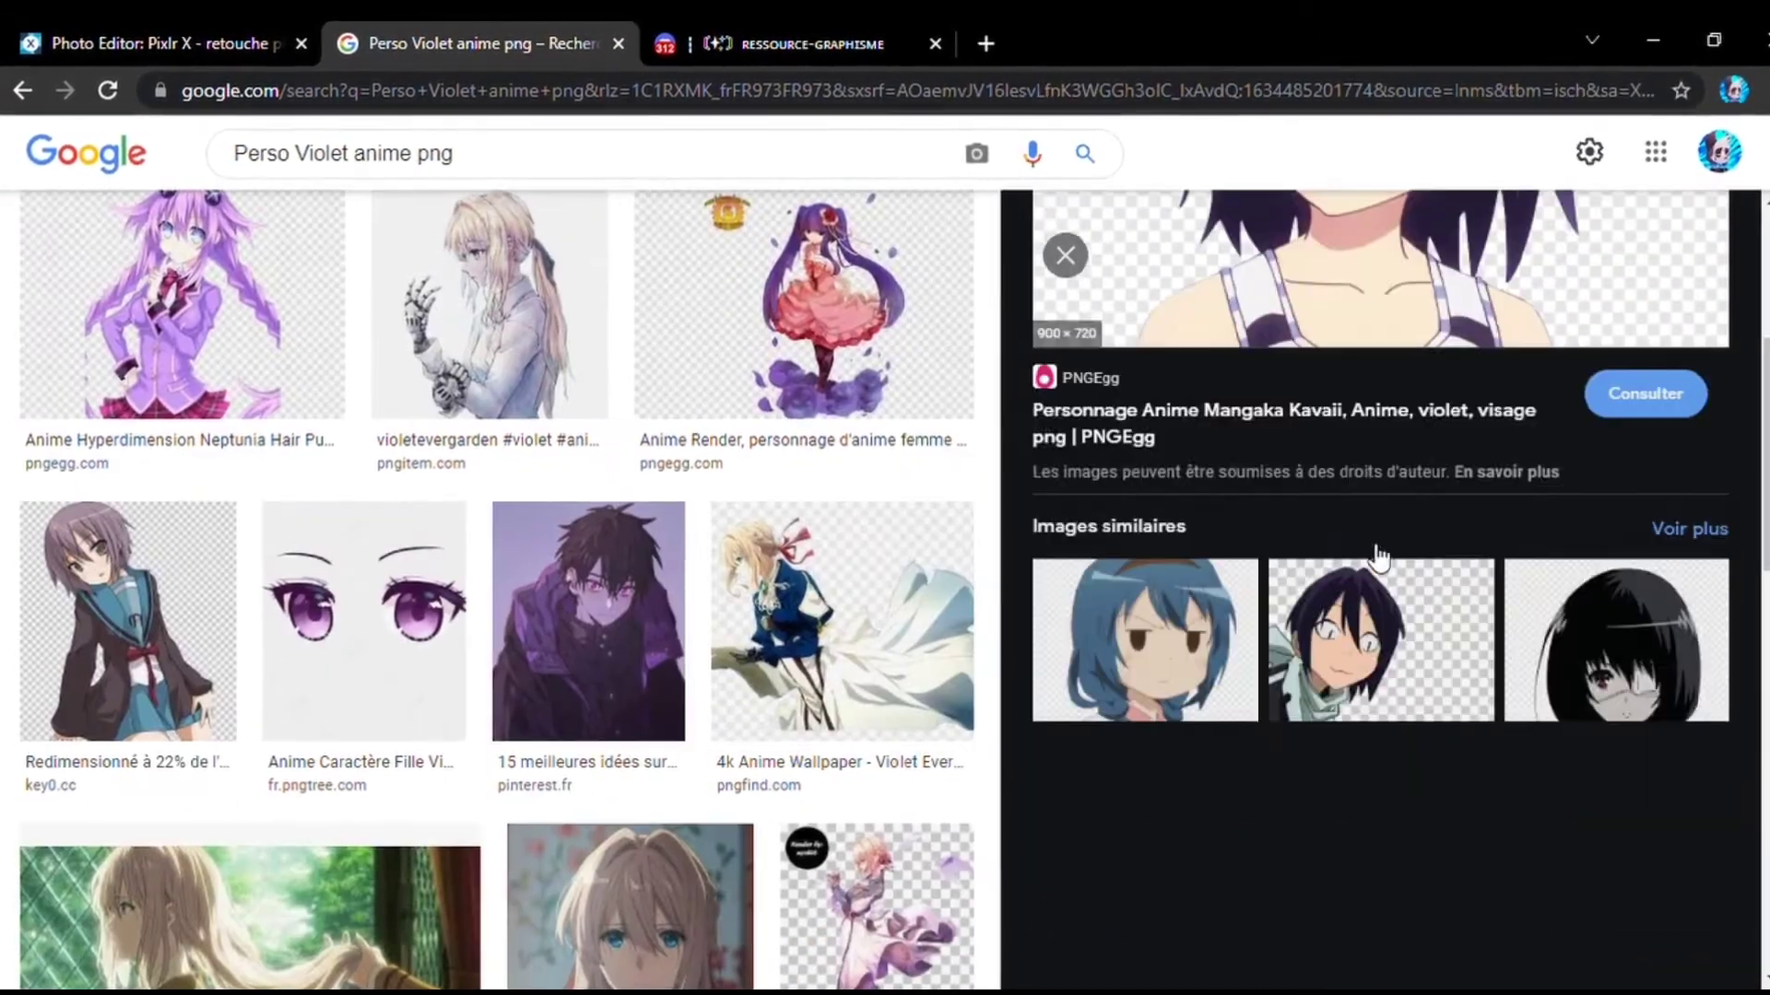
{"action": "scroll", "coordinate": [1380, 557], "scroll_direction": "down", "scroll_amount": 4}
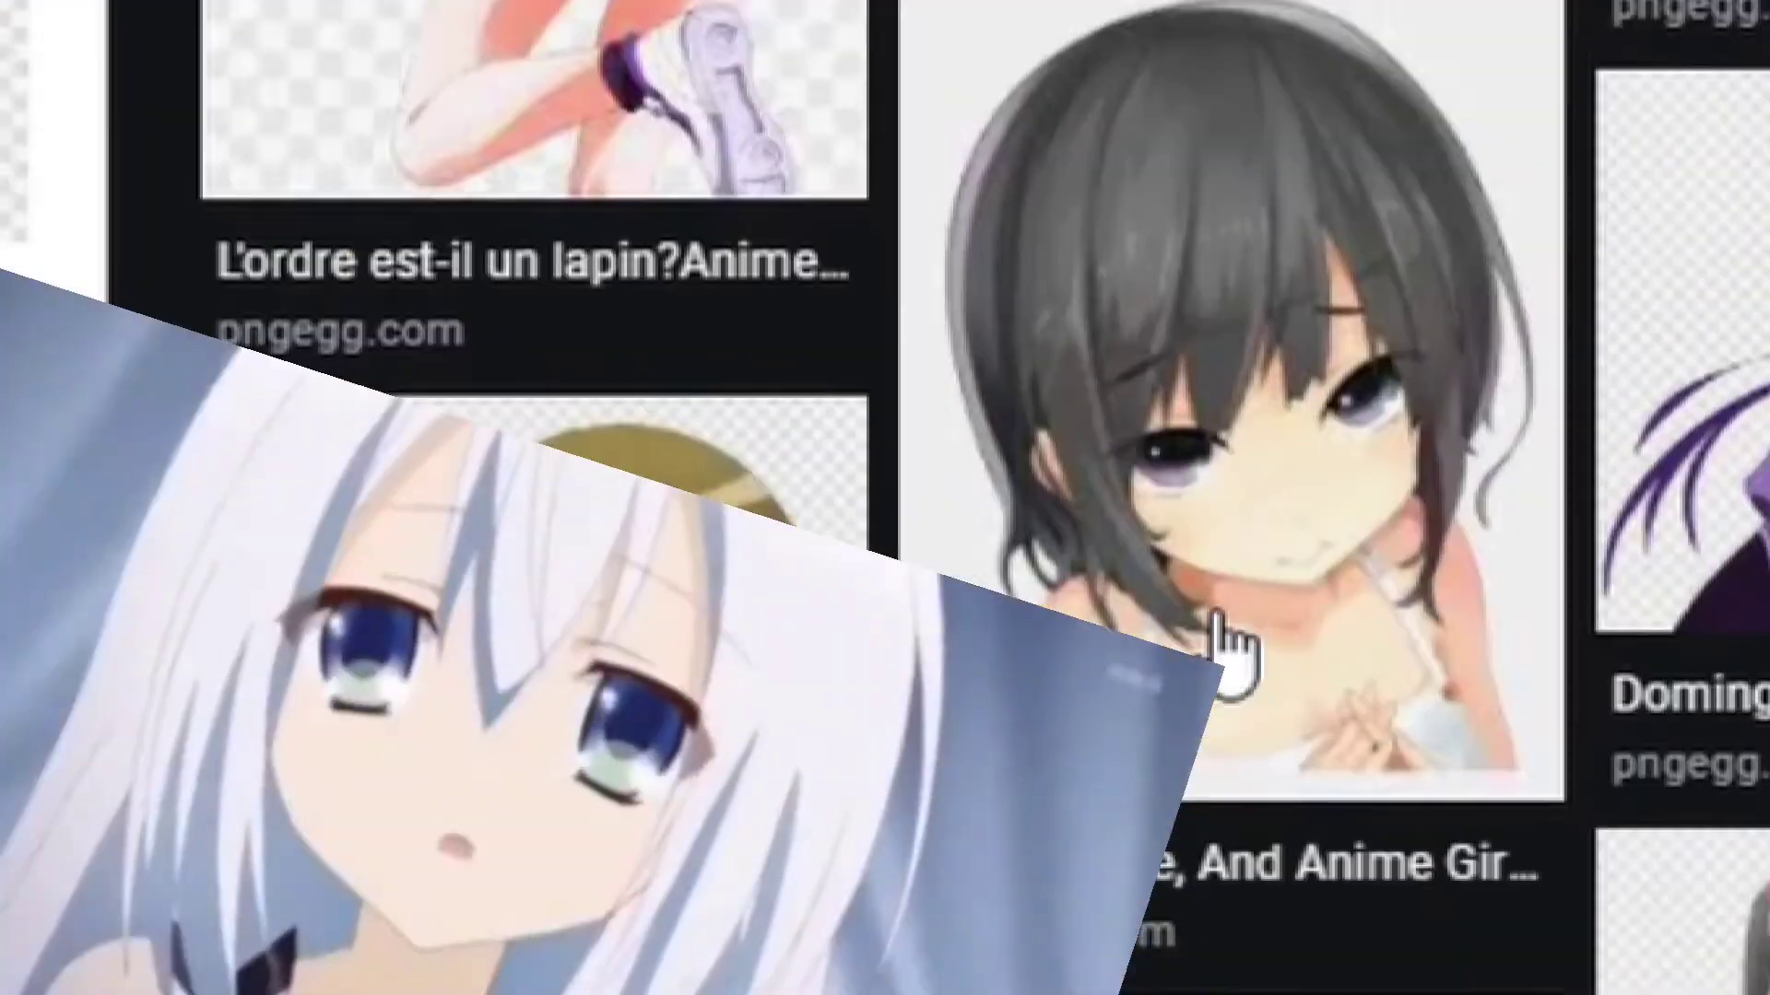
{"action": "scroll", "coordinate": [1221, 632], "scroll_direction": "up", "scroll_amount": 10}
{"action": "scroll", "coordinate": [866, 460], "scroll_direction": "up", "scroll_amount": 8}
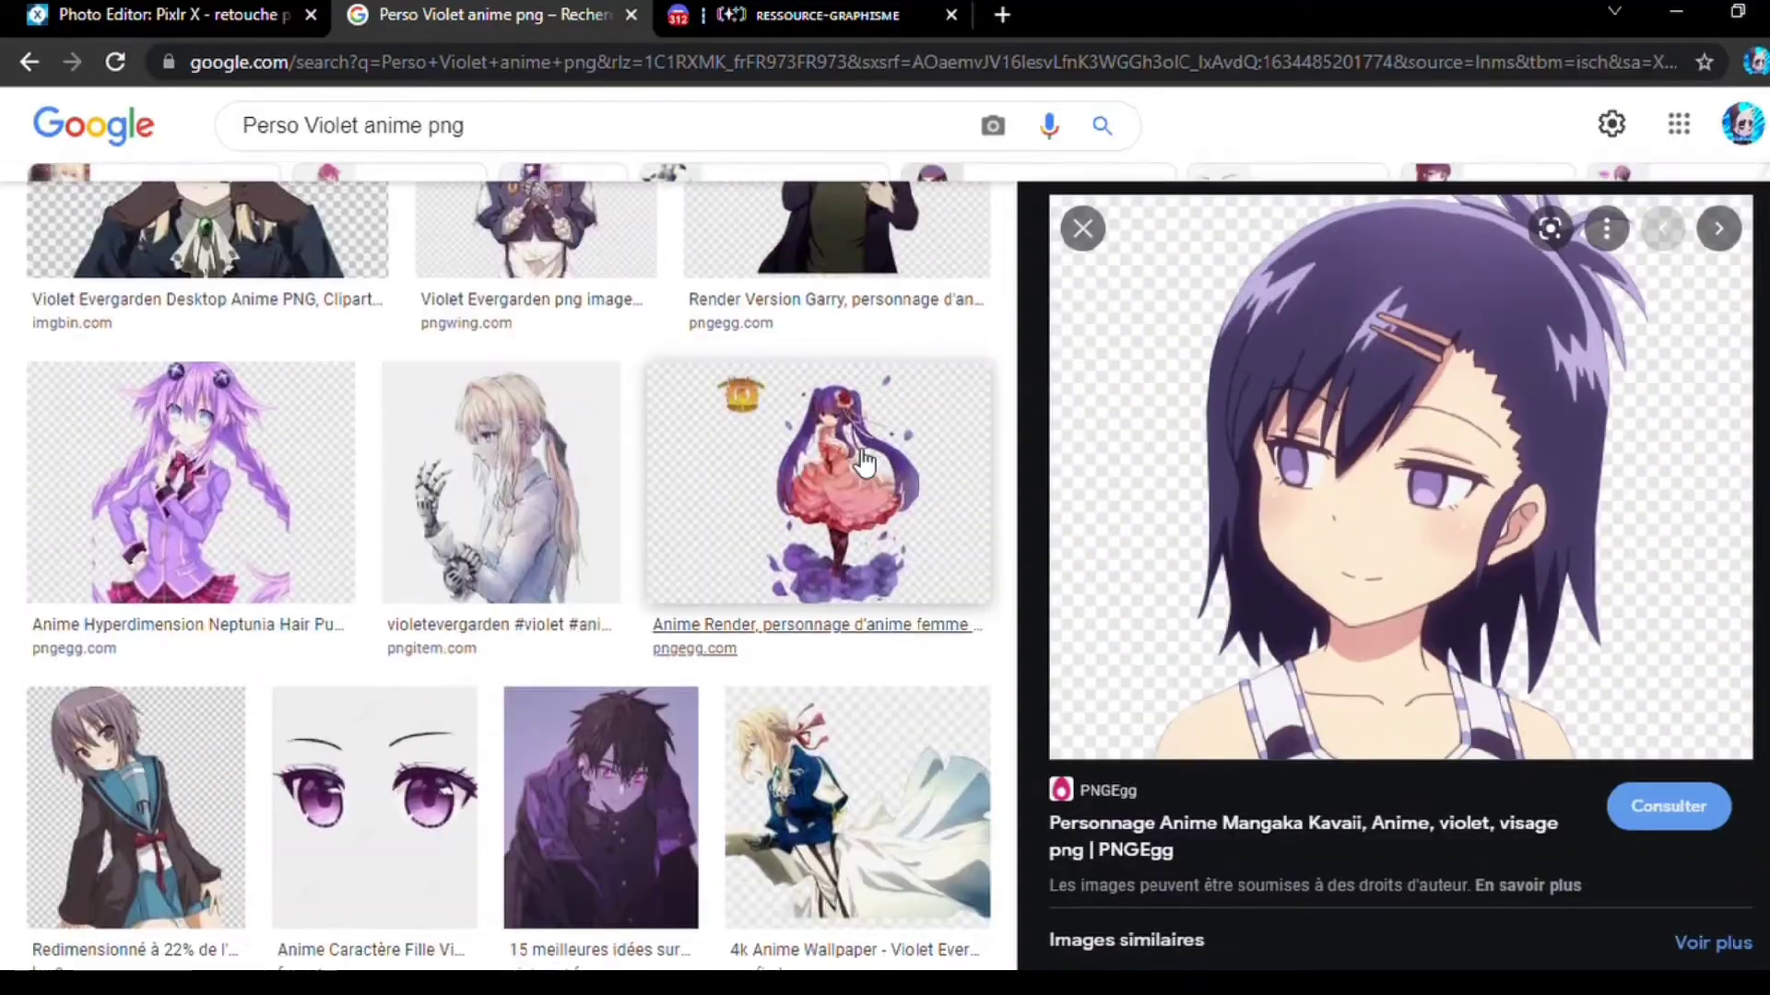
{"action": "scroll", "coordinate": [913, 433], "scroll_direction": "up", "scroll_amount": 1}
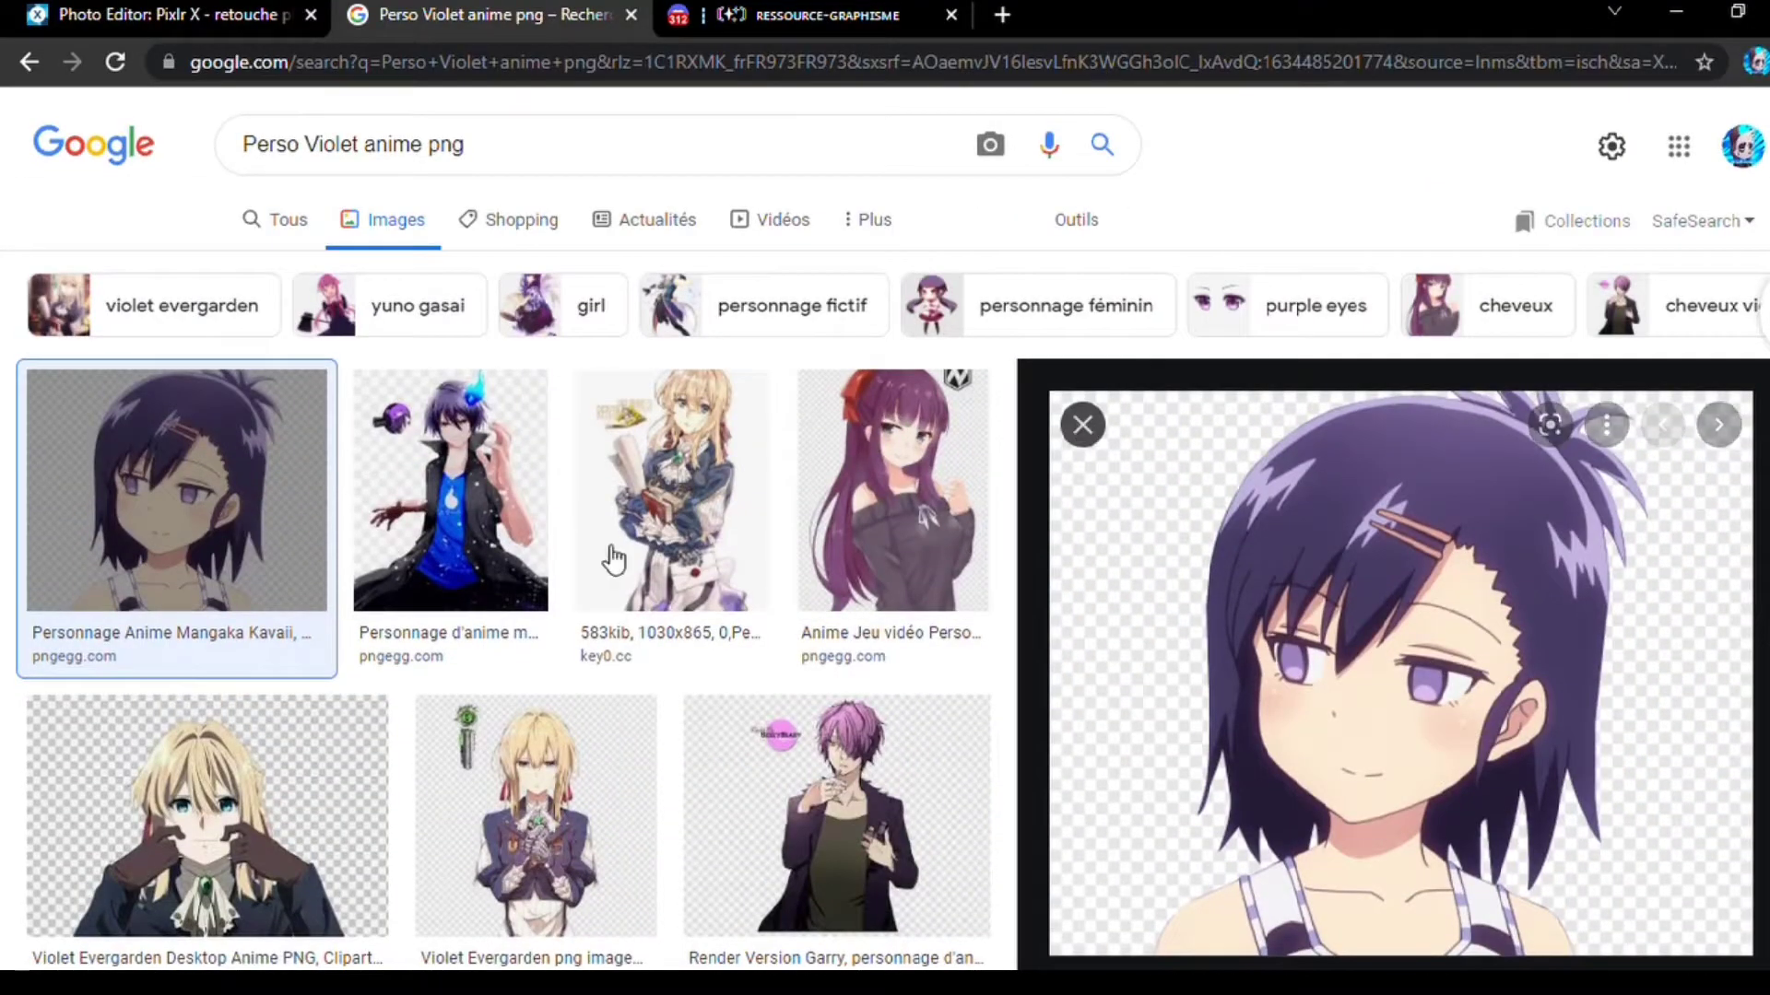
Close the image preview and browse further down the "Perso Violet anime png" results.
{"action": "key", "text": "Escape"}
{"action": "scroll", "coordinate": [613, 559], "scroll_direction": "down", "scroll_amount": 15}
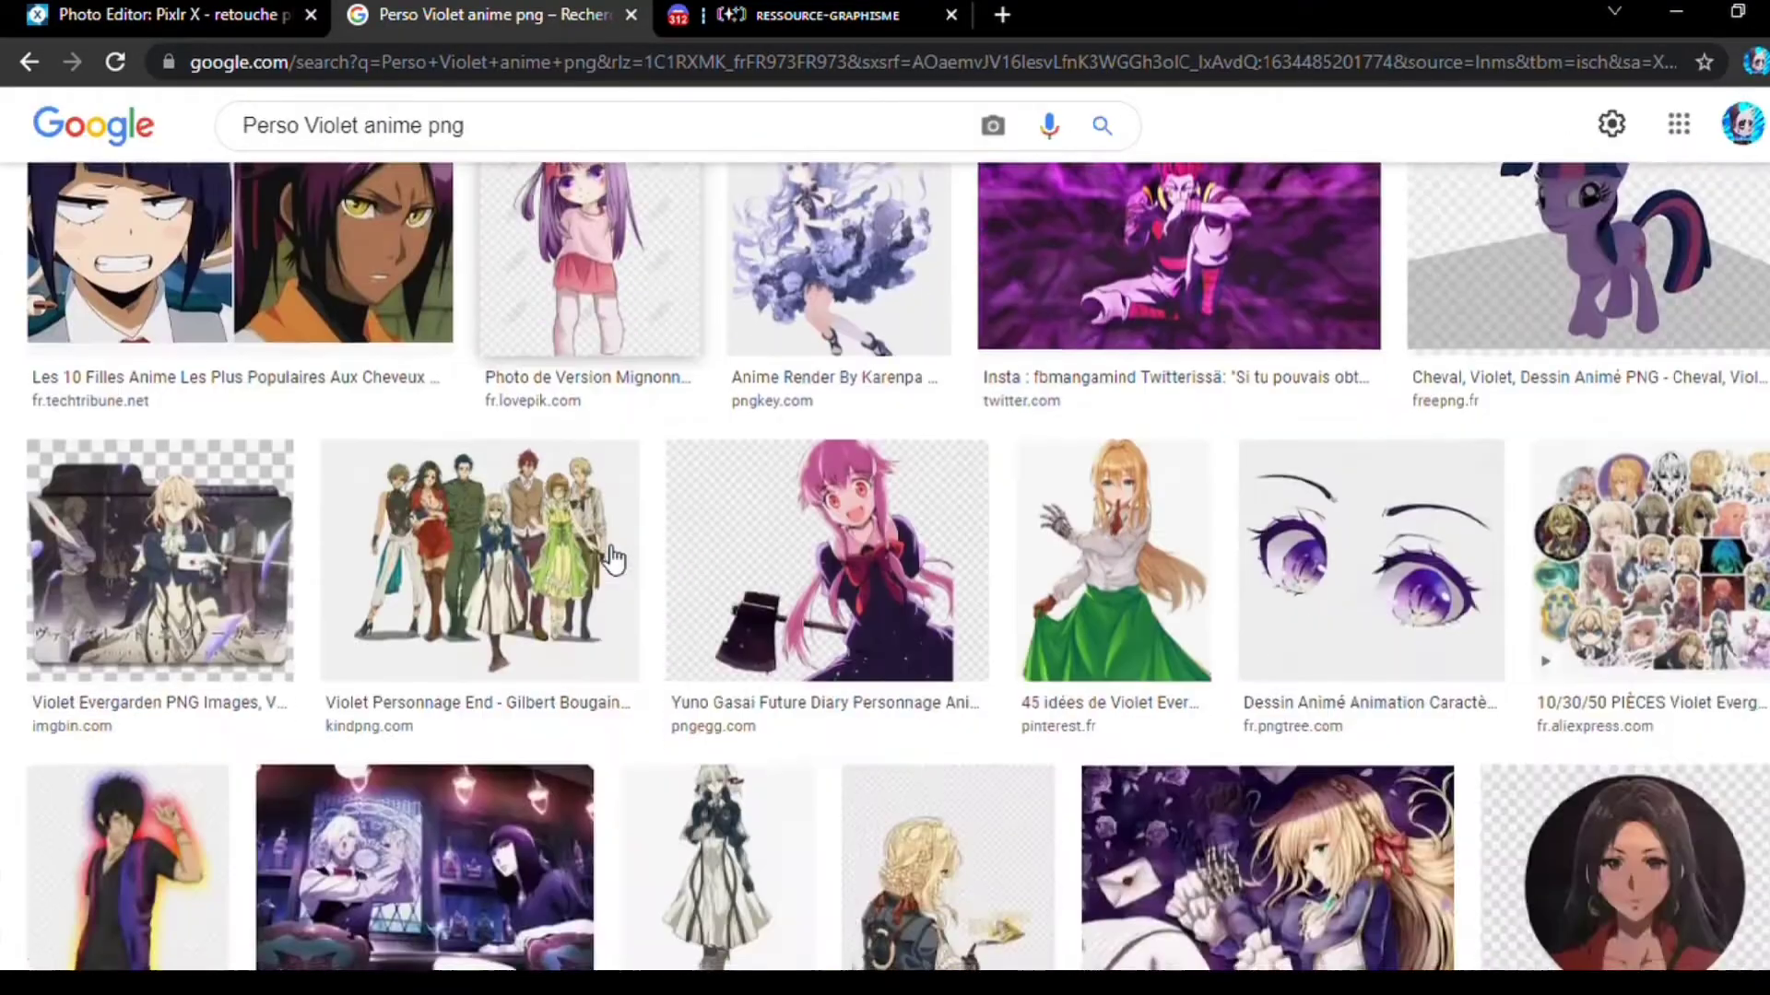
{"action": "scroll", "coordinate": [613, 559], "scroll_direction": "down", "scroll_amount": 8}
{"action": "scroll", "coordinate": [613, 558], "scroll_direction": "up", "scroll_amount": 20}
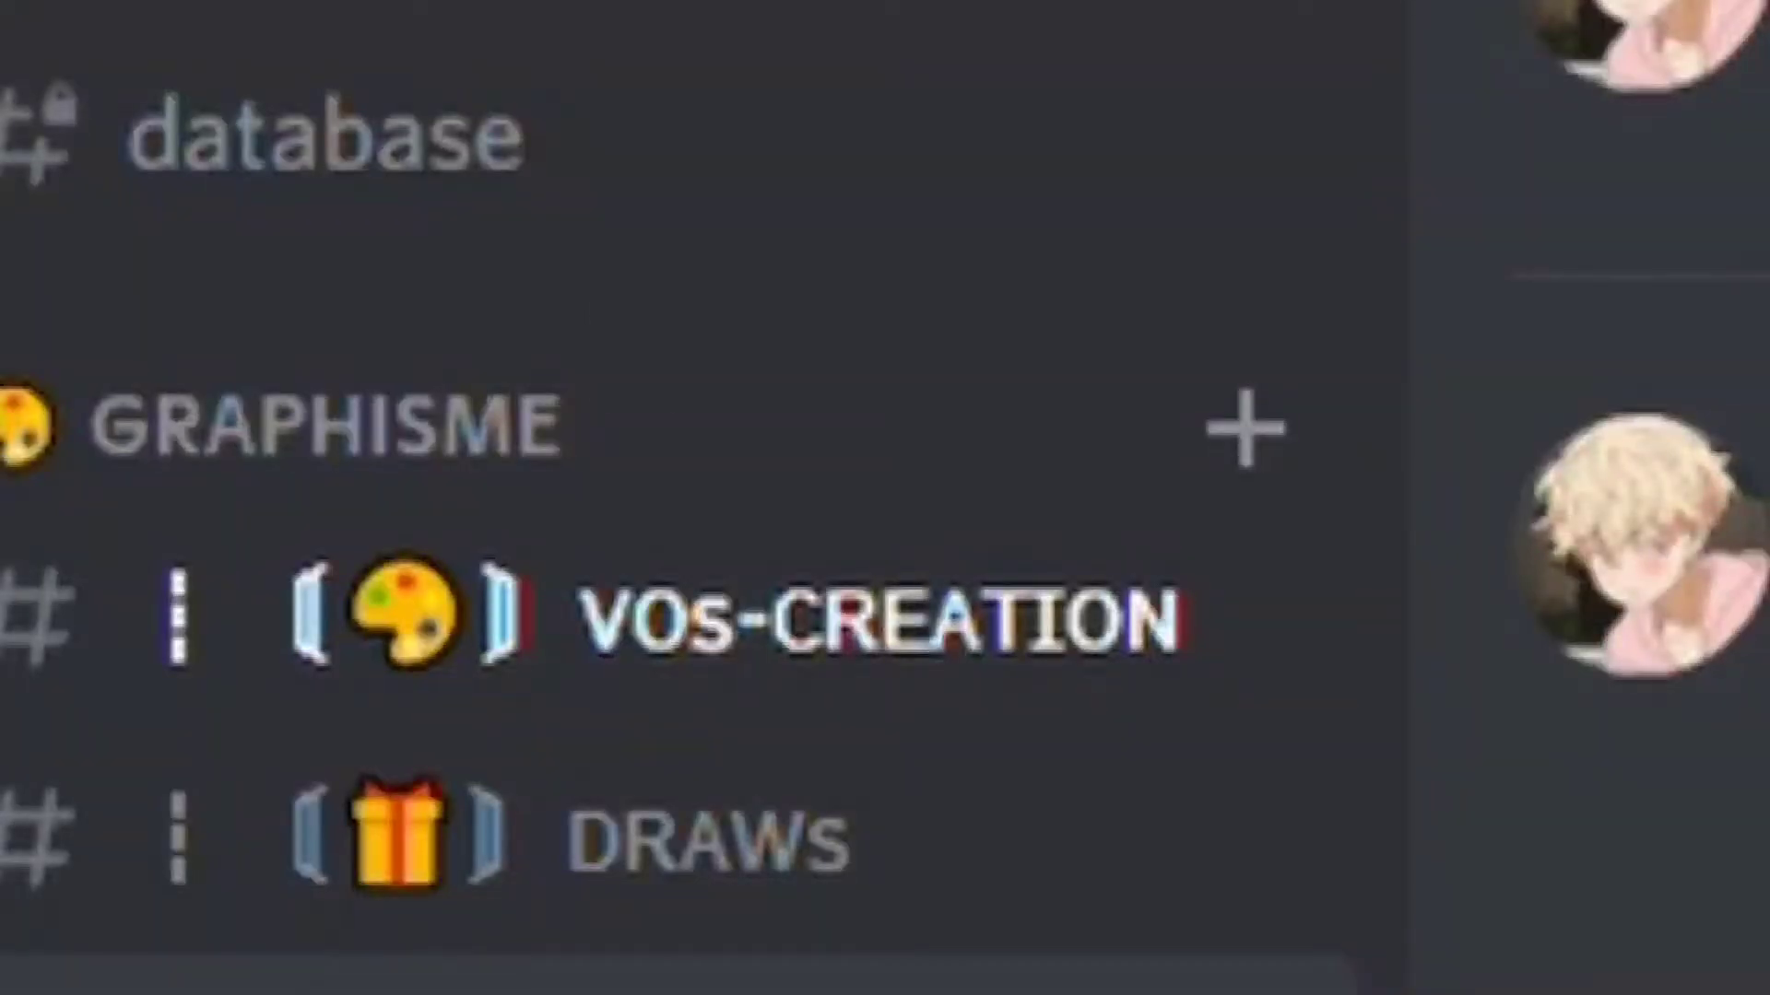
In the Equipe OverPanda server on Discord, find the GRAPHISME category and open its VOS-CREATION channel.
{"action": "scroll", "coordinate": [605, 295], "scroll_direction": "up", "scroll_amount": 7}
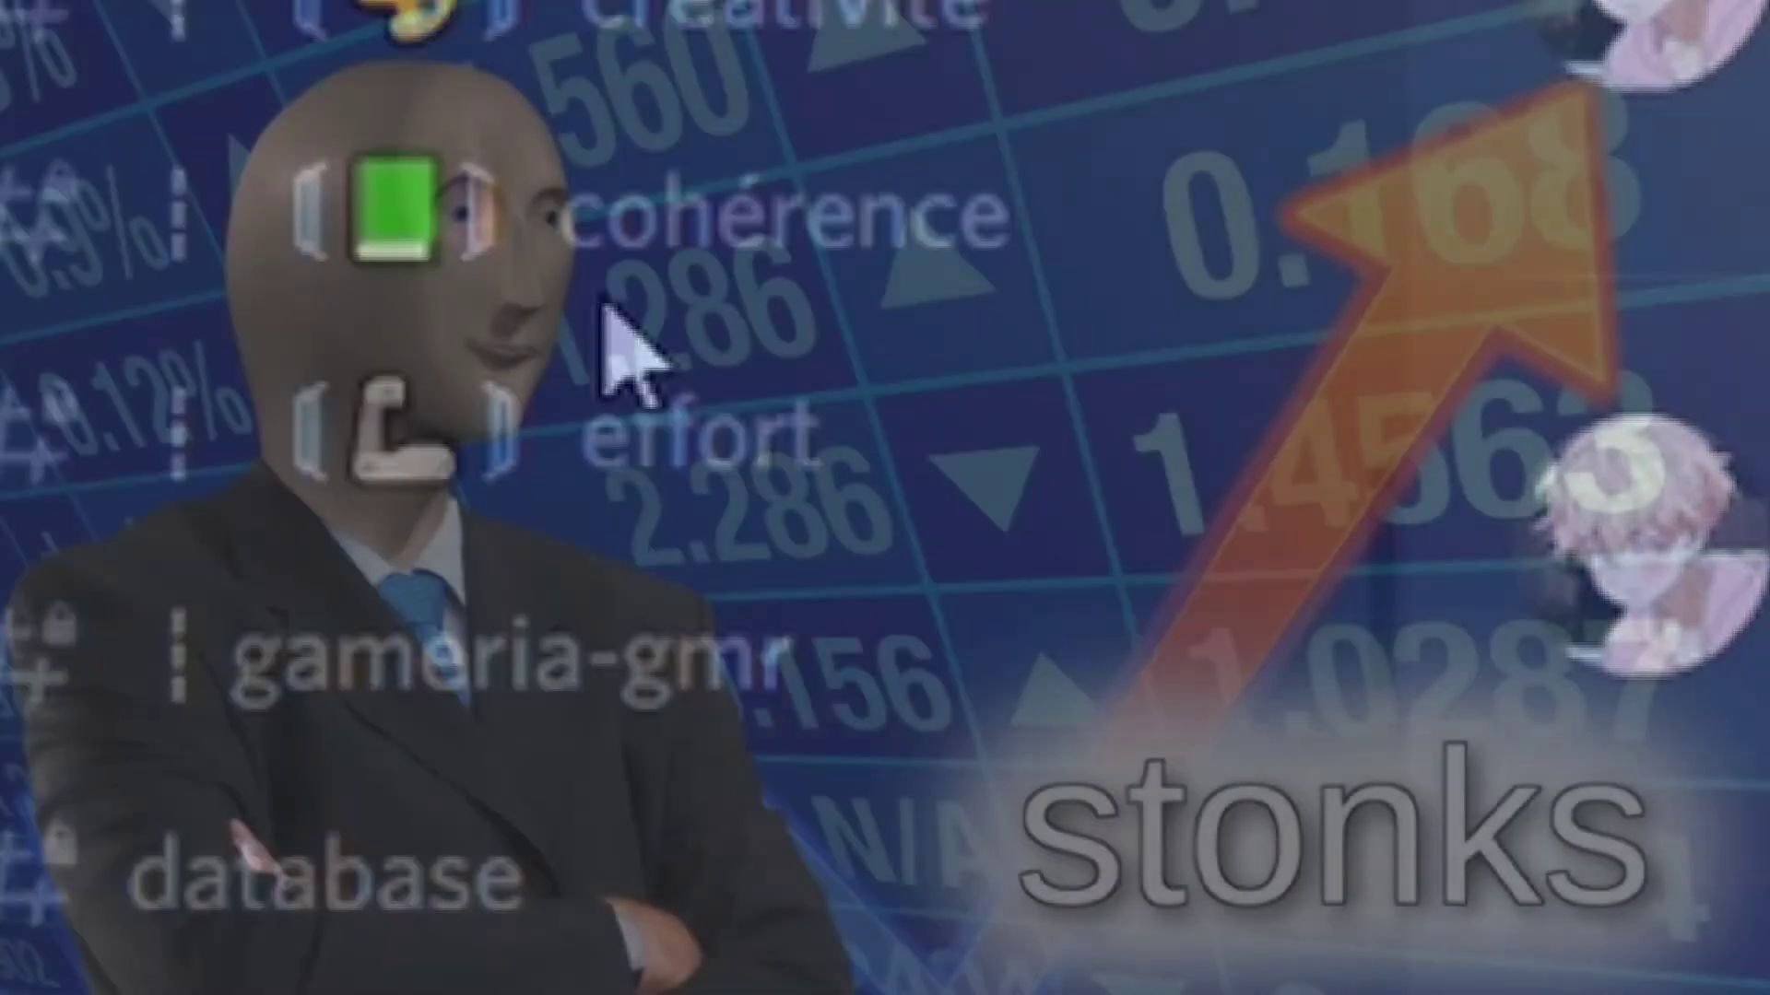
{"action": "scroll", "coordinate": [692, 445], "scroll_direction": "down", "scroll_amount": 3}
{"action": "scroll", "coordinate": [696, 456], "scroll_direction": "down", "scroll_amount": 3}
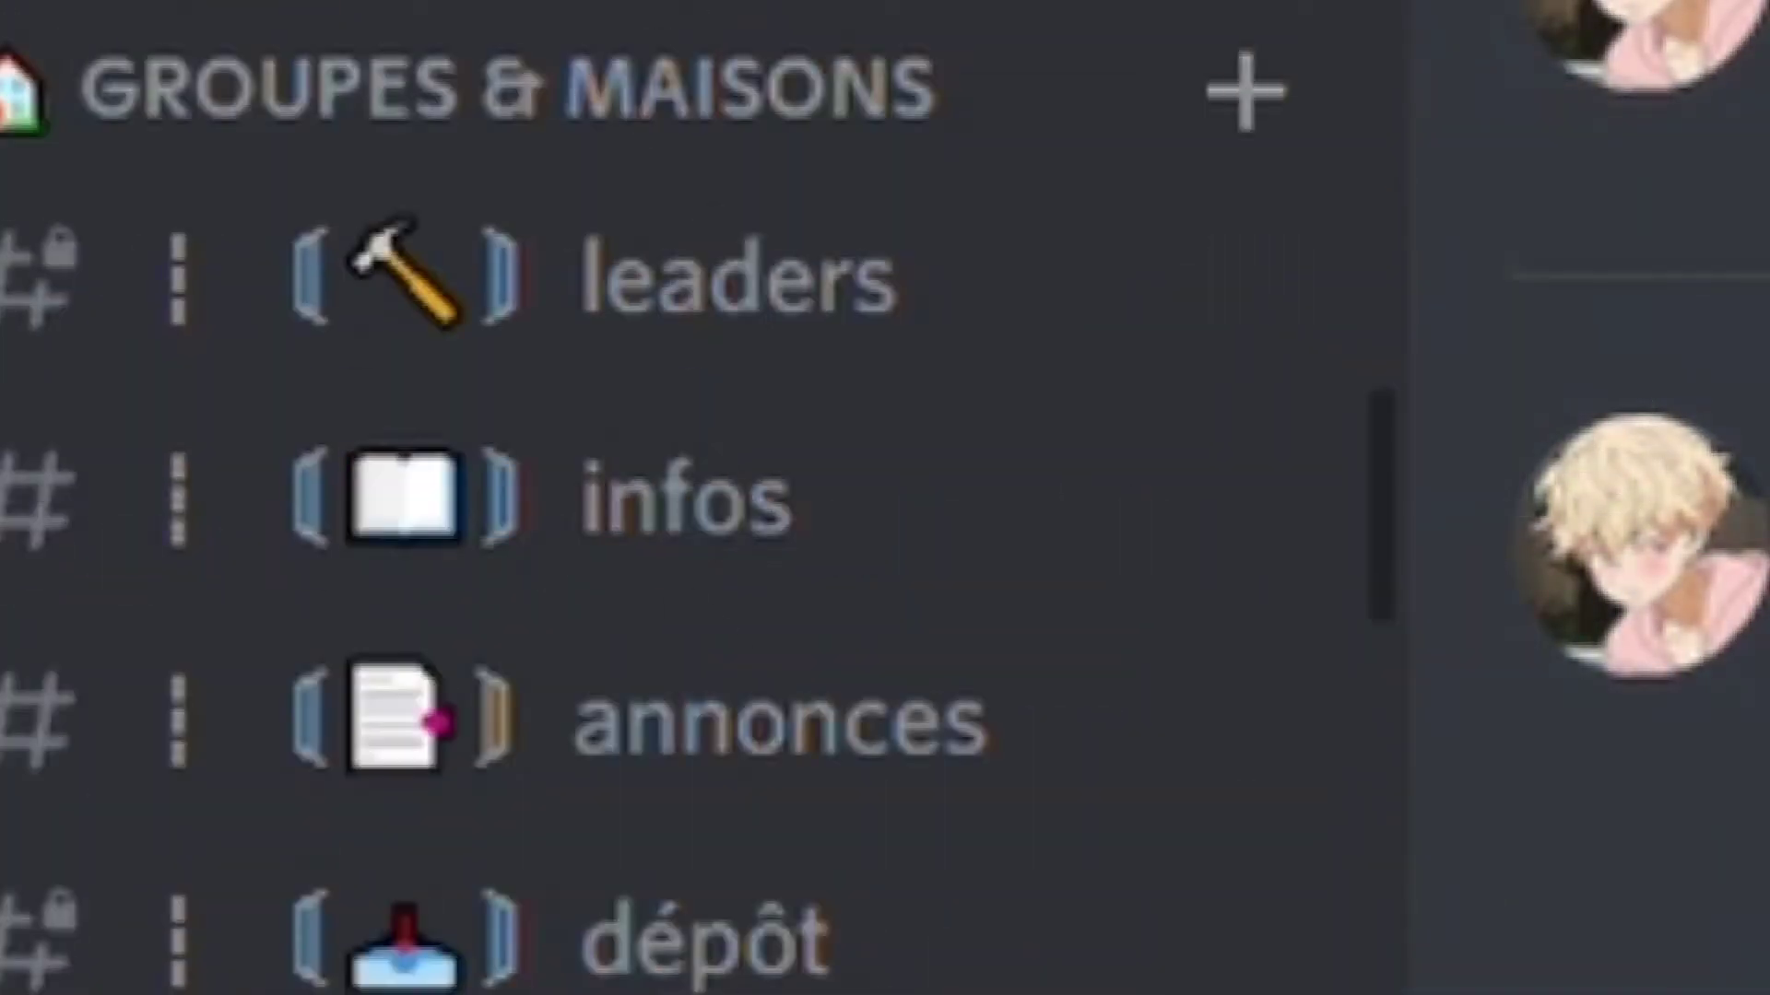
{"action": "scroll", "coordinate": [908, 513], "scroll_direction": "down", "scroll_amount": 10}
{"action": "scroll", "coordinate": [889, 624], "scroll_direction": "up", "scroll_amount": 3}
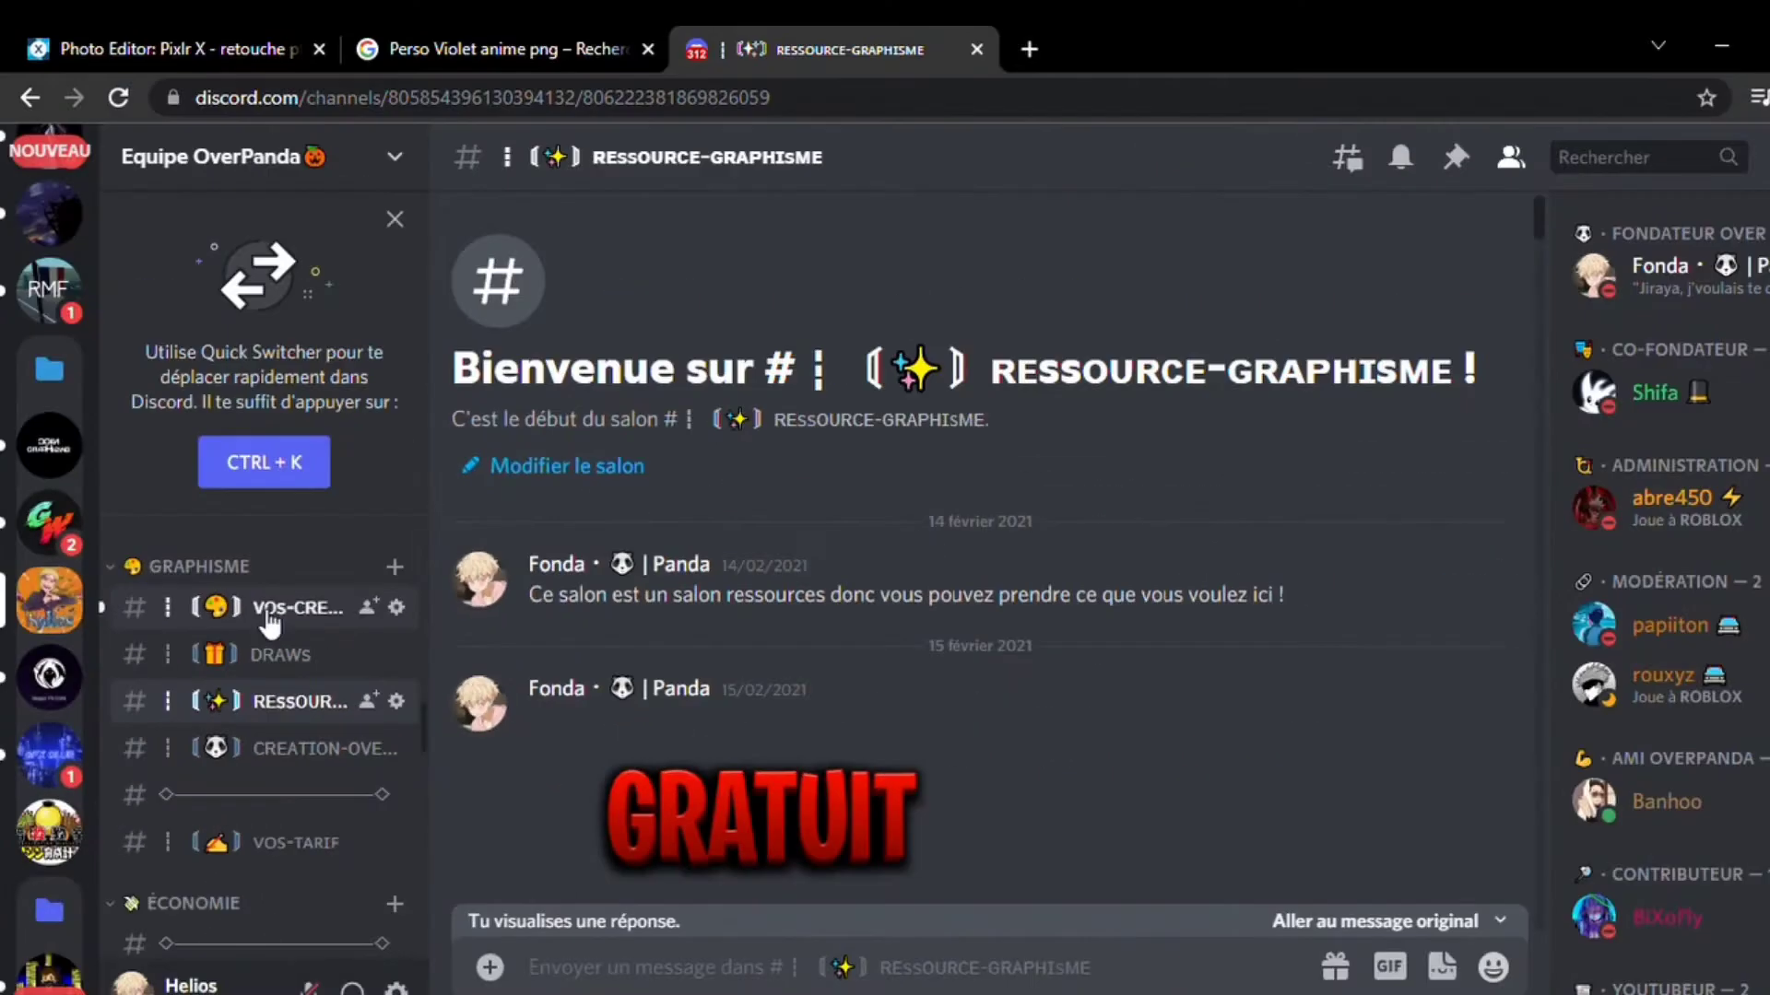
{"action": "left_click", "coordinate": [268, 619]}
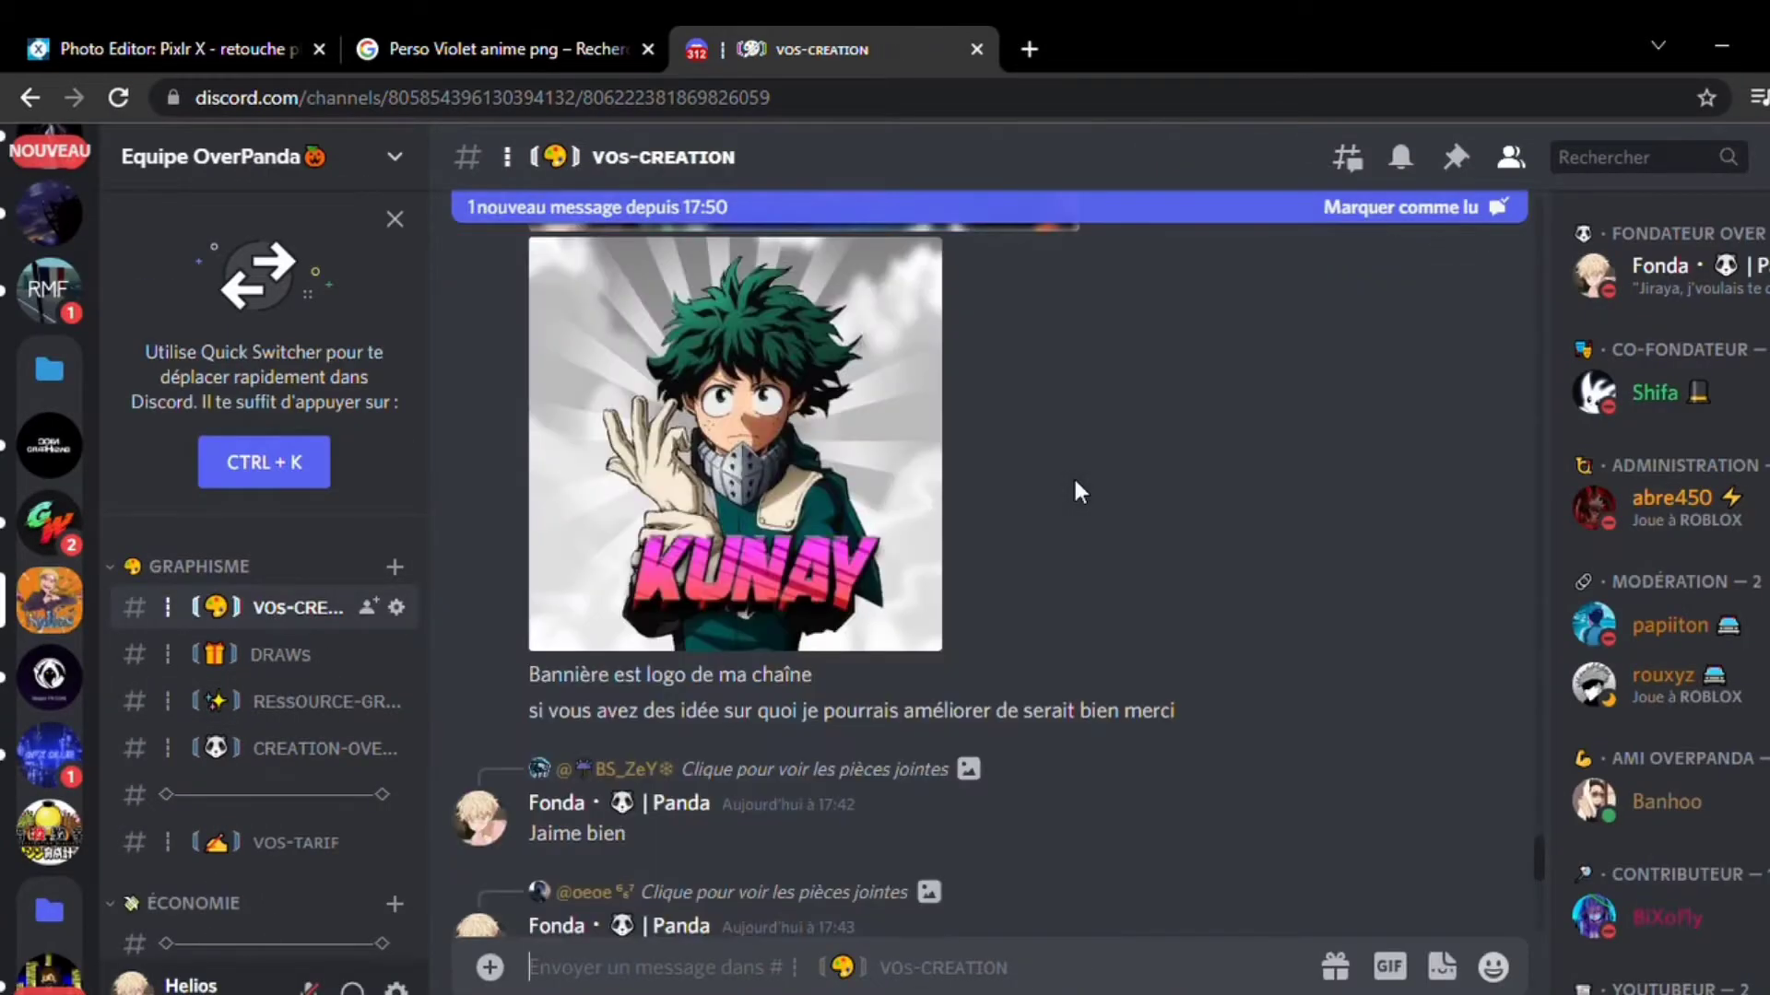
Find the purple-haired basketball character posted below the TUTO LOGO banner in the channel history and enlarge that picture.
{"action": "scroll", "coordinate": [1075, 521], "scroll_direction": "up", "scroll_amount": 10}
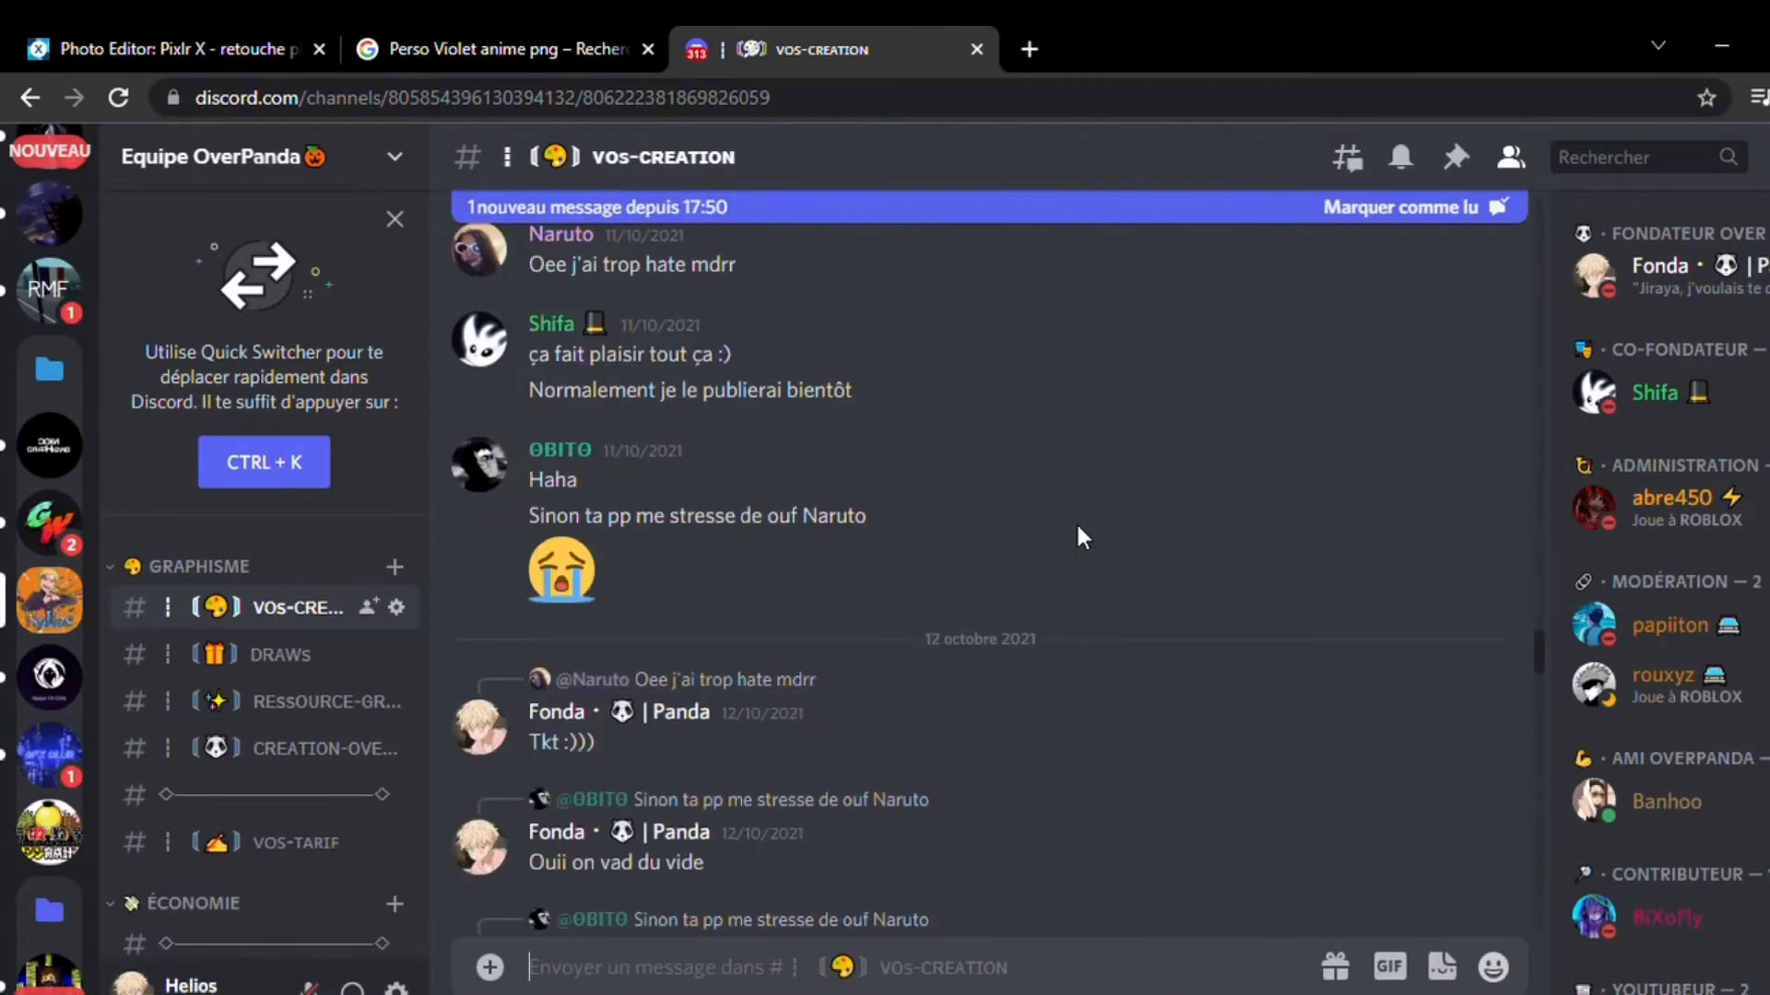
{"action": "scroll", "coordinate": [1078, 527], "scroll_direction": "up", "scroll_amount": 14}
{"action": "scroll", "coordinate": [1078, 528], "scroll_direction": "down", "scroll_amount": 6}
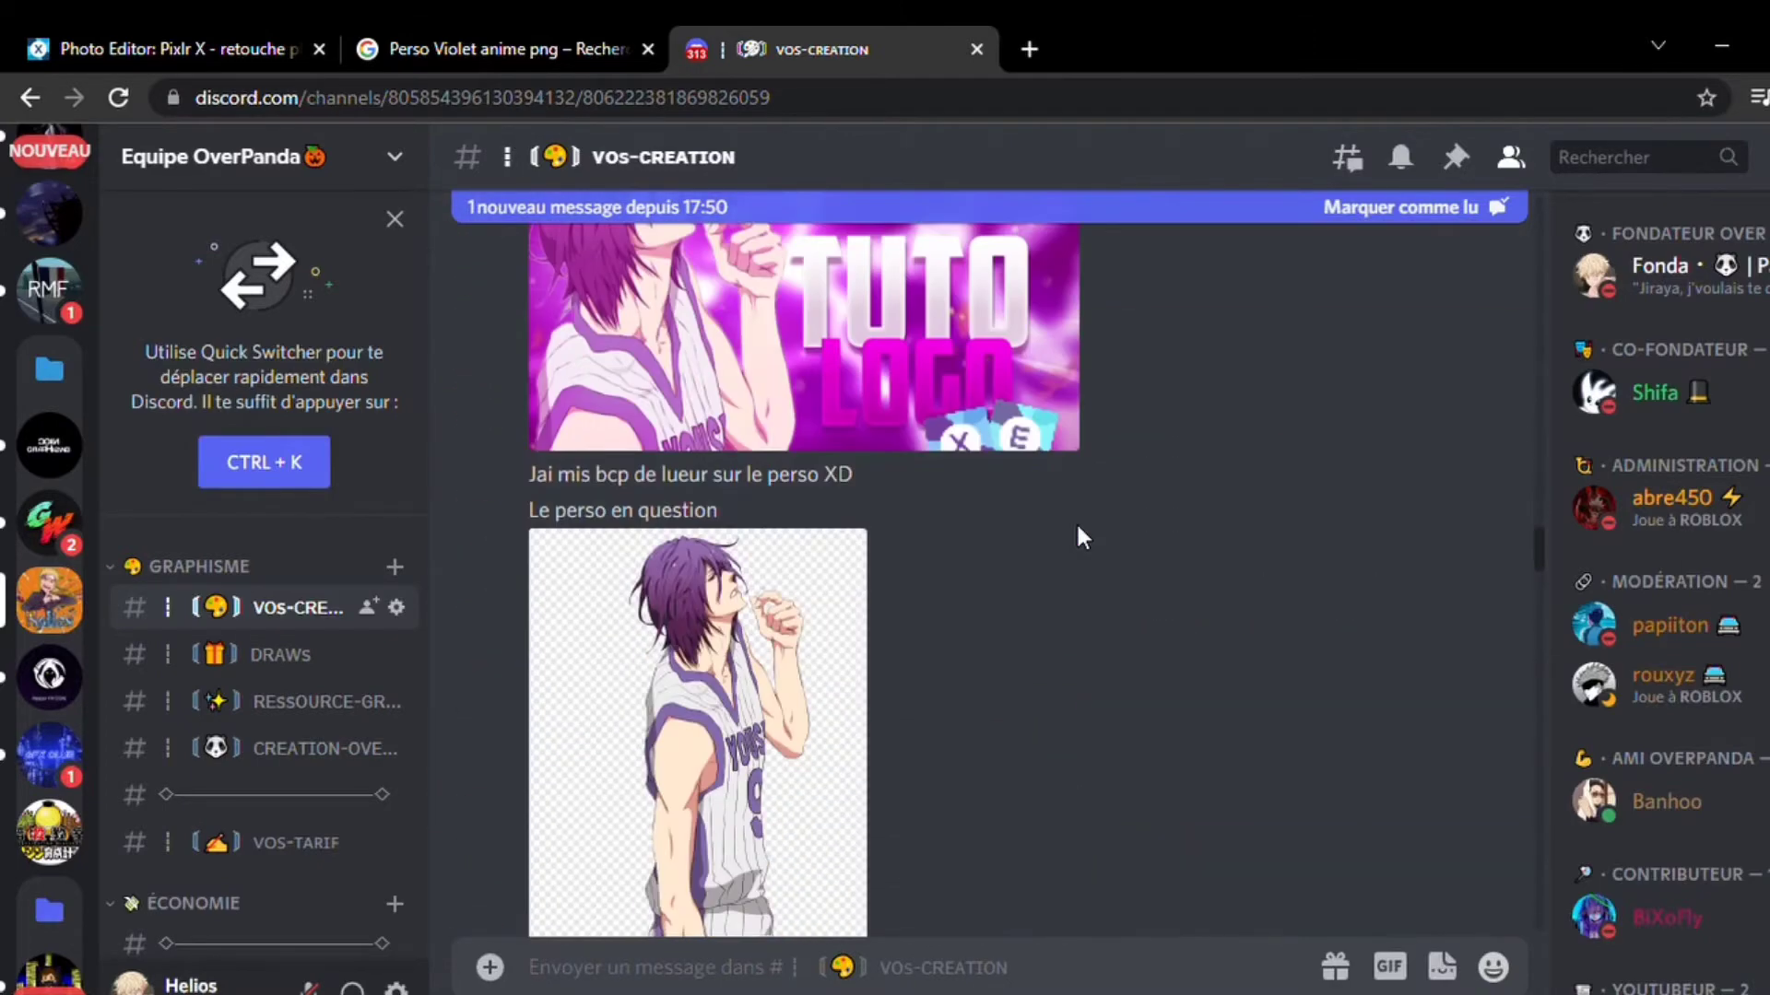
{"action": "scroll", "coordinate": [853, 562], "scroll_direction": "up", "scroll_amount": 2}
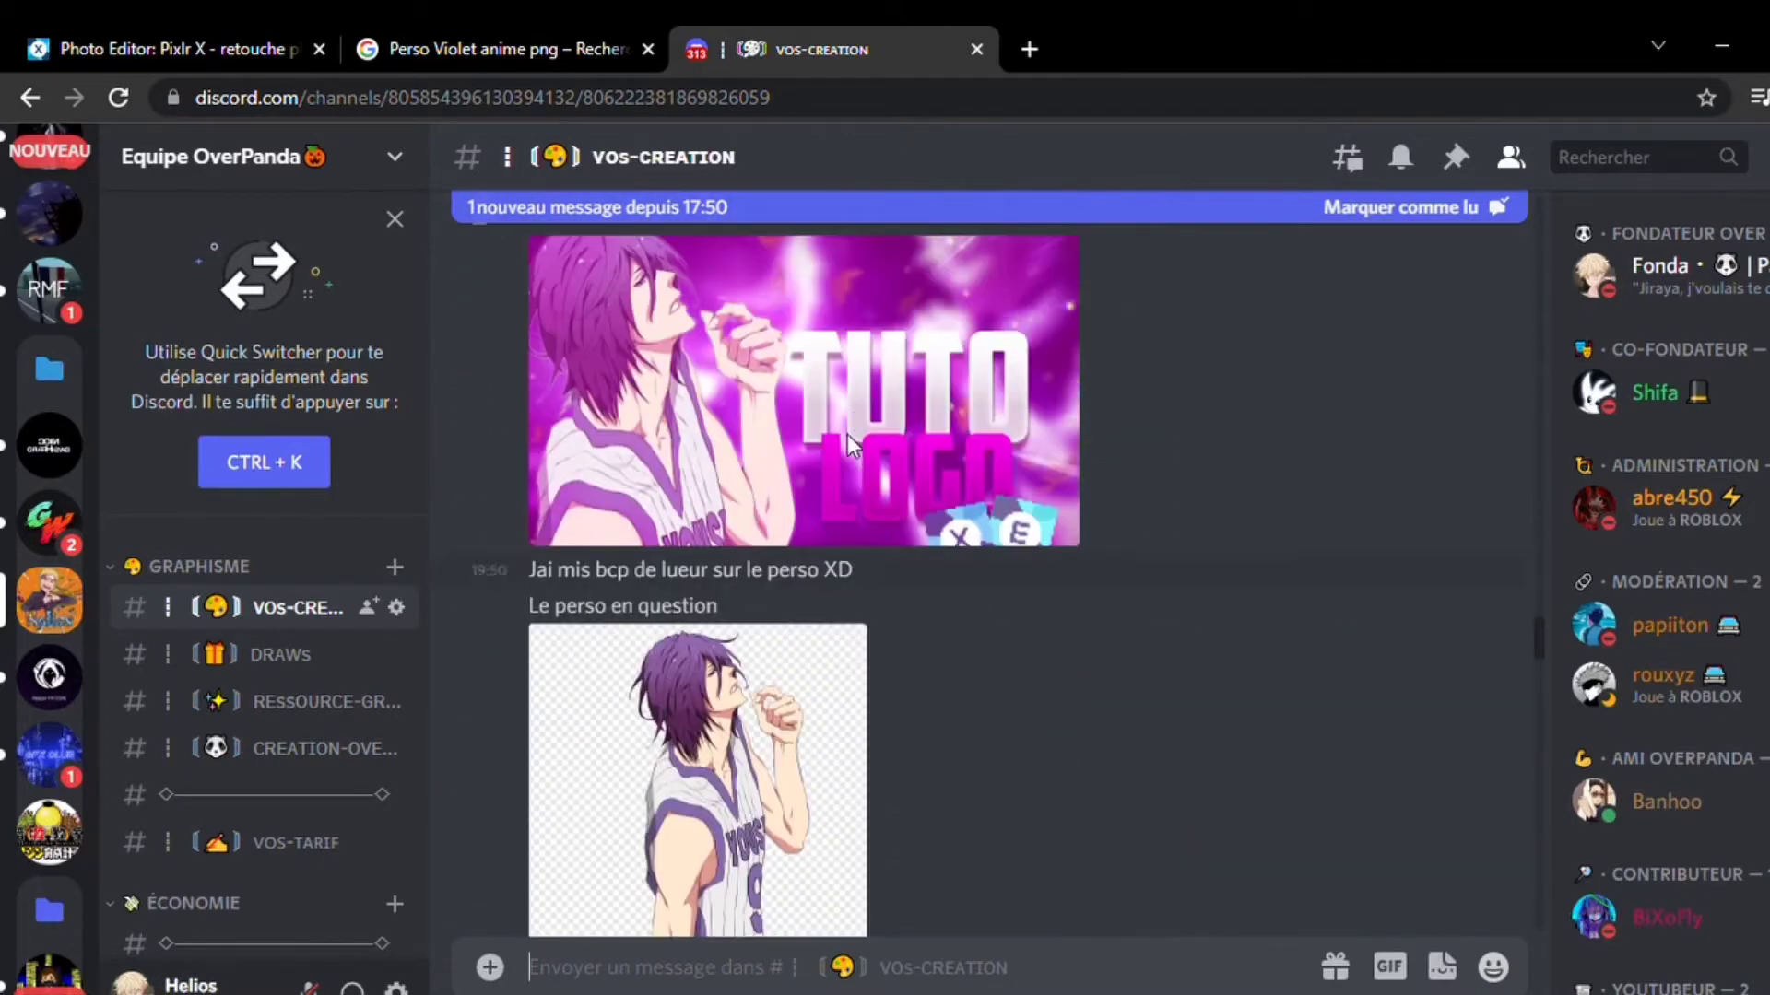
{"action": "left_click", "coordinate": [761, 853]}
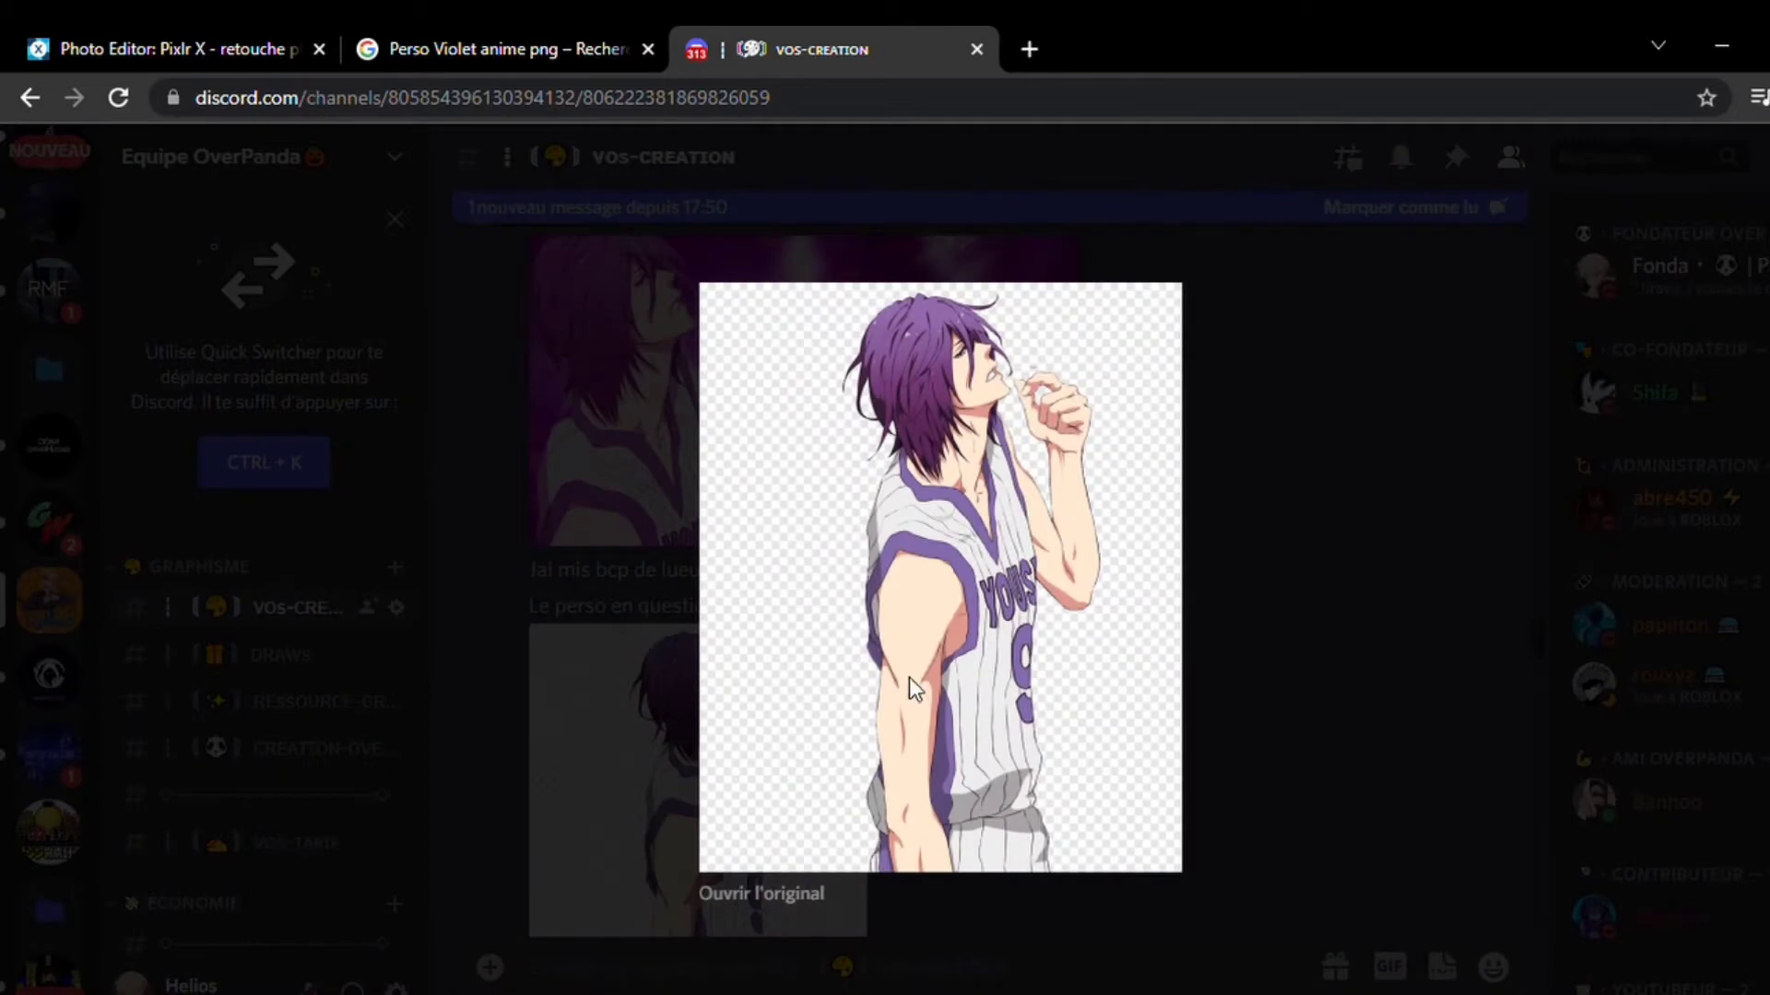
Switch to Pixlr X, paste the purple-haired character as a new image layer, and enlarge and reposition it to fill the canvas.
{"action": "left_click", "coordinate": [201, 28]}
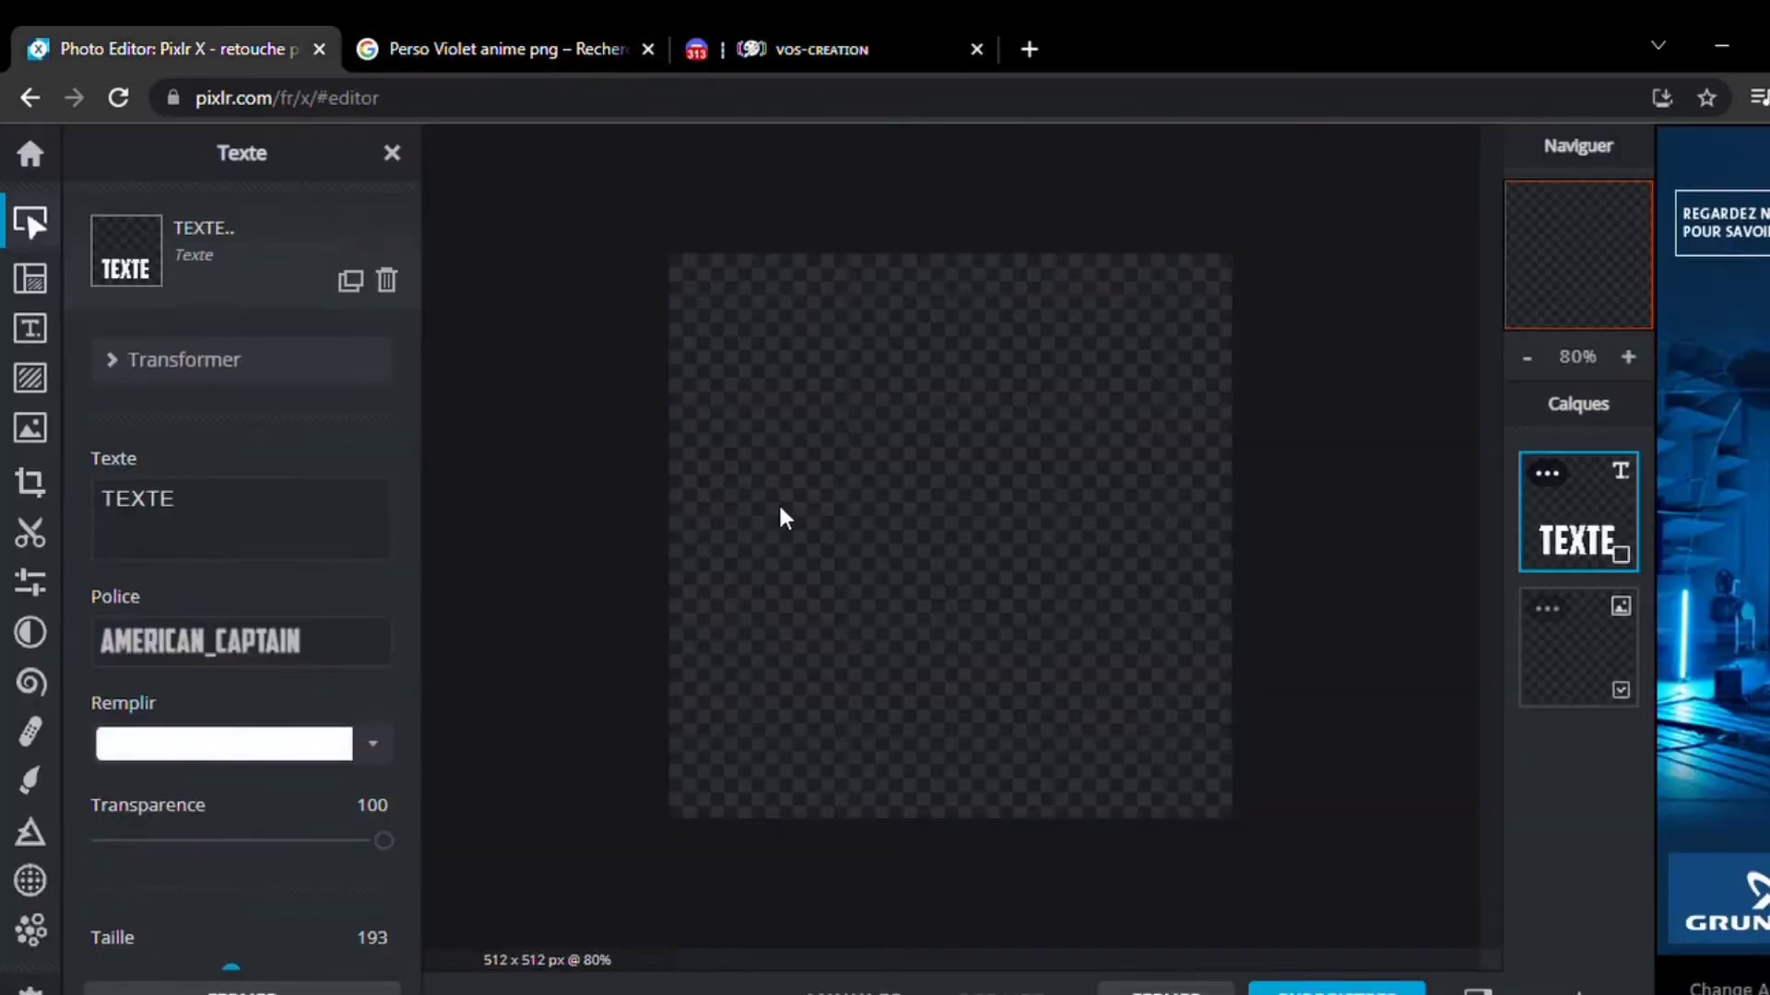
{"action": "key", "text": "ctrl+v"}
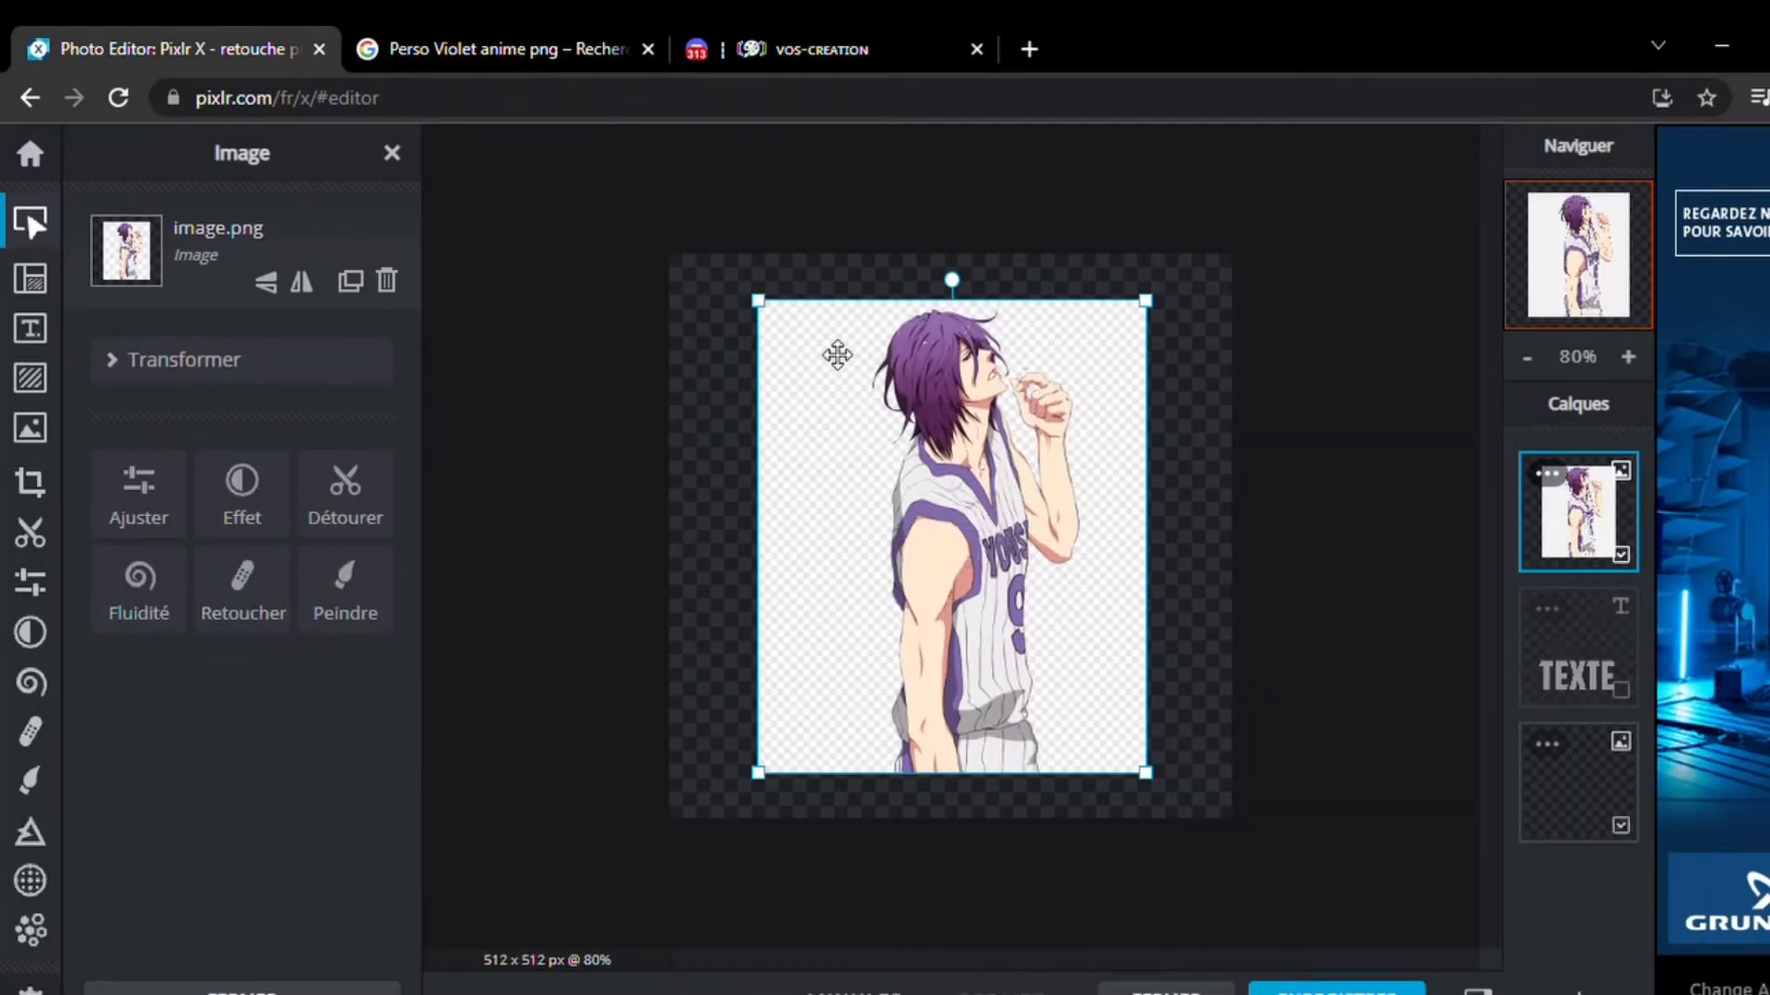
{"action": "left_click_drag", "start_coordinate": [759, 302], "coordinate": [609, 267]}
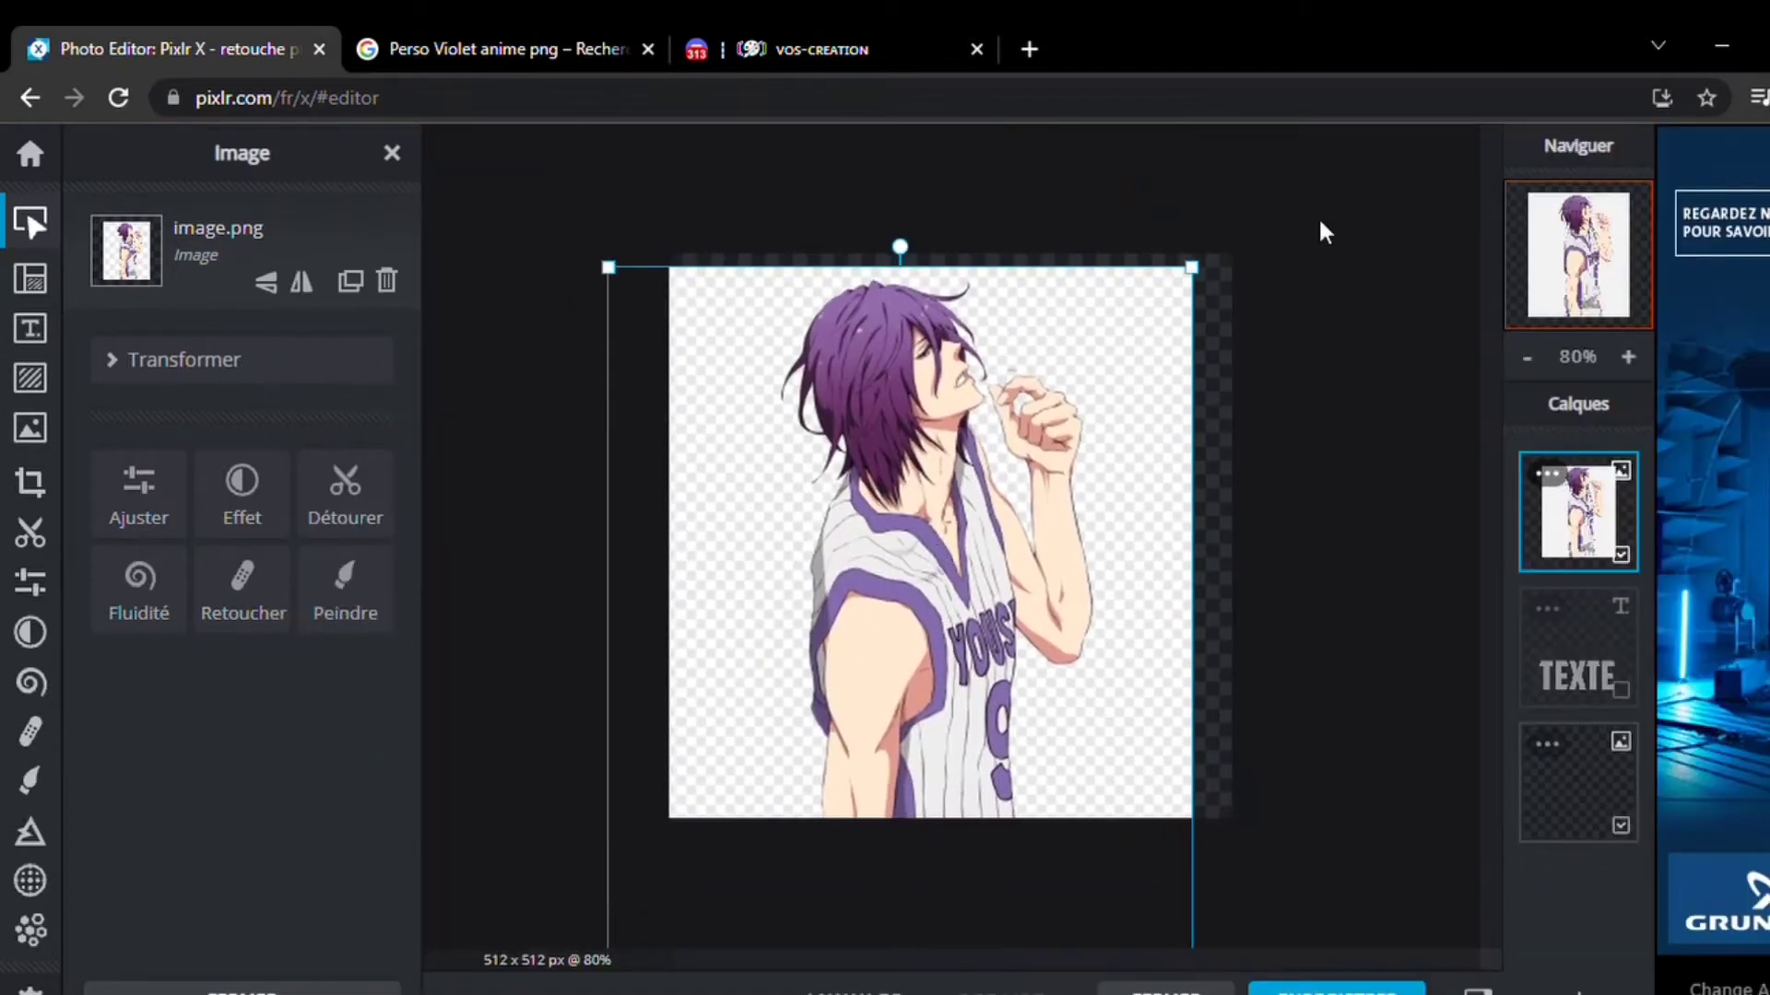
{"action": "left_click_drag", "start_coordinate": [1203, 278], "coordinate": [1373, 219]}
{"action": "left_click_drag", "start_coordinate": [1147, 321], "coordinate": [1096, 496]}
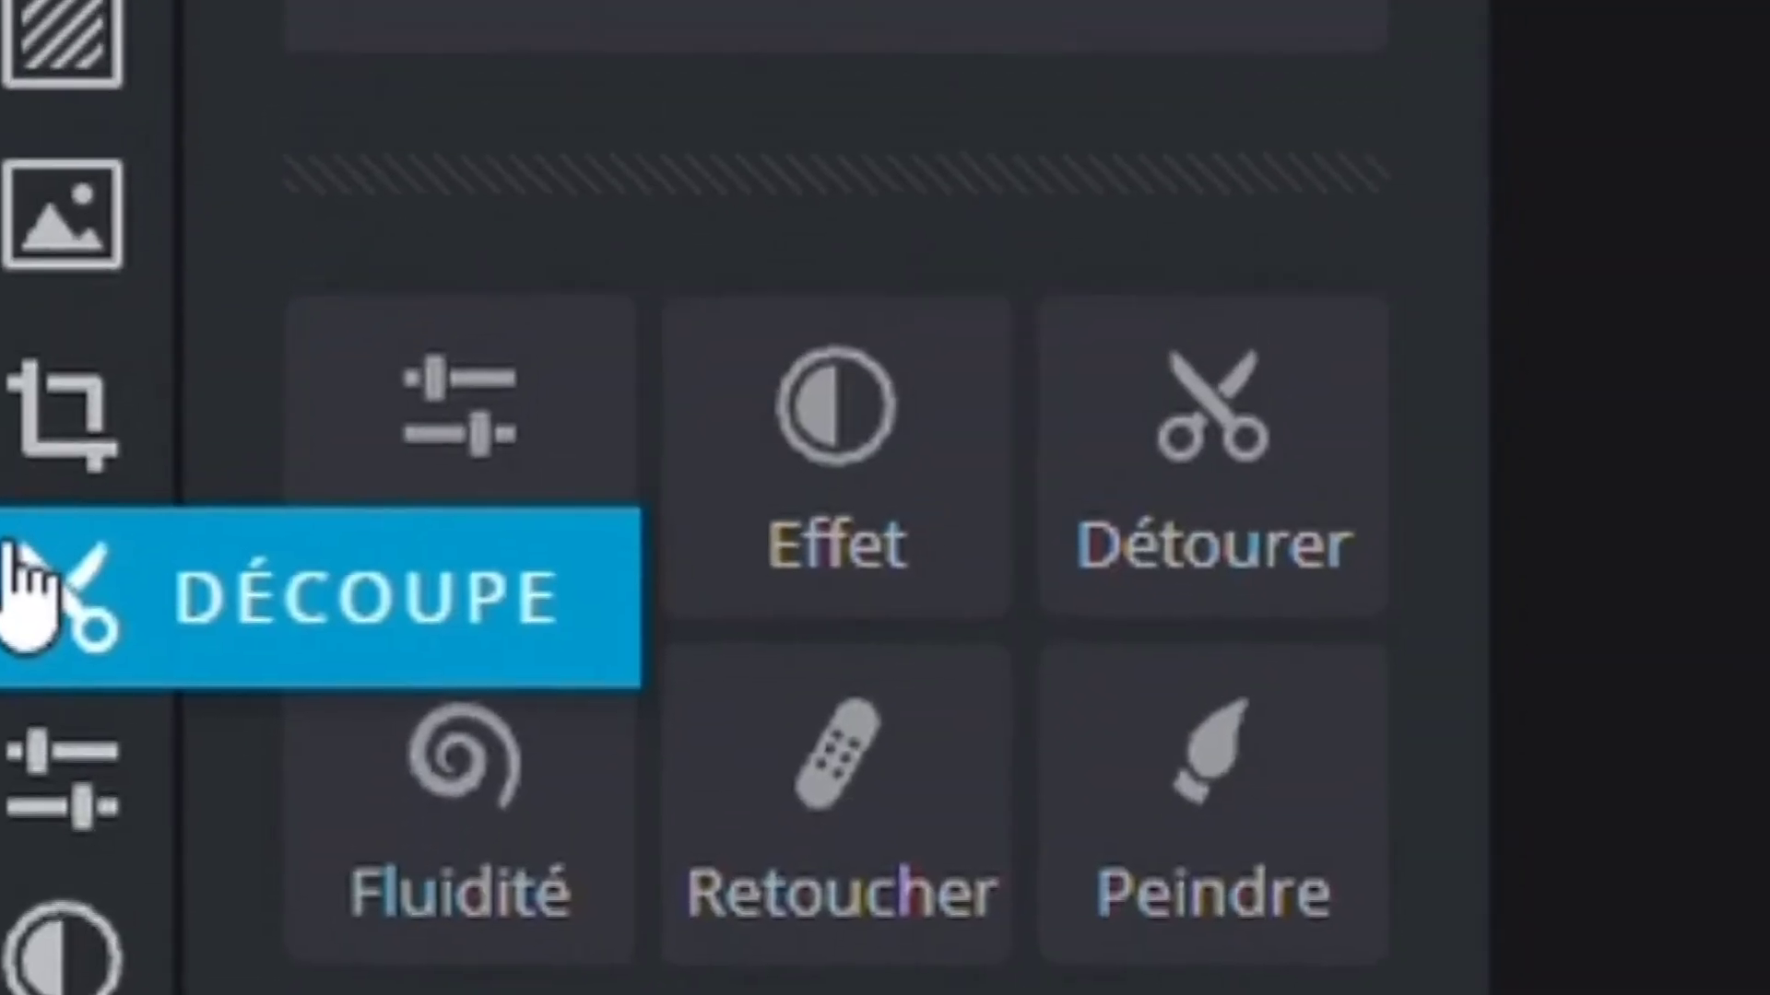
Try removing the character's background with the magic wand cutout in Supprimer mode with a Léger soft effect, and undo it.
{"action": "left_click", "coordinate": [31, 533]}
{"action": "left_click", "coordinate": [571, 185]}
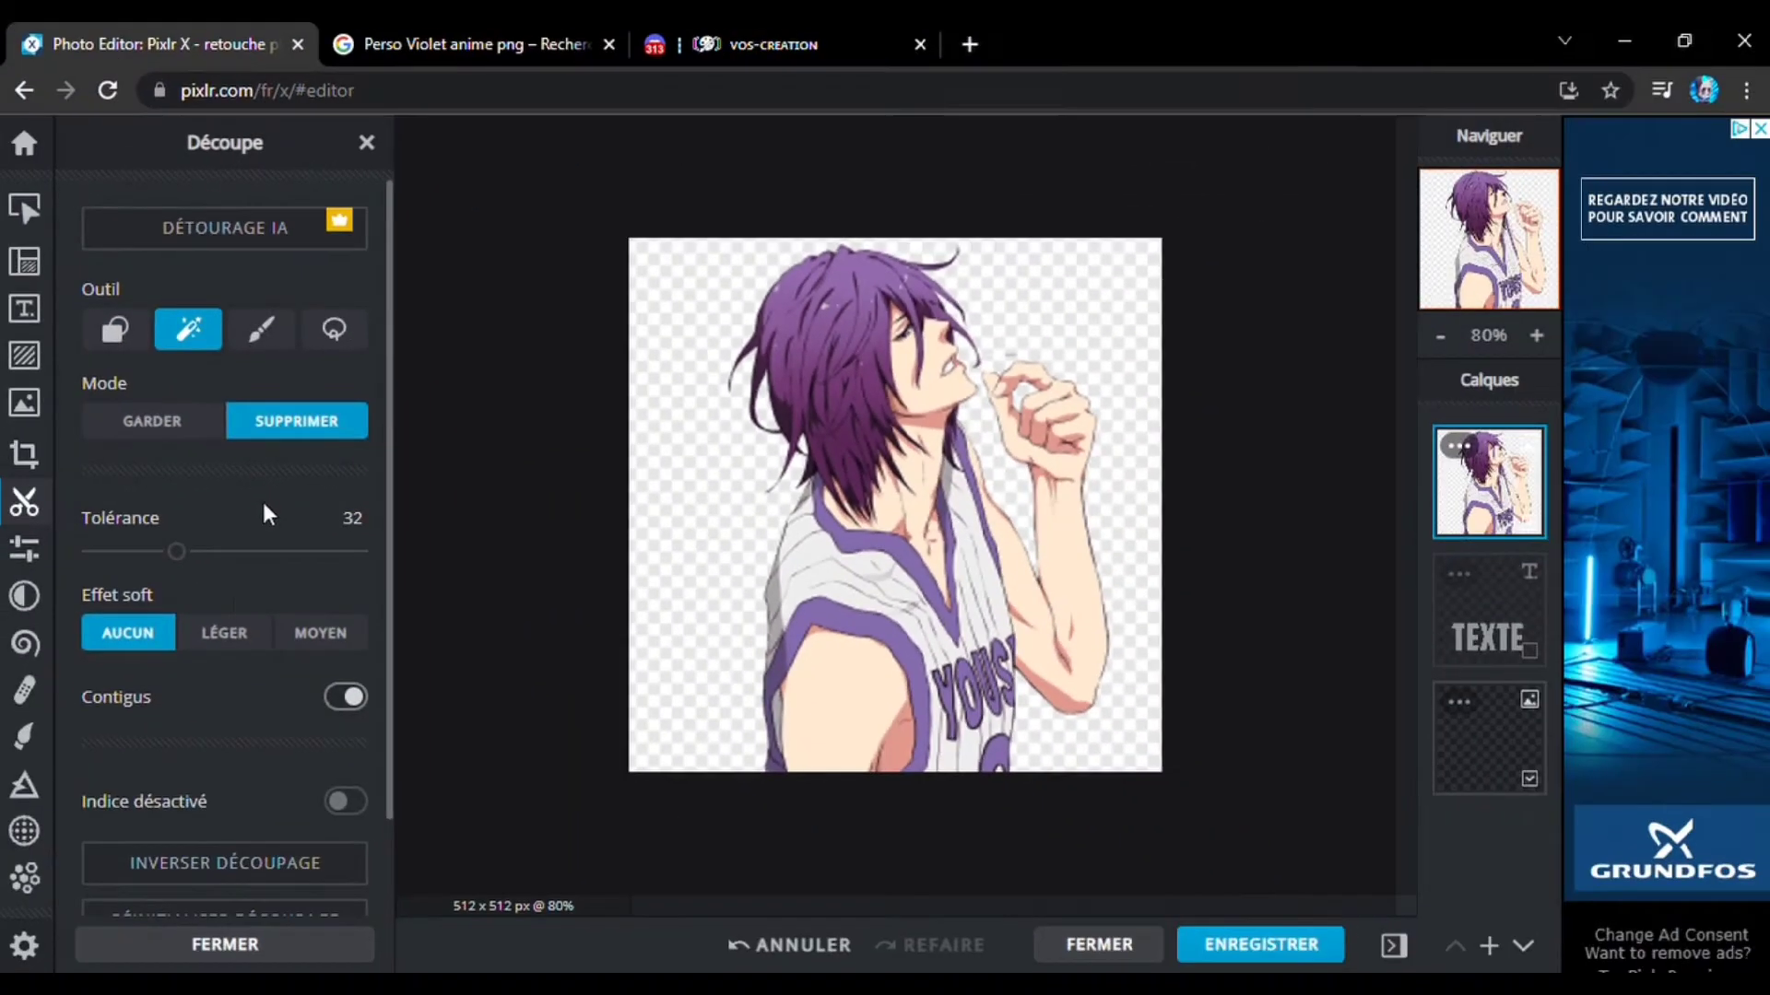
{"action": "left_click", "coordinate": [242, 627]}
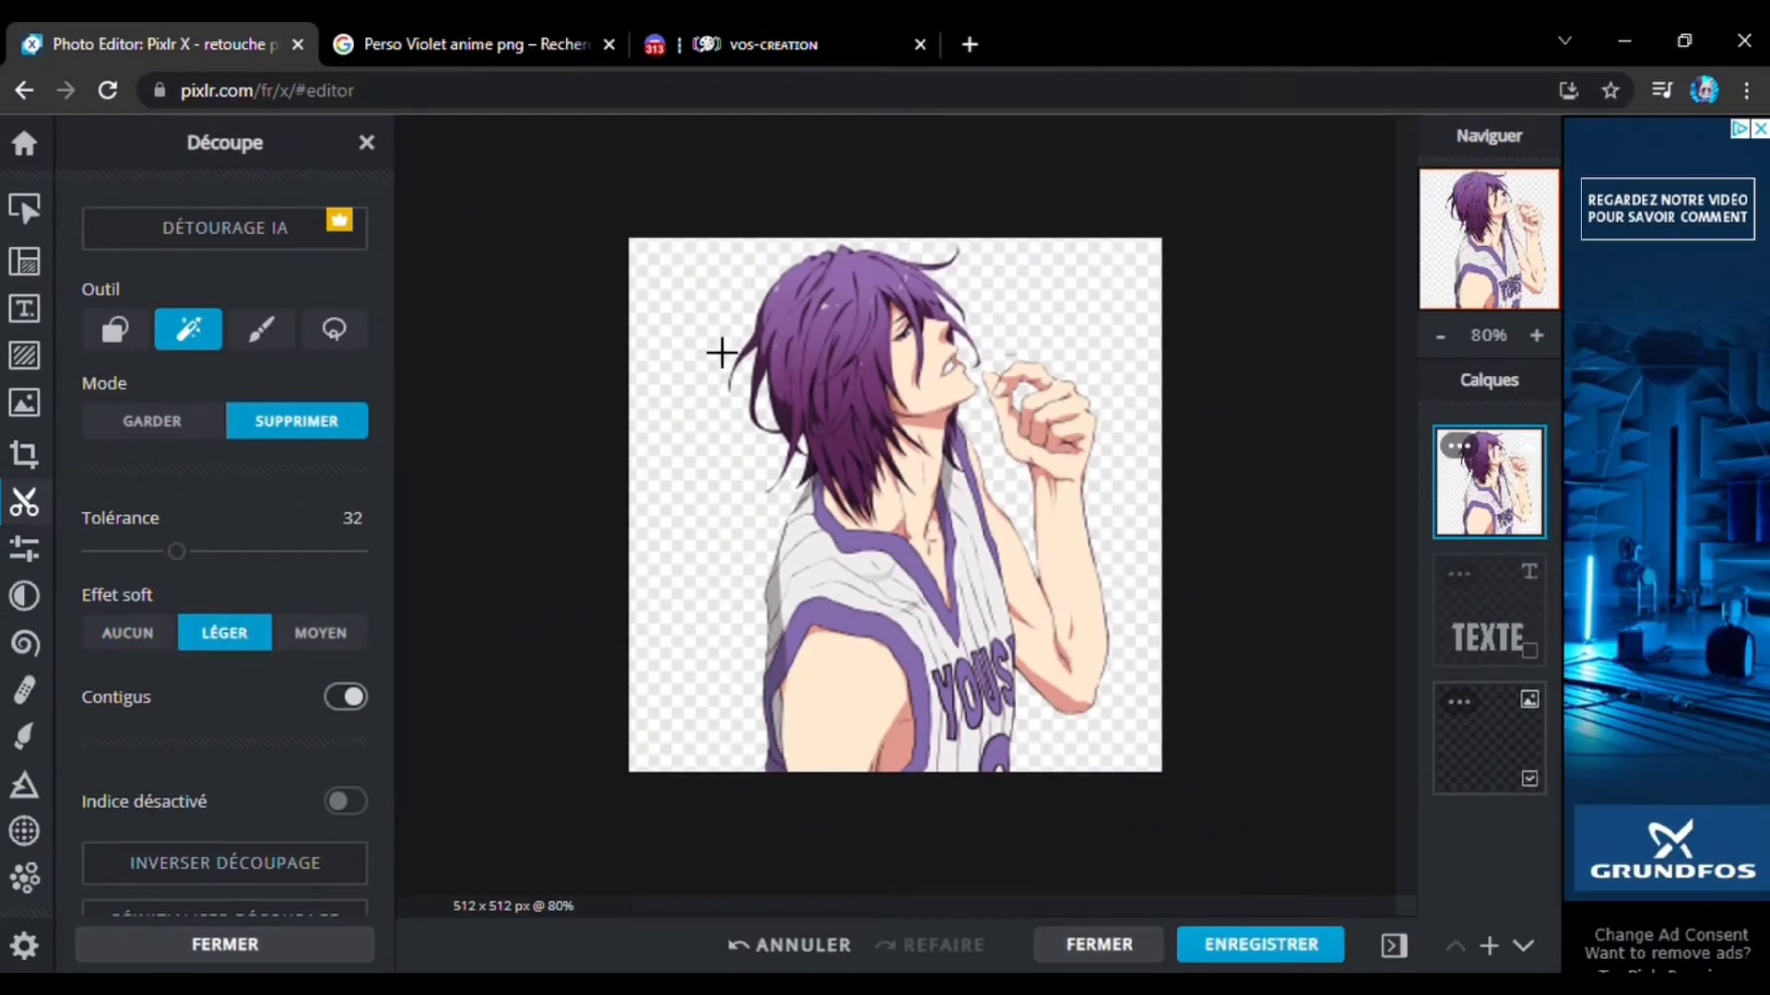
{"action": "left_click", "coordinate": [722, 353]}
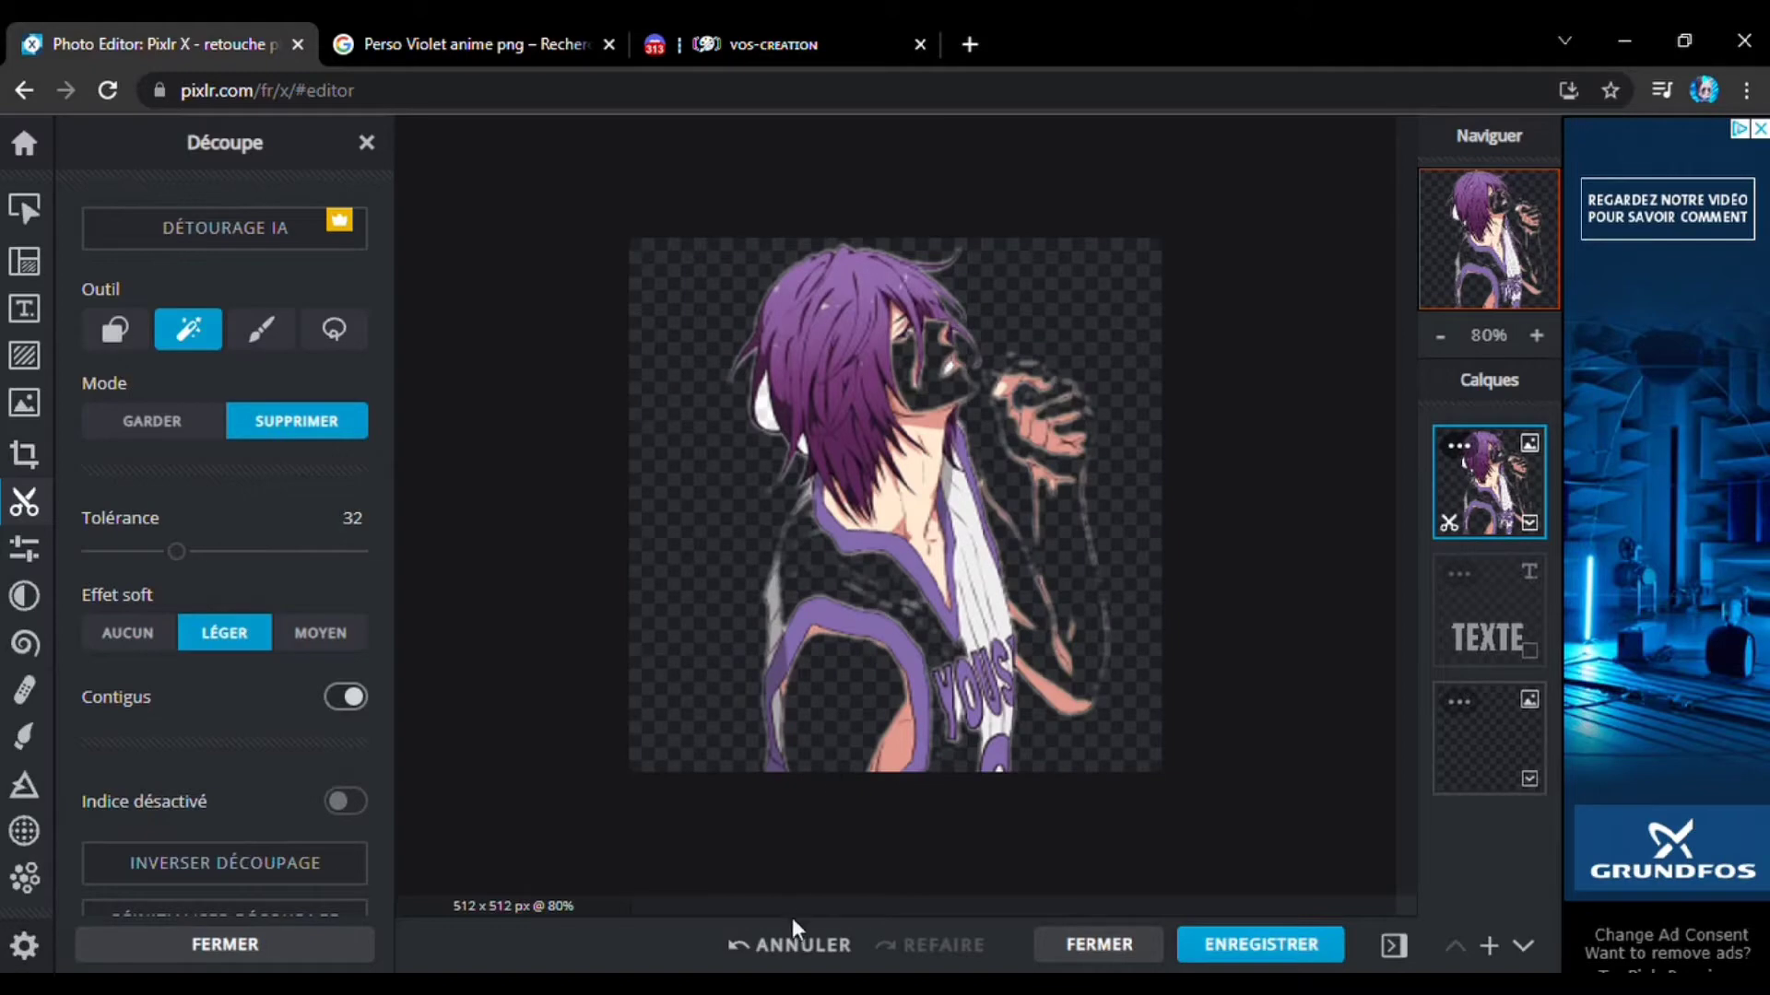
{"action": "left_click", "coordinate": [798, 949]}
Try removing the checkered background with the soft effect set to Aucun, inspect the cut edges, and undo the removal.
{"action": "left_click", "coordinate": [134, 633]}
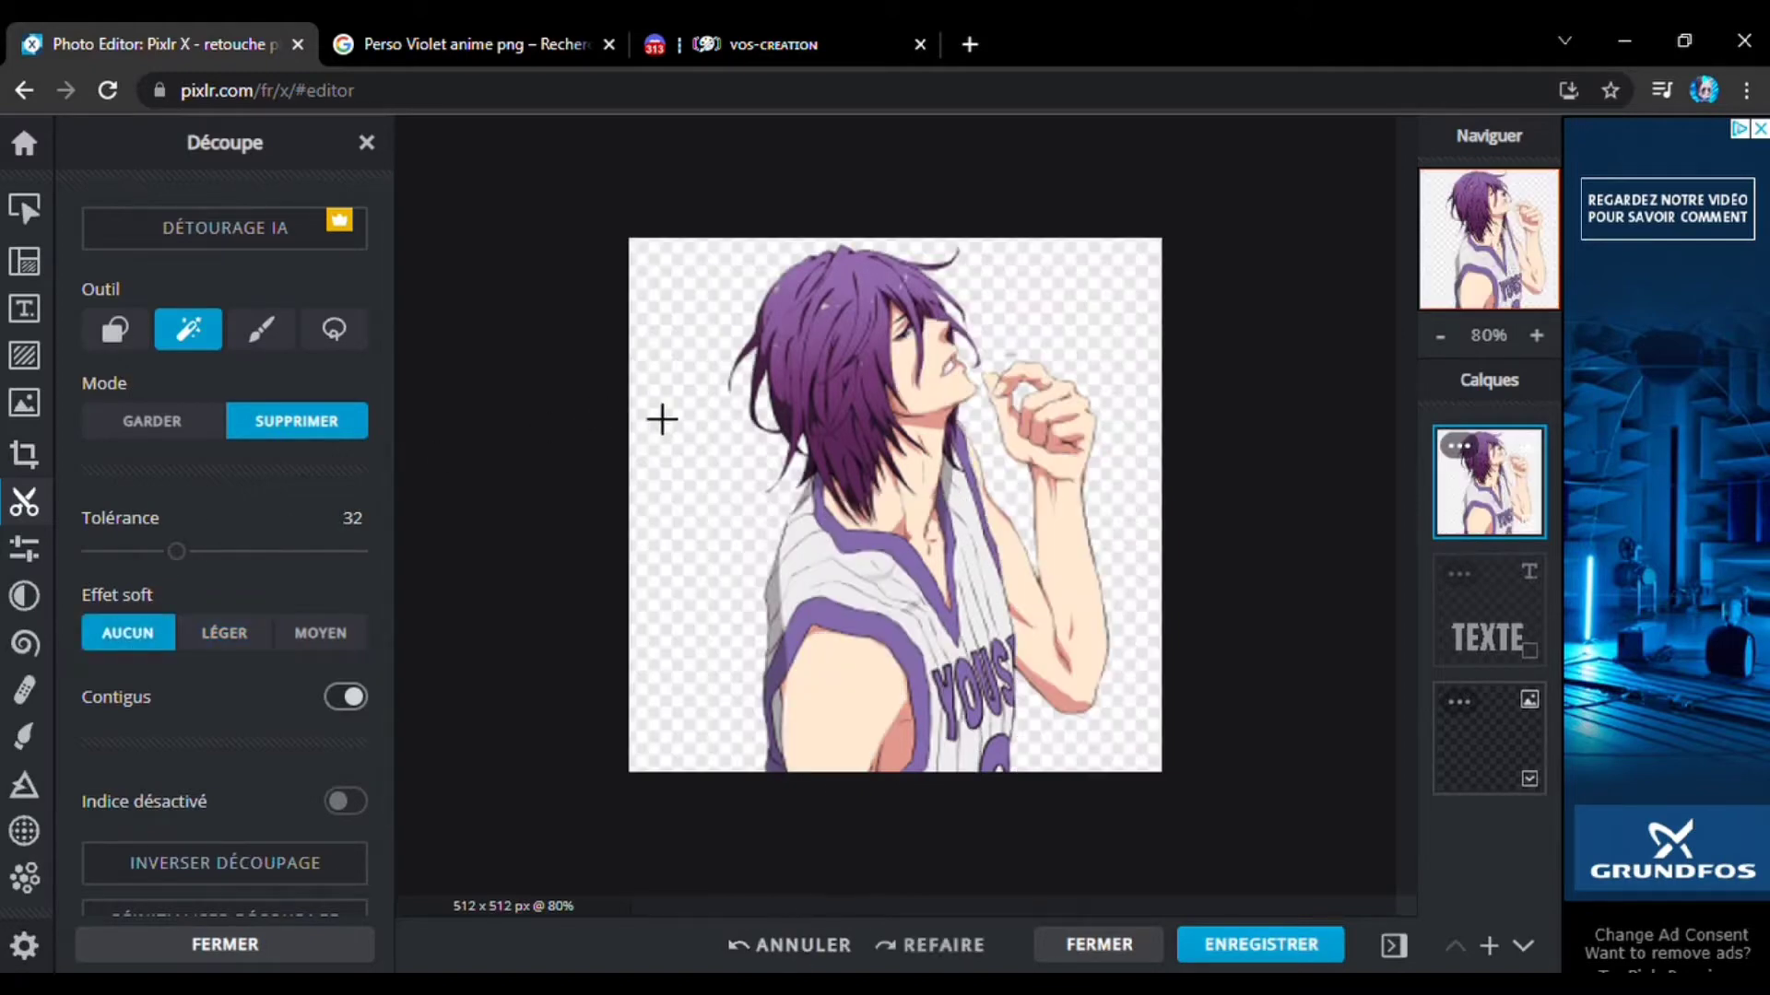
{"action": "left_click", "coordinate": [671, 439]}
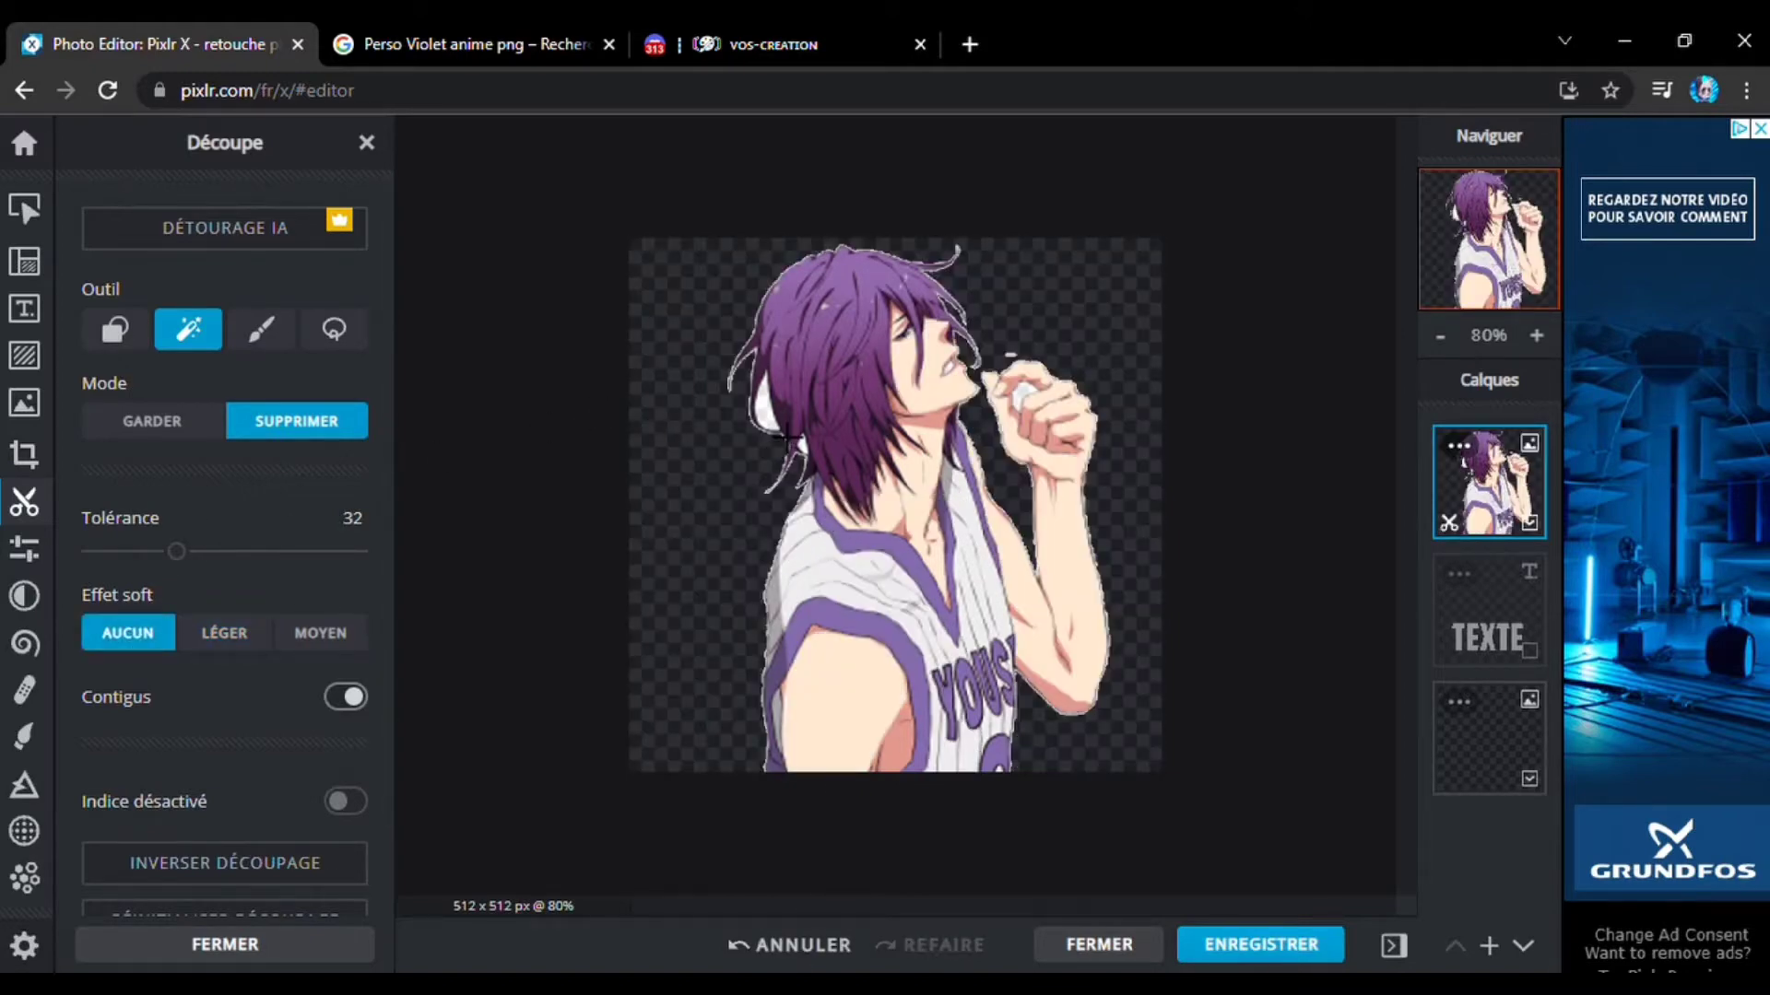
{"action": "left_click", "coordinate": [1540, 336]}
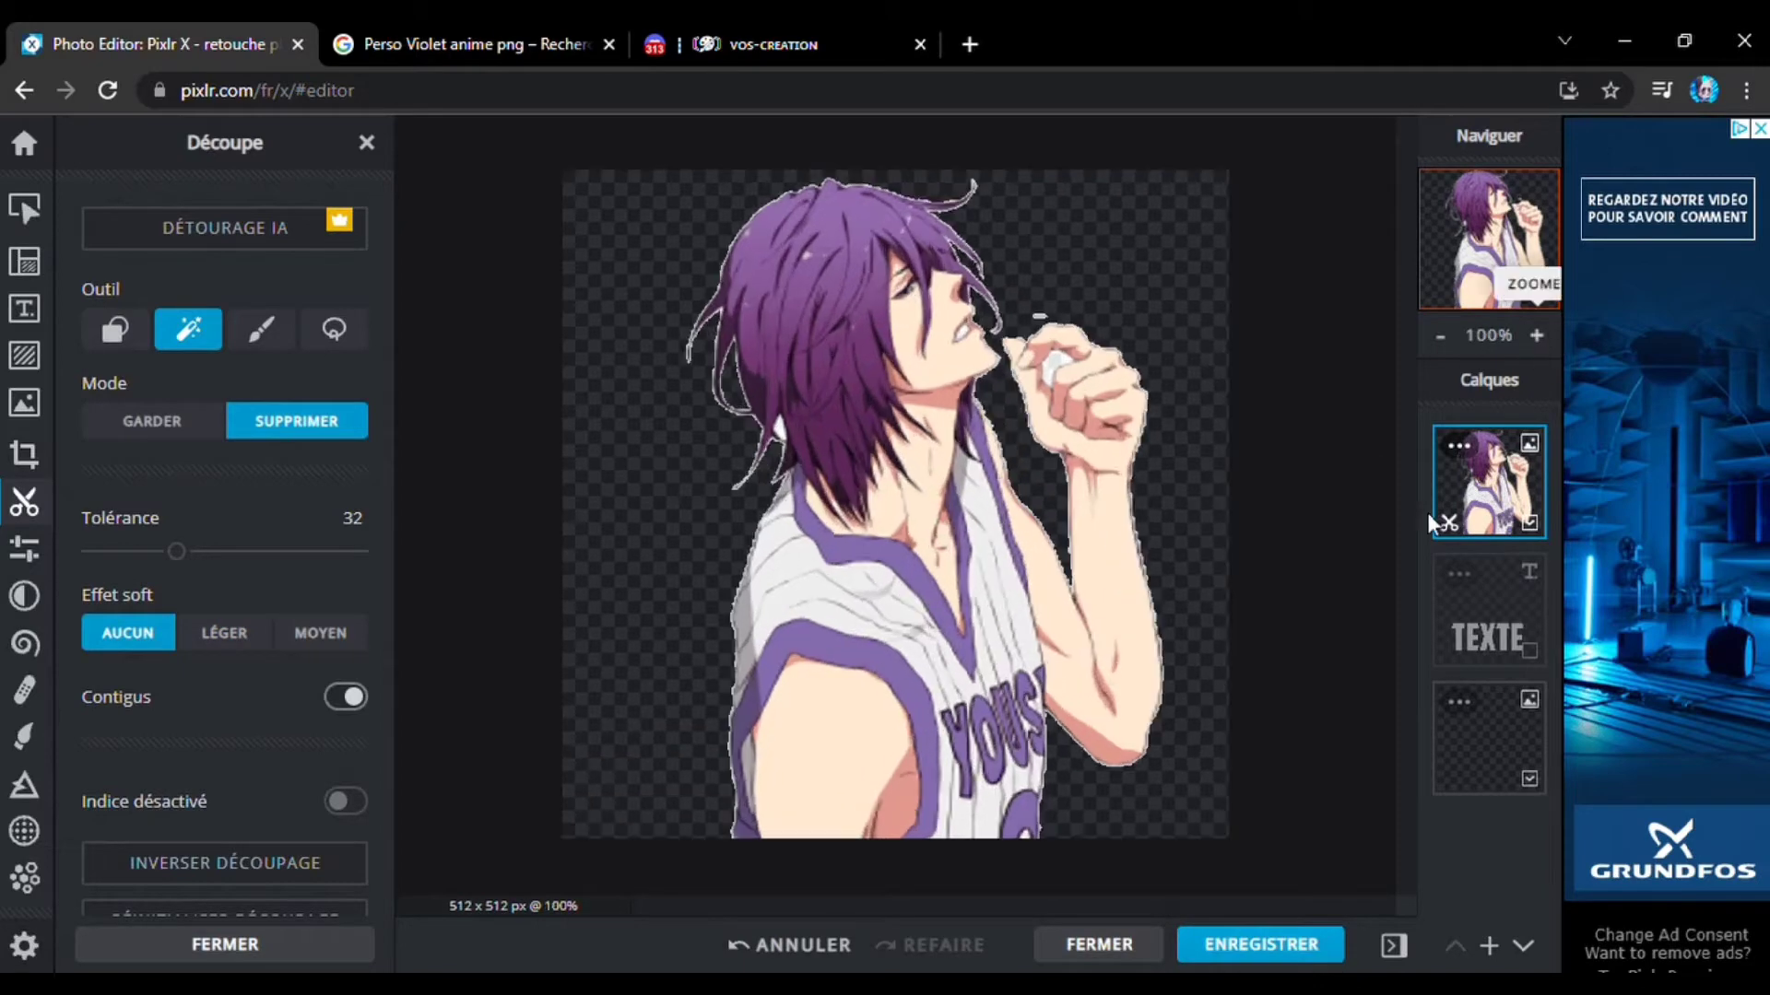
{"action": "left_click", "coordinate": [831, 949]}
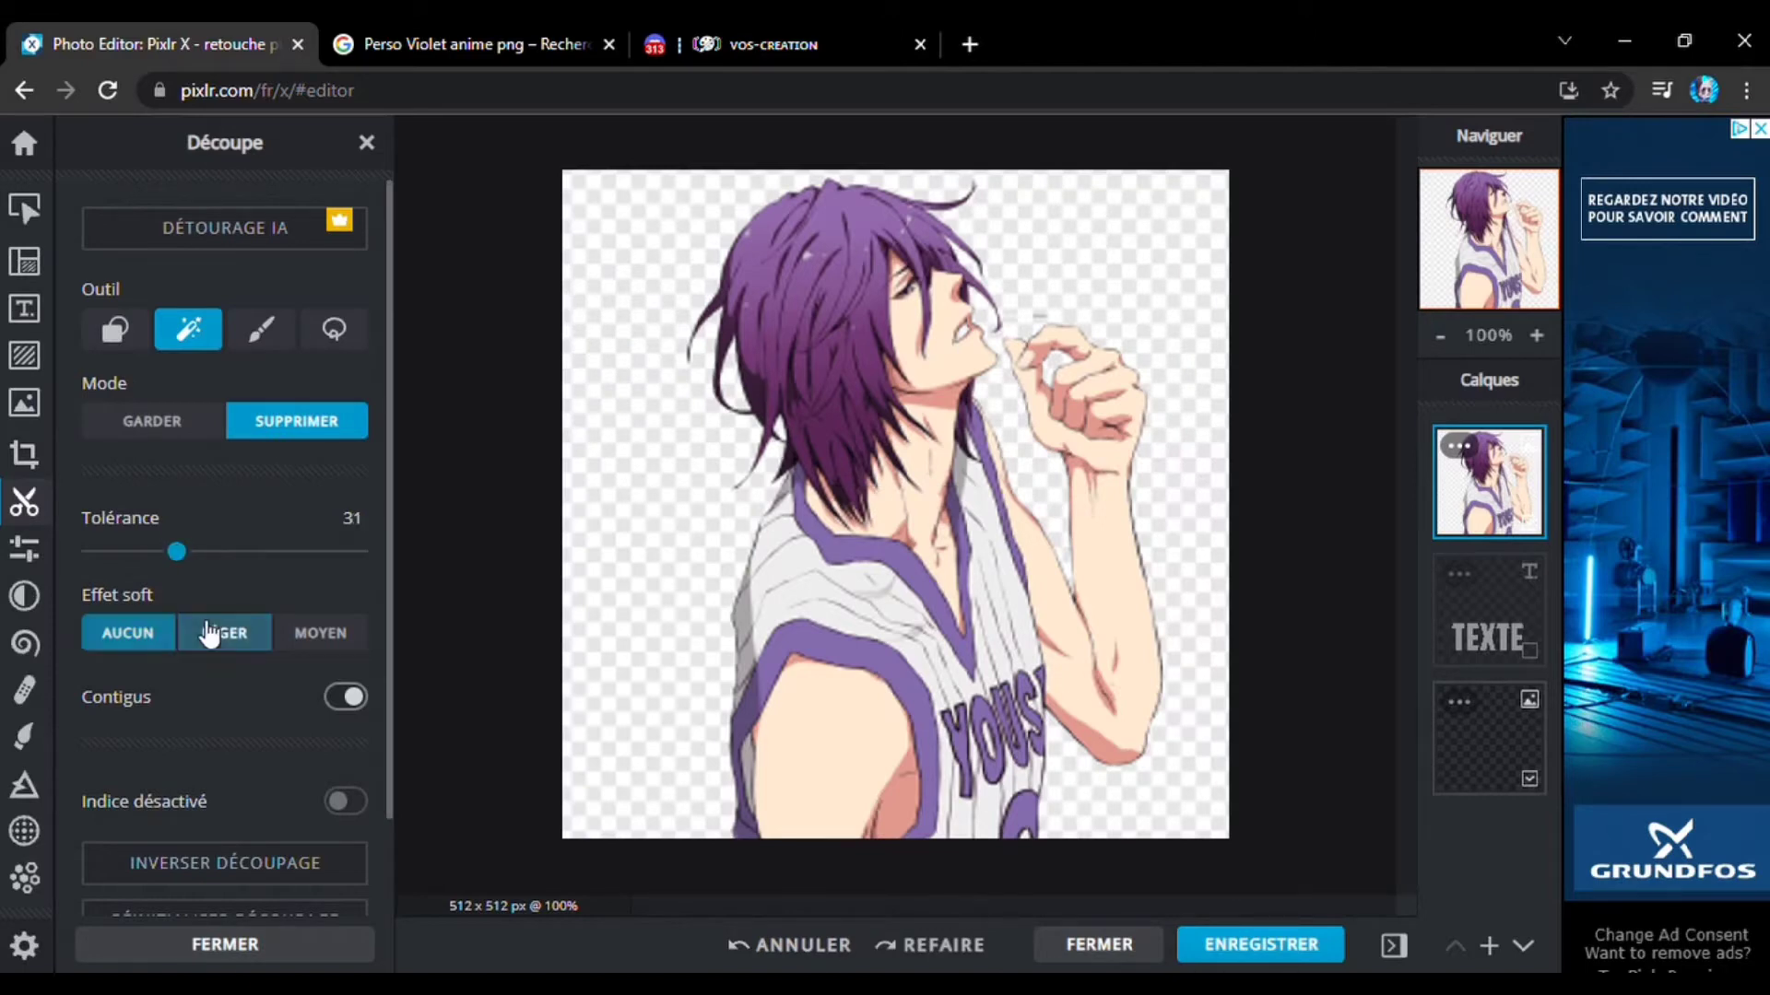
Remove the checkered background around the character using the magic wand cutout with tolerance 31 and the Léger soft effect.
{"action": "left_click", "coordinate": [632, 602]}
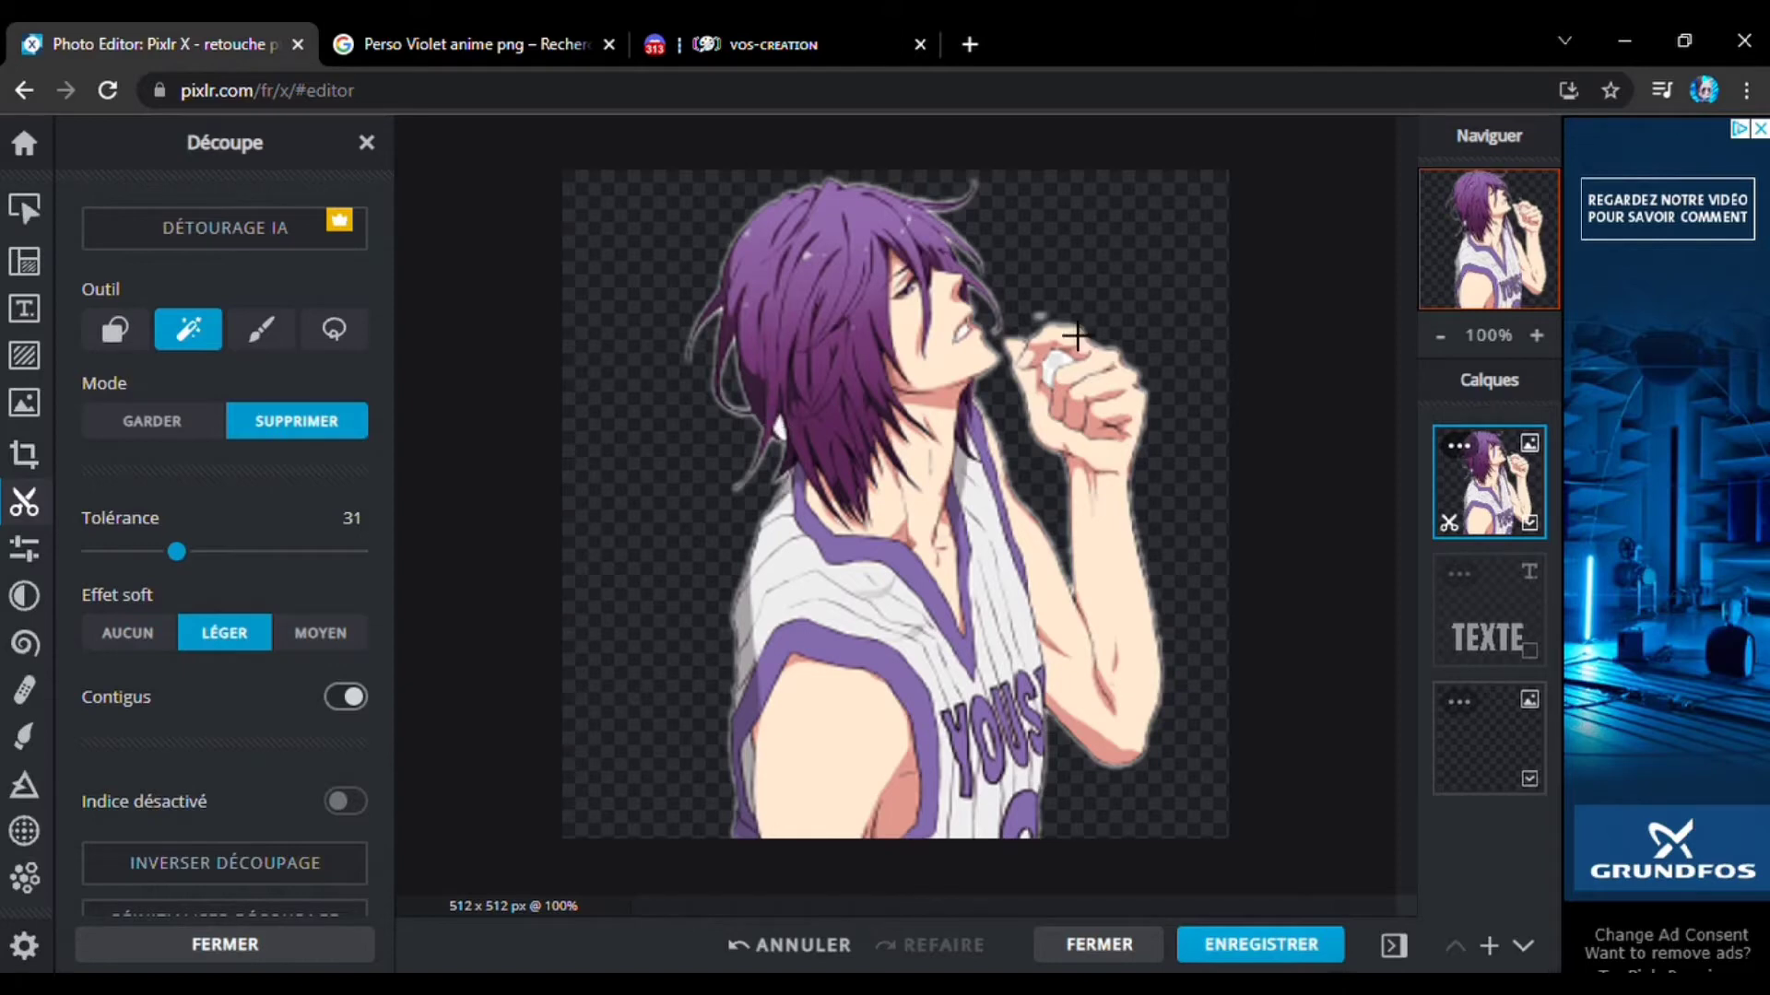
{"action": "left_click", "coordinate": [1078, 379]}
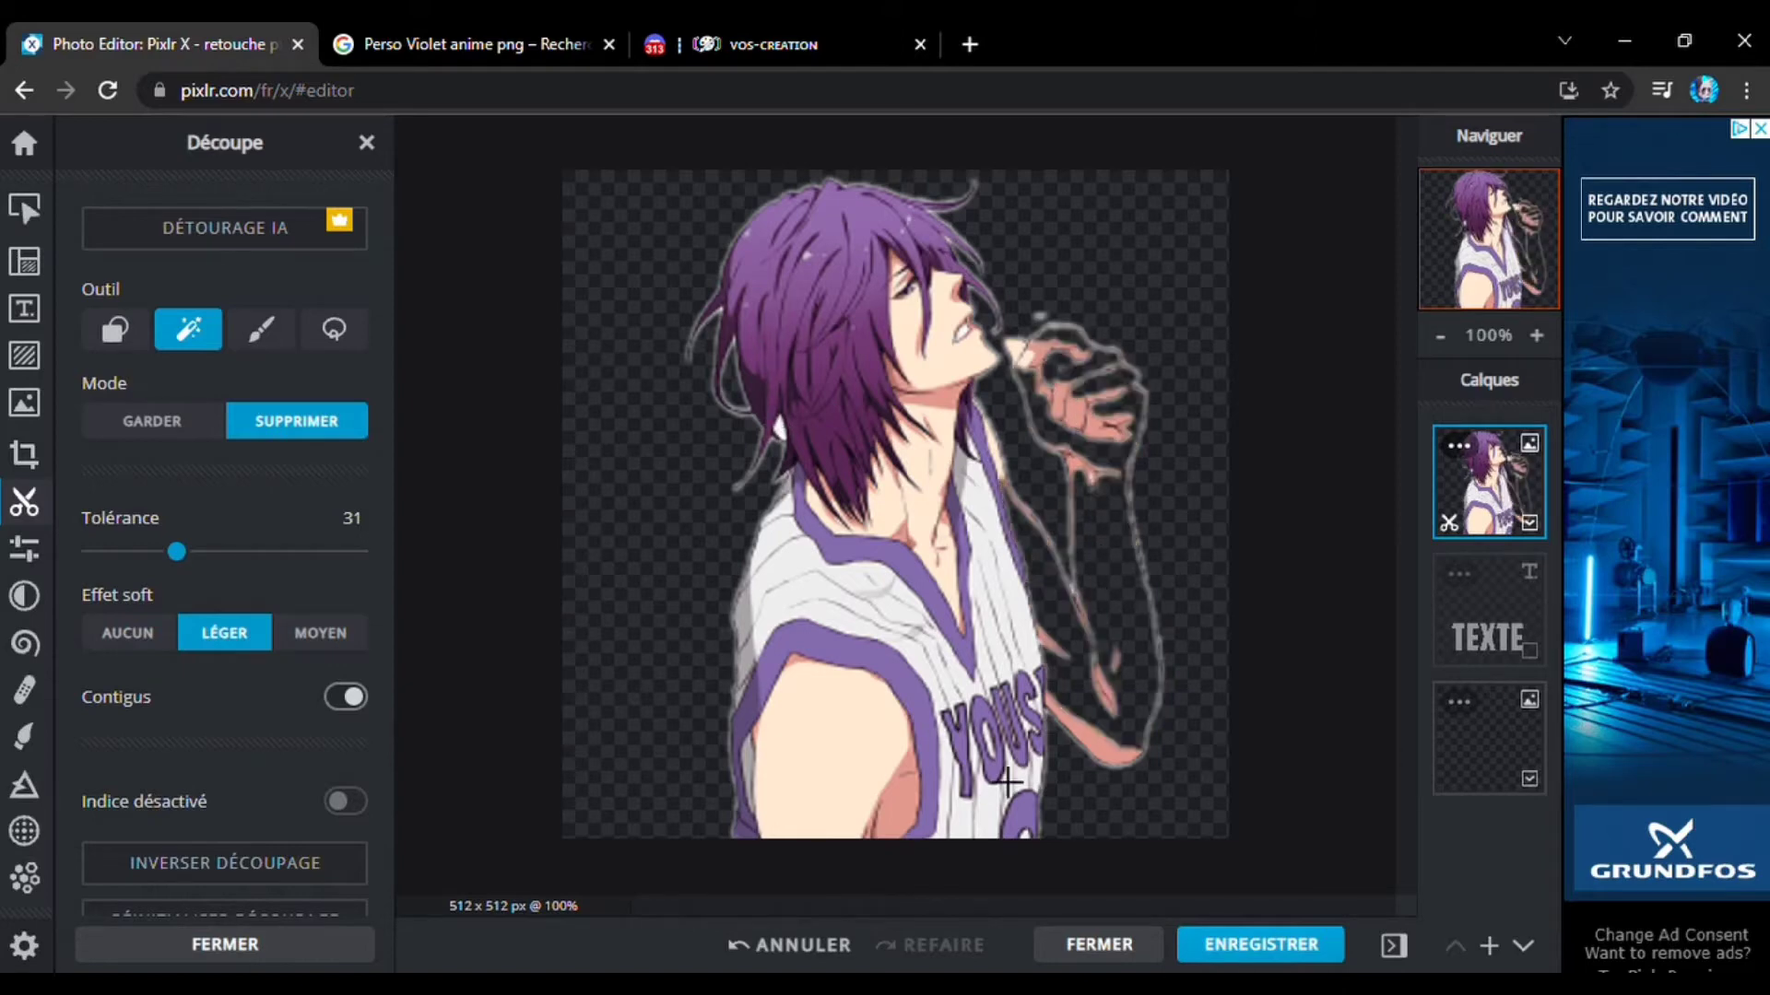
{"action": "left_click", "coordinate": [802, 946]}
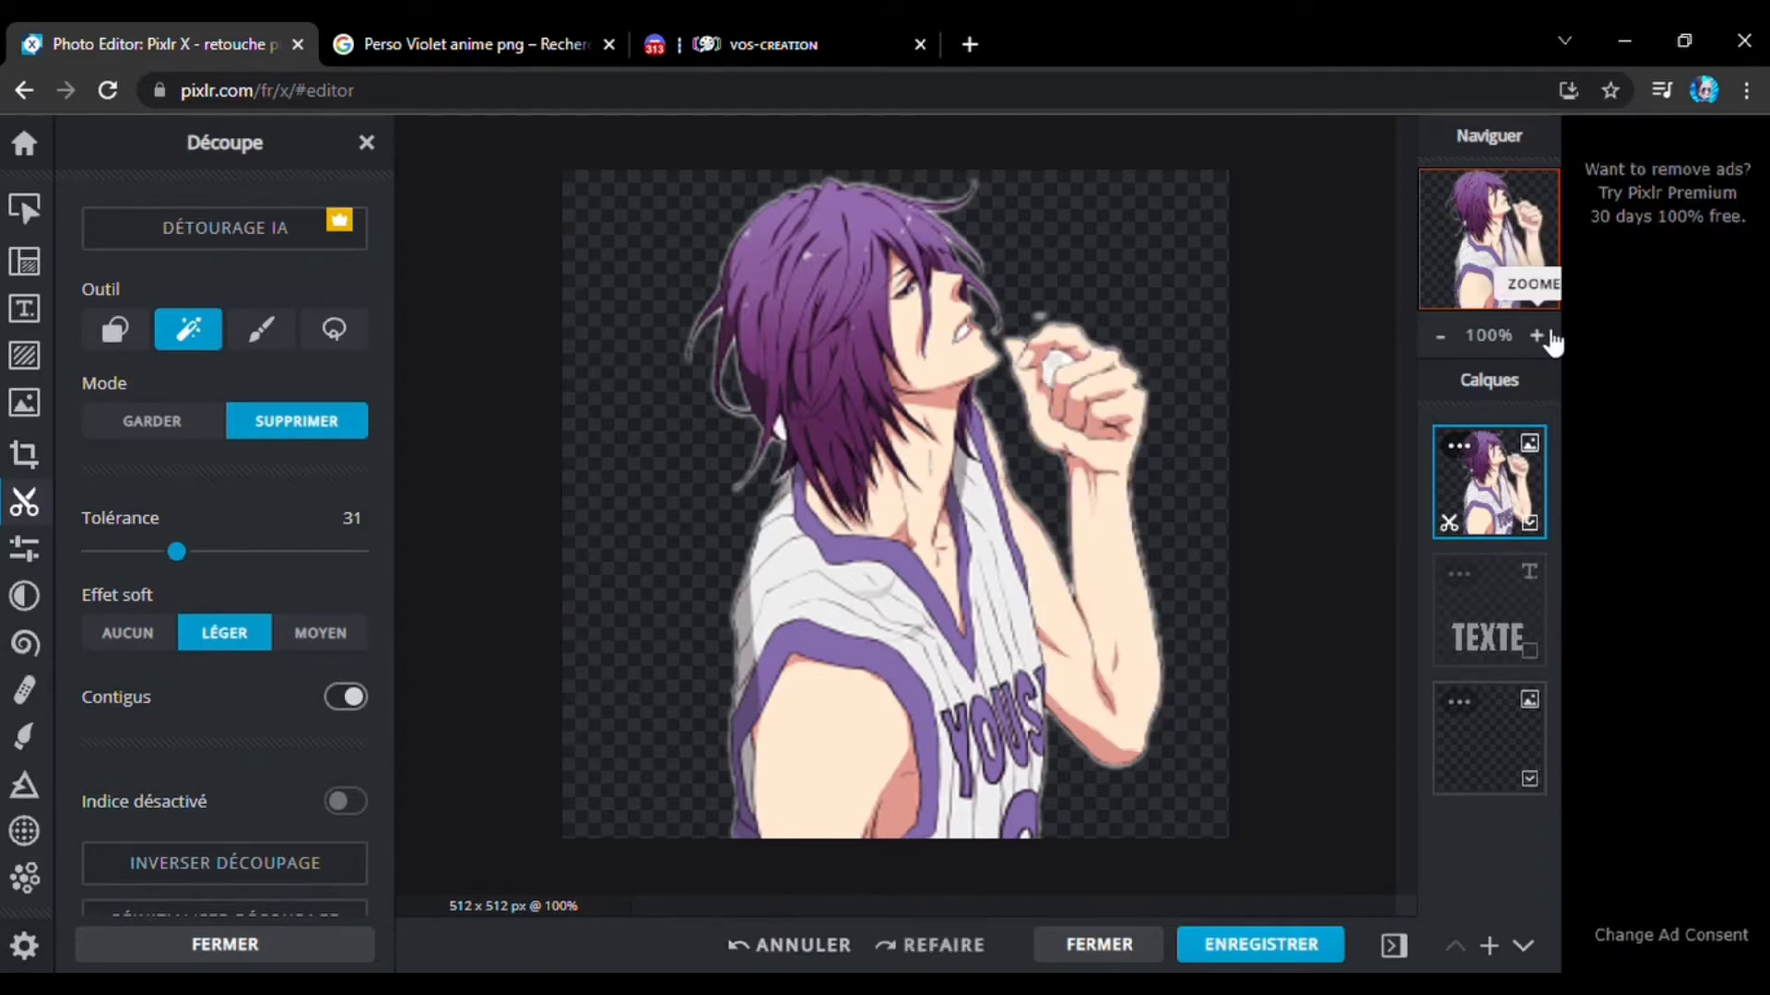
Try to erase the white patch enclosed by the character's fingers with the magic wand, and undo the removal.
{"action": "left_click", "coordinate": [1549, 334]}
{"action": "left_click", "coordinate": [1548, 334]}
{"action": "left_click", "coordinate": [1548, 334]}
{"action": "left_click", "coordinate": [1548, 333]}
{"action": "left_click", "coordinate": [1549, 334]}
{"action": "left_click", "coordinate": [1549, 334]}
{"action": "left_click", "coordinate": [1549, 334]}
{"action": "left_click", "coordinate": [1548, 334]}
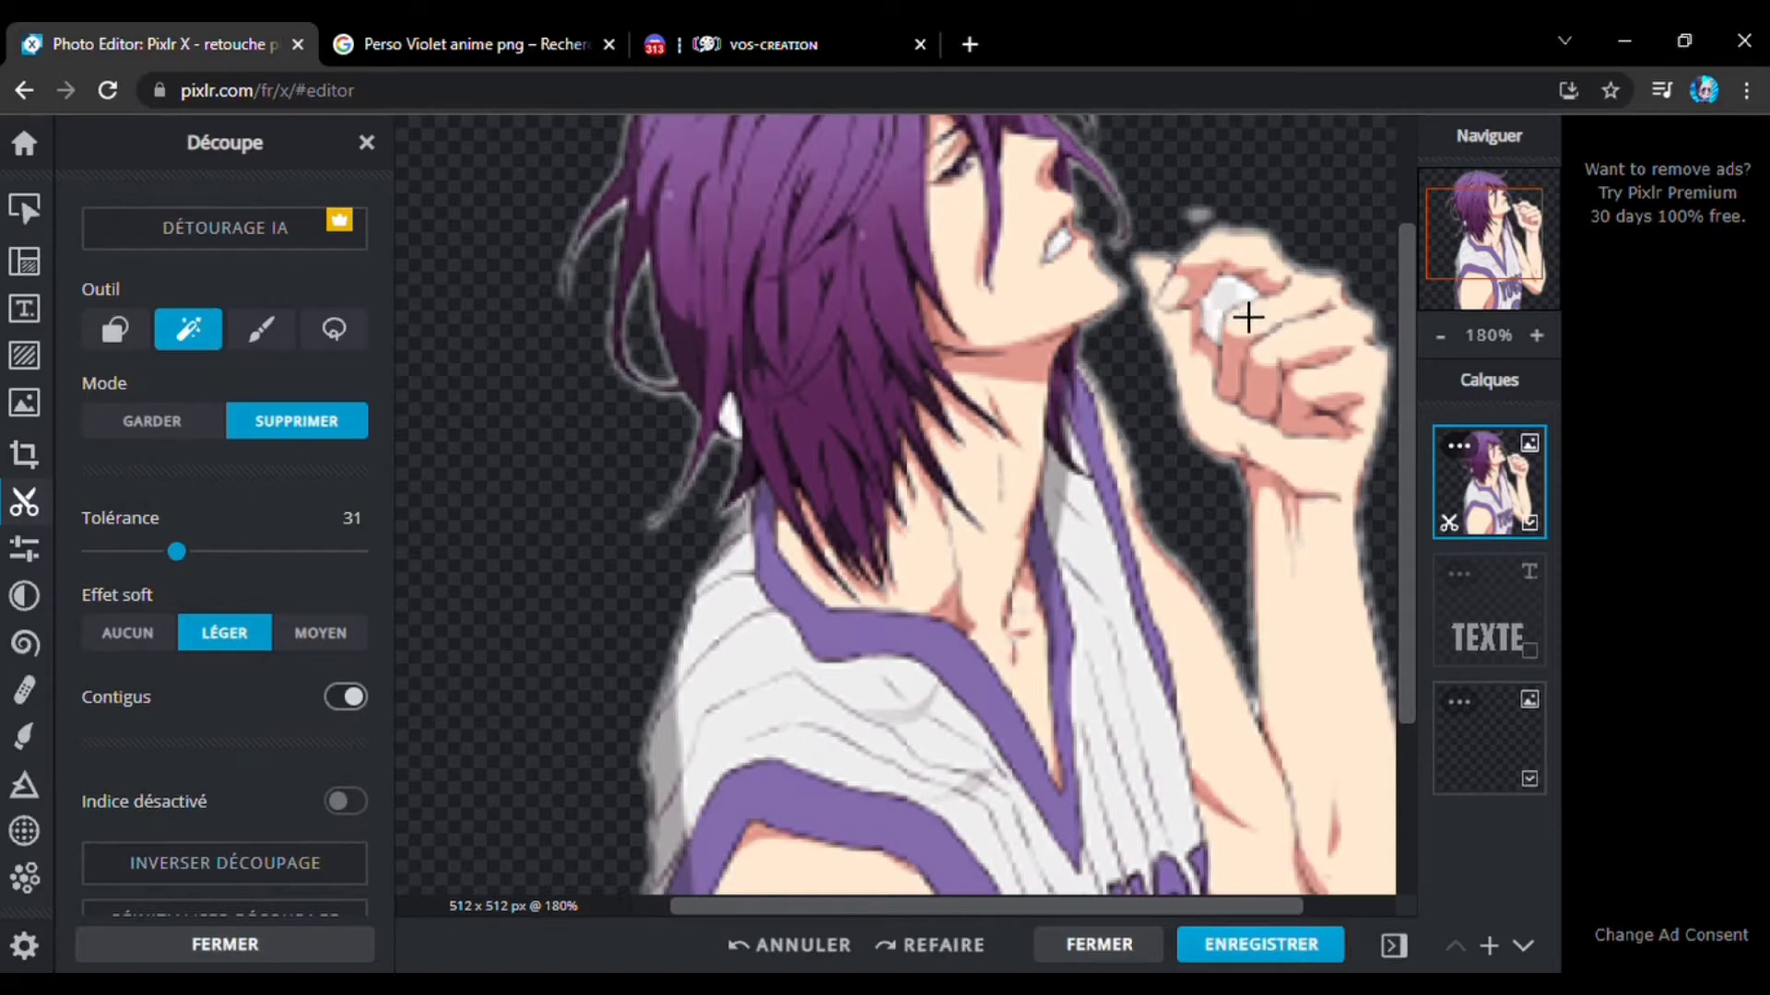
{"action": "scroll", "coordinate": [1327, 404], "scroll_direction": "down", "scroll_amount": 4}
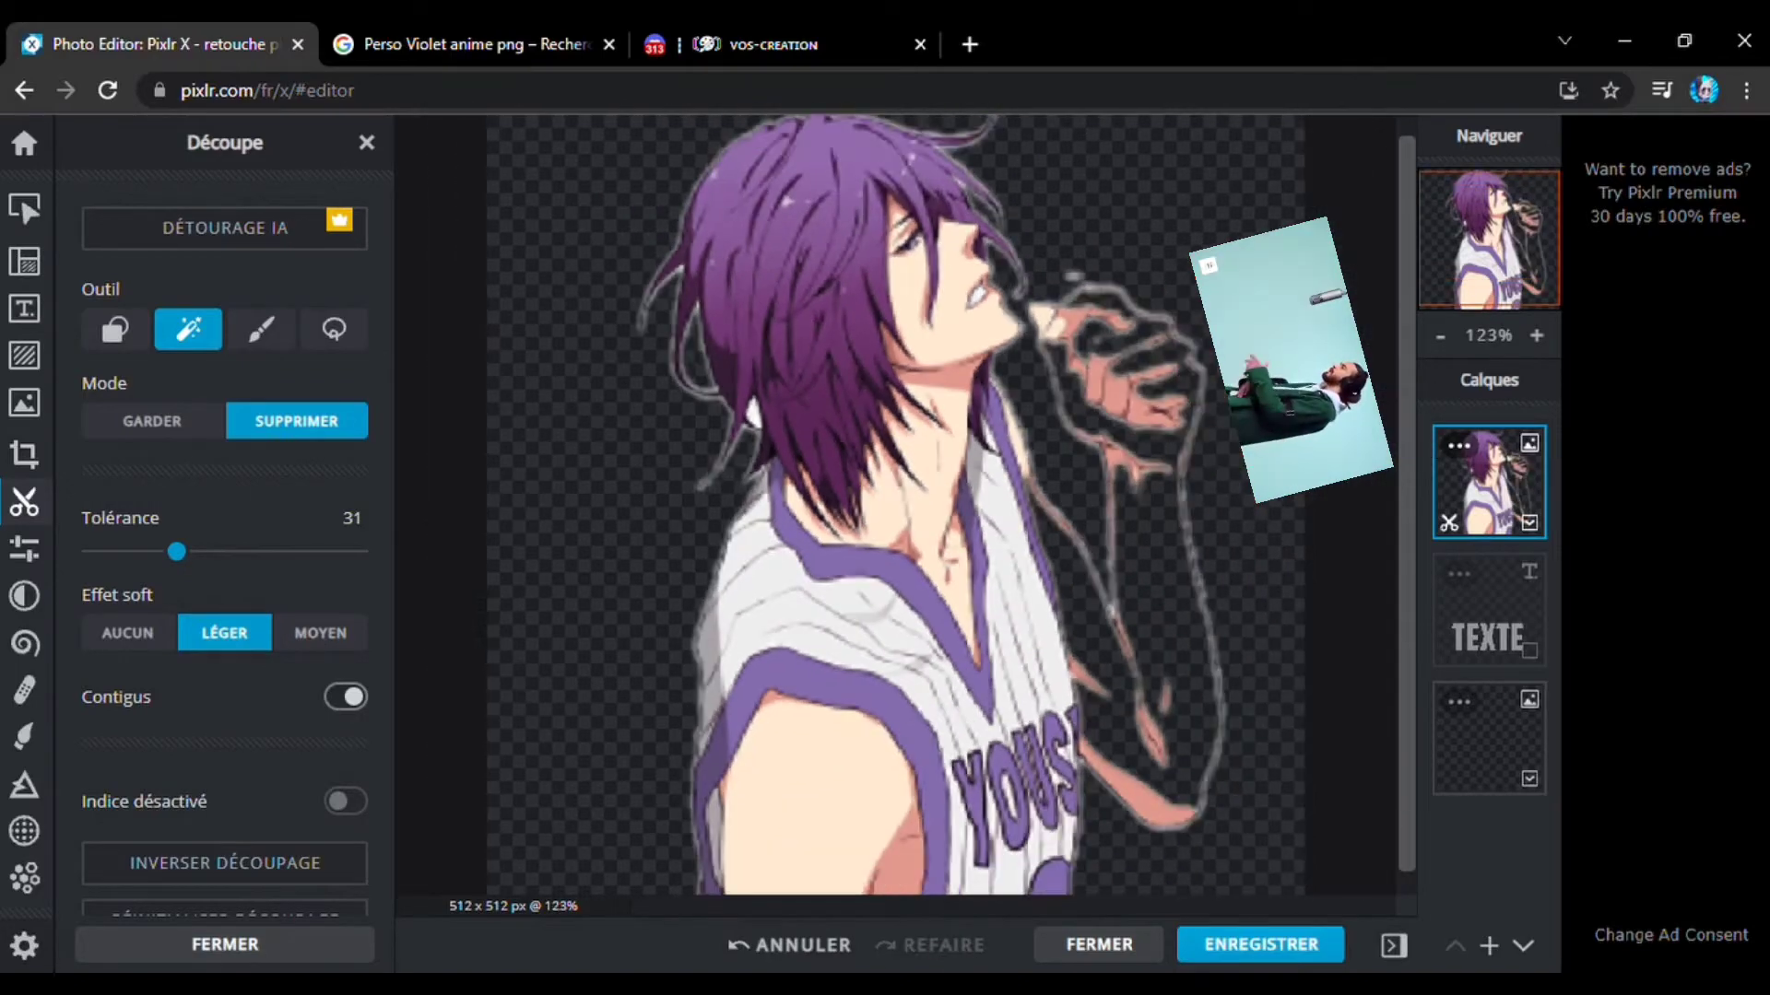
{"action": "left_click", "coordinate": [791, 945]}
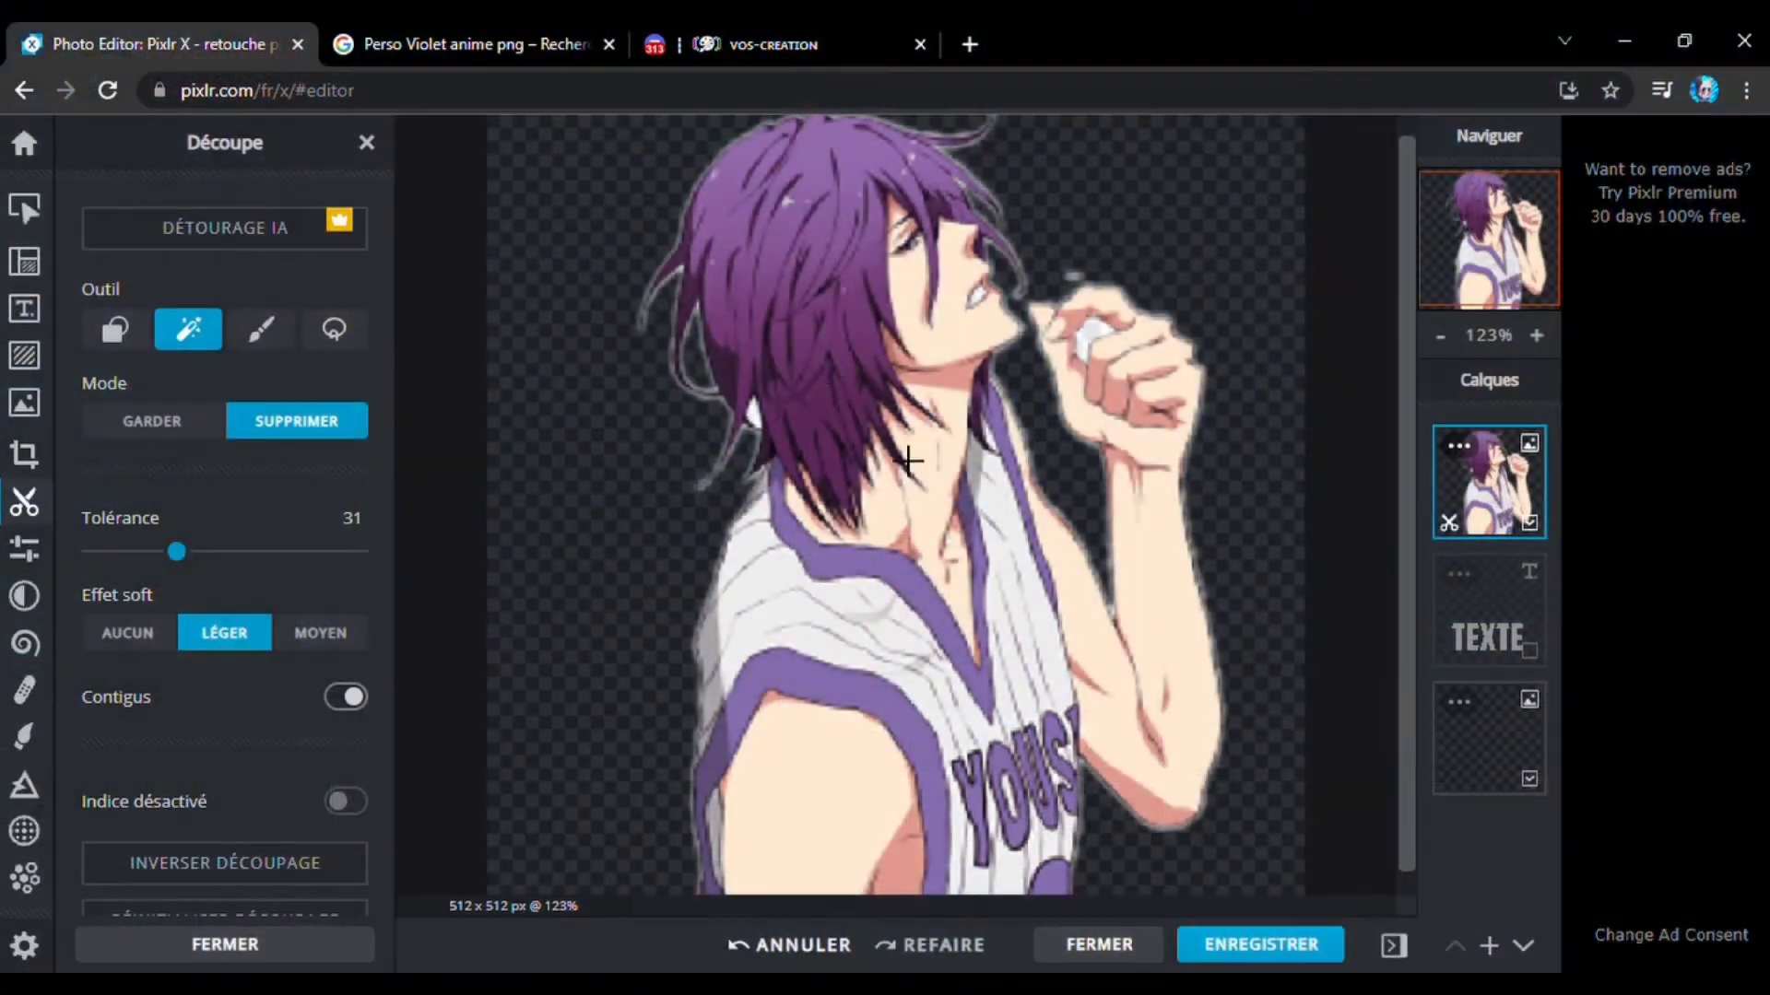
Enlarge the cut-out character layer and reposition it so the head and raised hand fill the canvas.
{"action": "scroll", "coordinate": [986, 291], "scroll_direction": "down", "scroll_amount": 4}
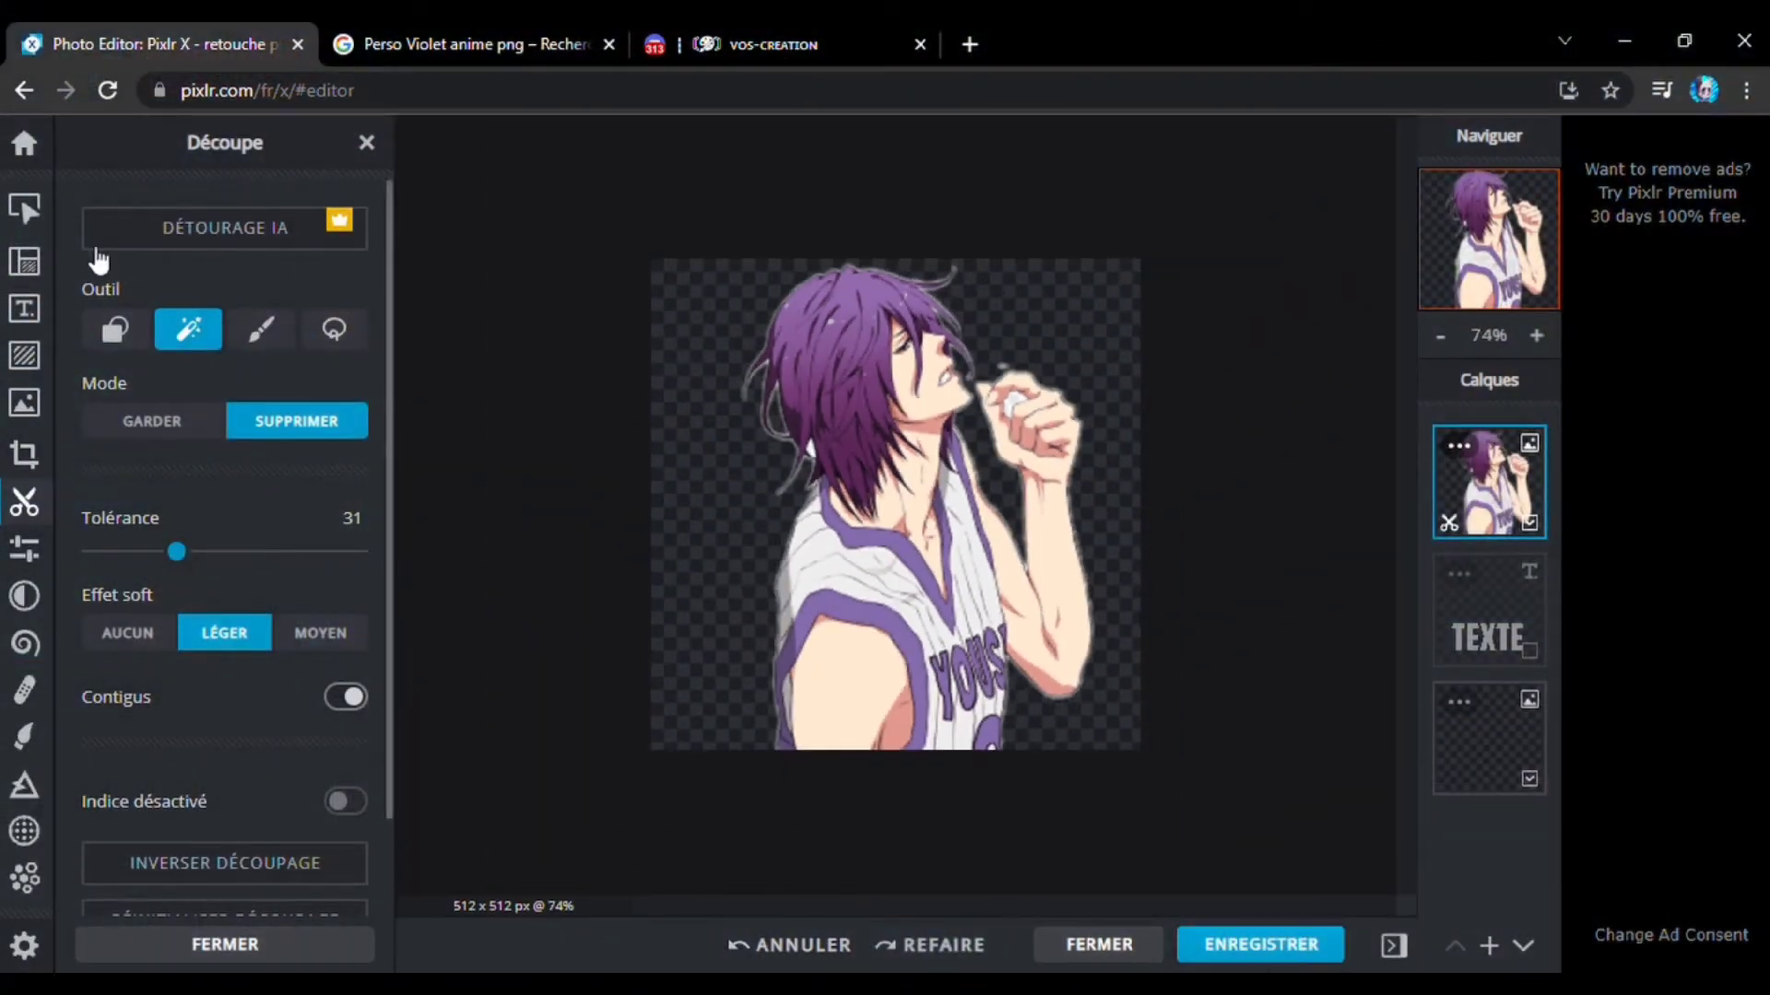
{"action": "left_click", "coordinate": [51, 225]}
{"action": "left_click_drag", "start_coordinate": [945, 395], "coordinate": [943, 417]}
{"action": "left_click_drag", "start_coordinate": [1204, 273], "coordinate": [1276, 202]}
{"action": "left_click_drag", "start_coordinate": [955, 351], "coordinate": [916, 384]}
{"action": "left_click_drag", "start_coordinate": [1235, 235], "coordinate": [1387, 83]}
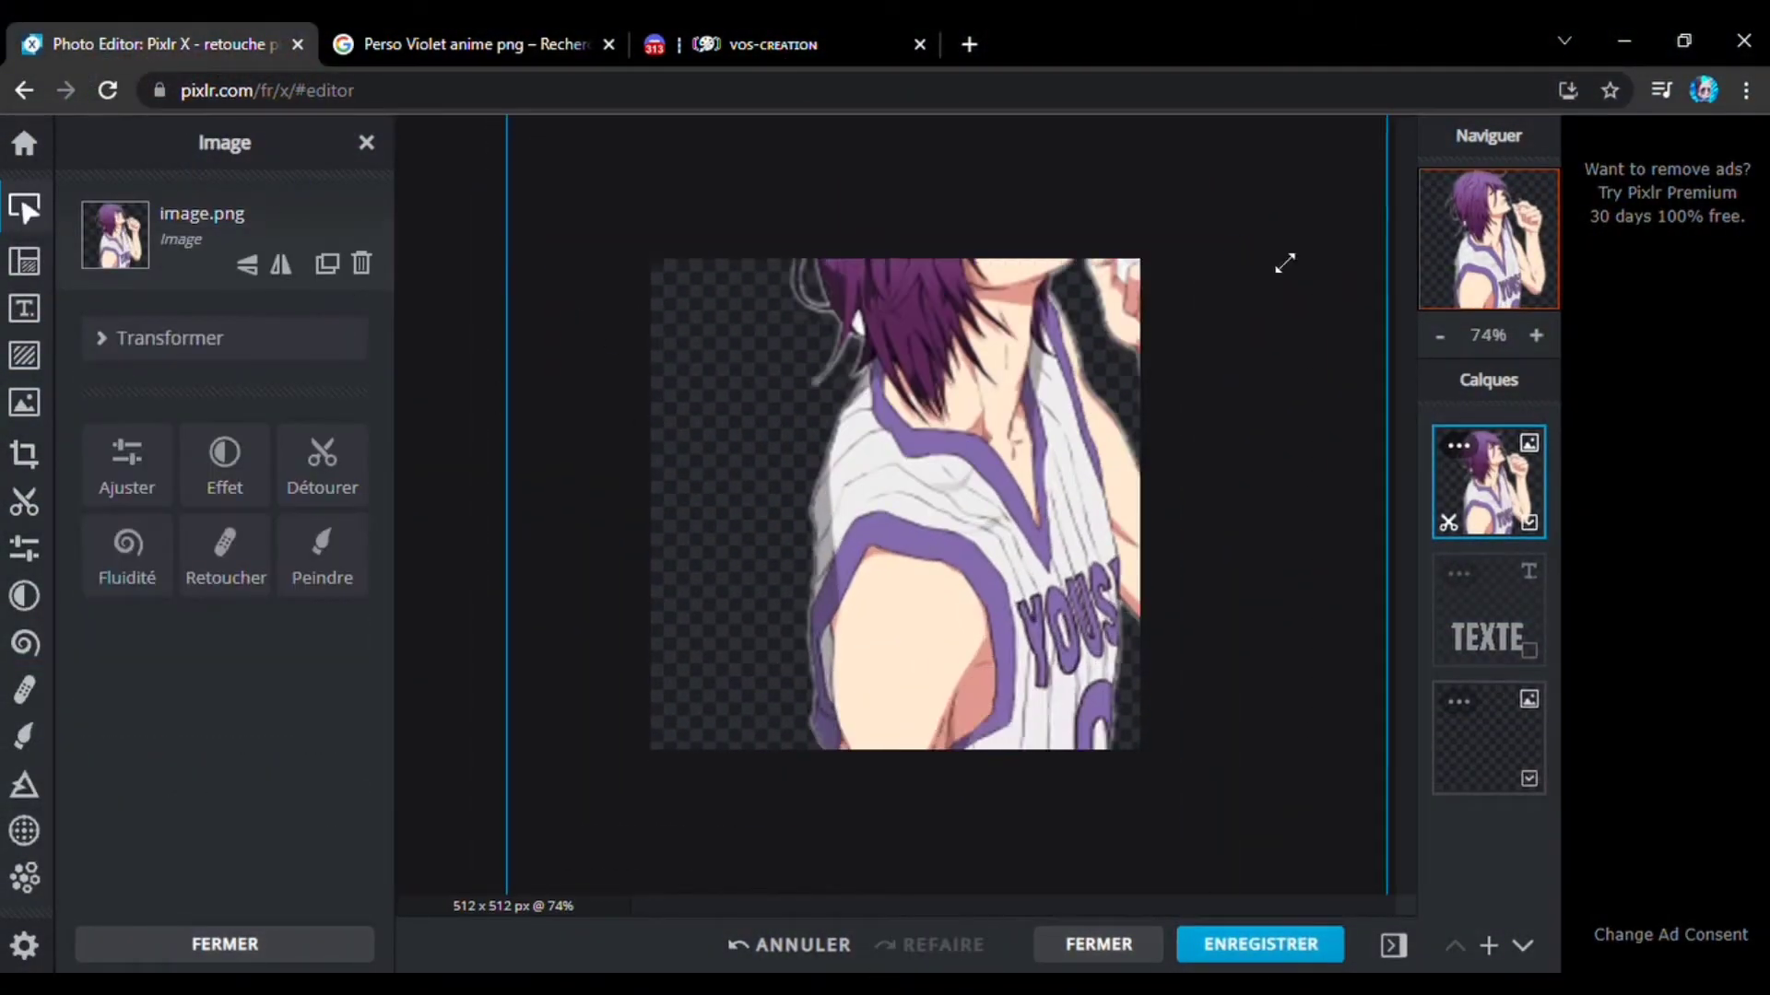
{"action": "left_click_drag", "start_coordinate": [1060, 406], "coordinate": [976, 548]}
{"action": "left_click", "coordinate": [1231, 199]}
Return to the magic wand cutout and remove the leftover white patch inside the character's raised hand.
{"action": "left_click", "coordinate": [28, 502]}
{"action": "left_click", "coordinate": [29, 501]}
{"action": "left_click", "coordinate": [544, 325]}
{"action": "left_click", "coordinate": [28, 503]}
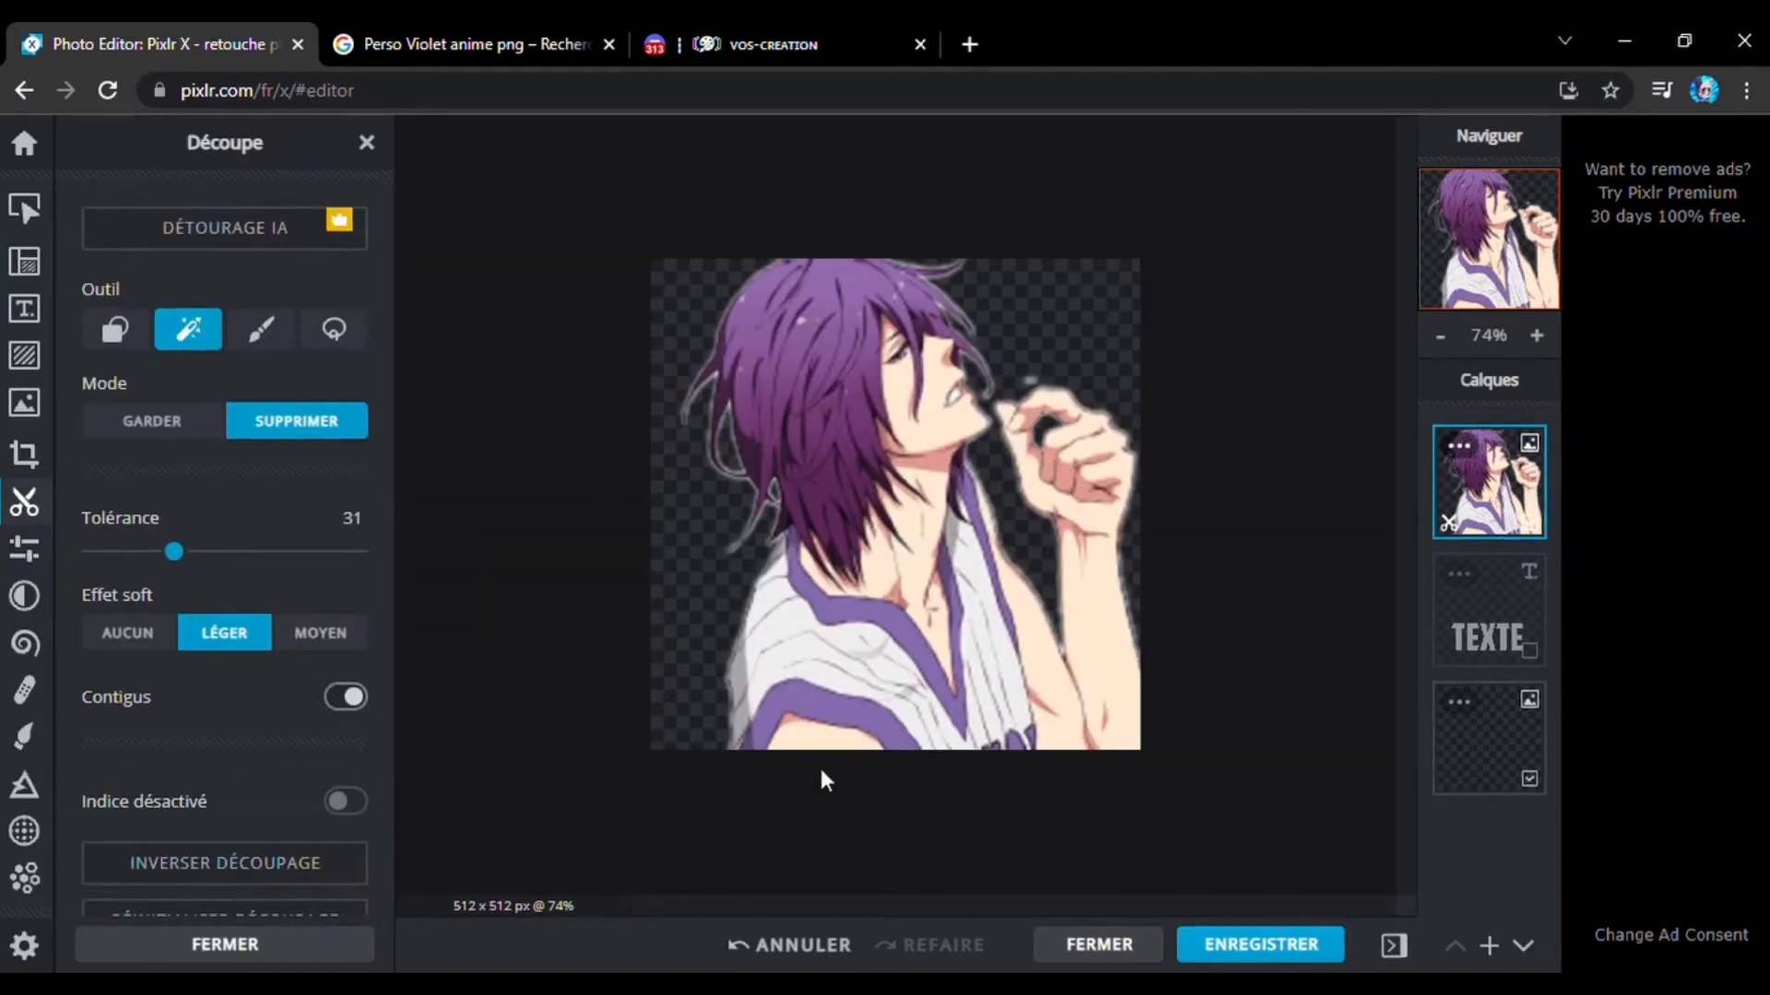
Show the TEXTE layer again, place it above the character layer, and shift the lettering slightly downward.
{"action": "left_click", "coordinate": [25, 209]}
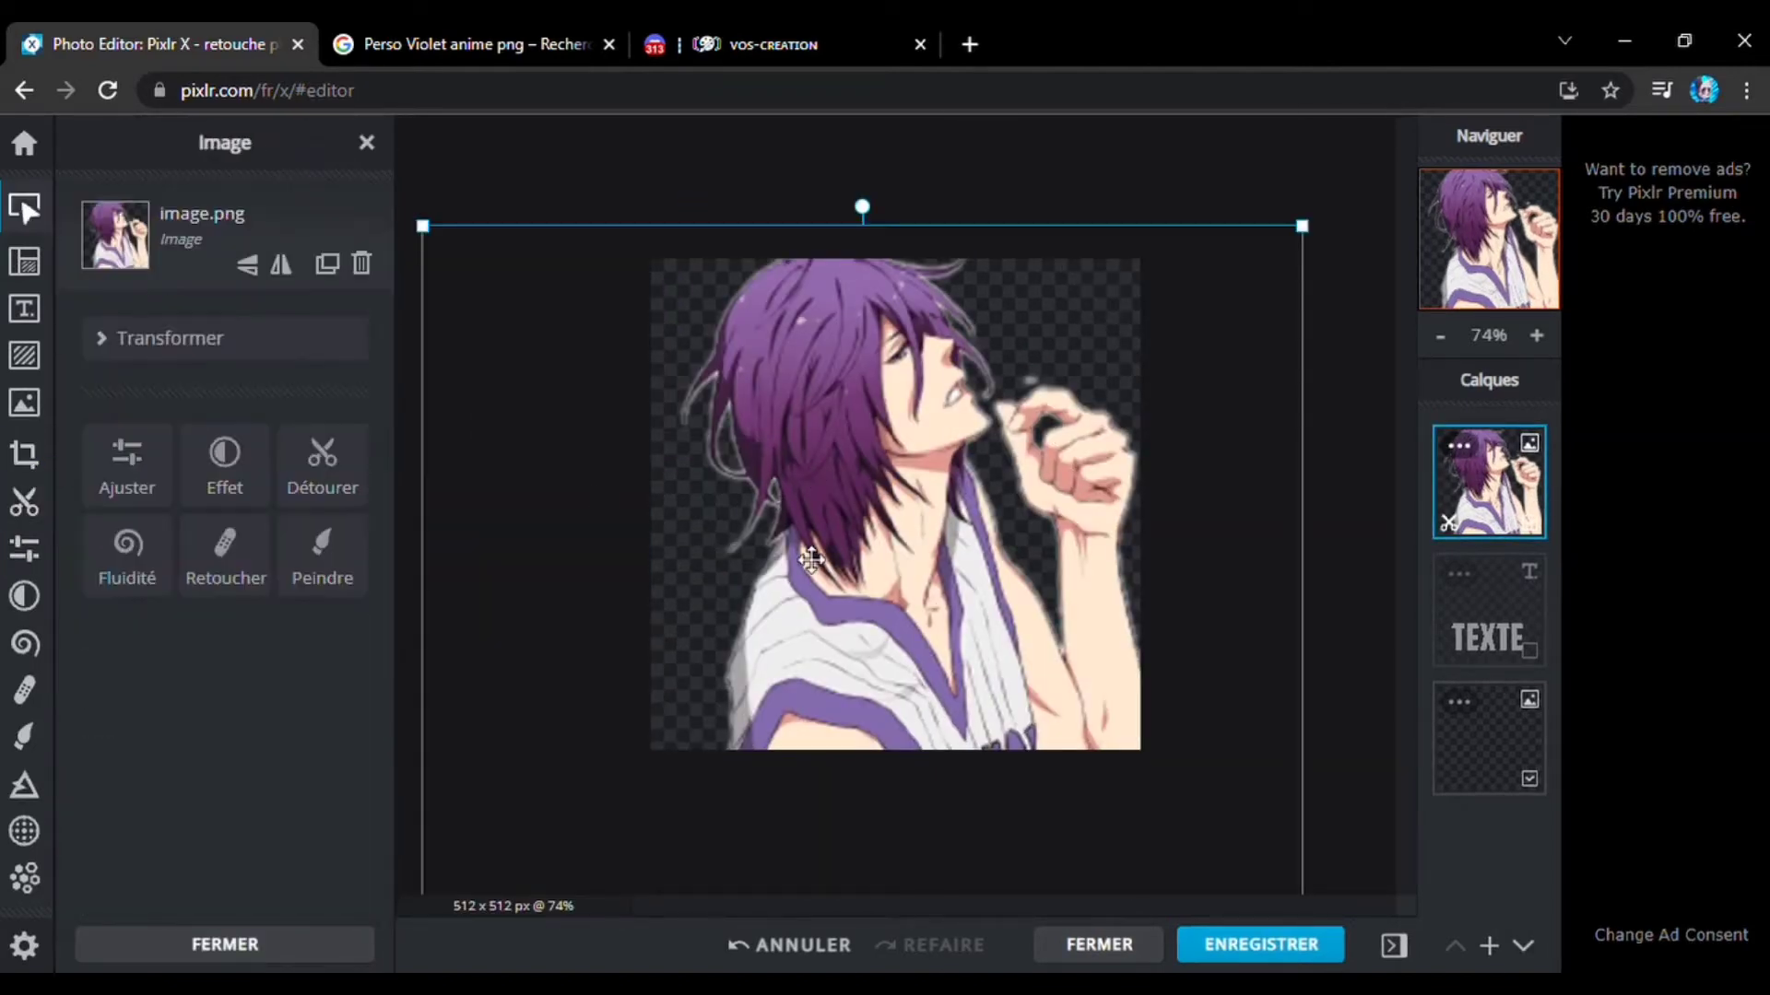
{"action": "left_click", "coordinate": [1531, 653]}
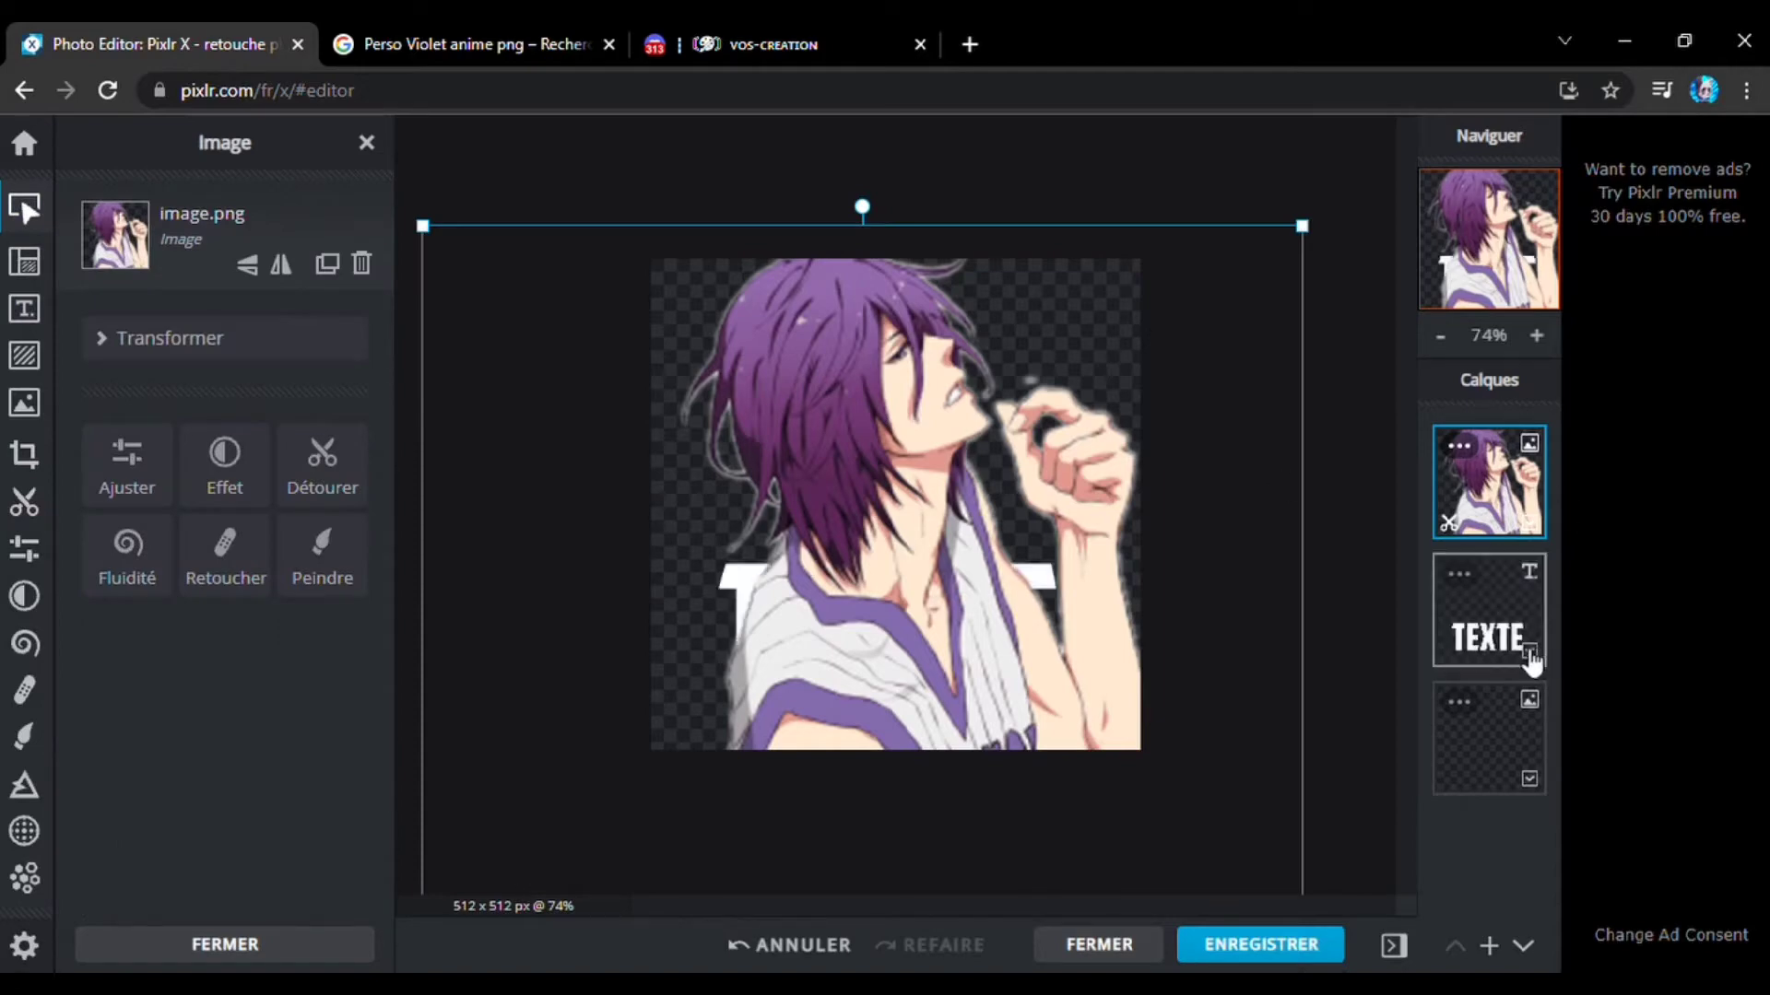
{"action": "left_click_drag", "start_coordinate": [1495, 636], "coordinate": [1489, 484]}
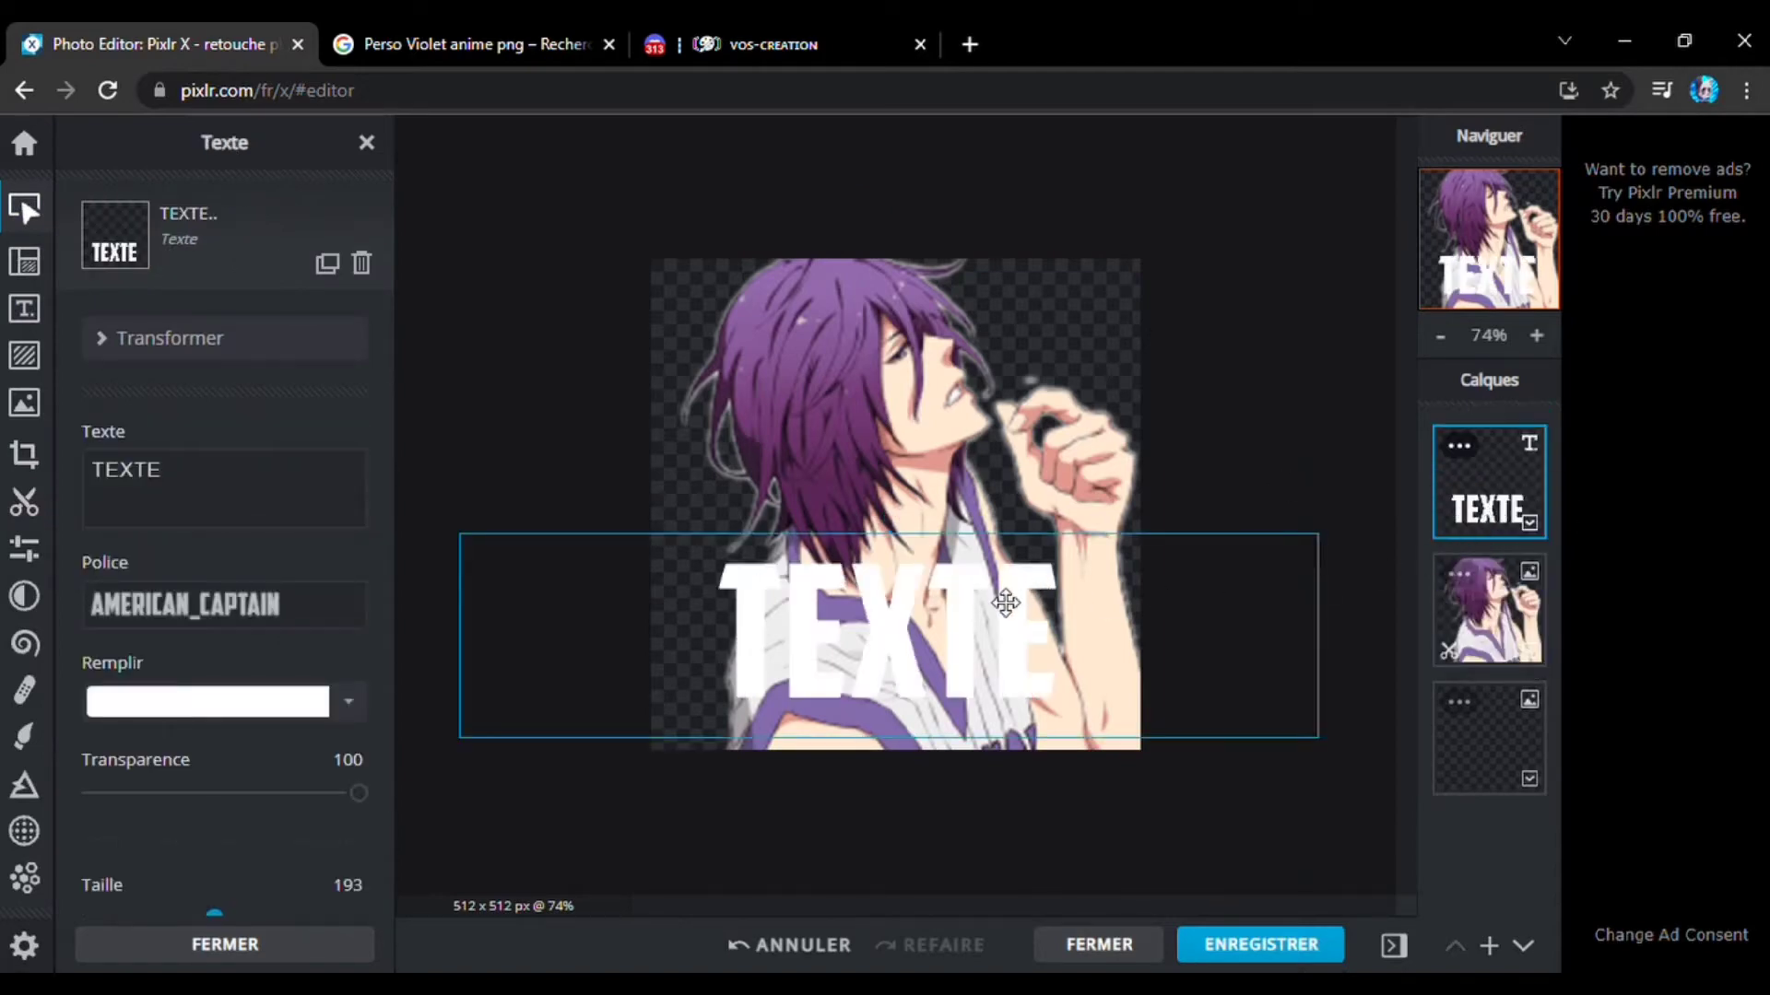
{"action": "left_click", "coordinate": [1005, 625]}
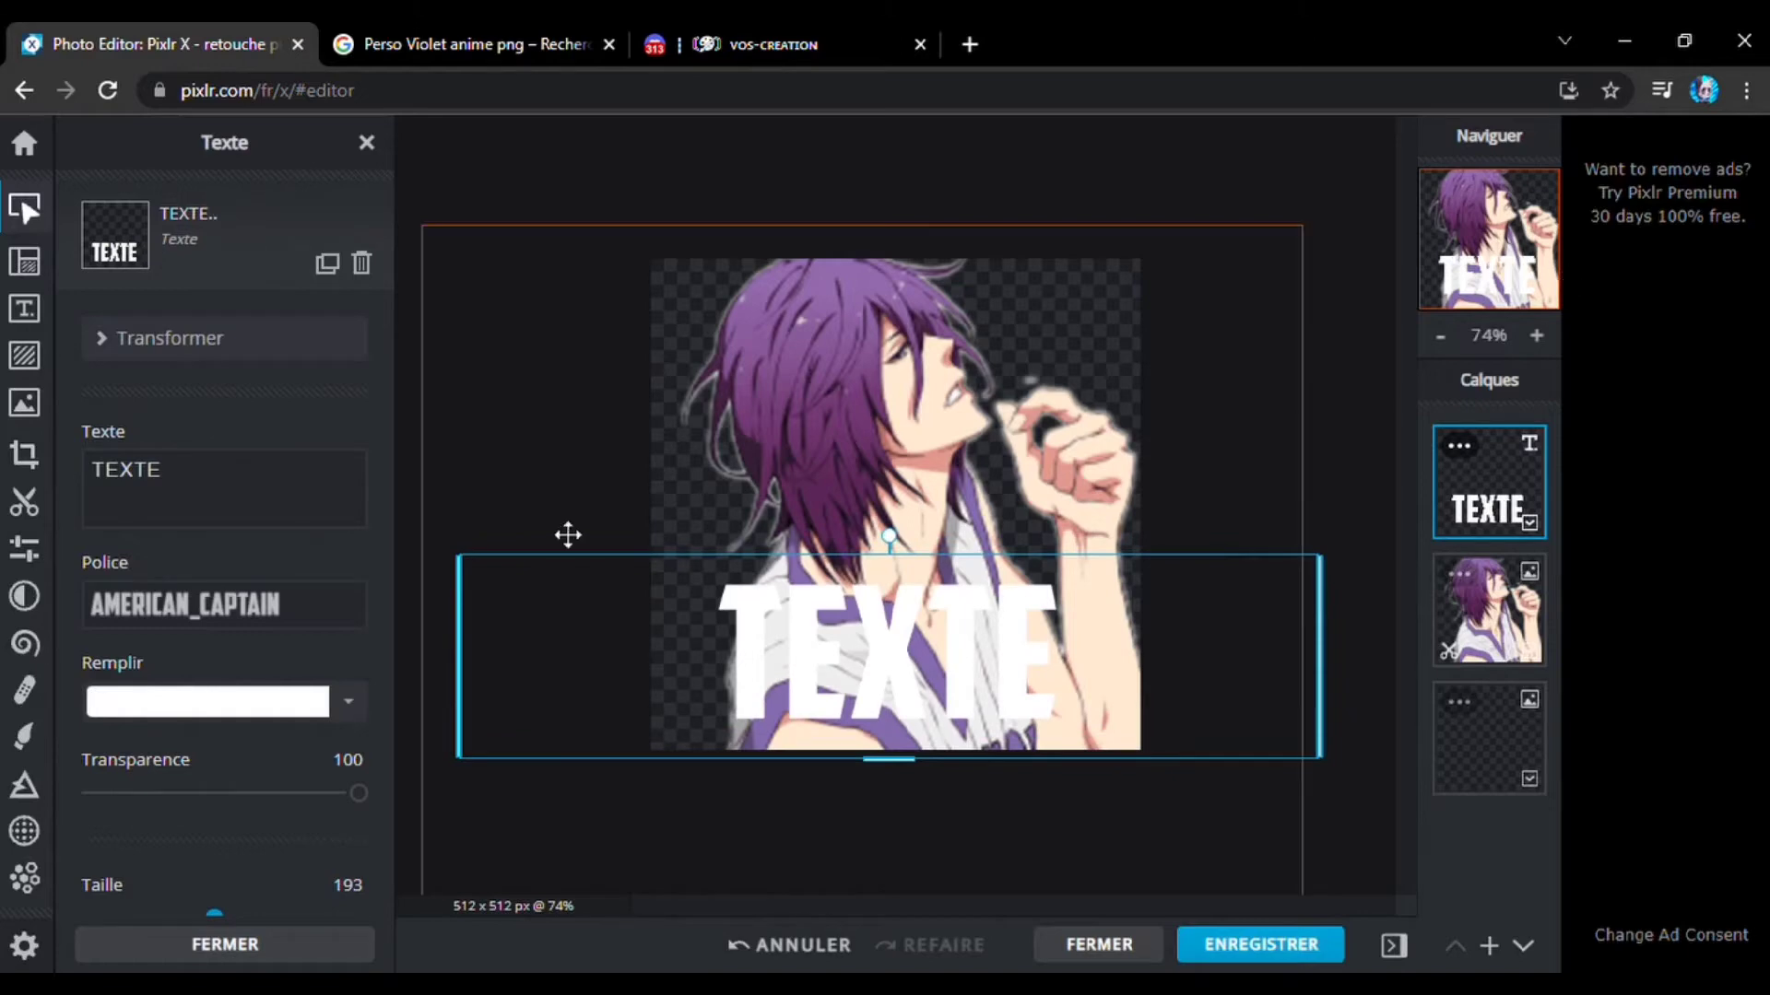
Give the TEXTE lettering a linear gradient fill with purple #9E00FF as its first stop, and copy that hex code.
{"action": "left_click", "coordinate": [346, 715]}
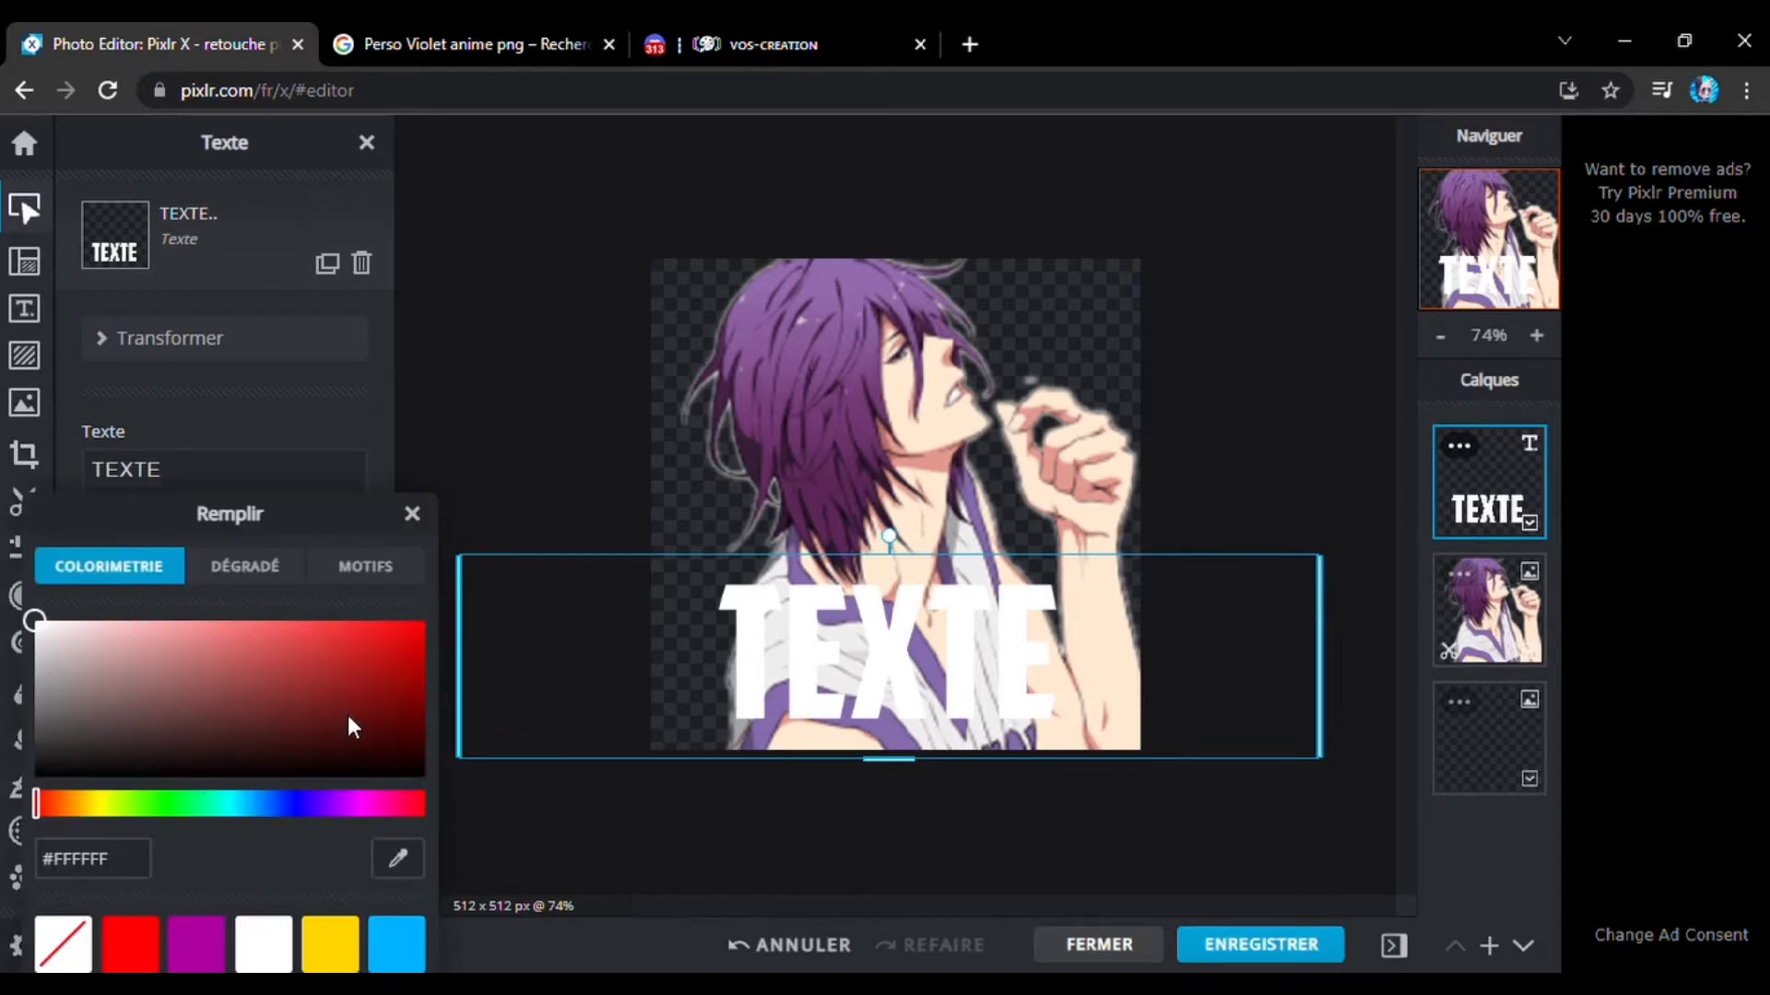
{"action": "left_click", "coordinate": [250, 577]}
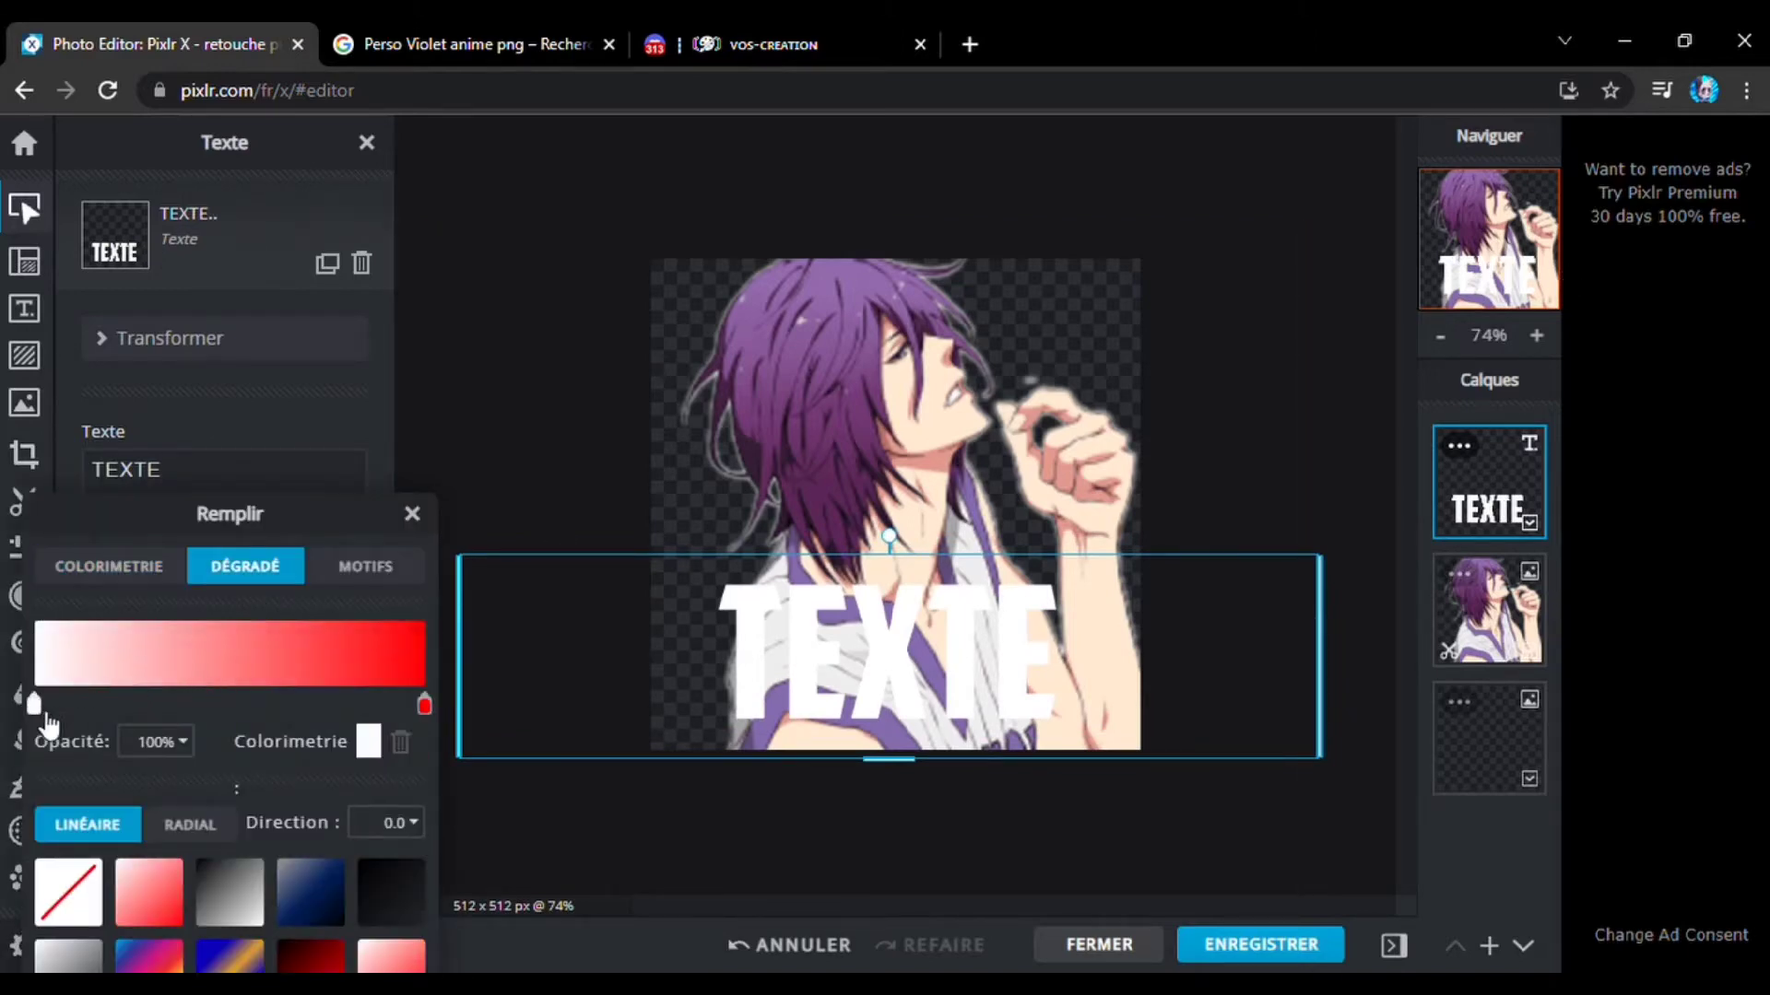
{"action": "left_click", "coordinate": [369, 749]}
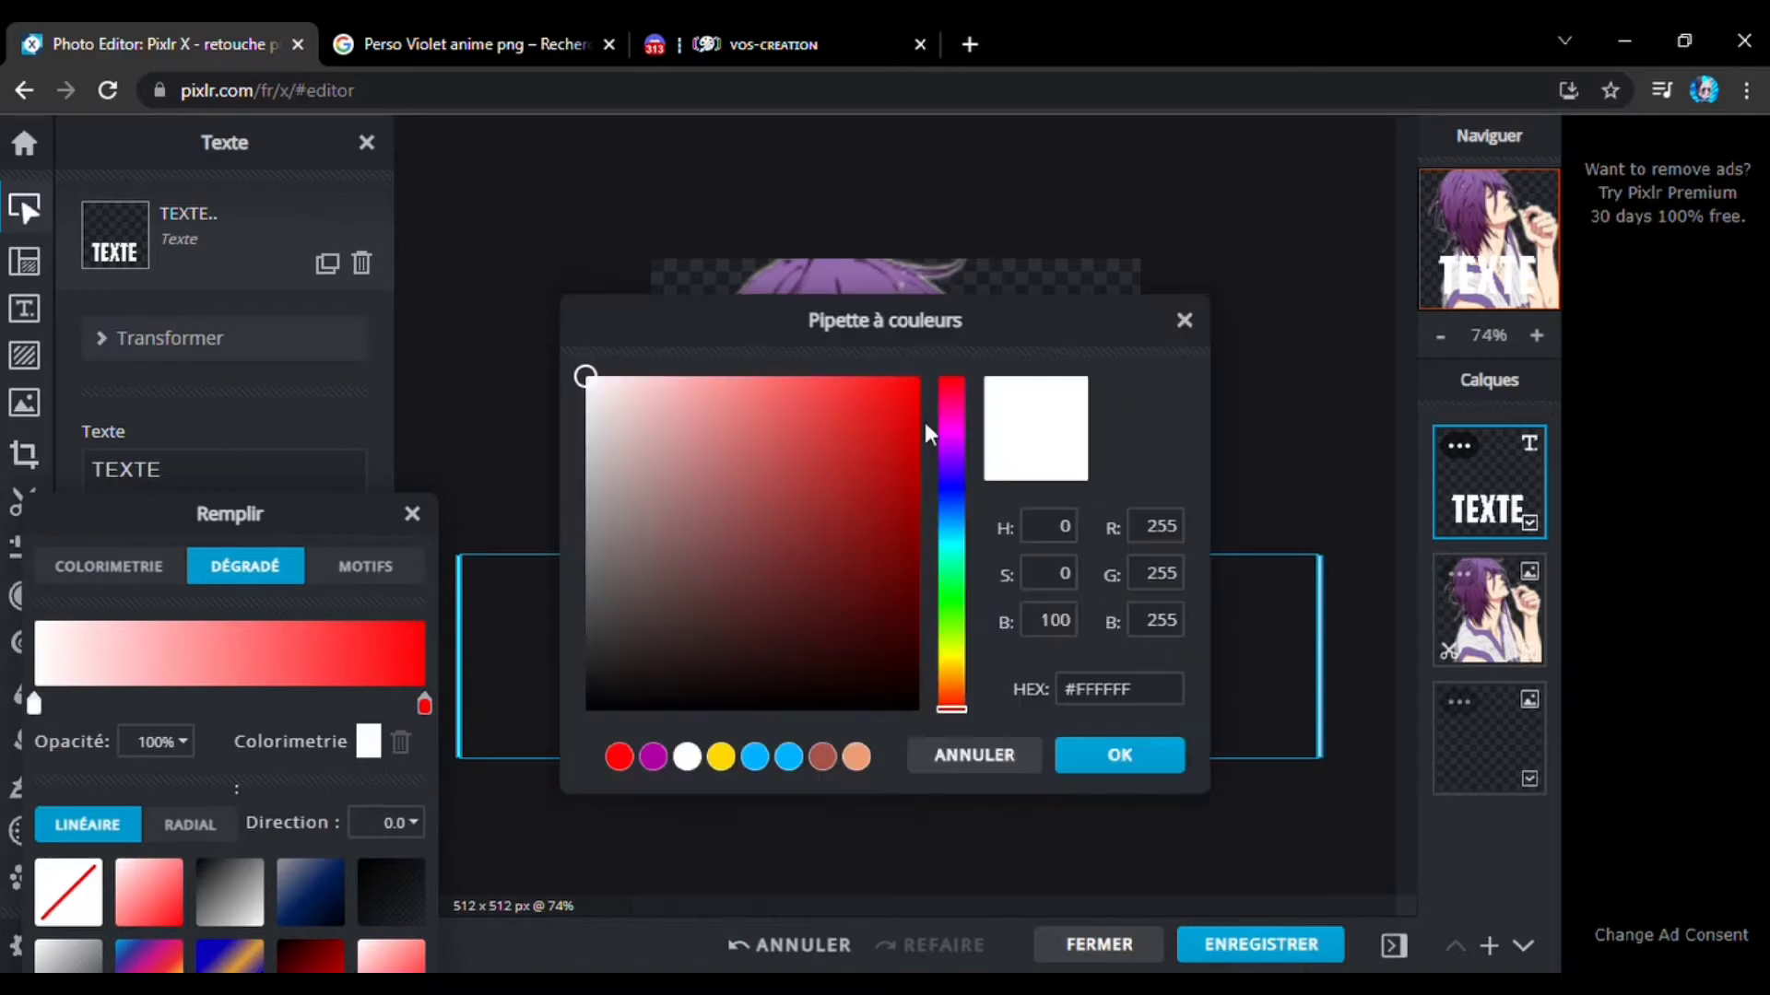
{"action": "left_click_drag", "start_coordinate": [1002, 336], "coordinate": [1226, 445]}
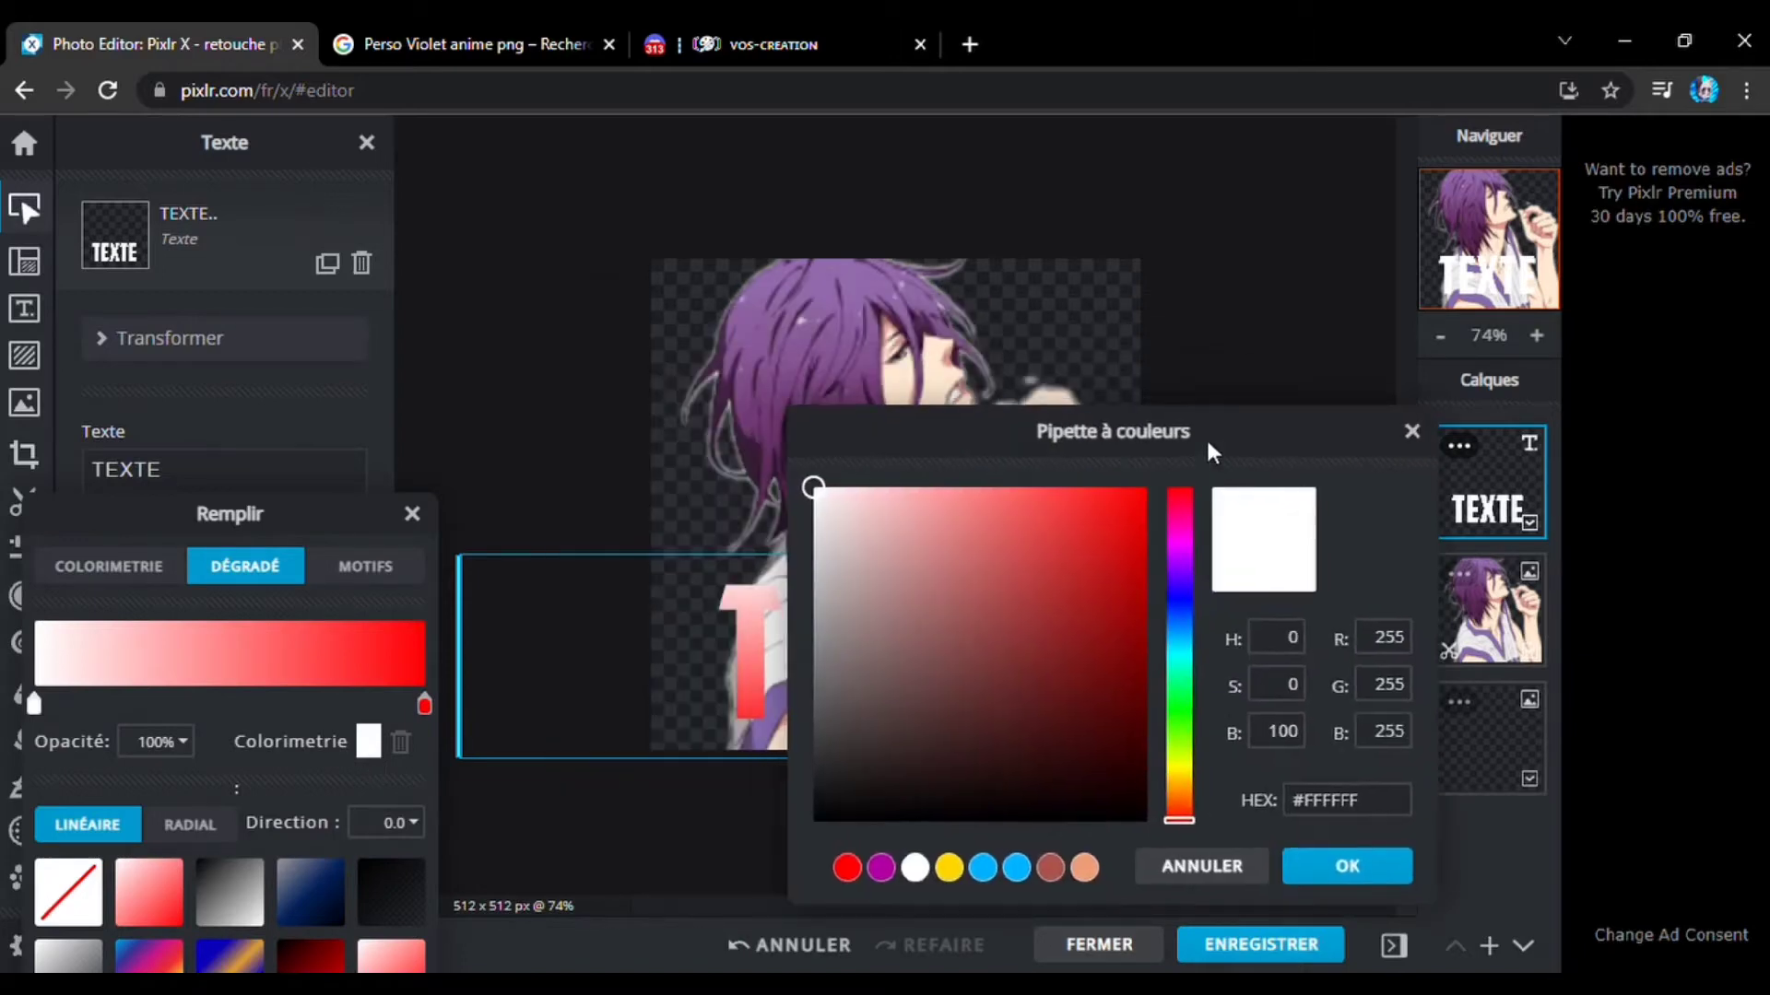
{"action": "left_click", "coordinate": [837, 311]}
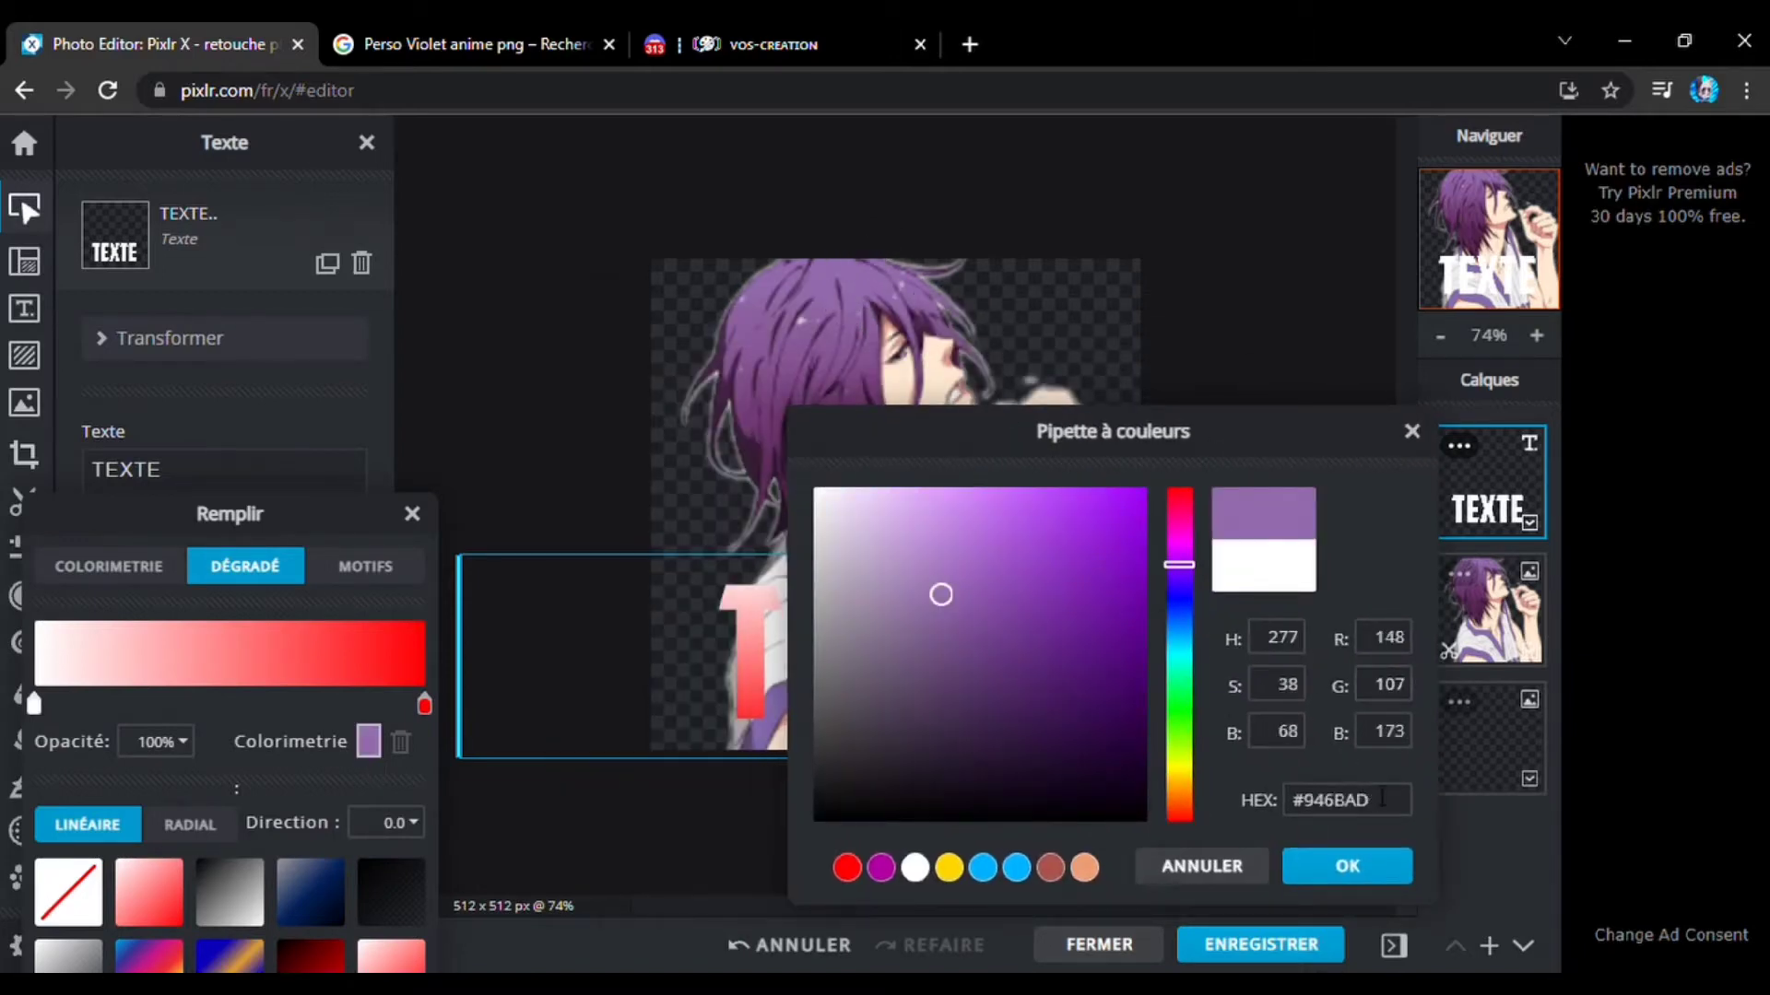
{"action": "left_click_drag", "start_coordinate": [955, 582], "coordinate": [1183, 454]}
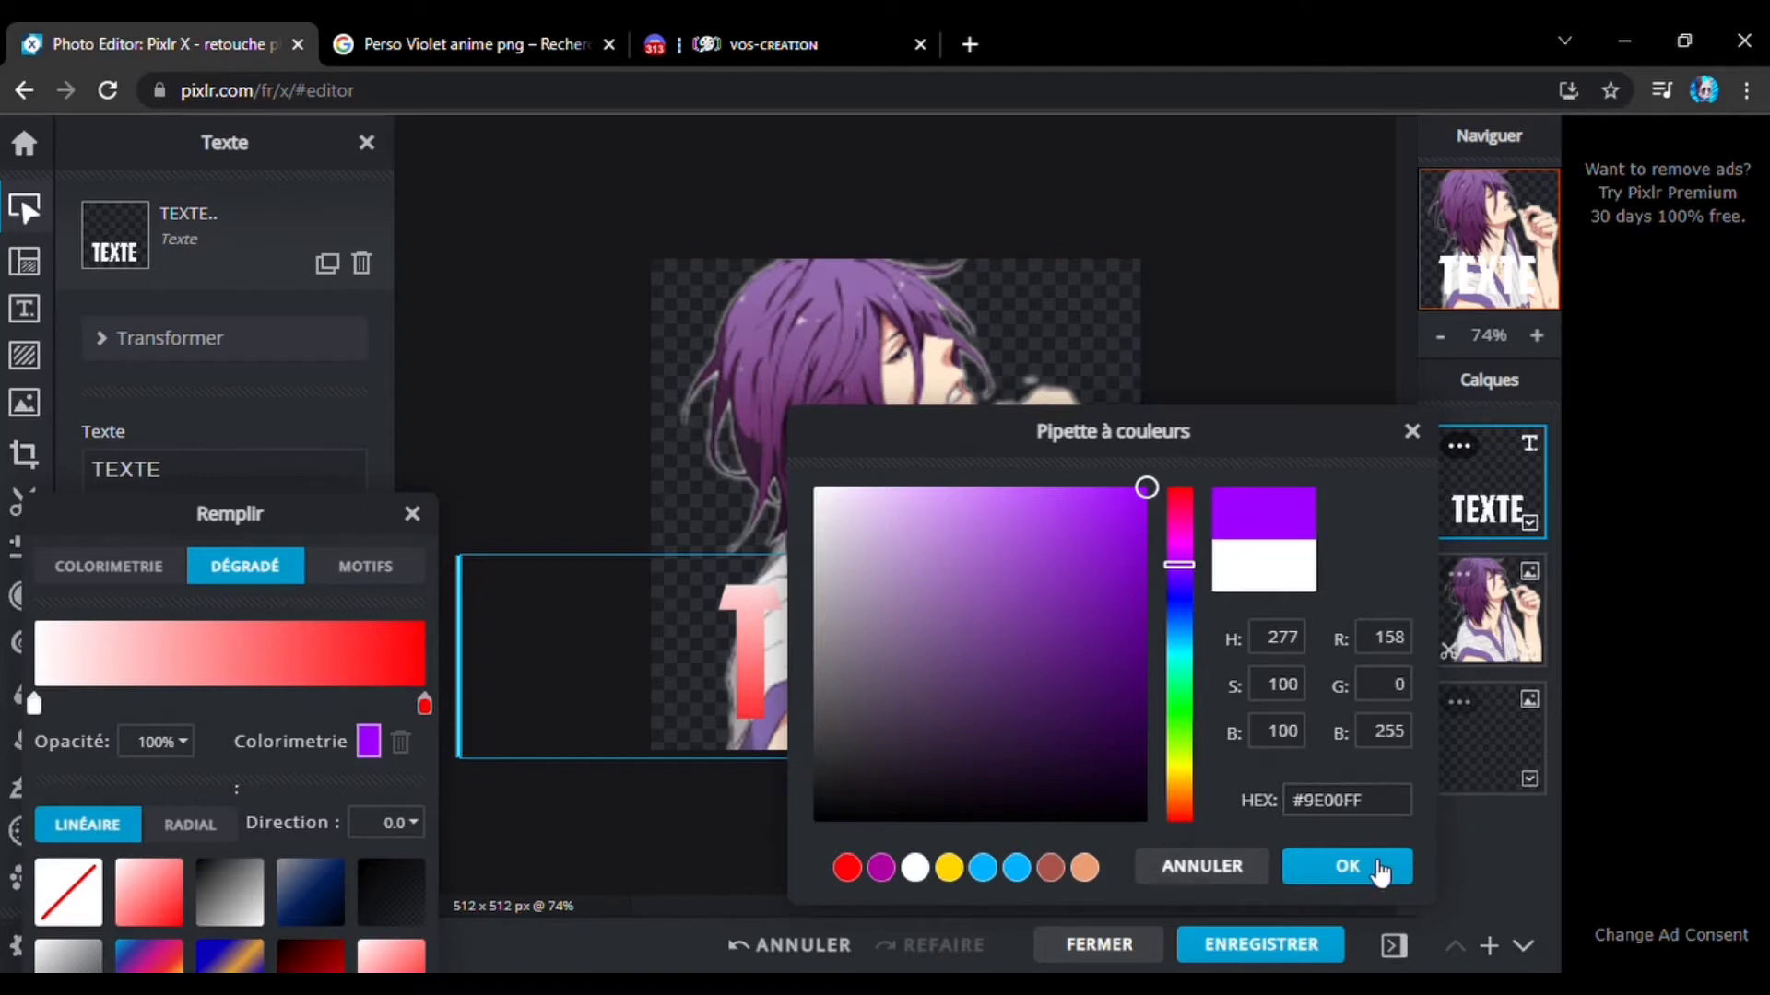
{"action": "left_click", "coordinate": [1346, 800]}
{"action": "key", "text": "ctrl+c"}
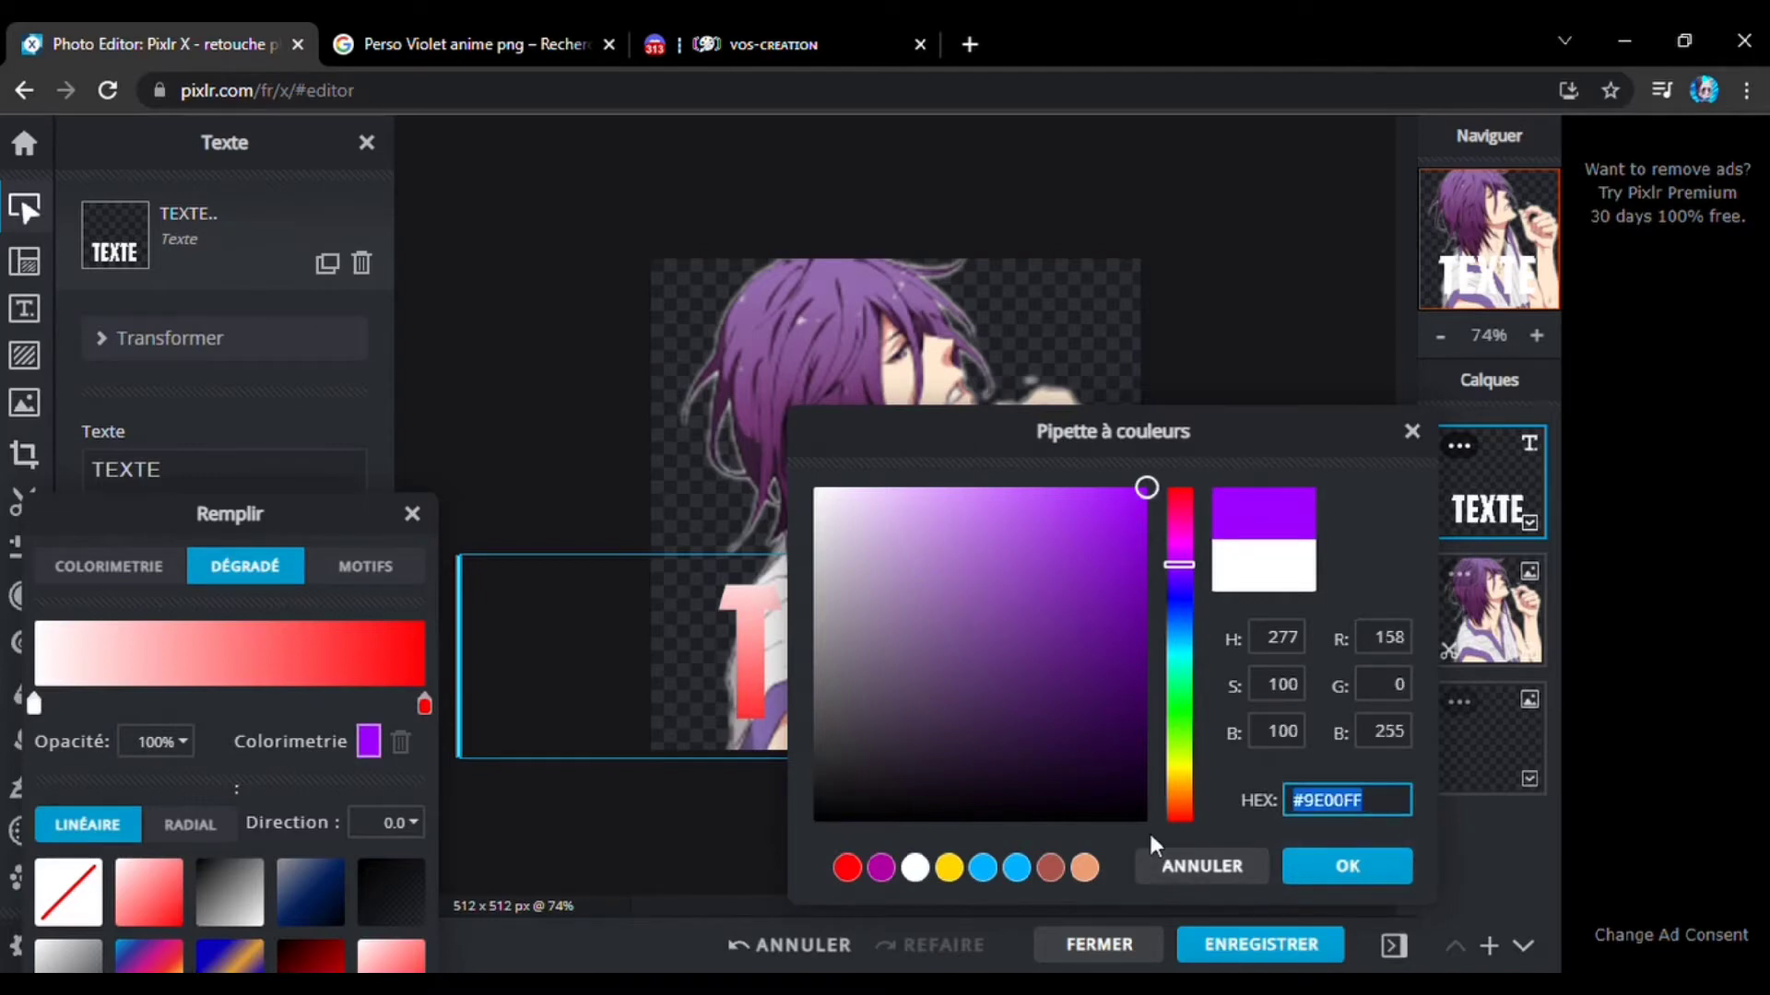
{"action": "left_click", "coordinate": [1341, 869]}
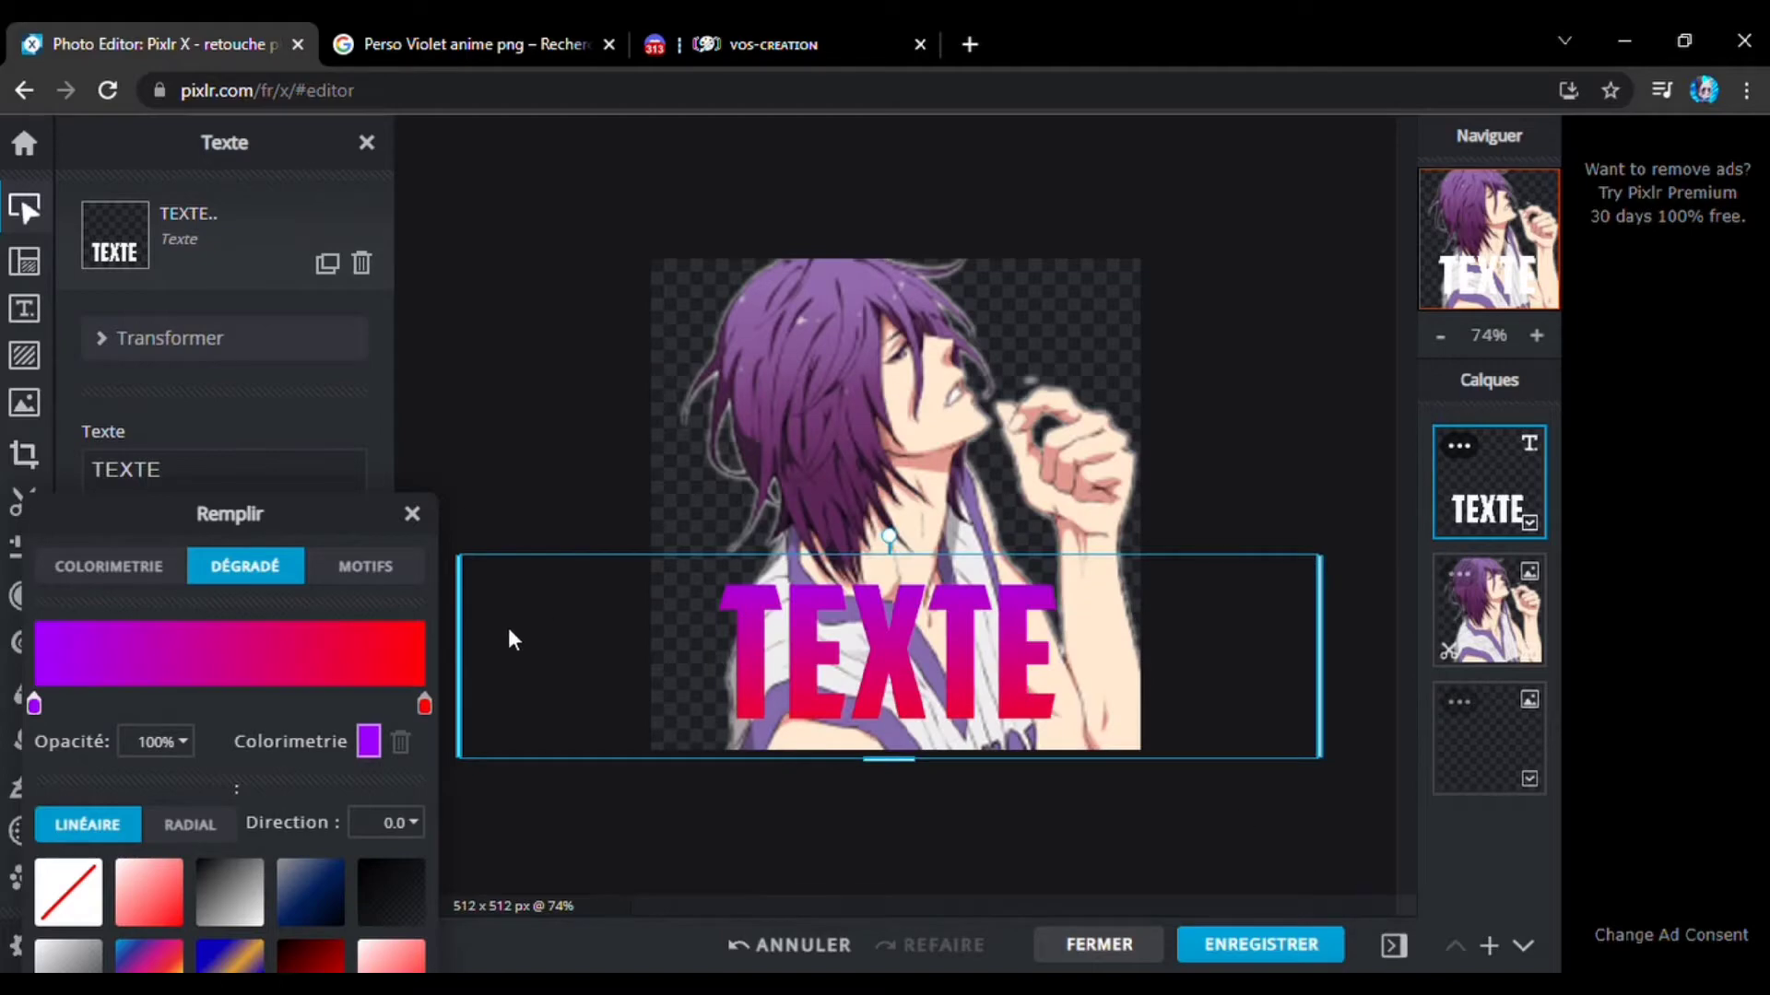
Set the gradient's end stop to the darker purple #7200B7 and move it inward to about three quarters of the gradient's length.
{"action": "left_click", "coordinate": [424, 706]}
{"action": "left_click", "coordinate": [369, 741]}
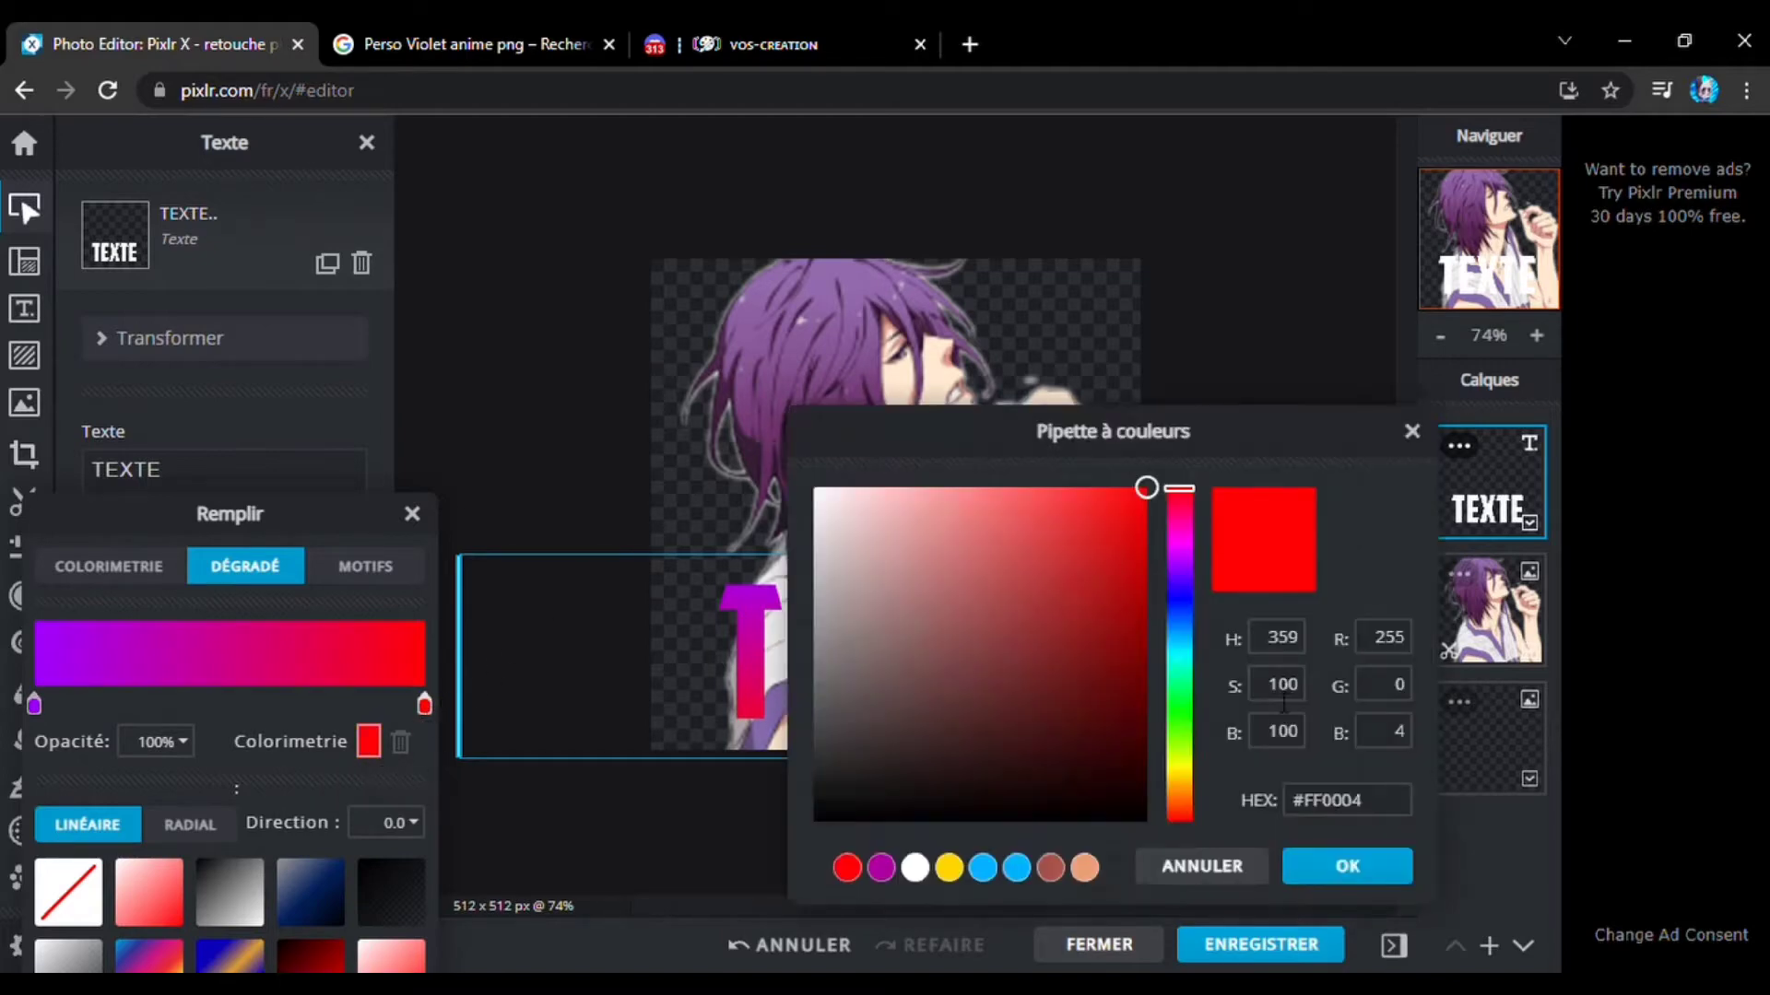
{"action": "left_click", "coordinate": [1382, 814]}
{"action": "key", "text": "BackSpace"}
{"action": "key", "text": "ctrl+v"}
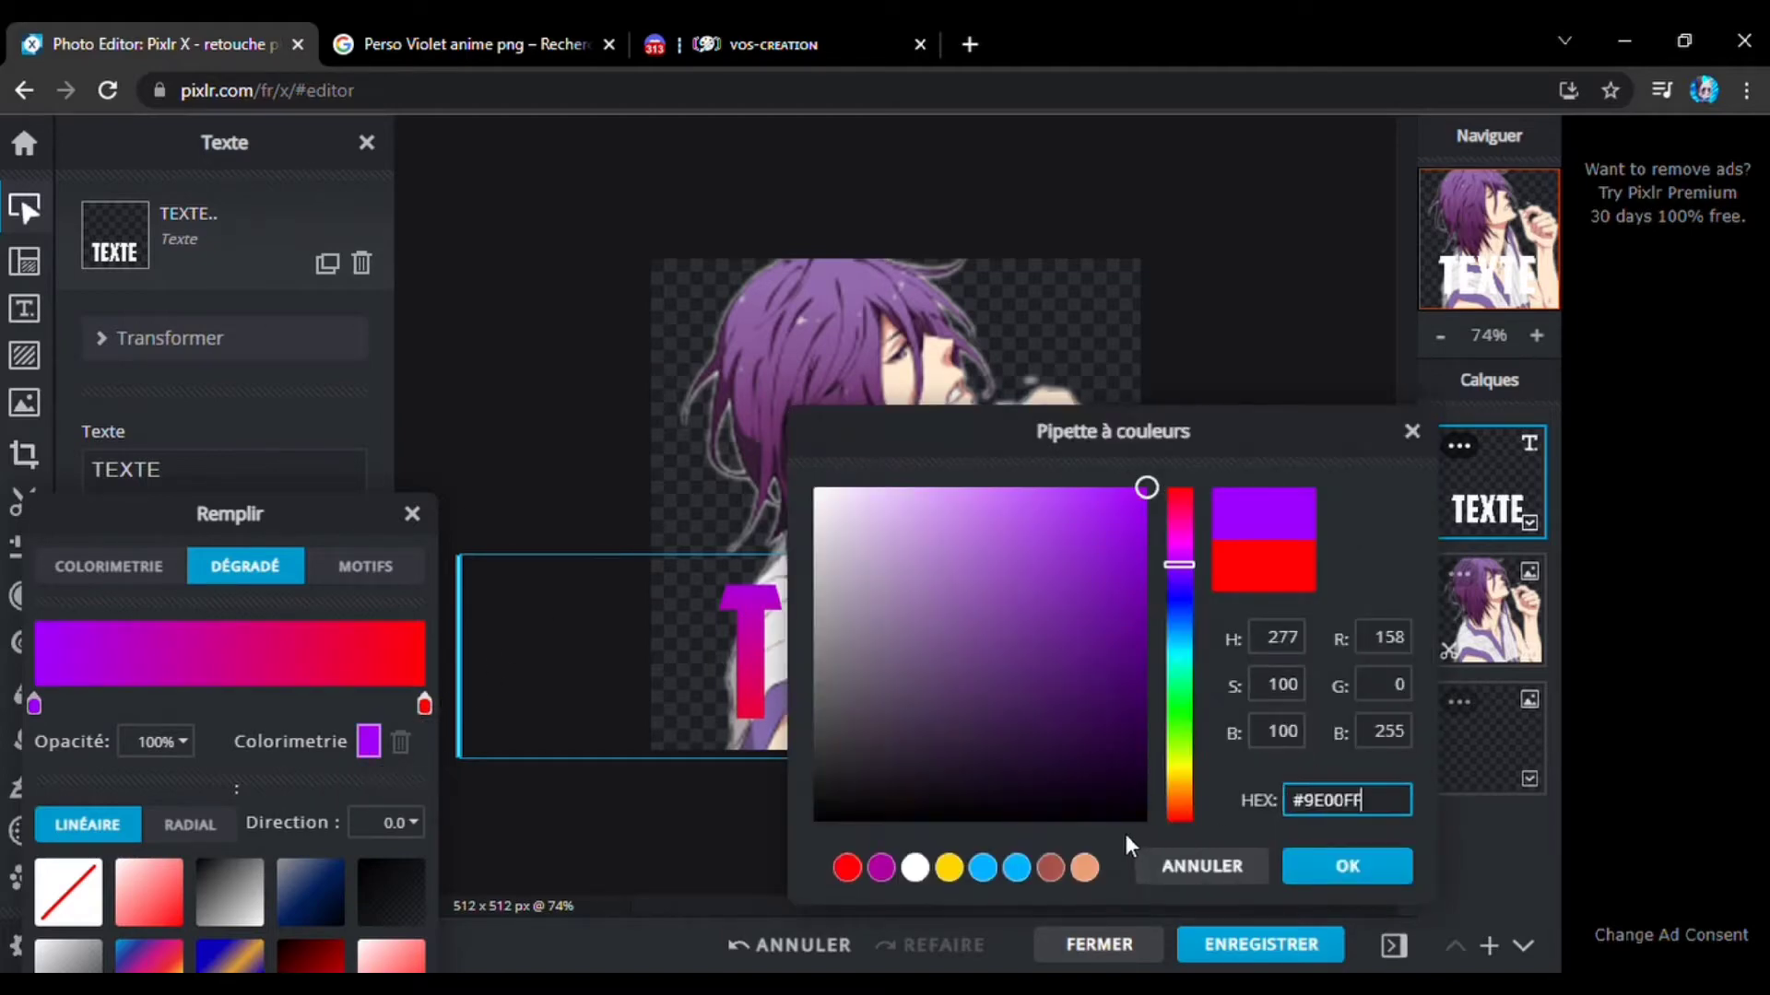
{"action": "left_click_drag", "start_coordinate": [1112, 538], "coordinate": [1183, 584]}
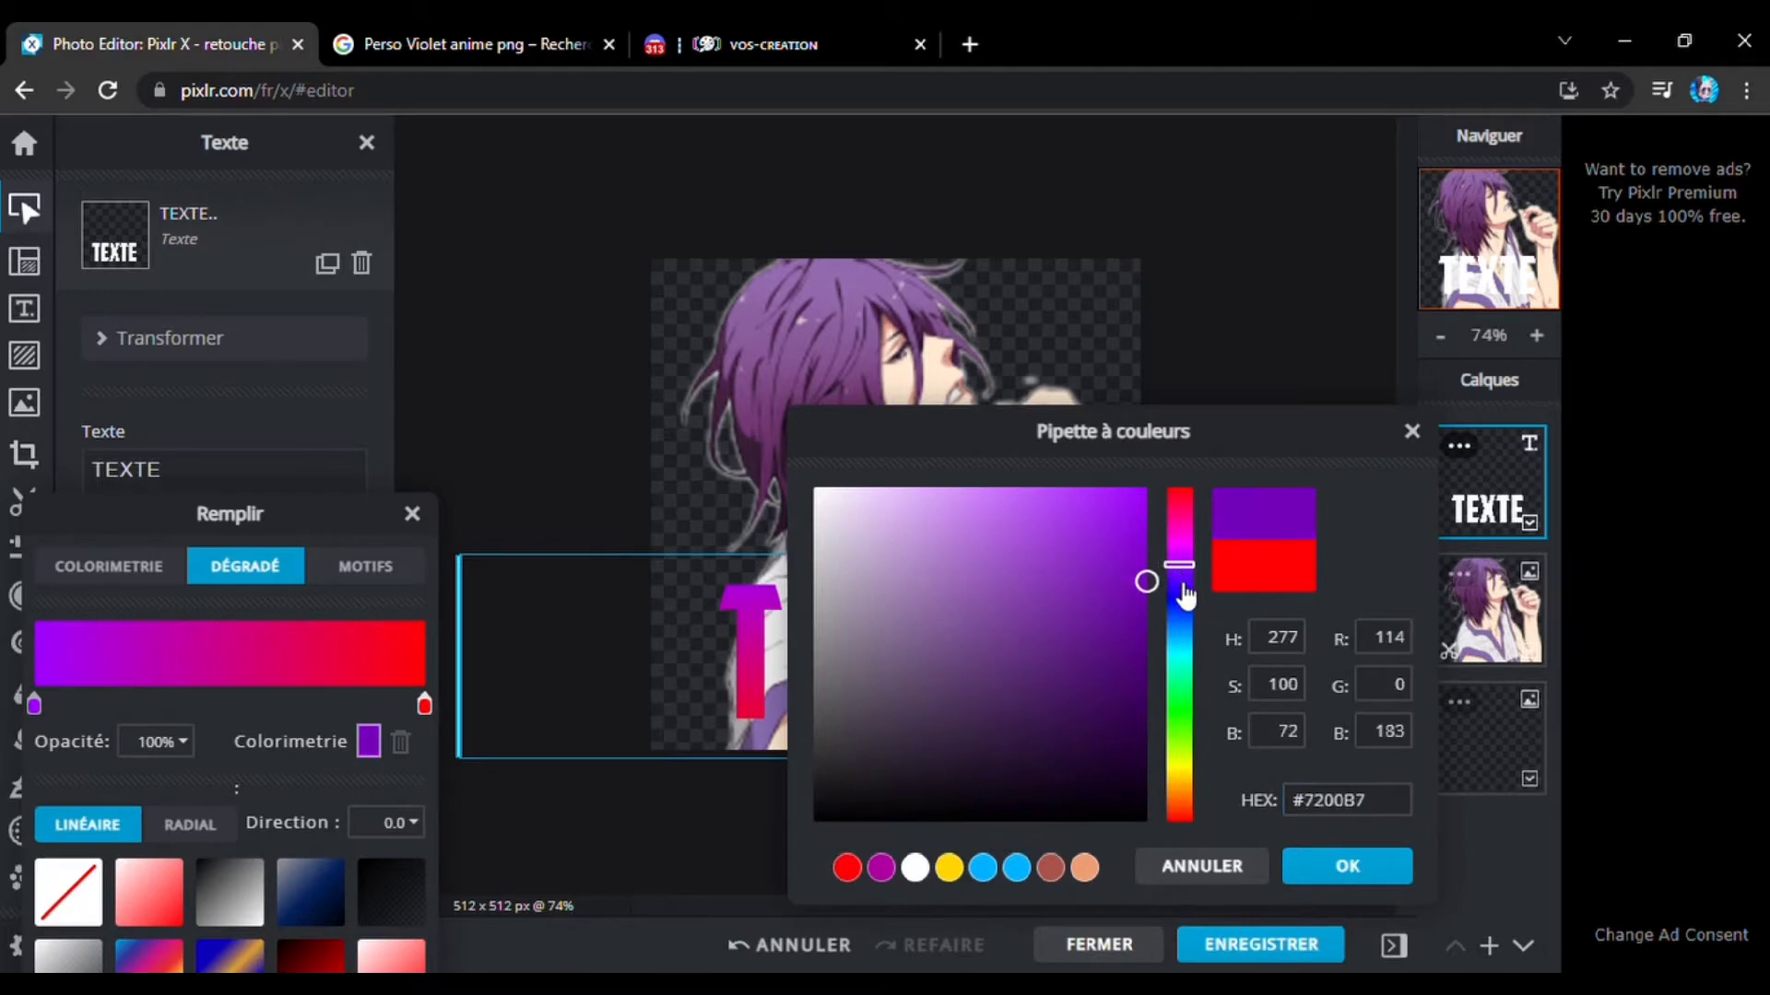
{"action": "left_click", "coordinate": [1343, 861]}
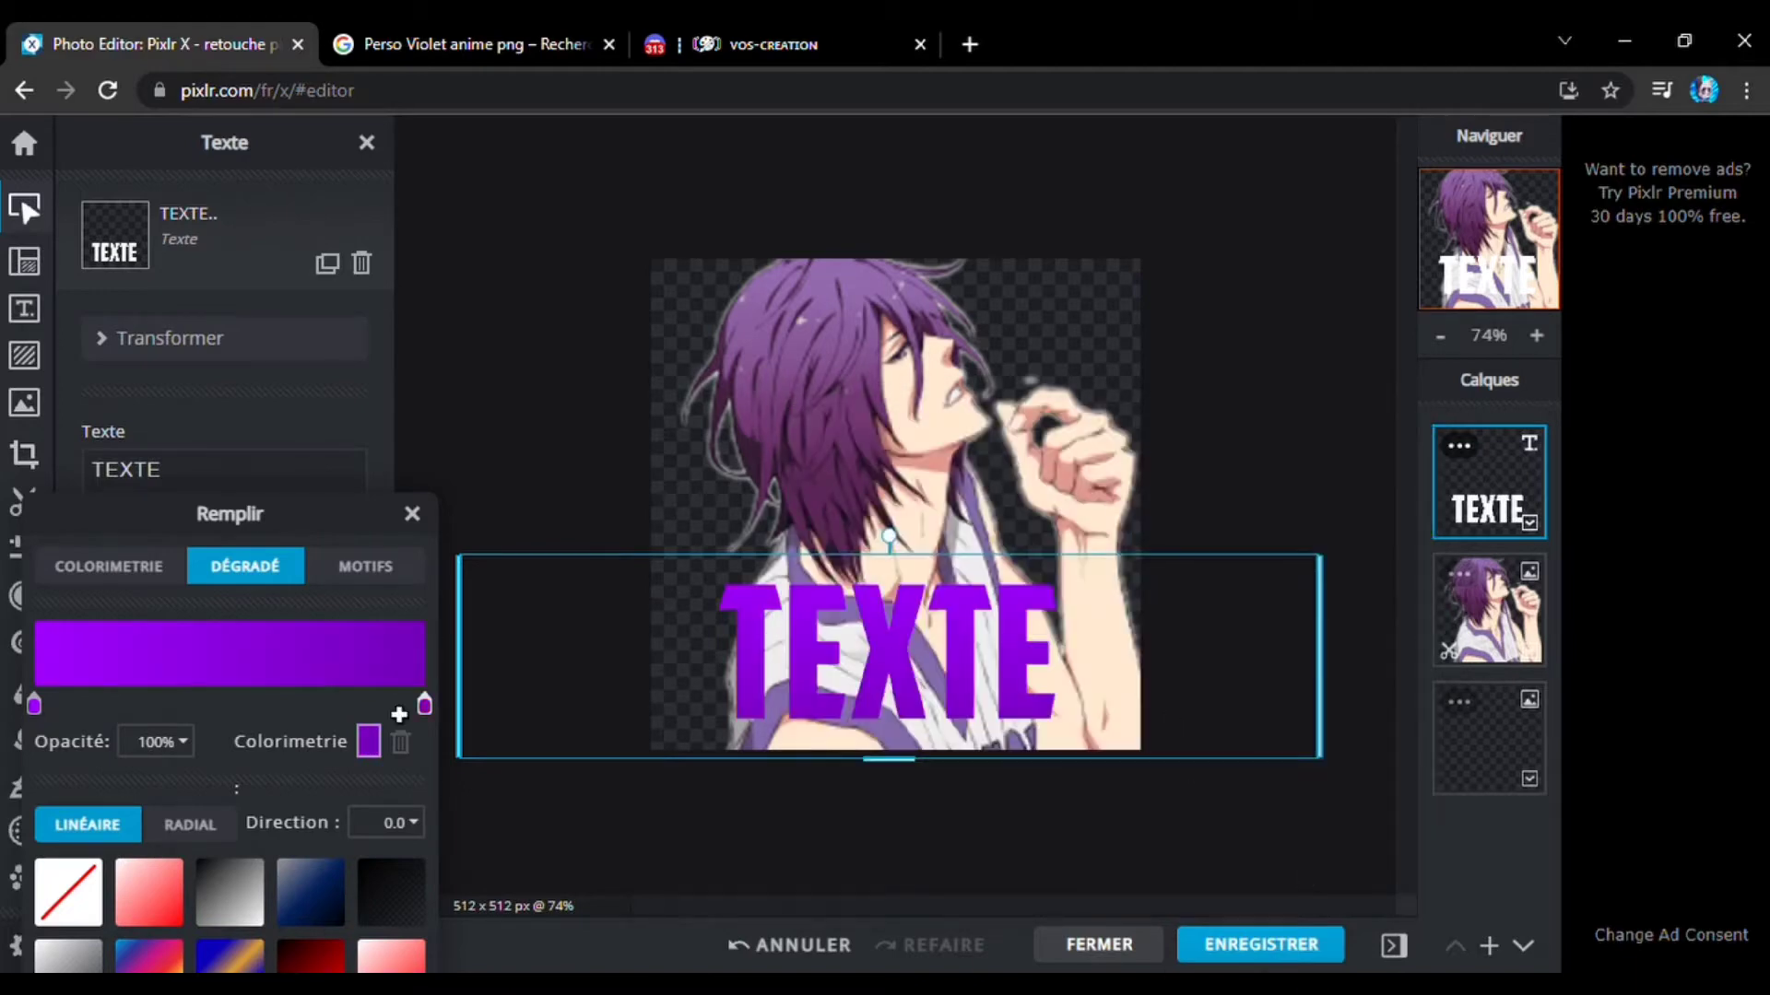
{"action": "left_click_drag", "start_coordinate": [439, 712], "coordinate": [330, 726]}
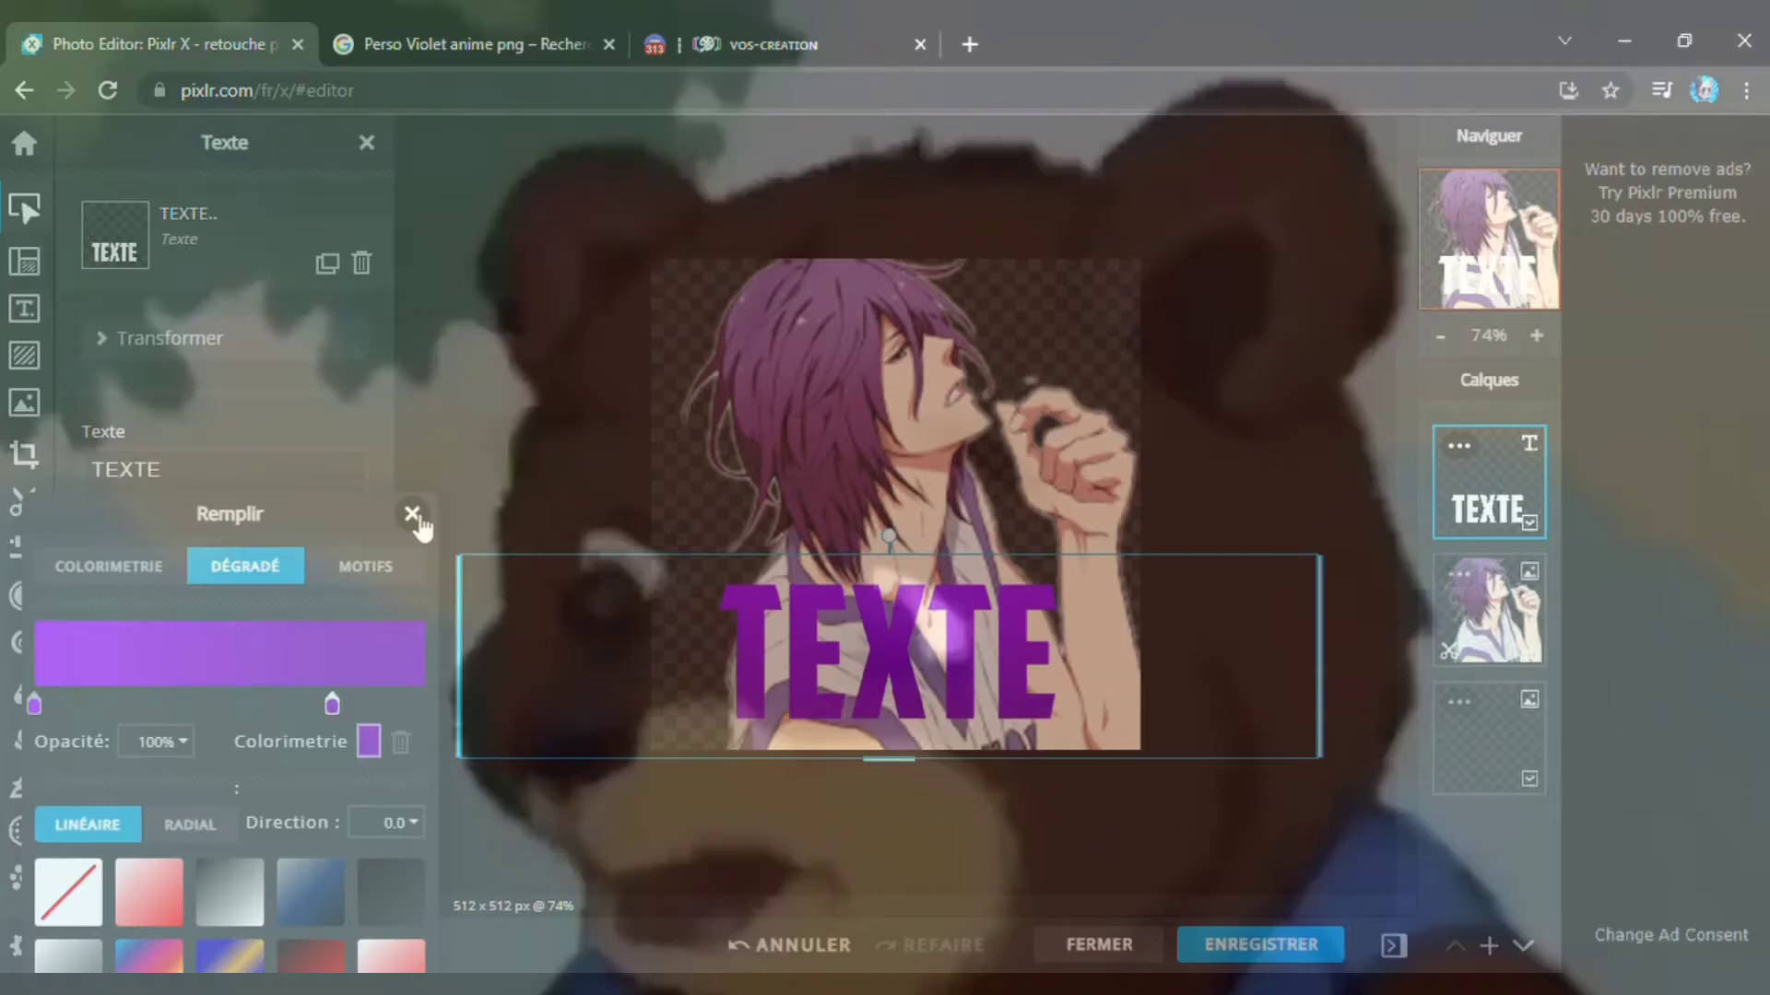
{"action": "left_click", "coordinate": [412, 514]}
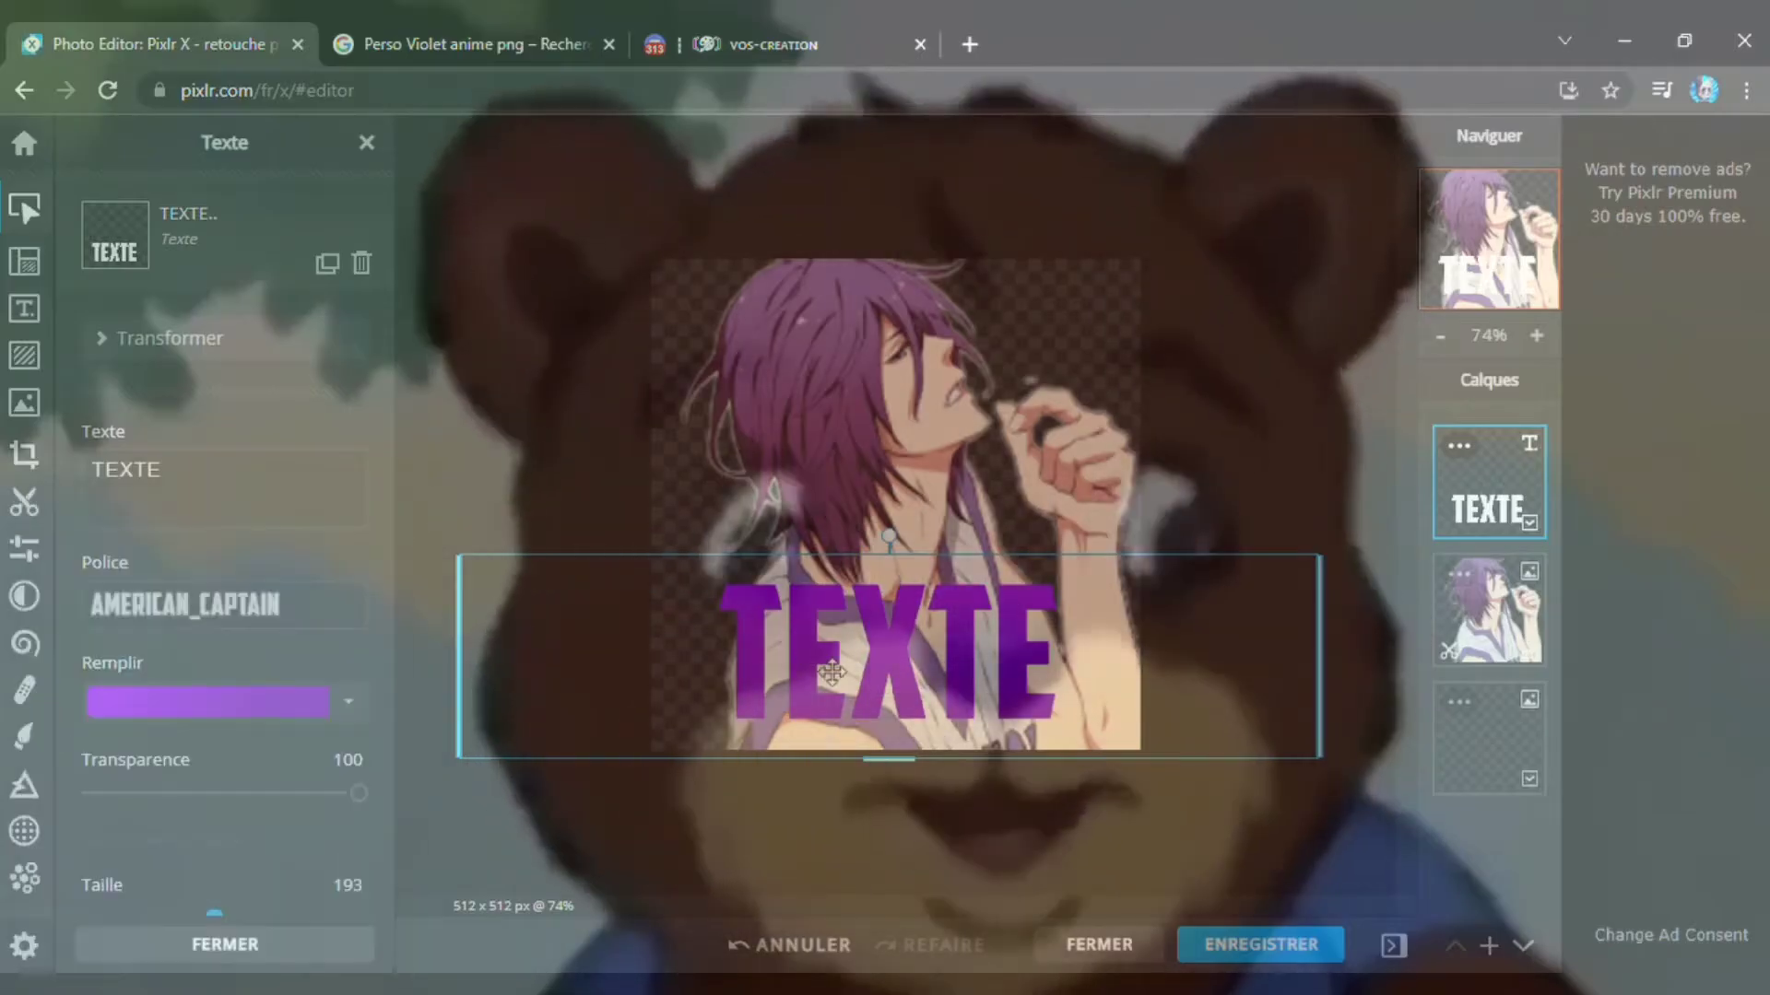
Centre the TEXTE lettering horizontally on the canvas and look over its italic and bold style options.
{"action": "left_click_drag", "start_coordinate": [853, 688], "coordinate": [862, 693]}
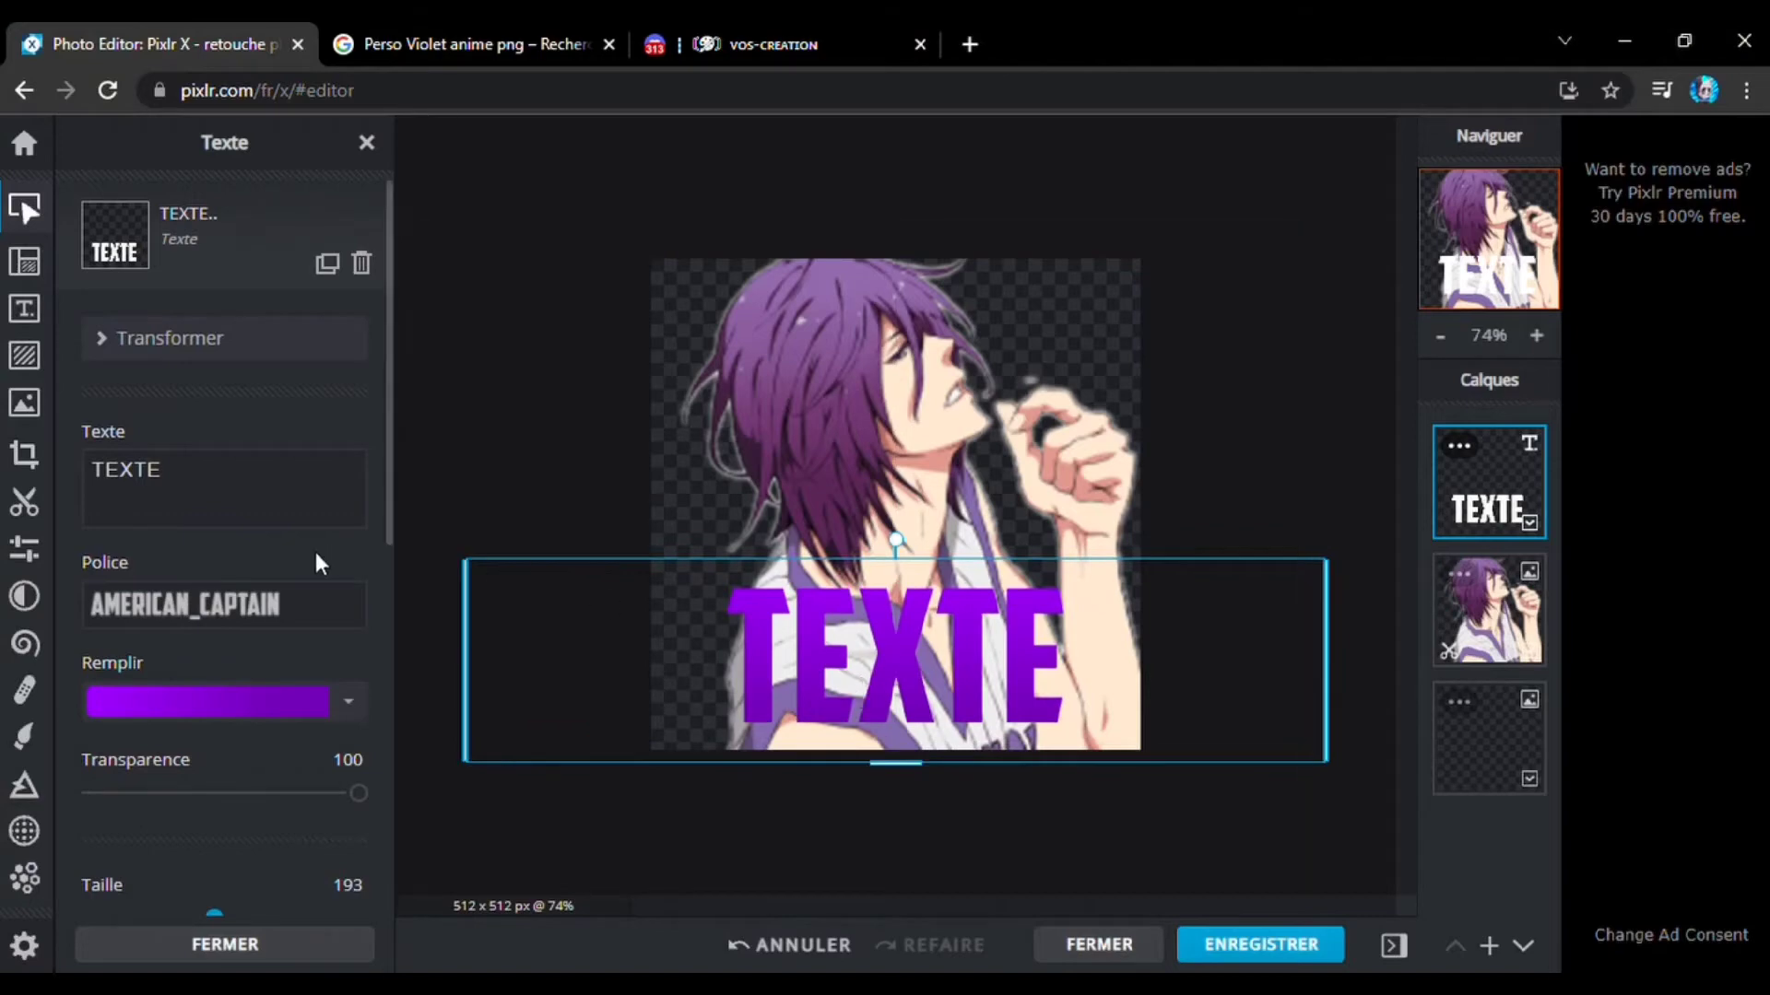
{"action": "scroll", "coordinate": [317, 562], "scroll_direction": "down", "scroll_amount": 5}
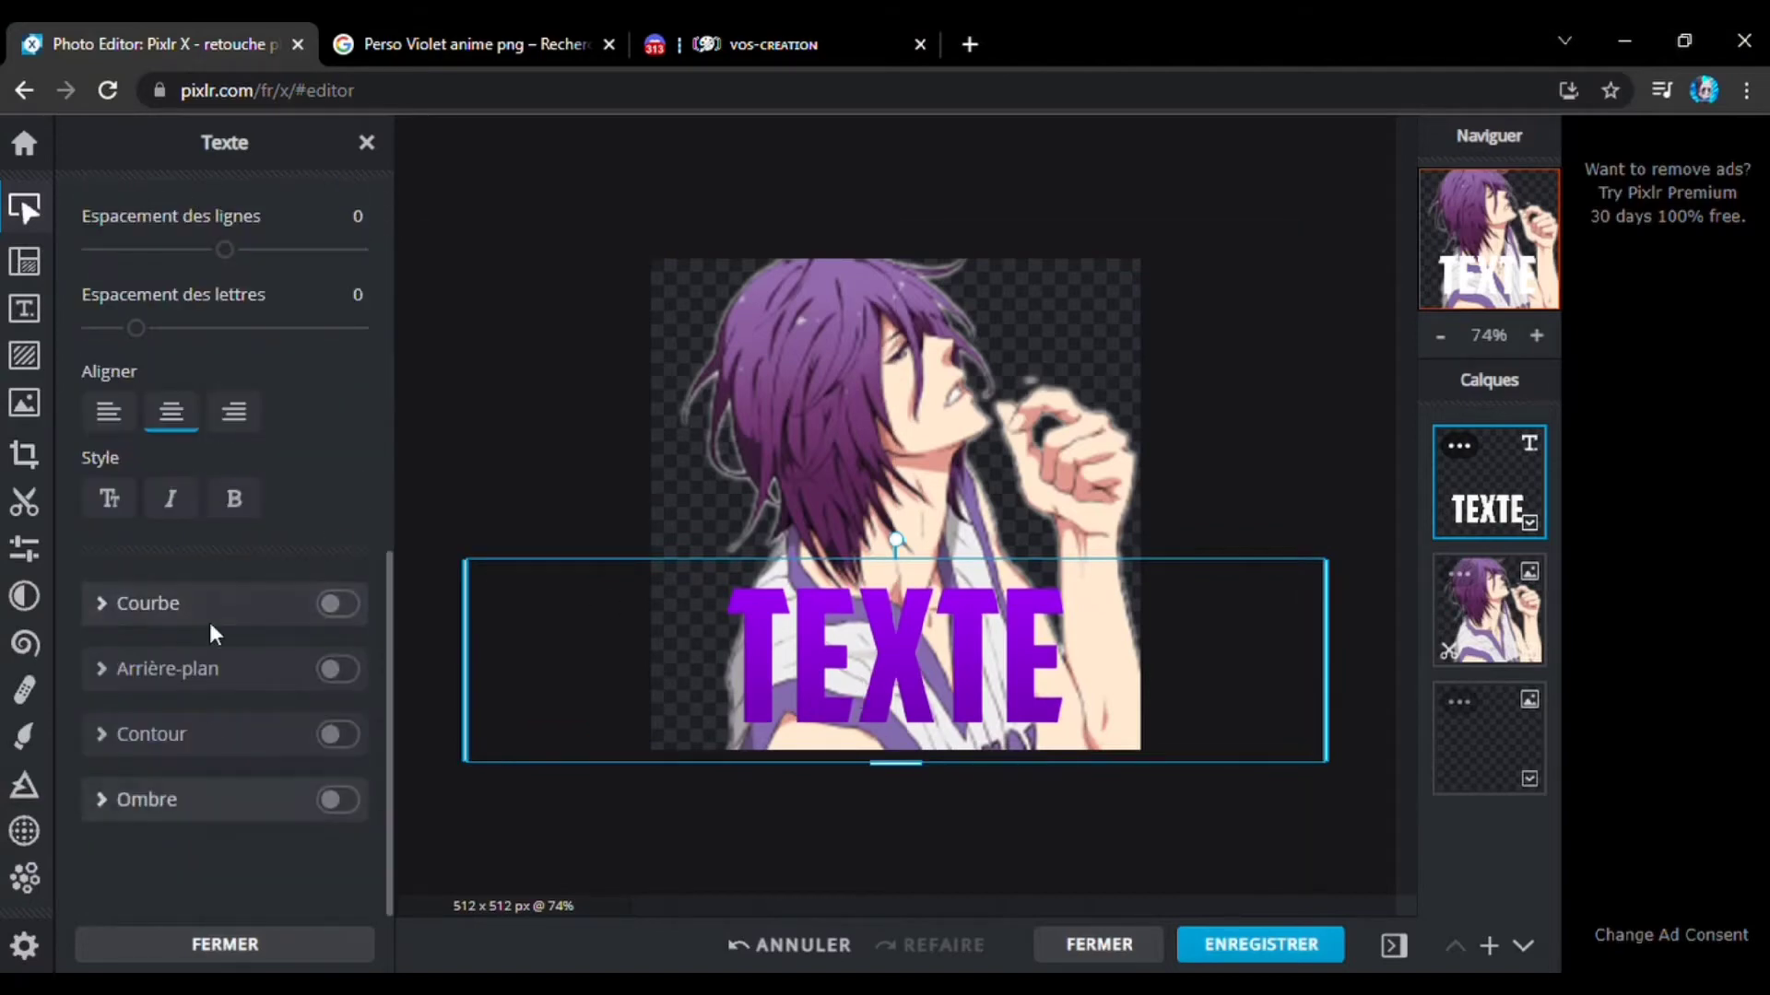
{"action": "scroll", "coordinate": [368, 490], "scroll_direction": "up", "scroll_amount": 2}
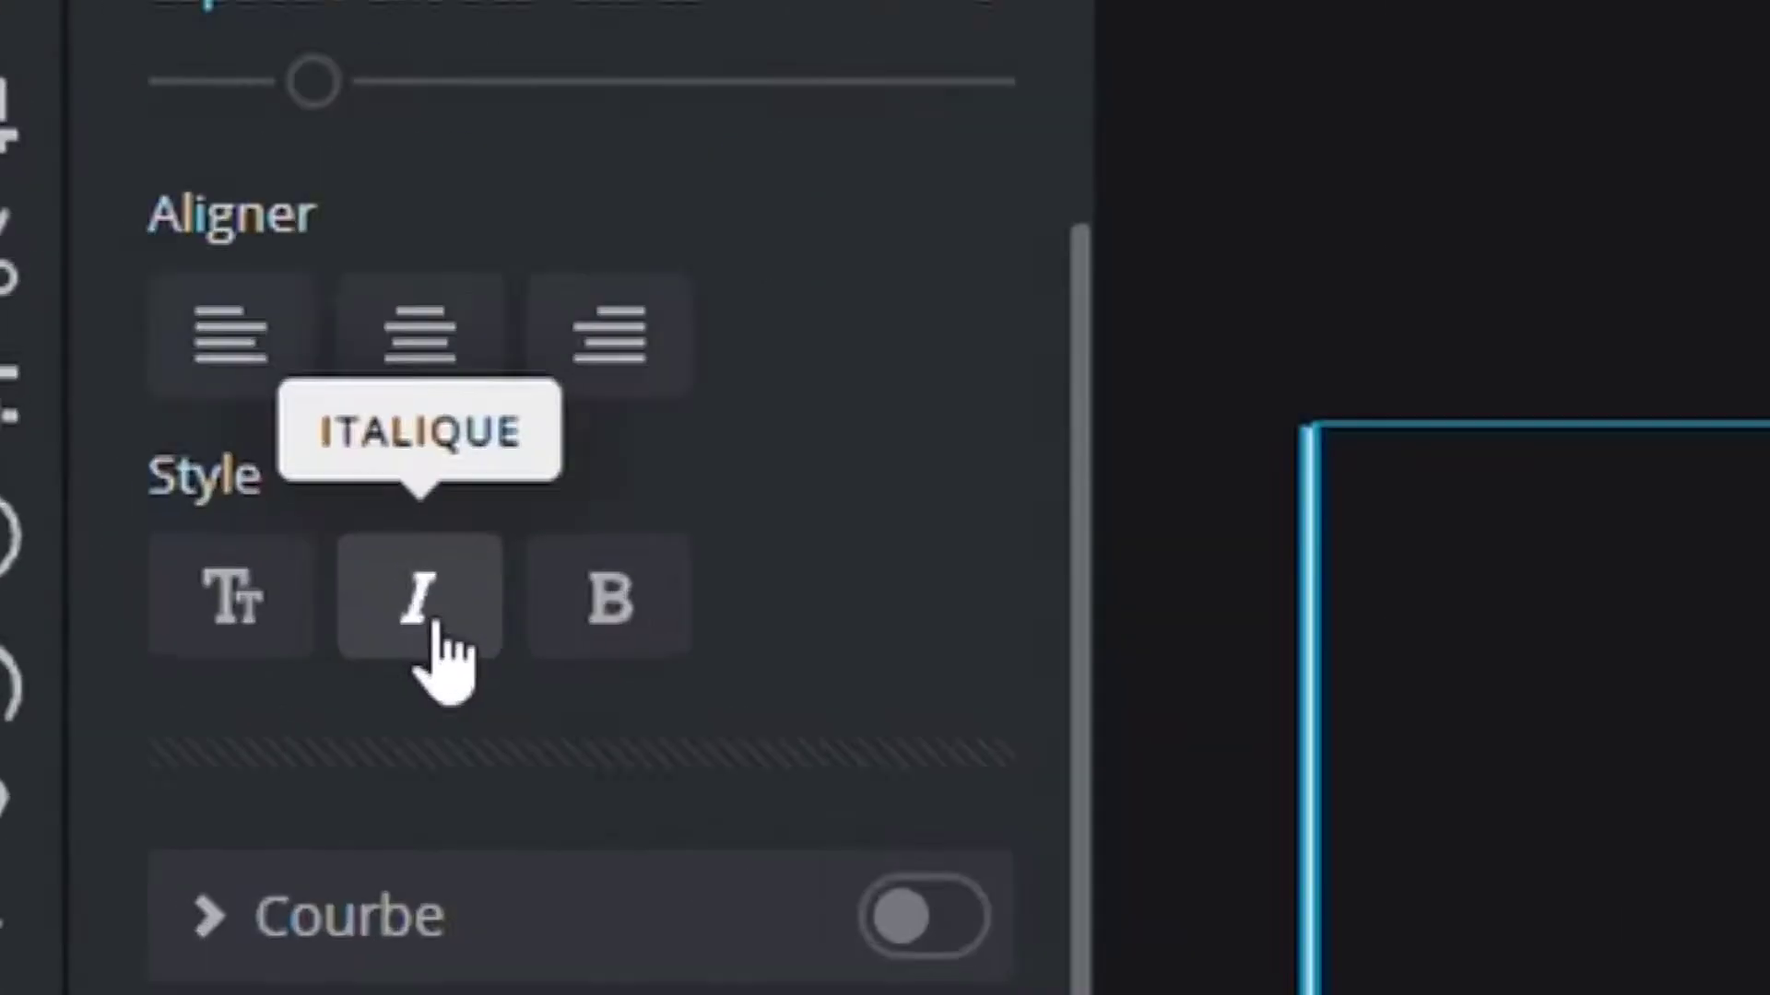
{"action": "left_click", "coordinate": [175, 623]}
{"action": "left_click", "coordinate": [637, 574]}
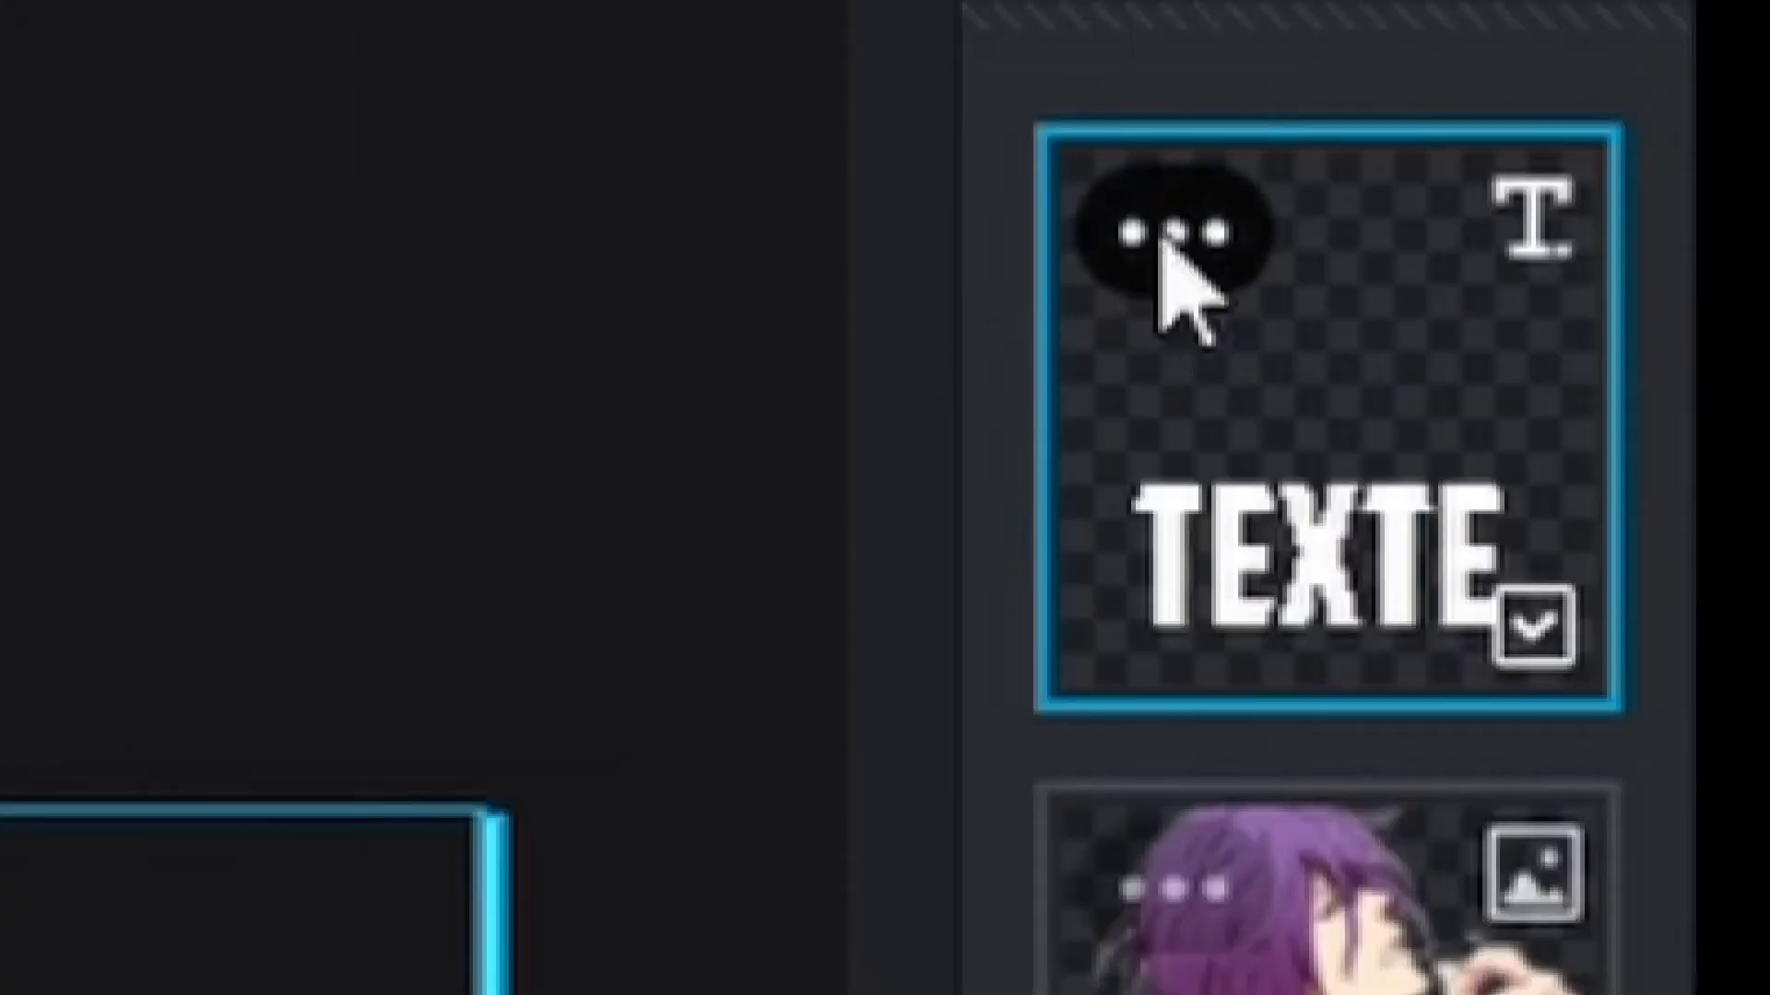
Duplicate the TEXTE layer and merge the copy down into the original to turn the lettering into an image layer.
{"action": "left_click", "coordinate": [1171, 232]}
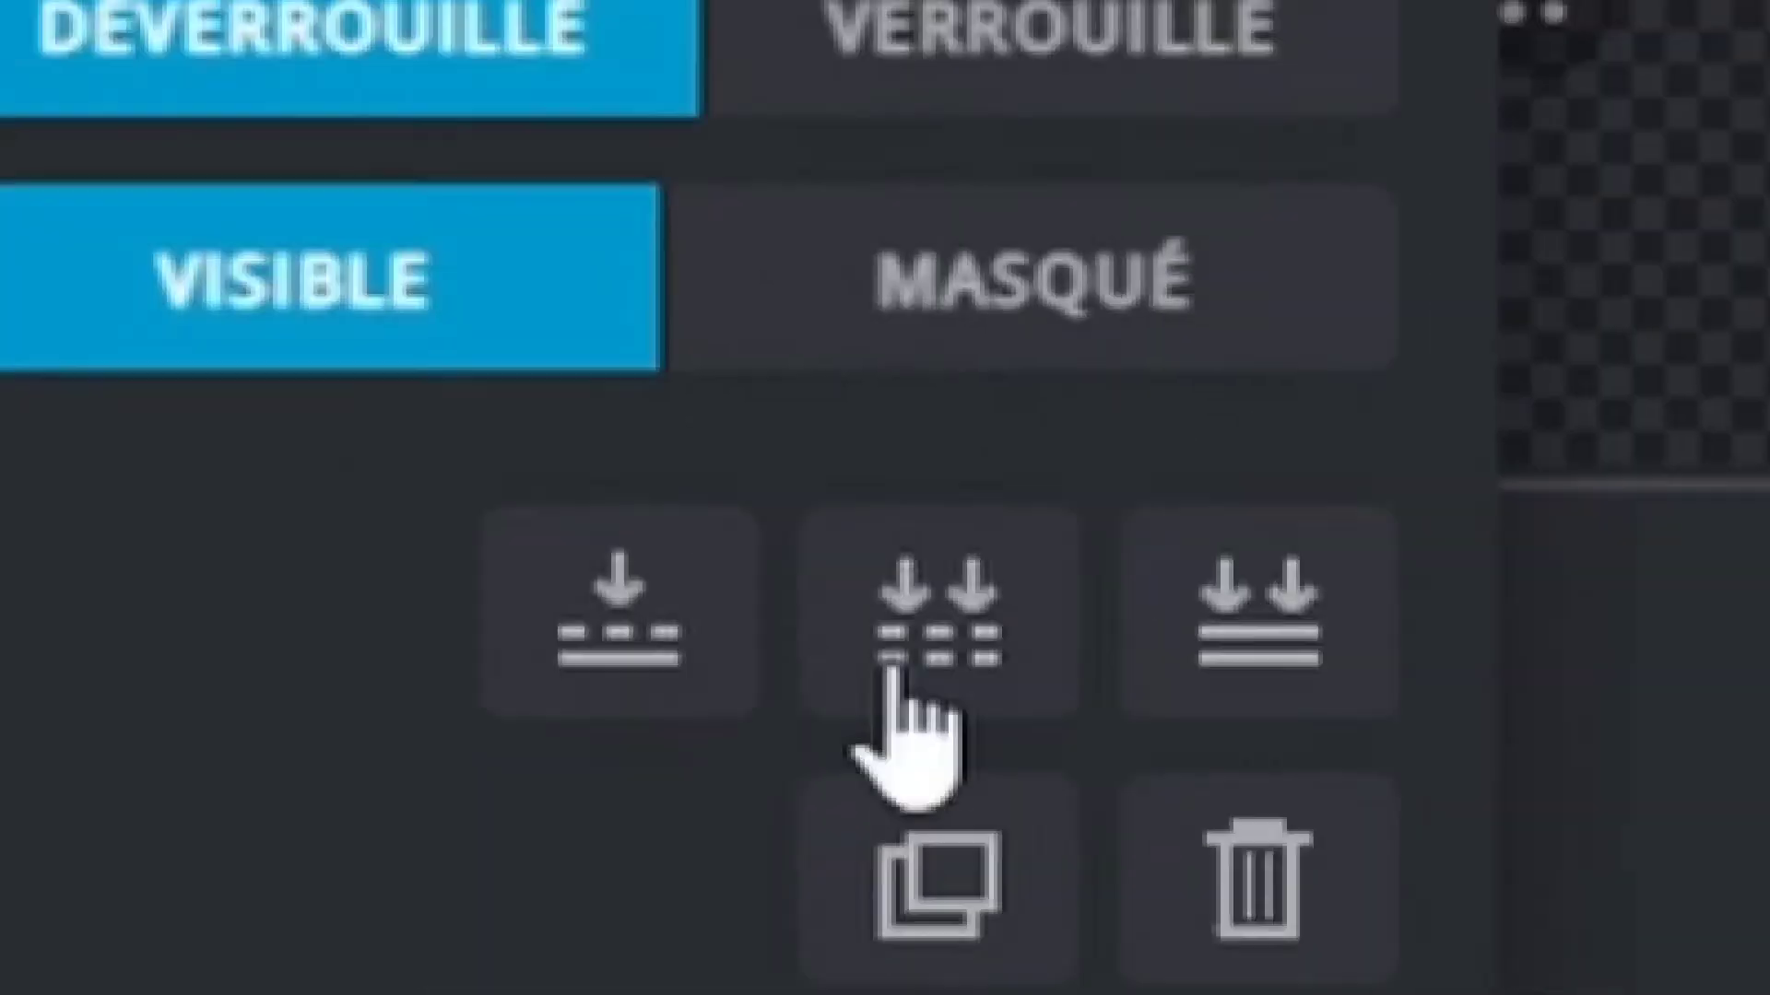
{"action": "left_click", "coordinate": [954, 885]}
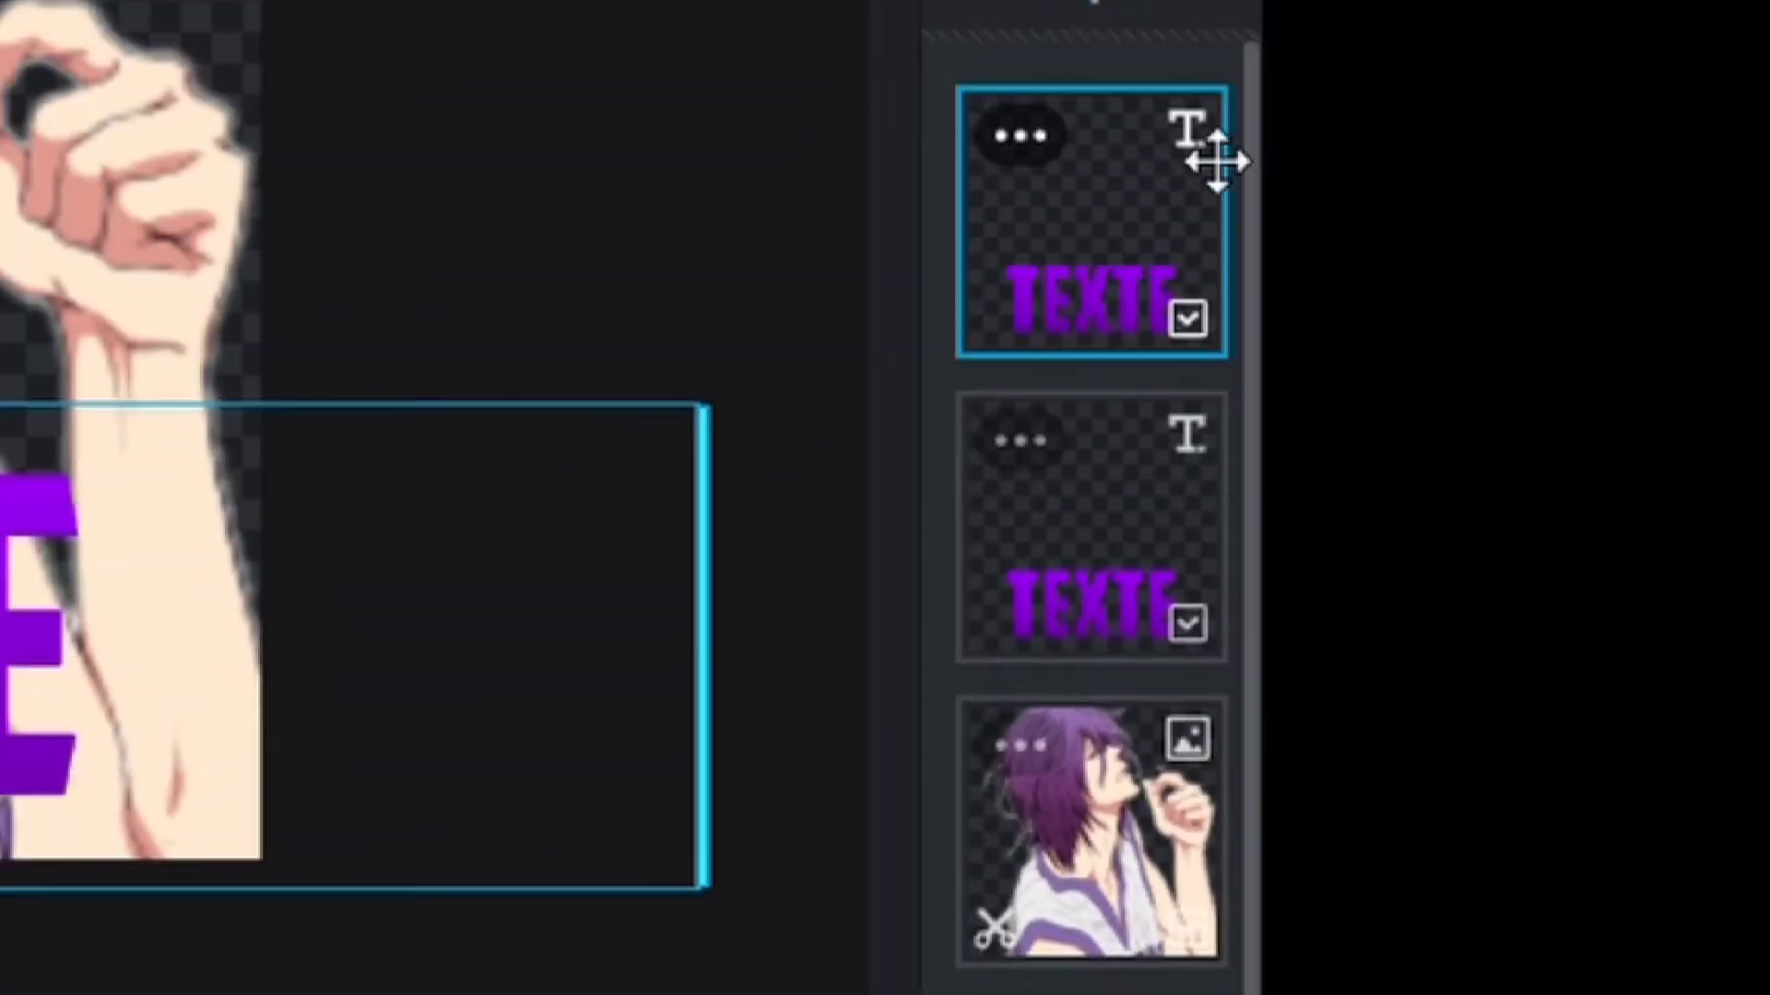
{"action": "left_click", "coordinate": [1023, 138]}
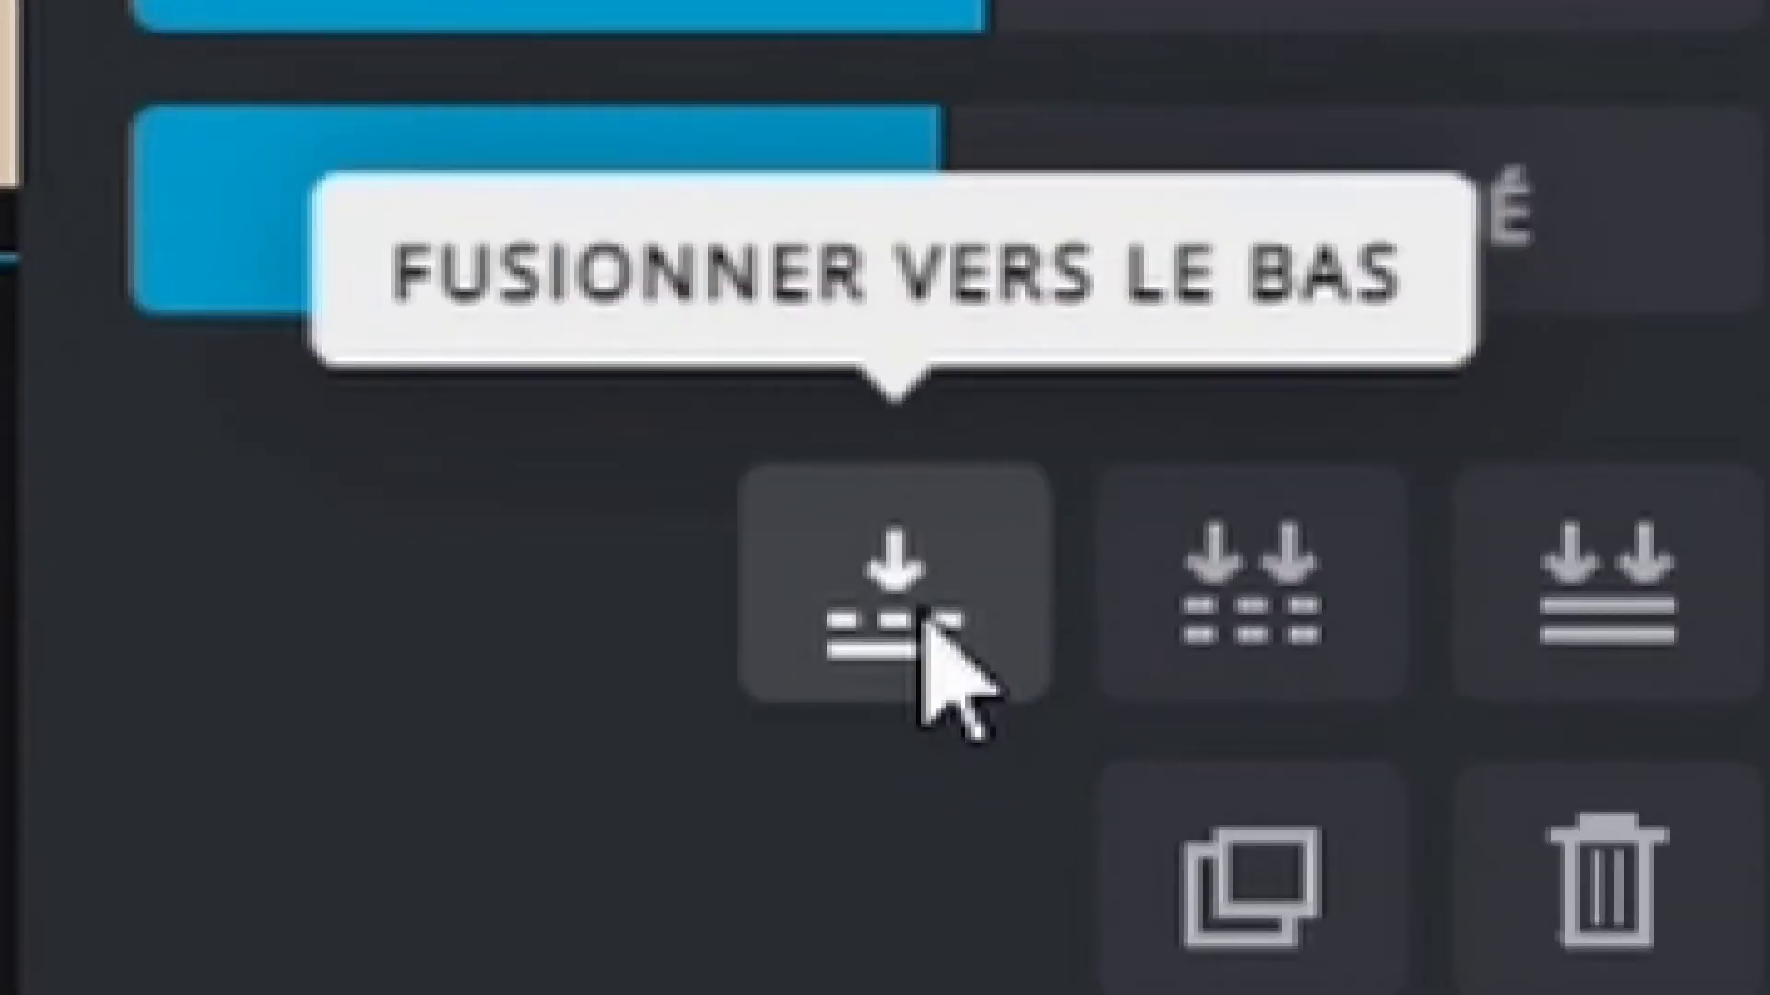
{"action": "left_click", "coordinate": [924, 616]}
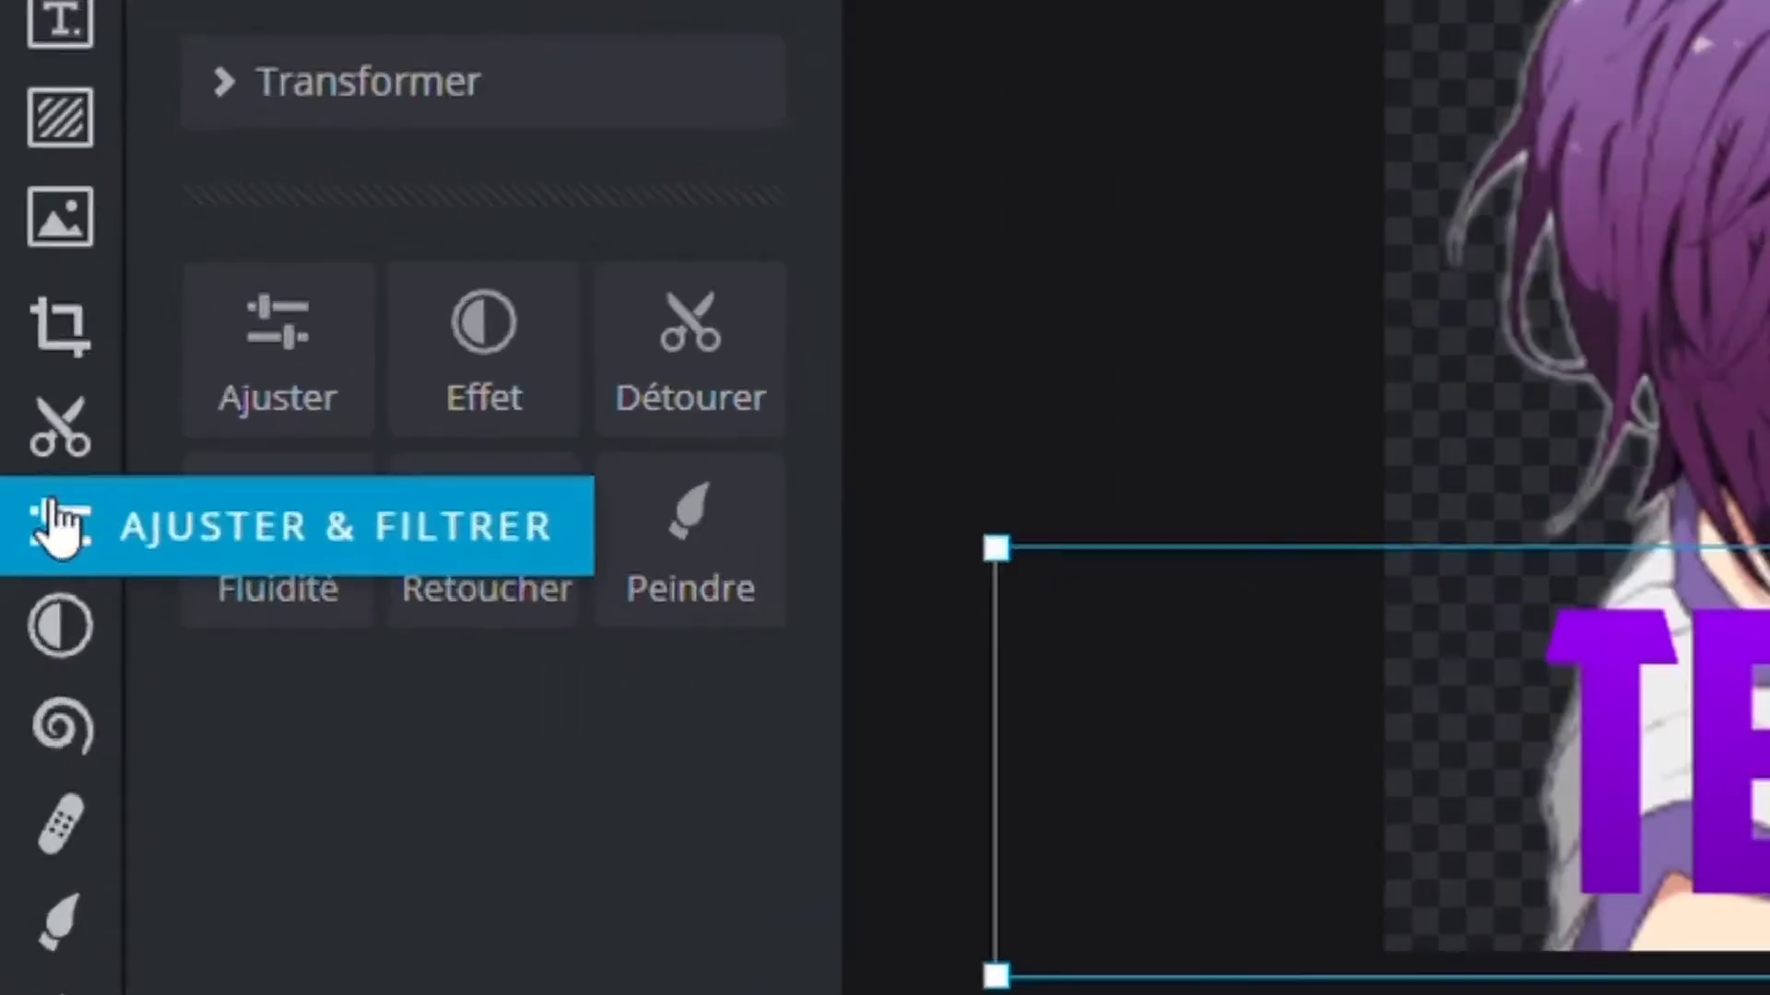
Set the Clarté detail adjustment of the merged TEXTE layer to 21 and return to arranging the layer.
{"action": "left_click", "coordinate": [57, 526]}
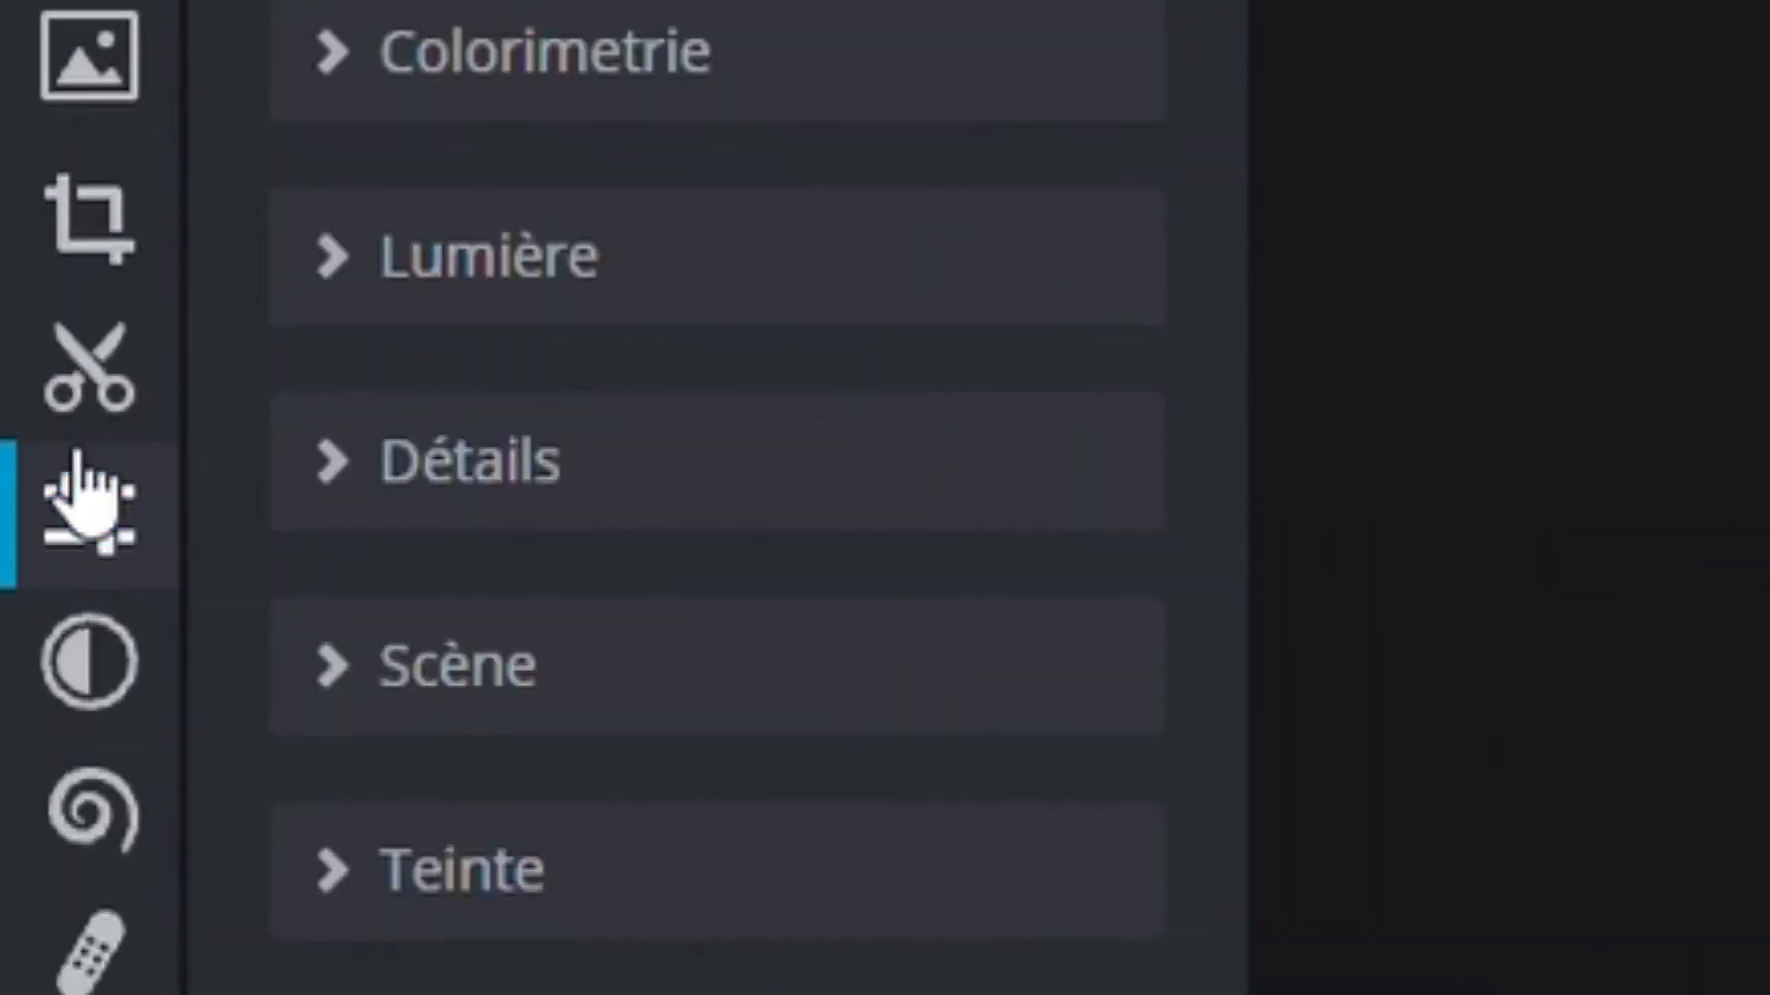
{"action": "left_click", "coordinate": [682, 515]}
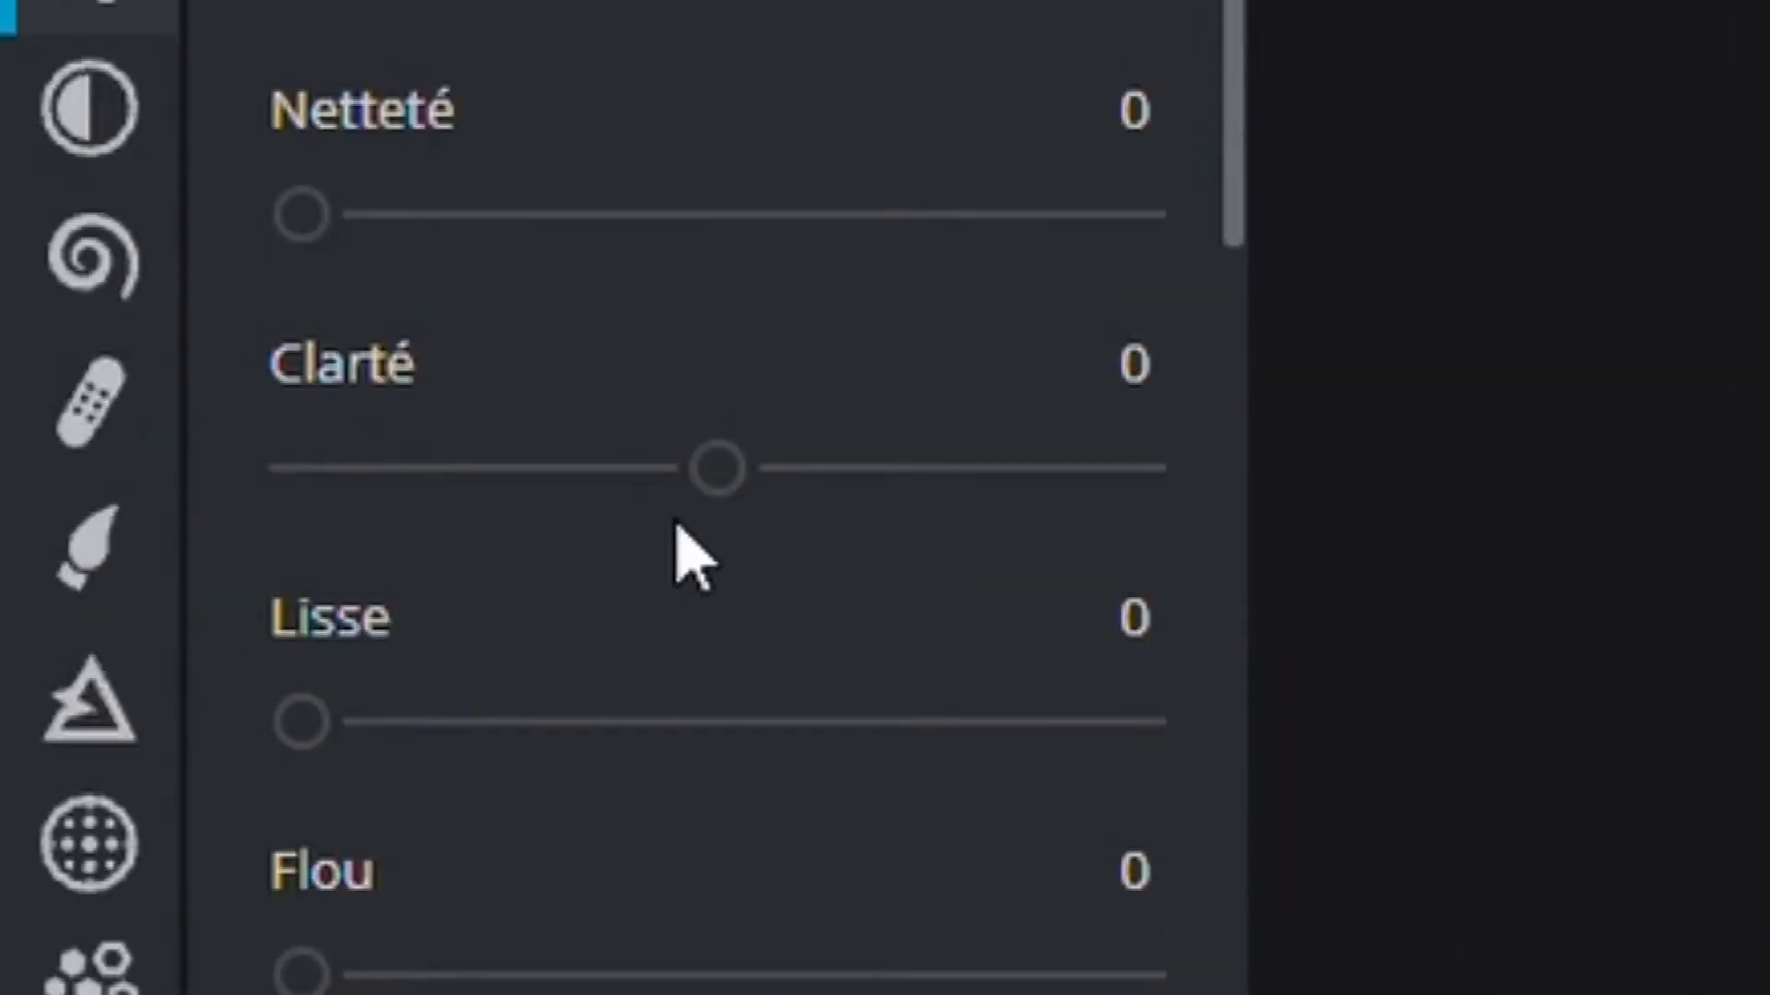
{"action": "left_click_drag", "start_coordinate": [749, 486], "coordinate": [820, 456]}
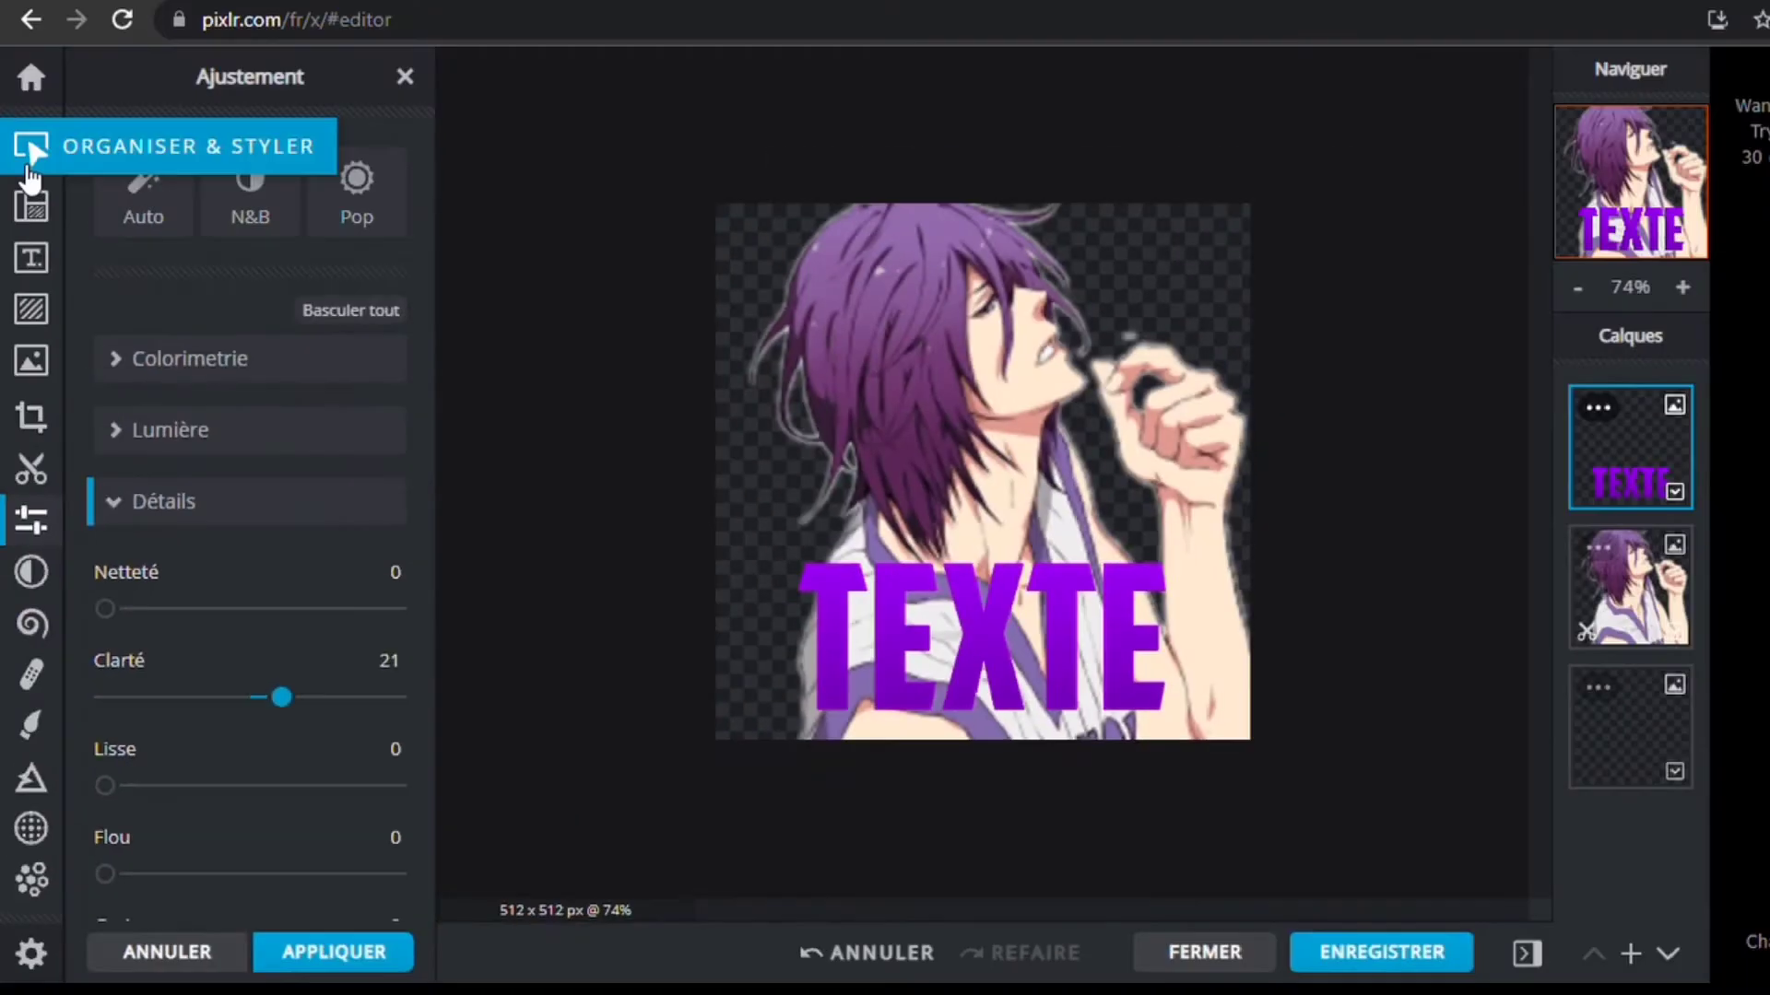
{"action": "left_click", "coordinate": [32, 147]}
Switch from Pixlr X to Pixlr E and open the recent project with the character and TEXTE lettering.
{"action": "left_click", "coordinate": [30, 77]}
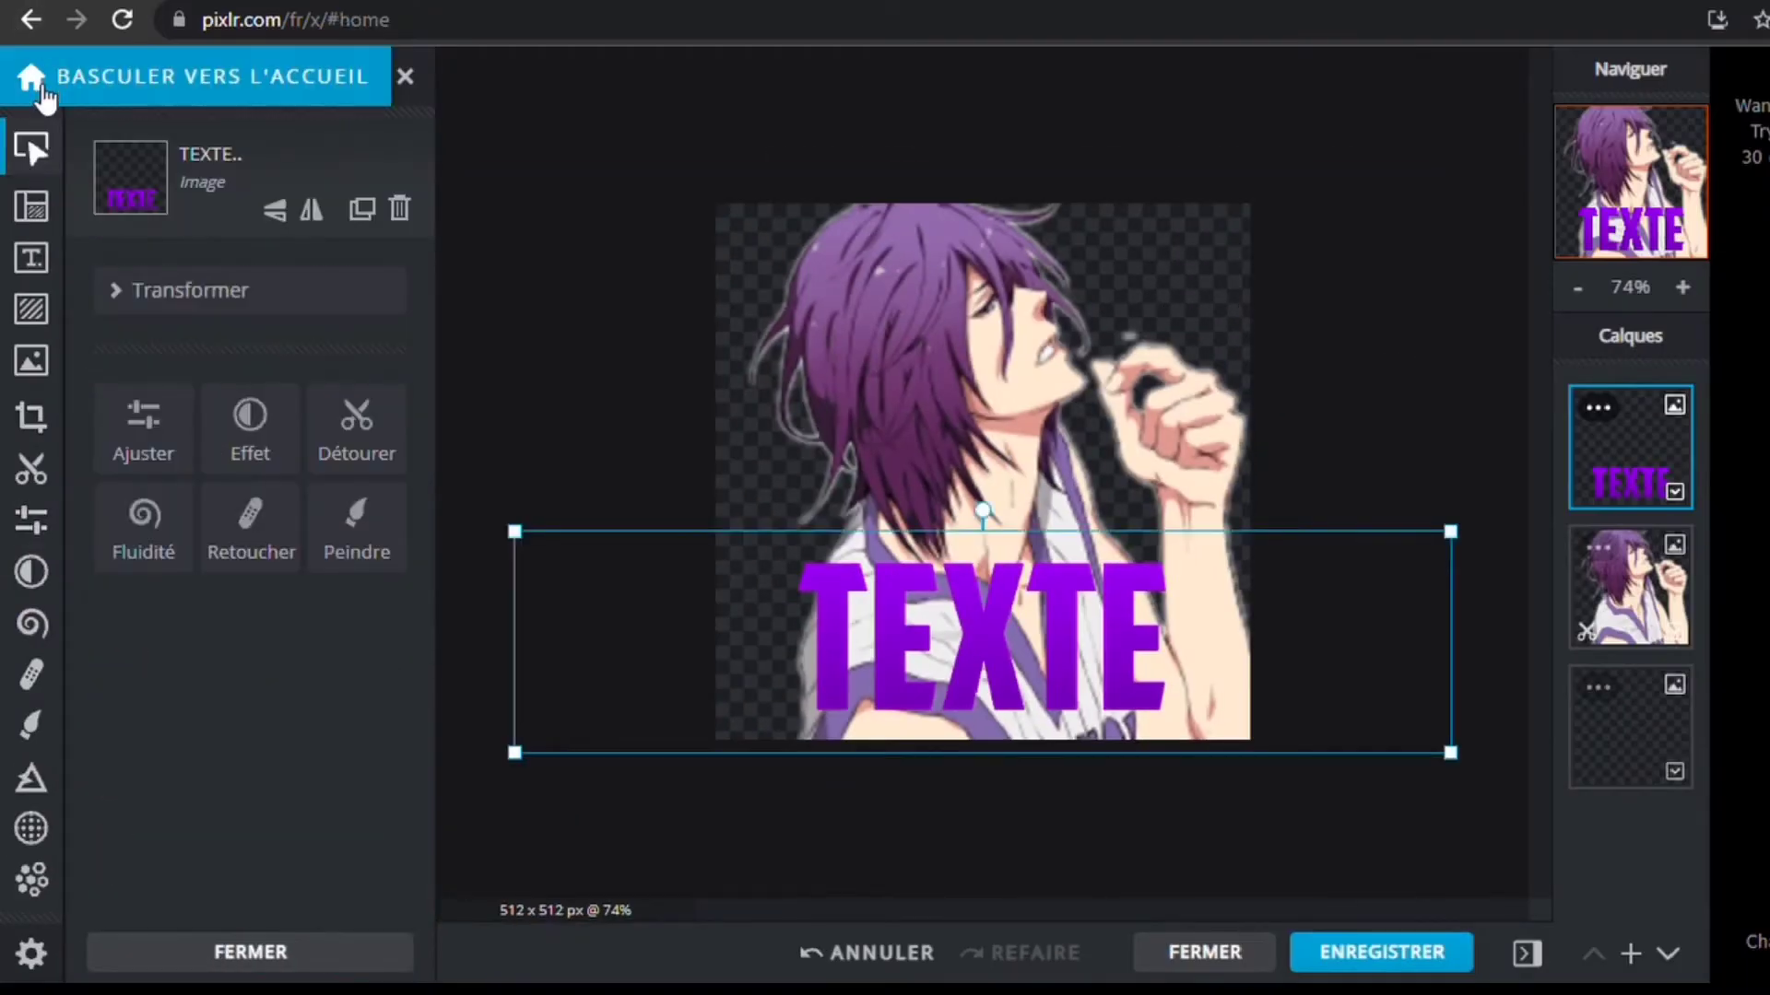
{"action": "scroll", "coordinate": [1328, 251], "scroll_direction": "up", "scroll_amount": 3}
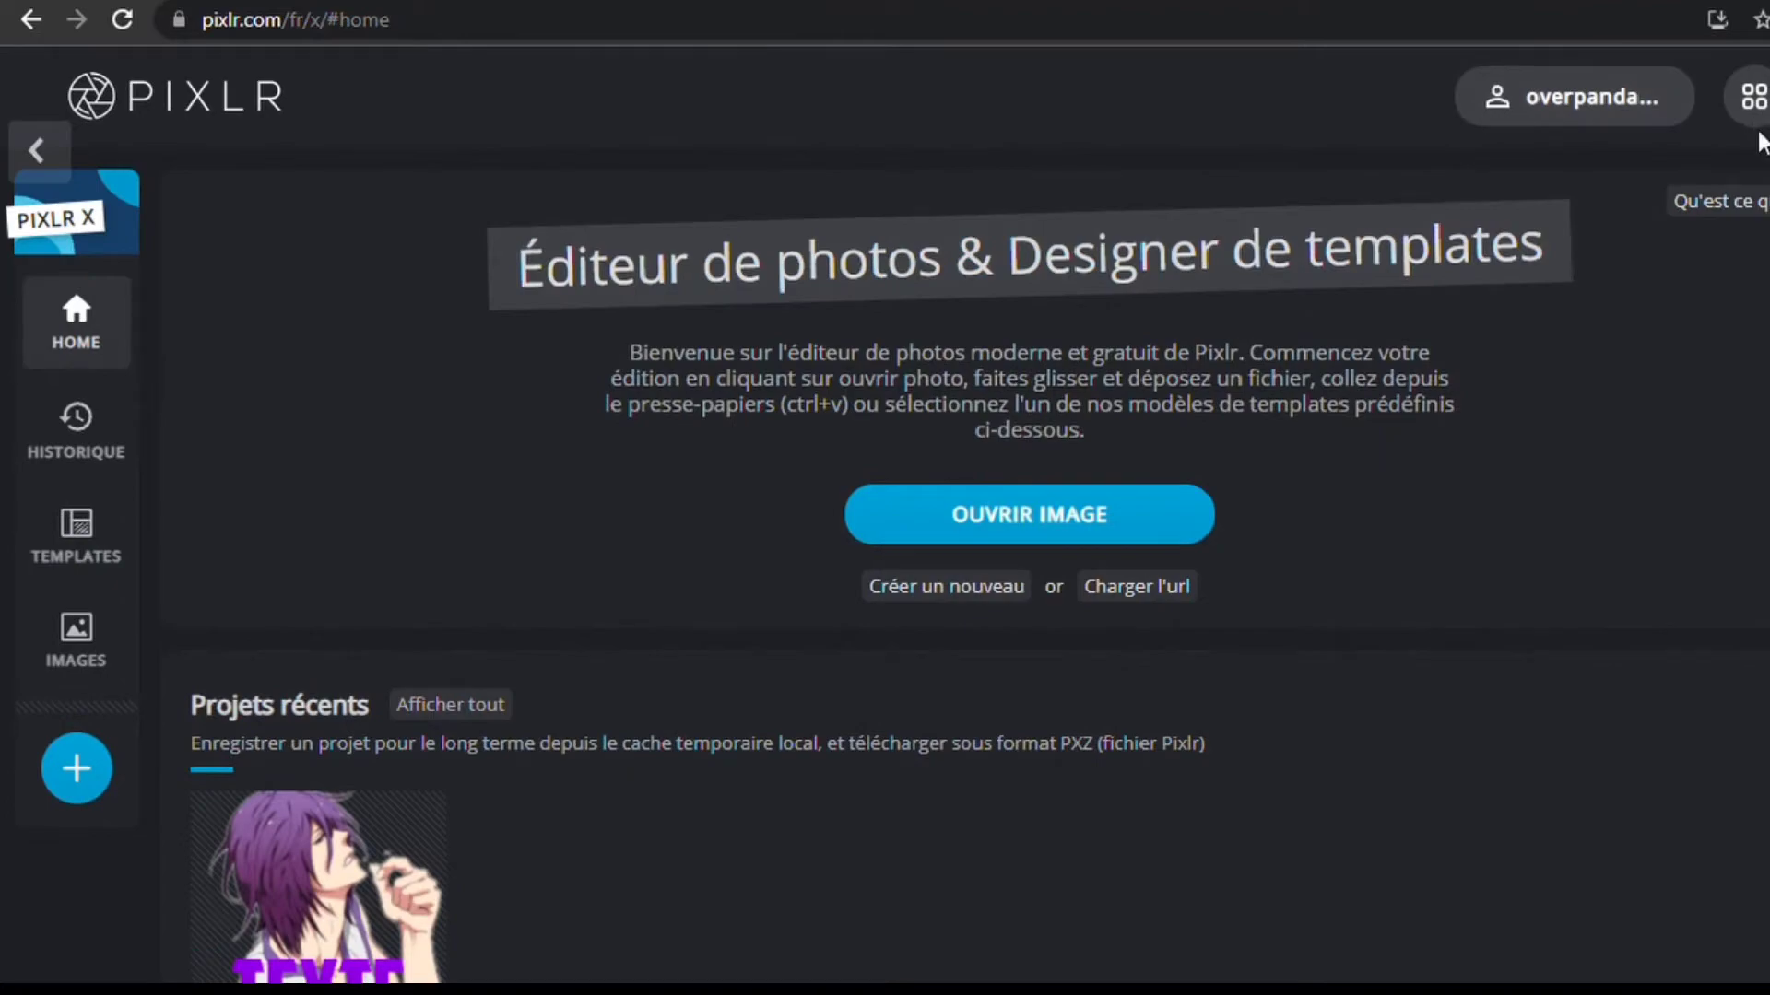
{"action": "left_click", "coordinate": [1751, 96]}
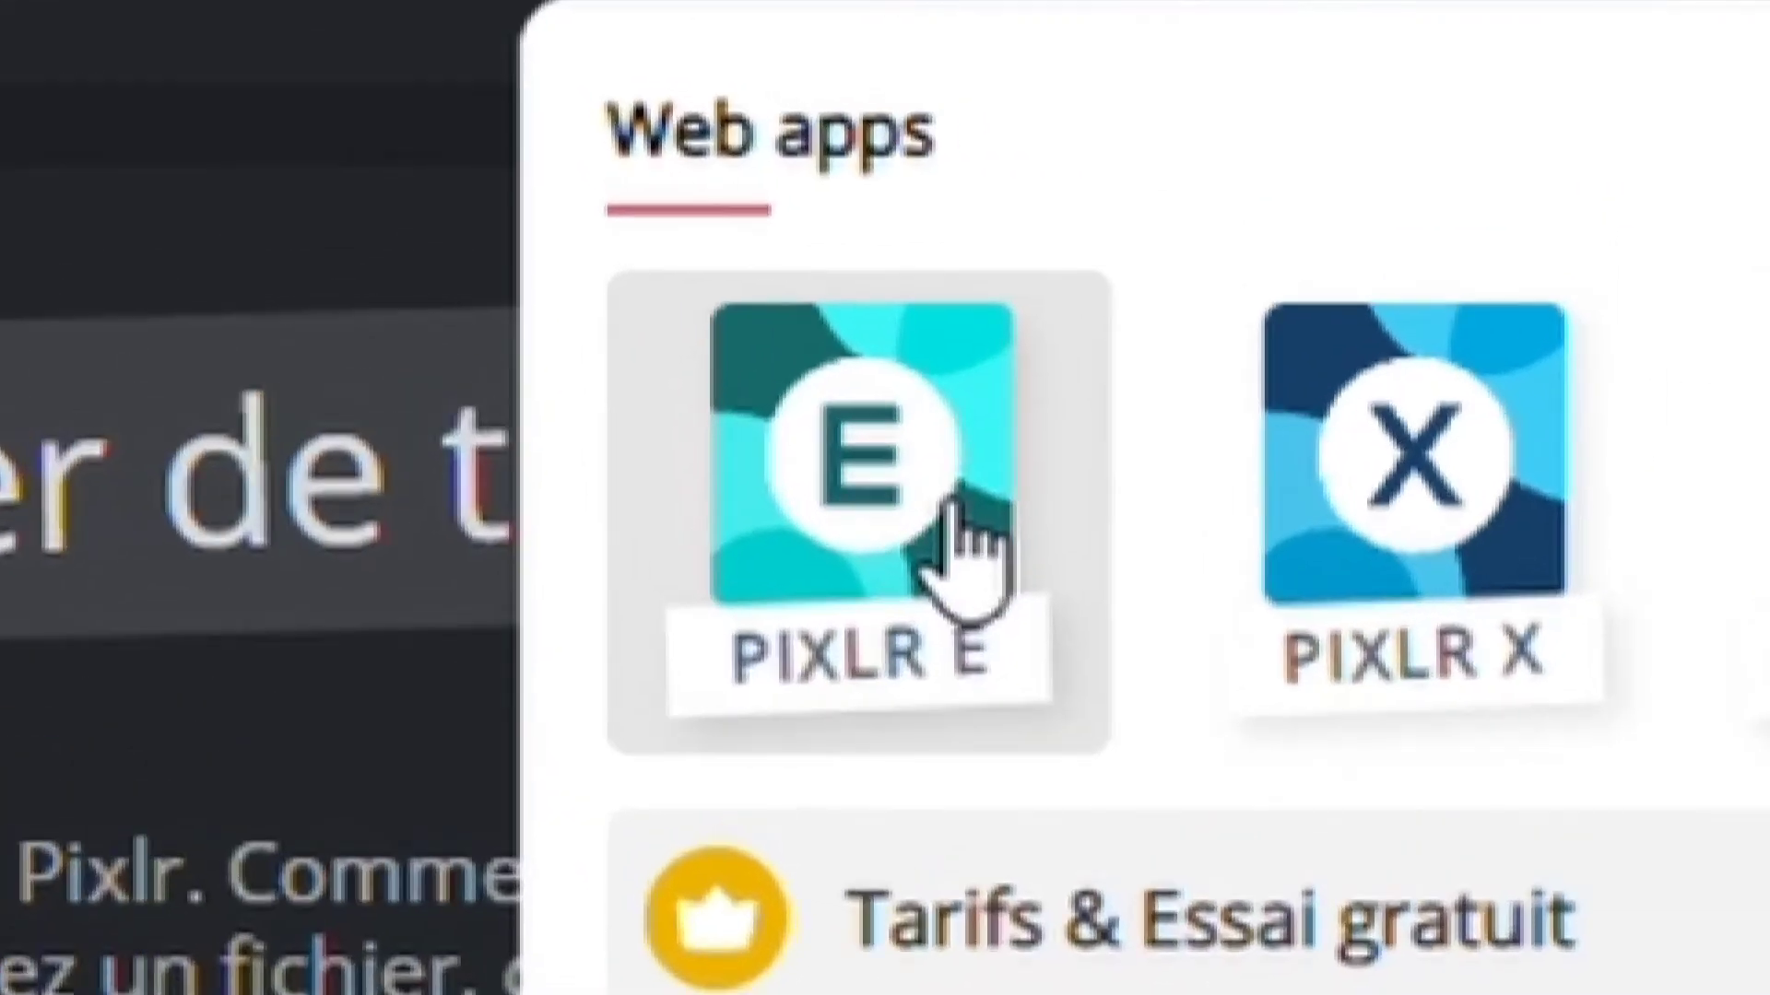
{"action": "left_click", "coordinate": [956, 505]}
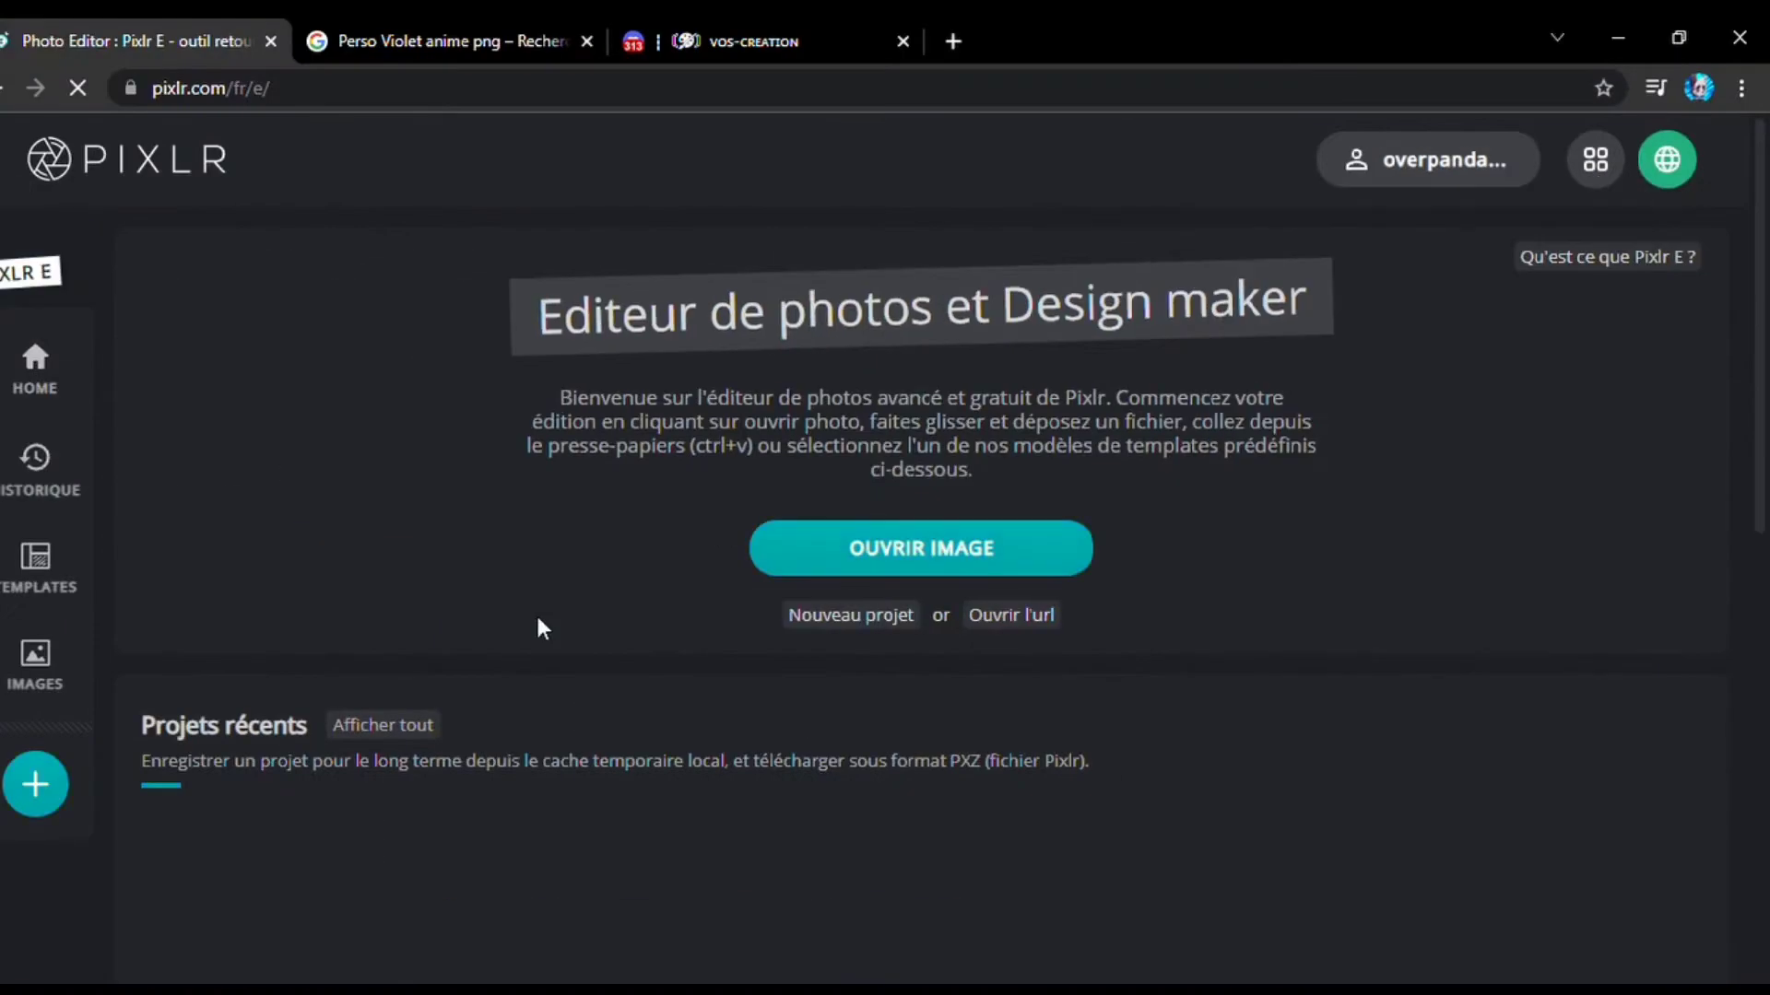
{"action": "scroll", "coordinate": [539, 627], "scroll_direction": "down", "scroll_amount": 4}
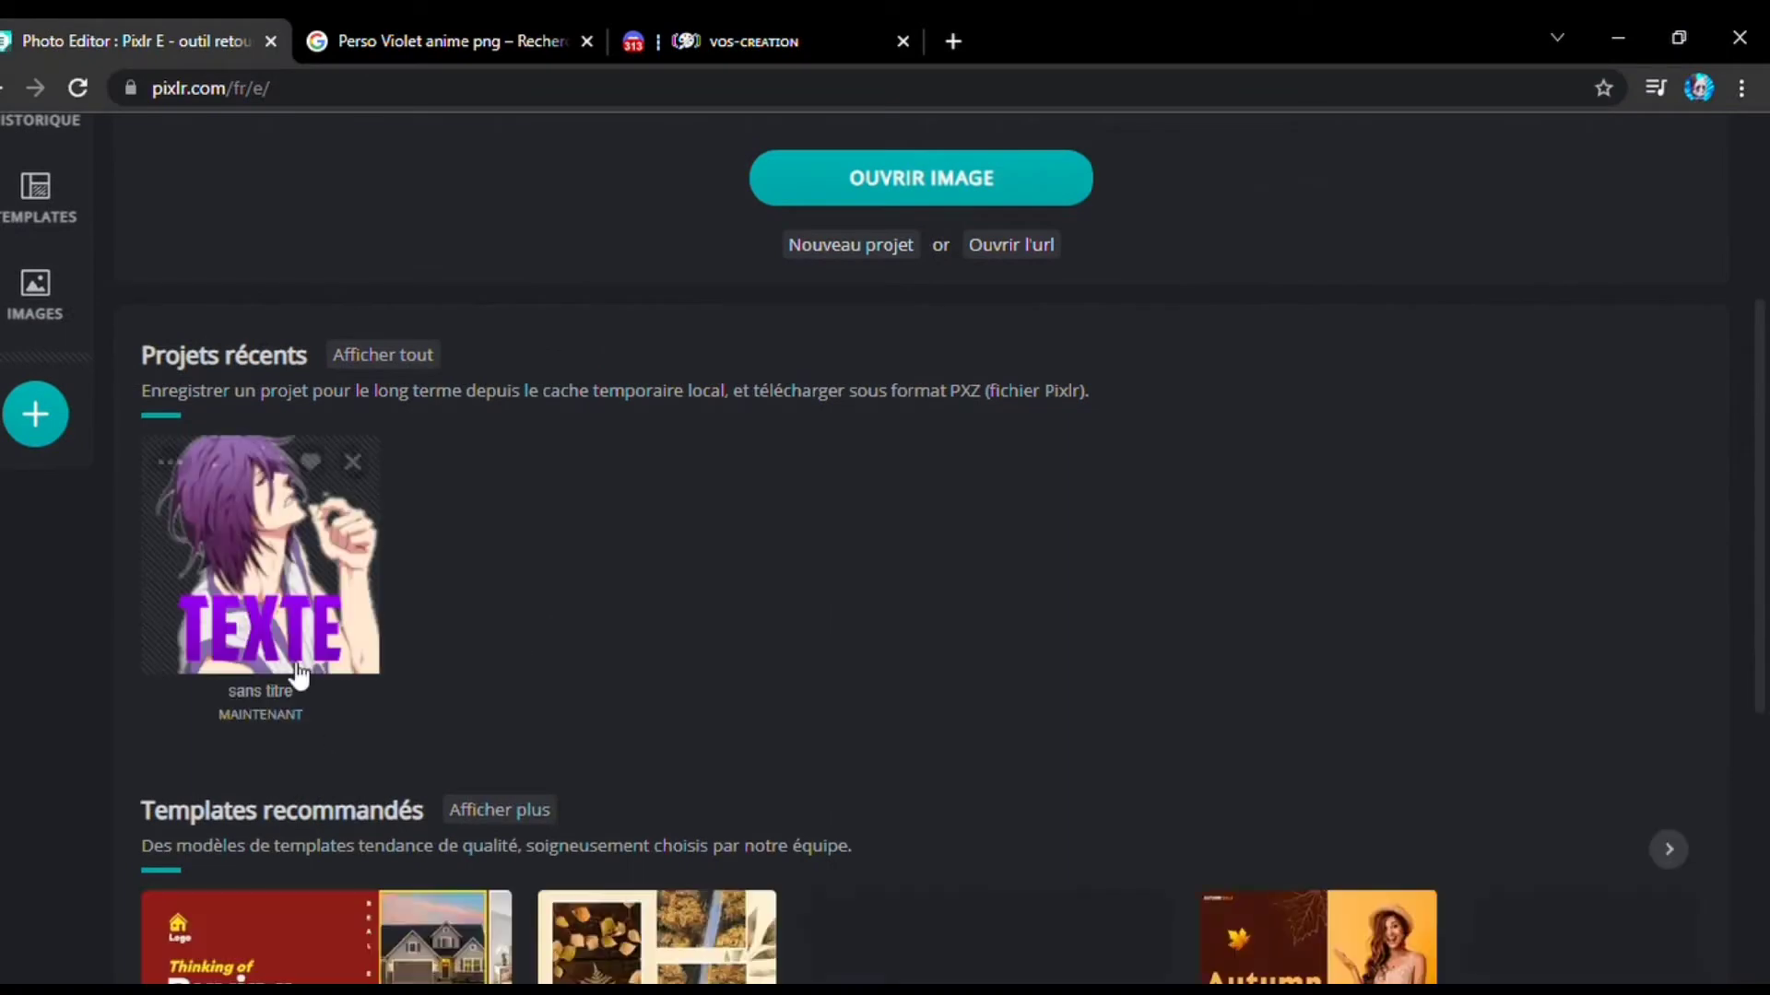
{"action": "left_click", "coordinate": [288, 671]}
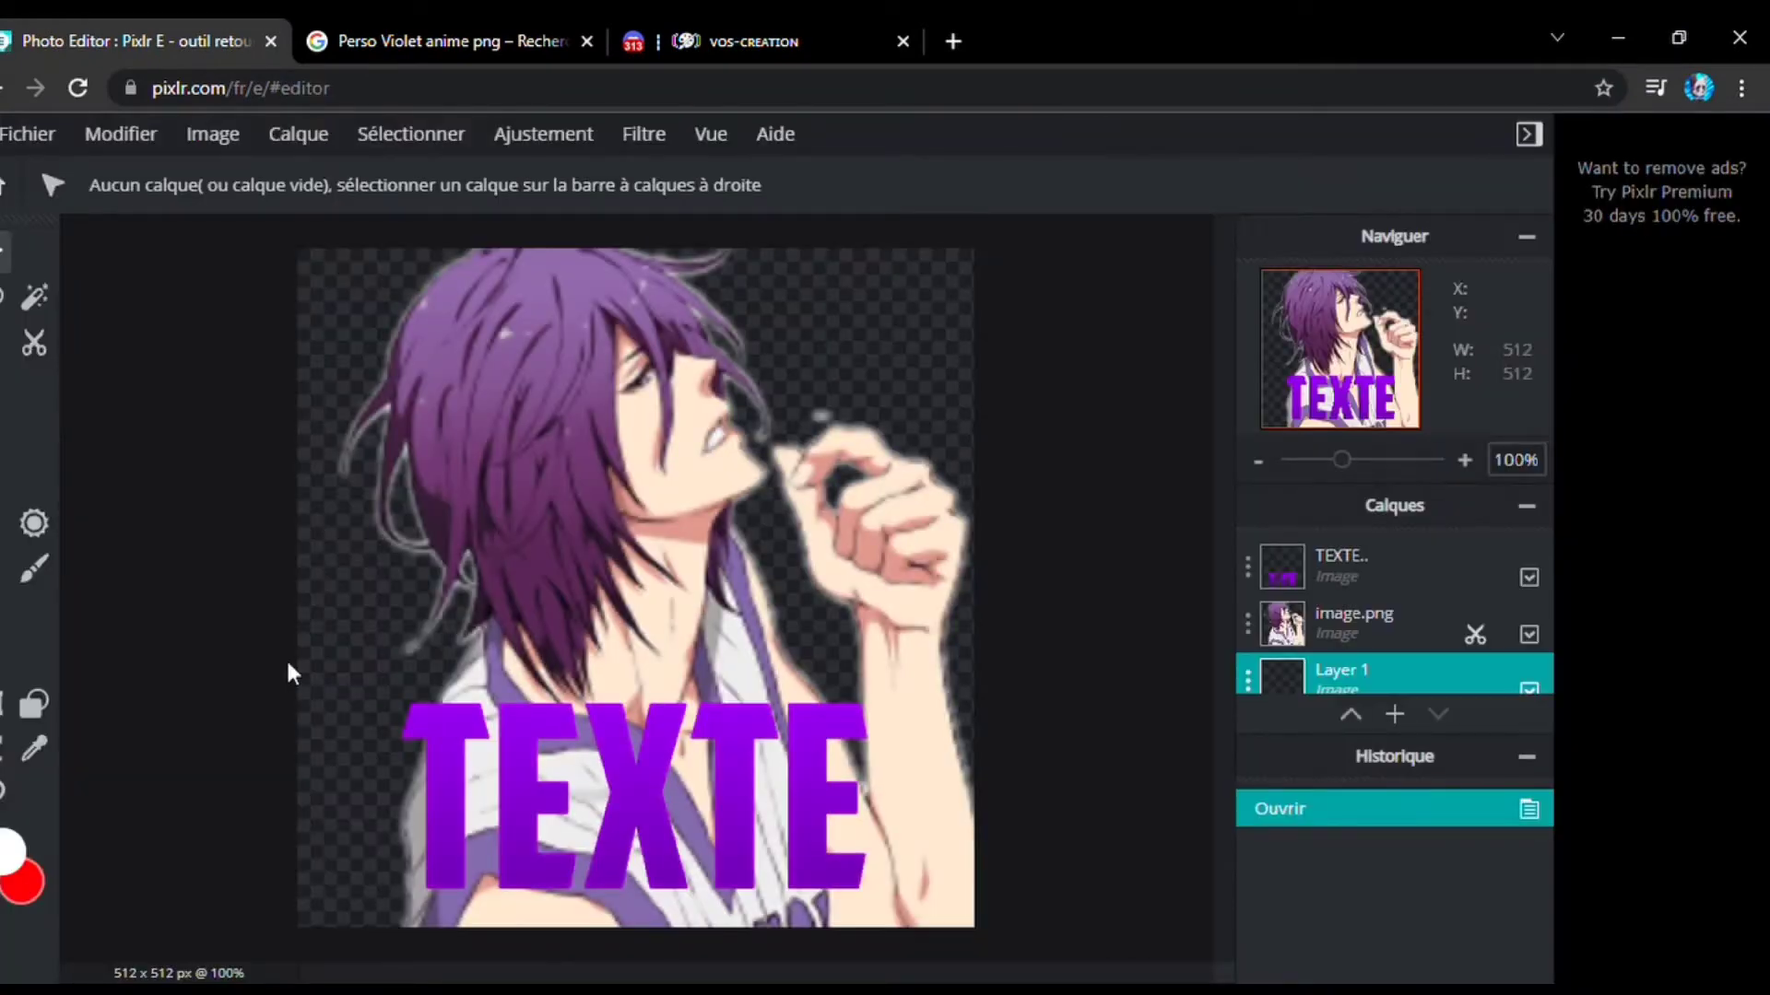
Start a Lueur interne filter on the TEXTE layer and set the glow colour to a medium purple.
{"action": "left_click", "coordinate": [692, 846]}
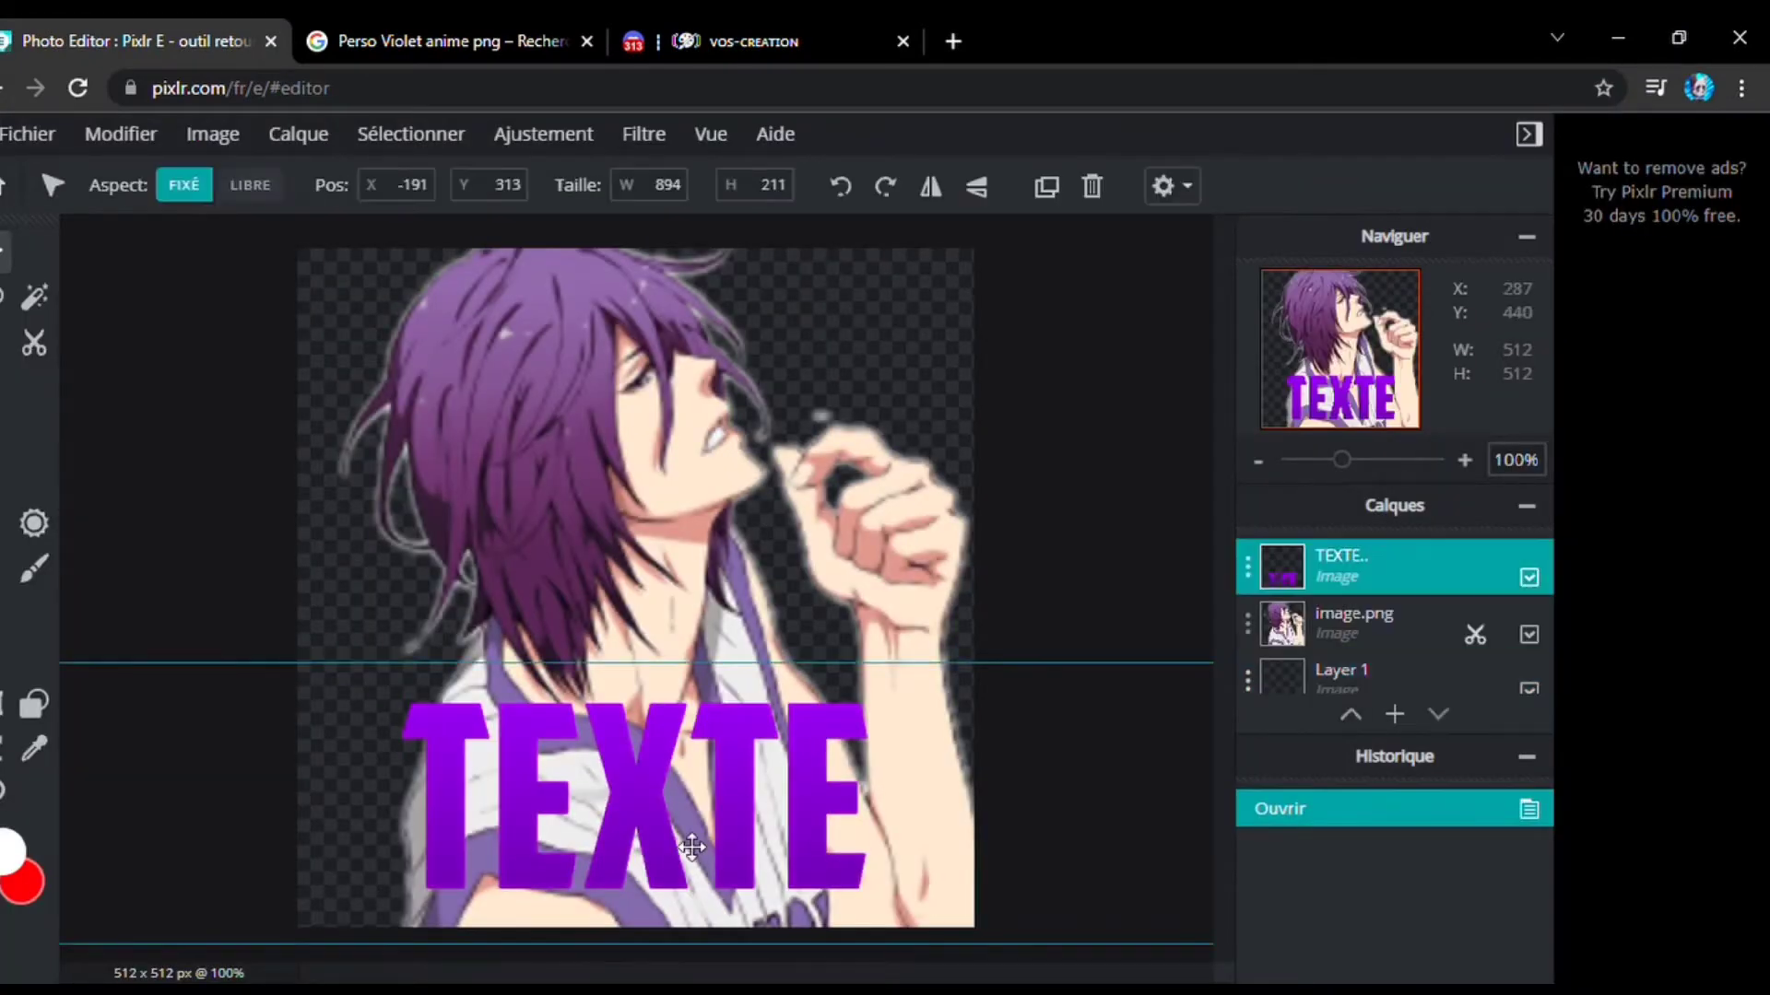
{"action": "left_click", "coordinate": [650, 147]}
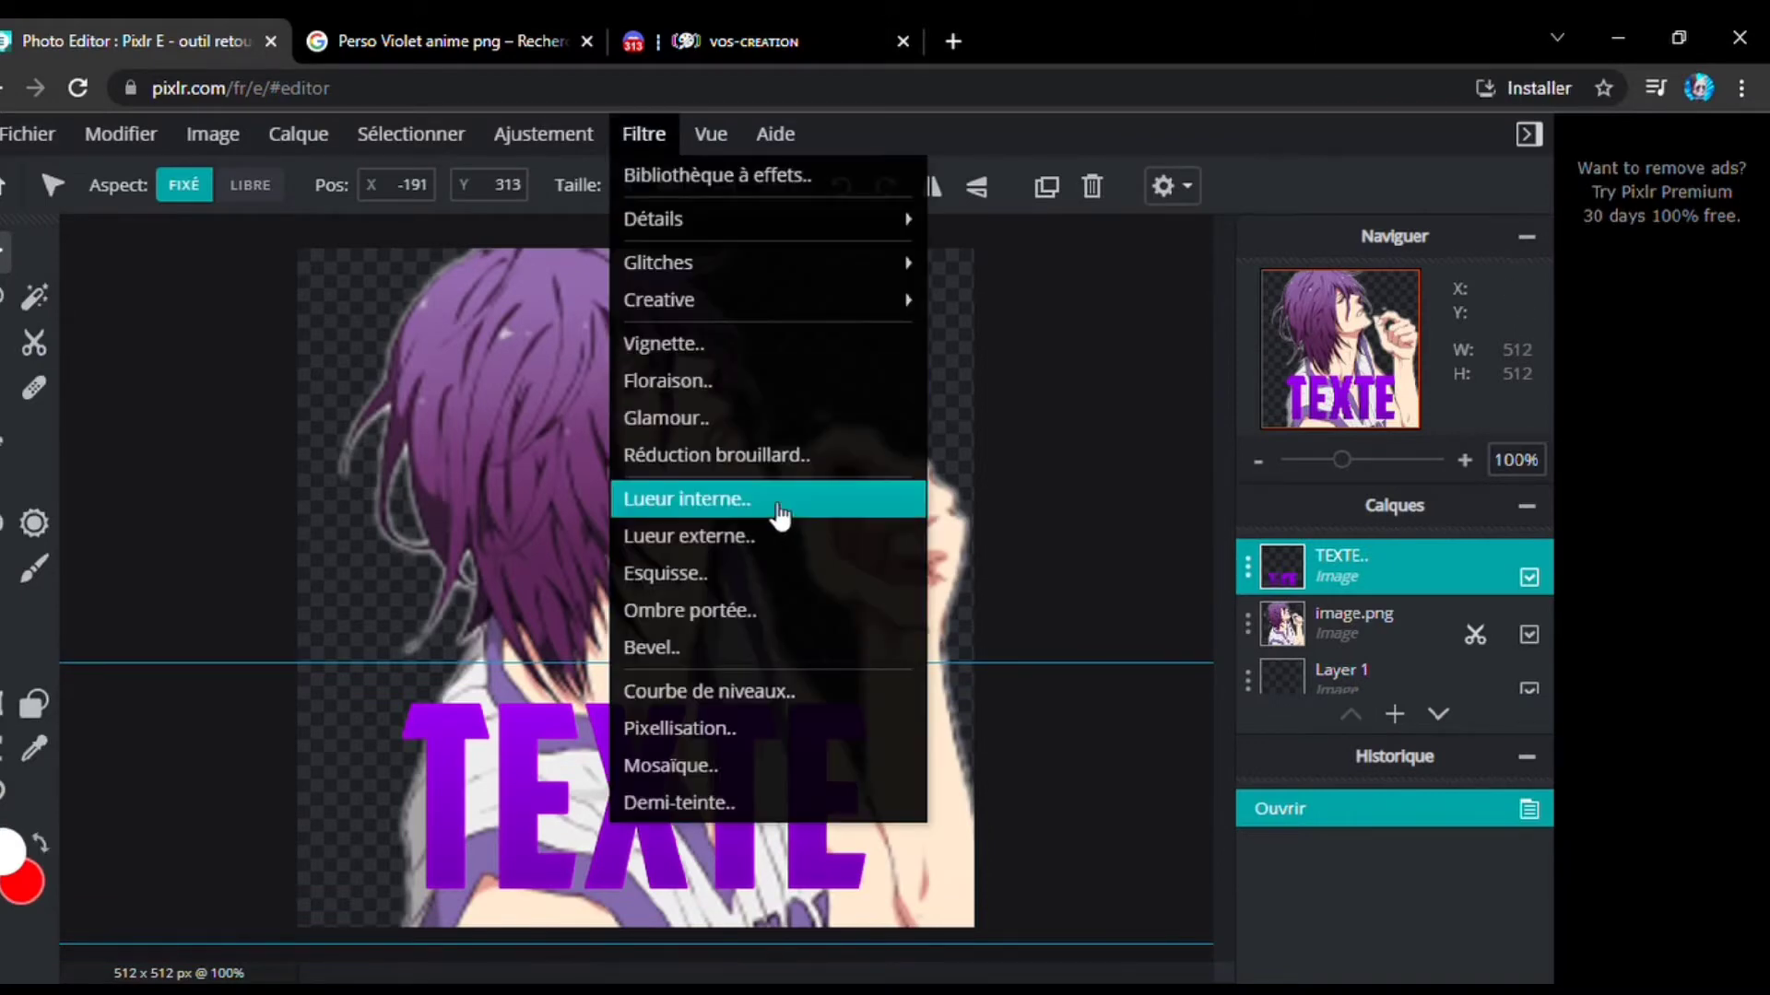
{"action": "left_click", "coordinate": [777, 511]}
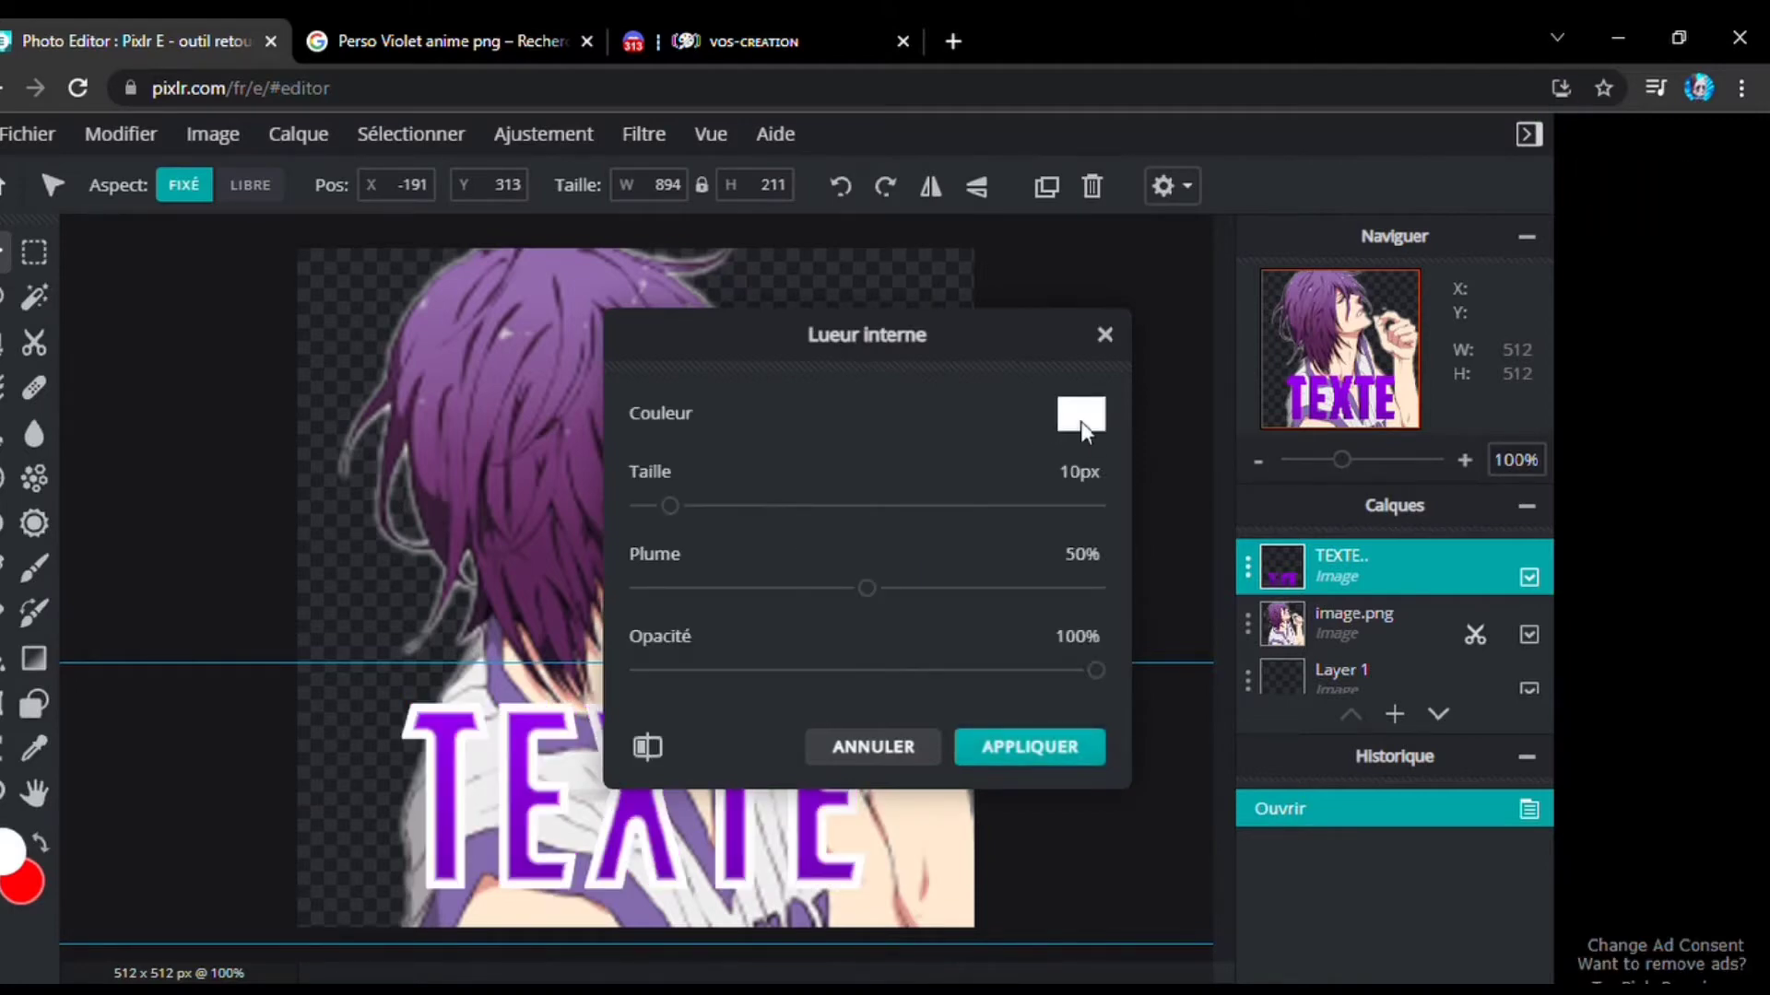
{"action": "left_click", "coordinate": [1080, 422]}
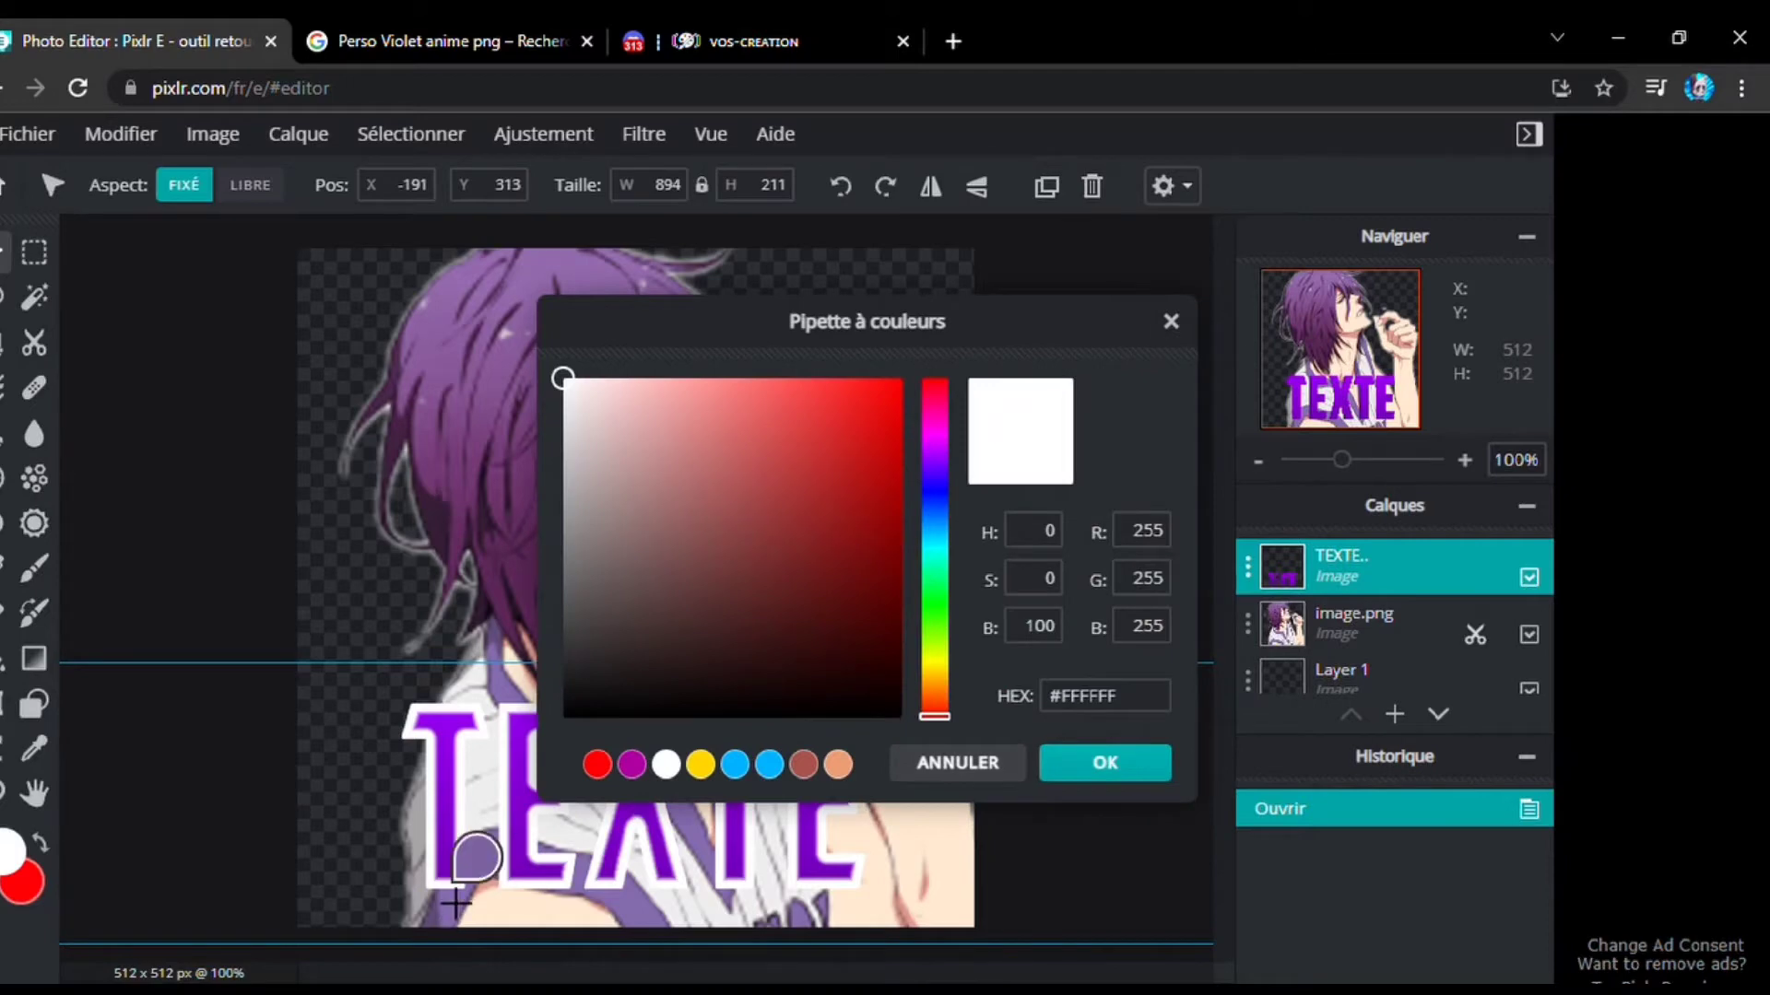
{"action": "left_click", "coordinate": [457, 867]}
{"action": "left_click_drag", "start_coordinate": [917, 461], "coordinate": [901, 536]}
{"action": "left_click", "coordinate": [1114, 772]}
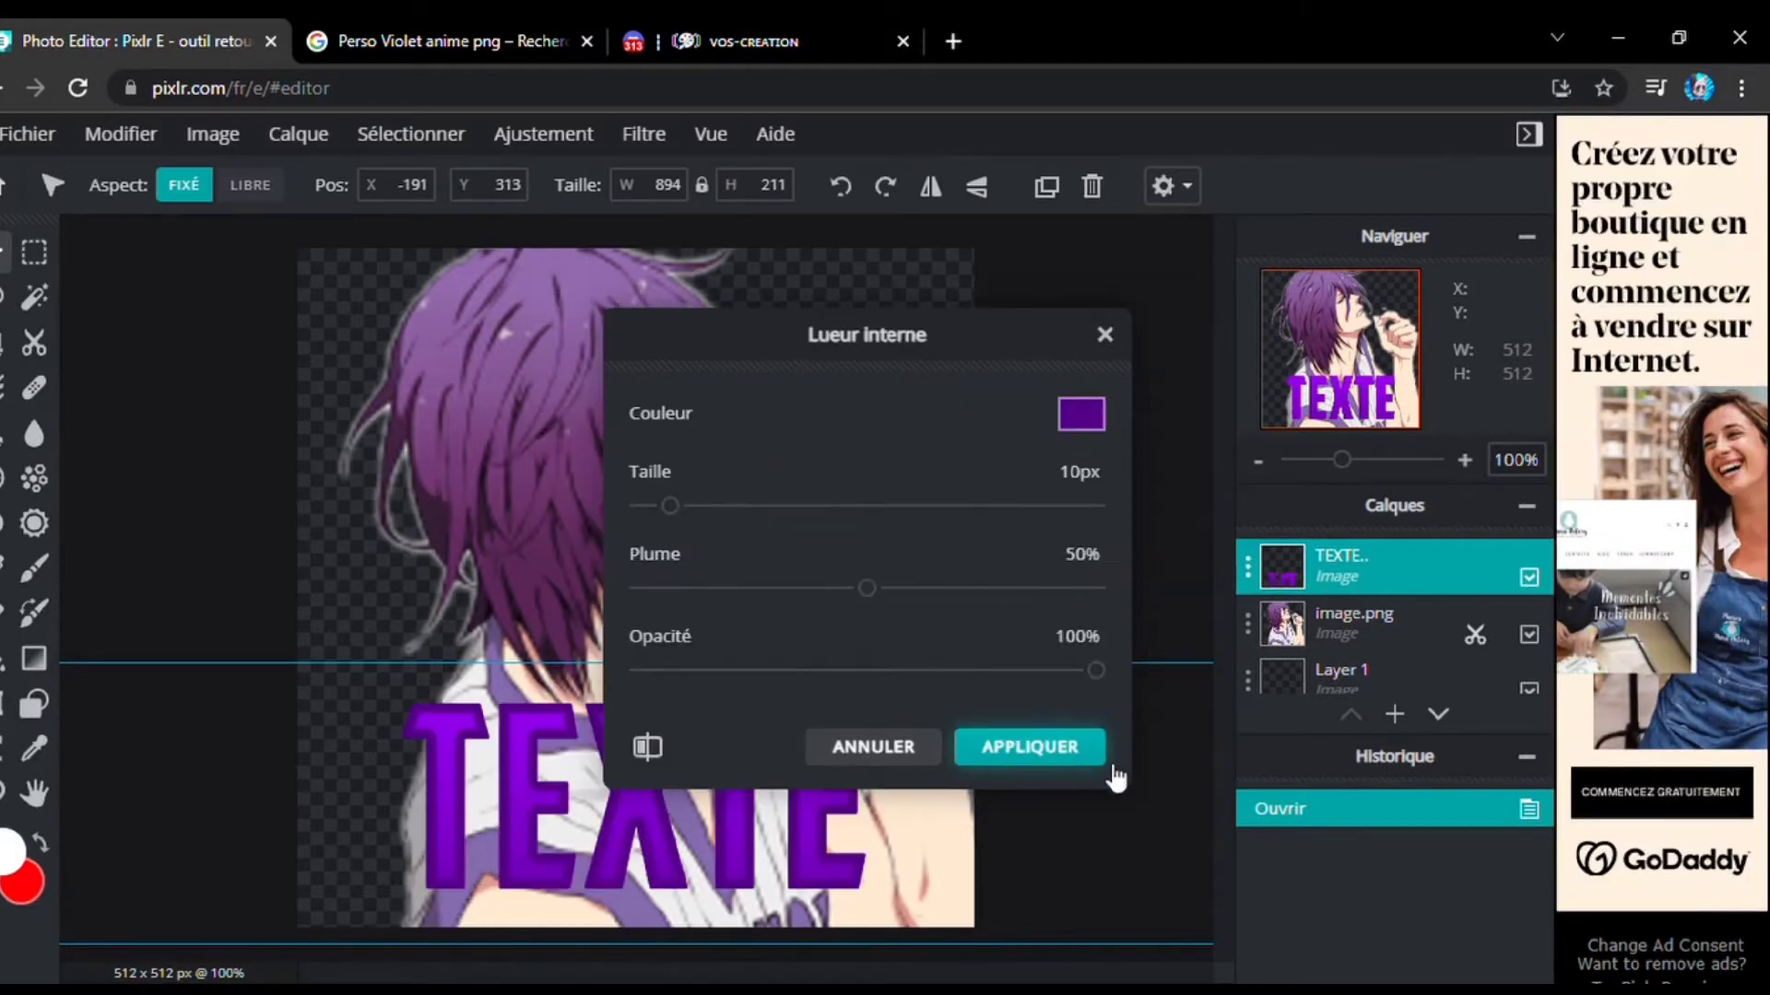
{"action": "left_click", "coordinate": [1085, 414]}
{"action": "left_click_drag", "start_coordinate": [900, 533], "coordinate": [860, 462]}
{"action": "left_click", "coordinate": [1105, 749]}
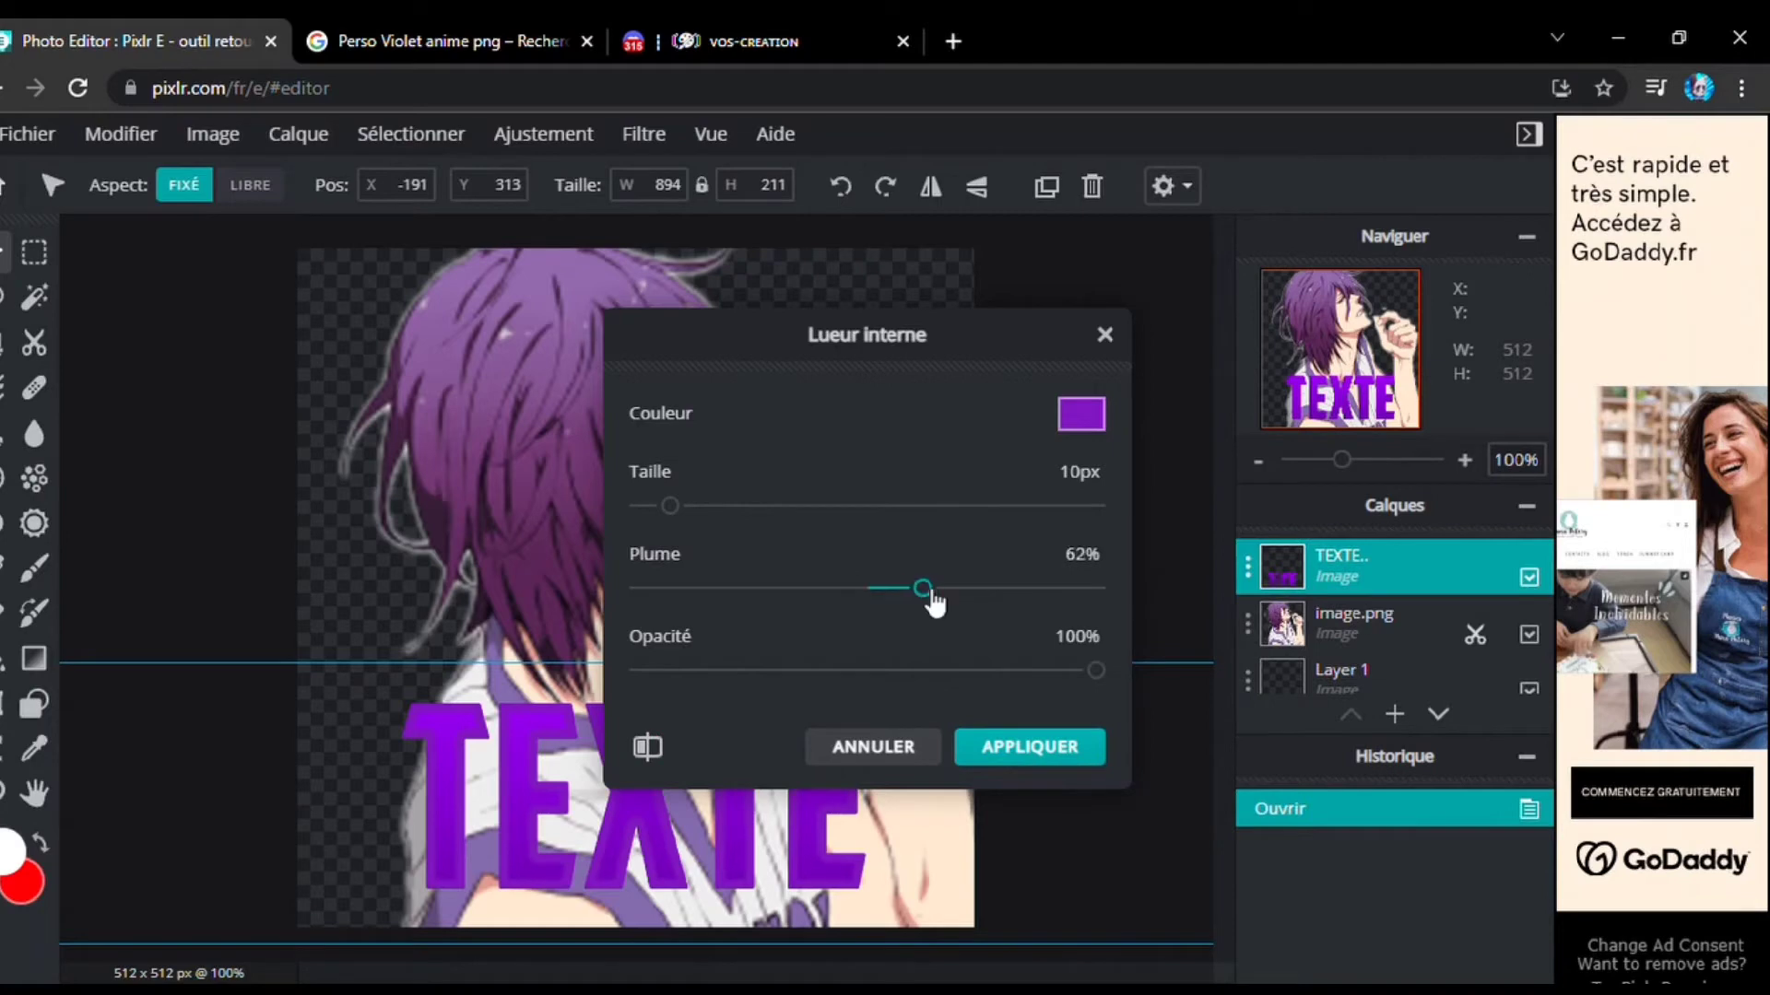
Set the inner glow's Plume to 90% and its Opacité to 89%.
{"action": "left_click_drag", "start_coordinate": [923, 656], "coordinate": [899, 696]}
{"action": "mouse_move", "coordinate": [670, 506]}
{"action": "left_mouse_down"}
{"action": "mouse_move", "coordinate": [717, 512]}
{"action": "mouse_move", "coordinate": [672, 522]}
{"action": "left_mouse_up"}
{"action": "left_click", "coordinate": [1055, 589]}
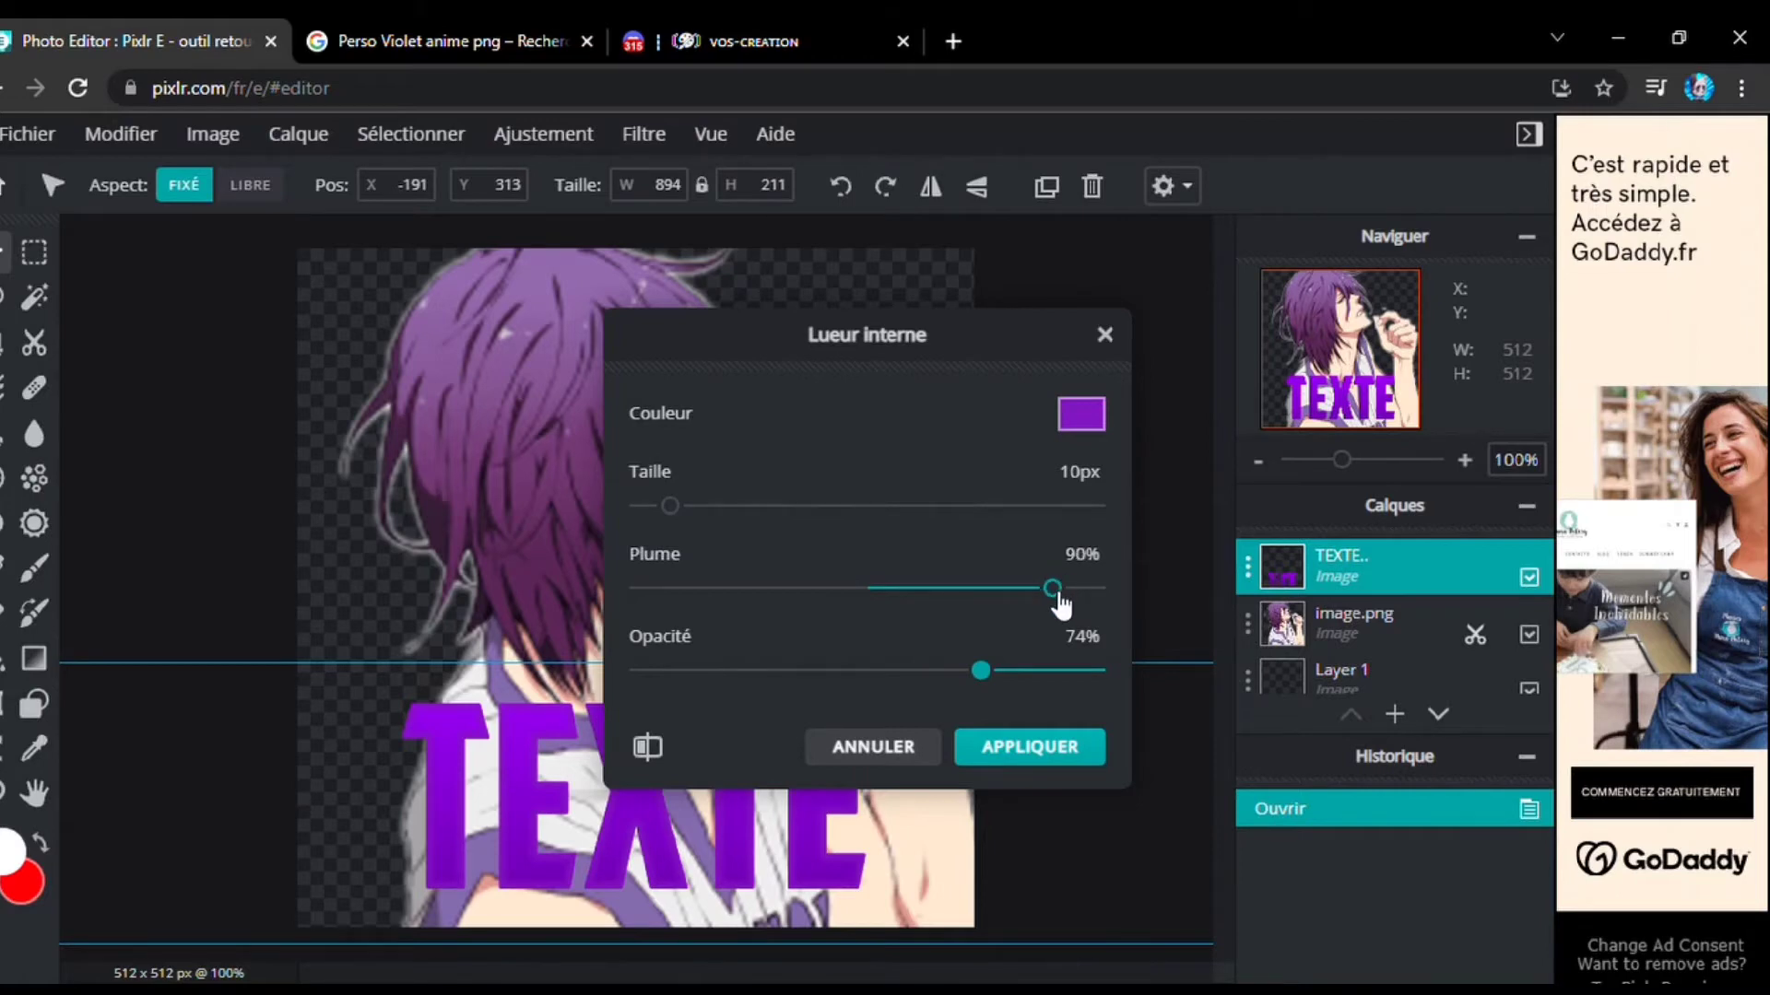
{"action": "left_click", "coordinate": [1012, 672]}
{"action": "left_click", "coordinate": [708, 636]}
{"action": "left_click_drag", "start_coordinate": [1095, 674], "coordinate": [1058, 676]}
Lighten the inner glow's purple, set Opacité to 63% and Taille to 16 px, and apply the filter.
{"action": "left_click", "coordinate": [1084, 417]}
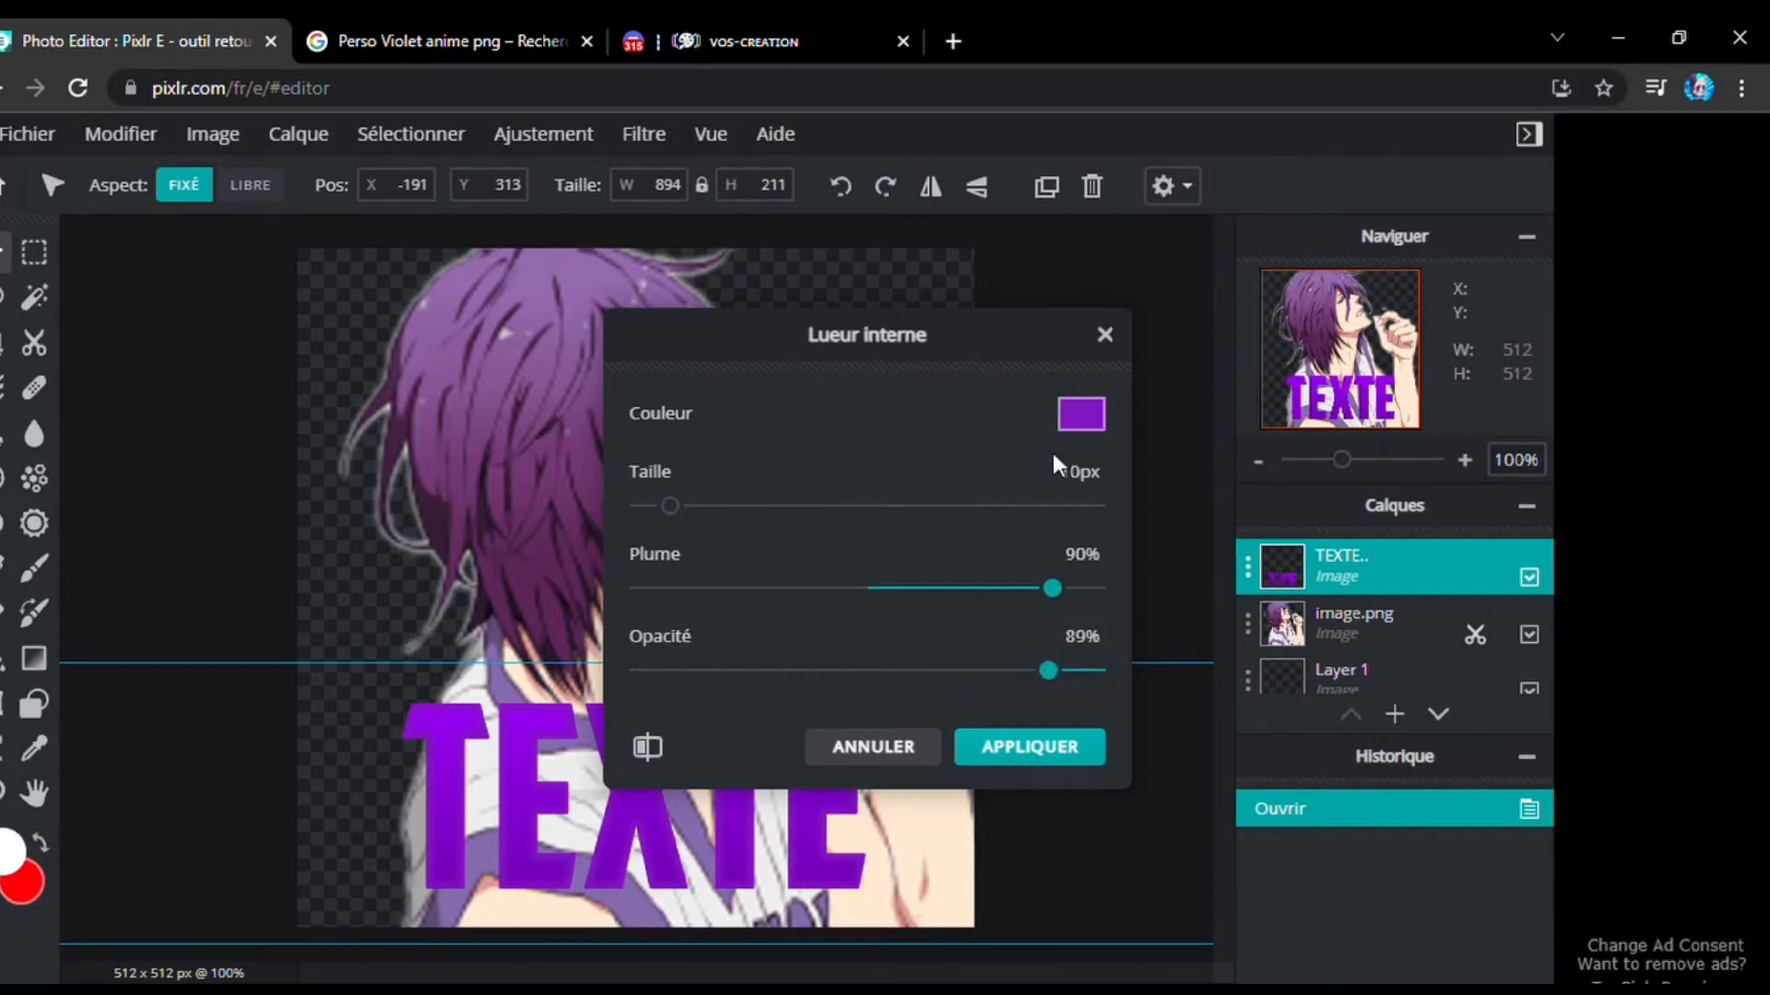
{"action": "left_click", "coordinate": [824, 460]}
{"action": "left_click", "coordinate": [1125, 761]}
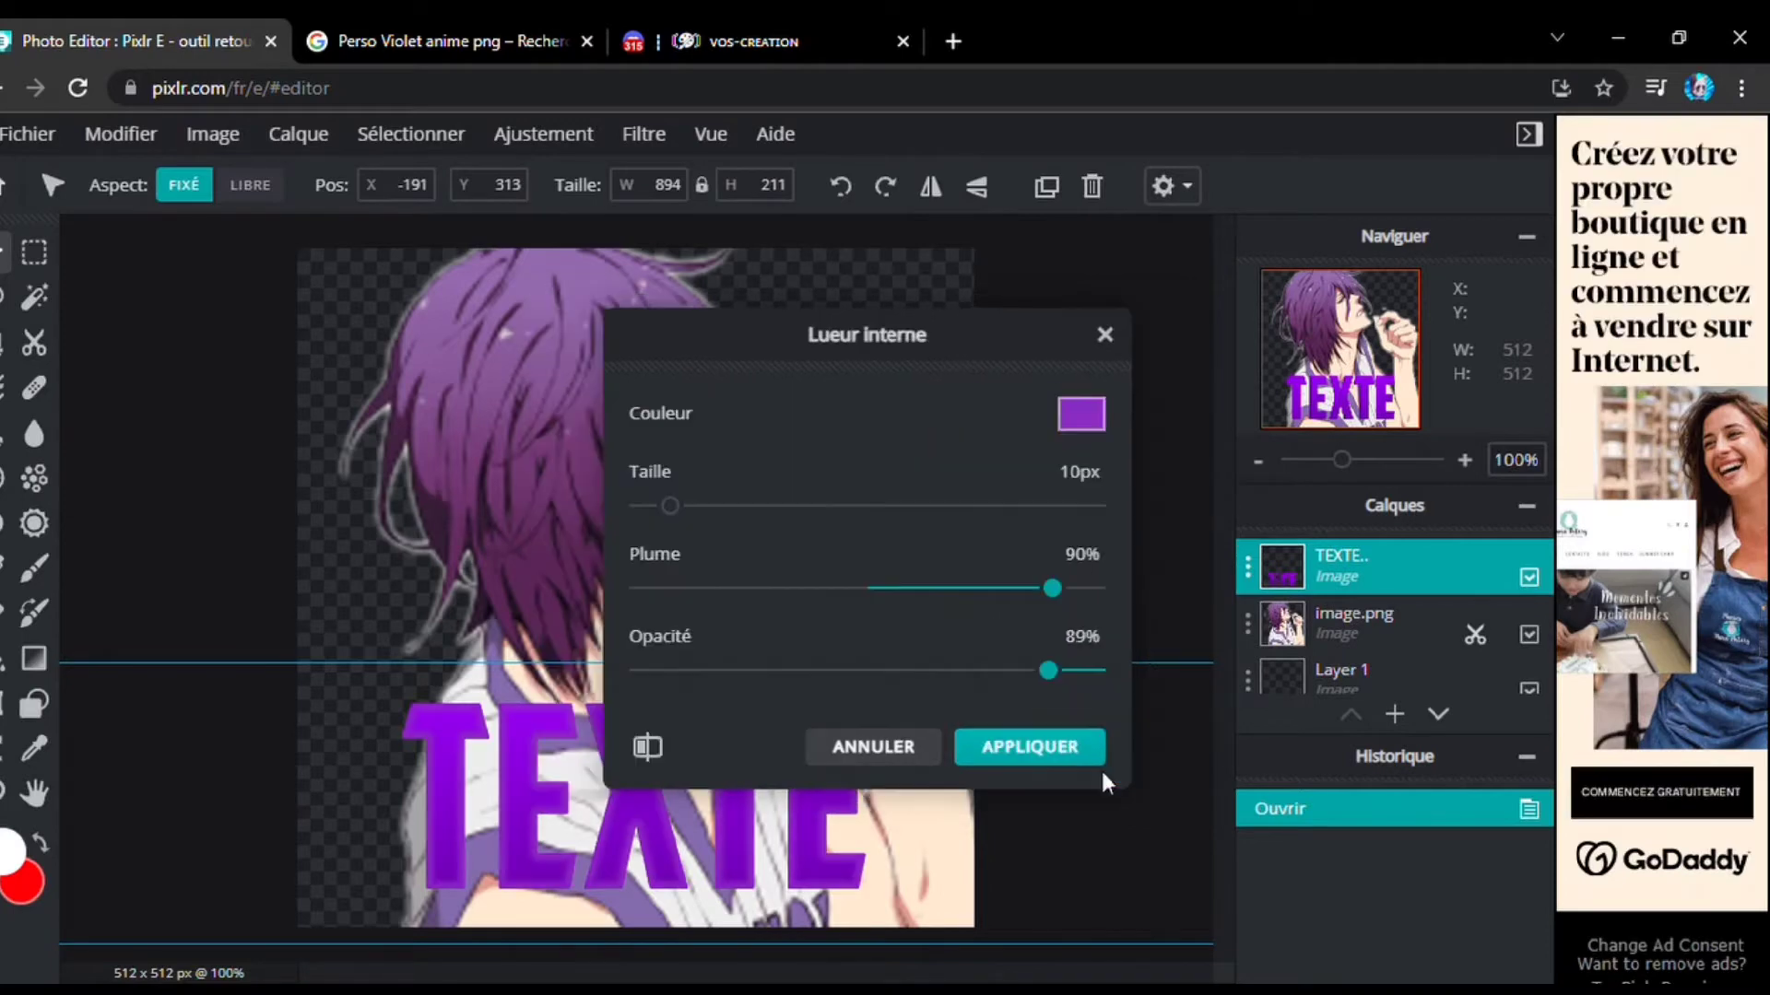
{"action": "left_click_drag", "start_coordinate": [947, 671], "coordinate": [929, 671]}
{"action": "left_click", "coordinate": [693, 506]}
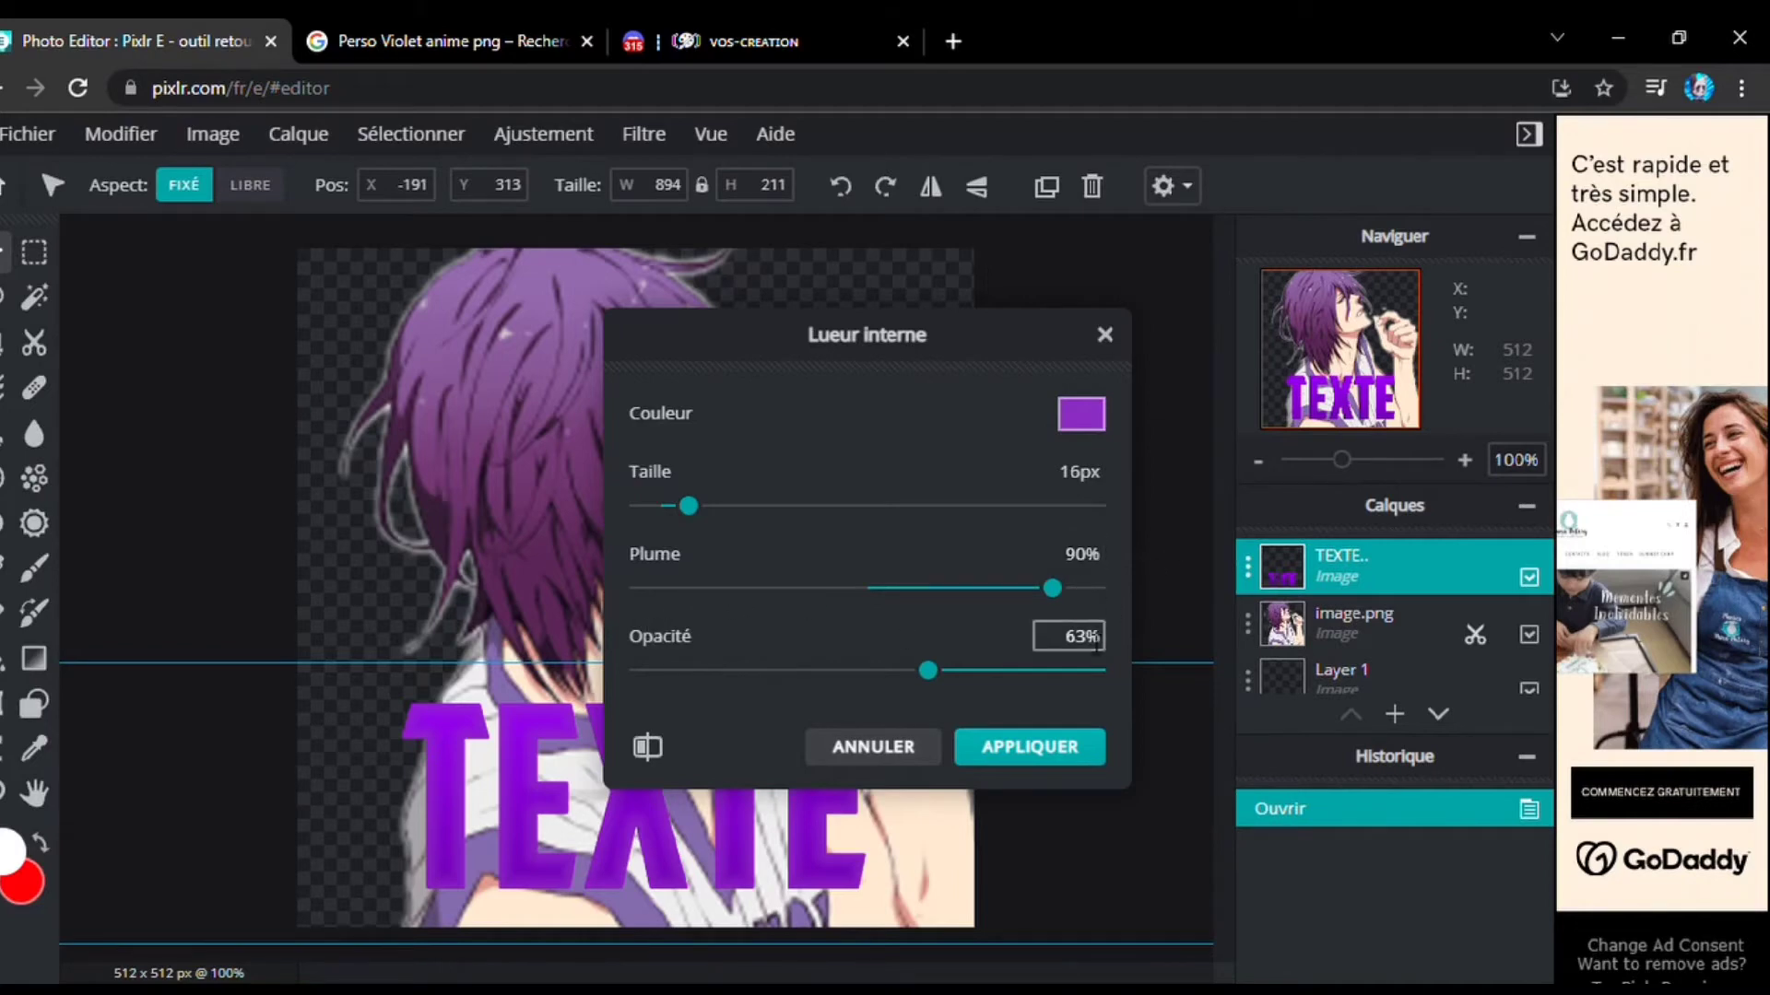
{"action": "left_click", "coordinate": [1054, 763]}
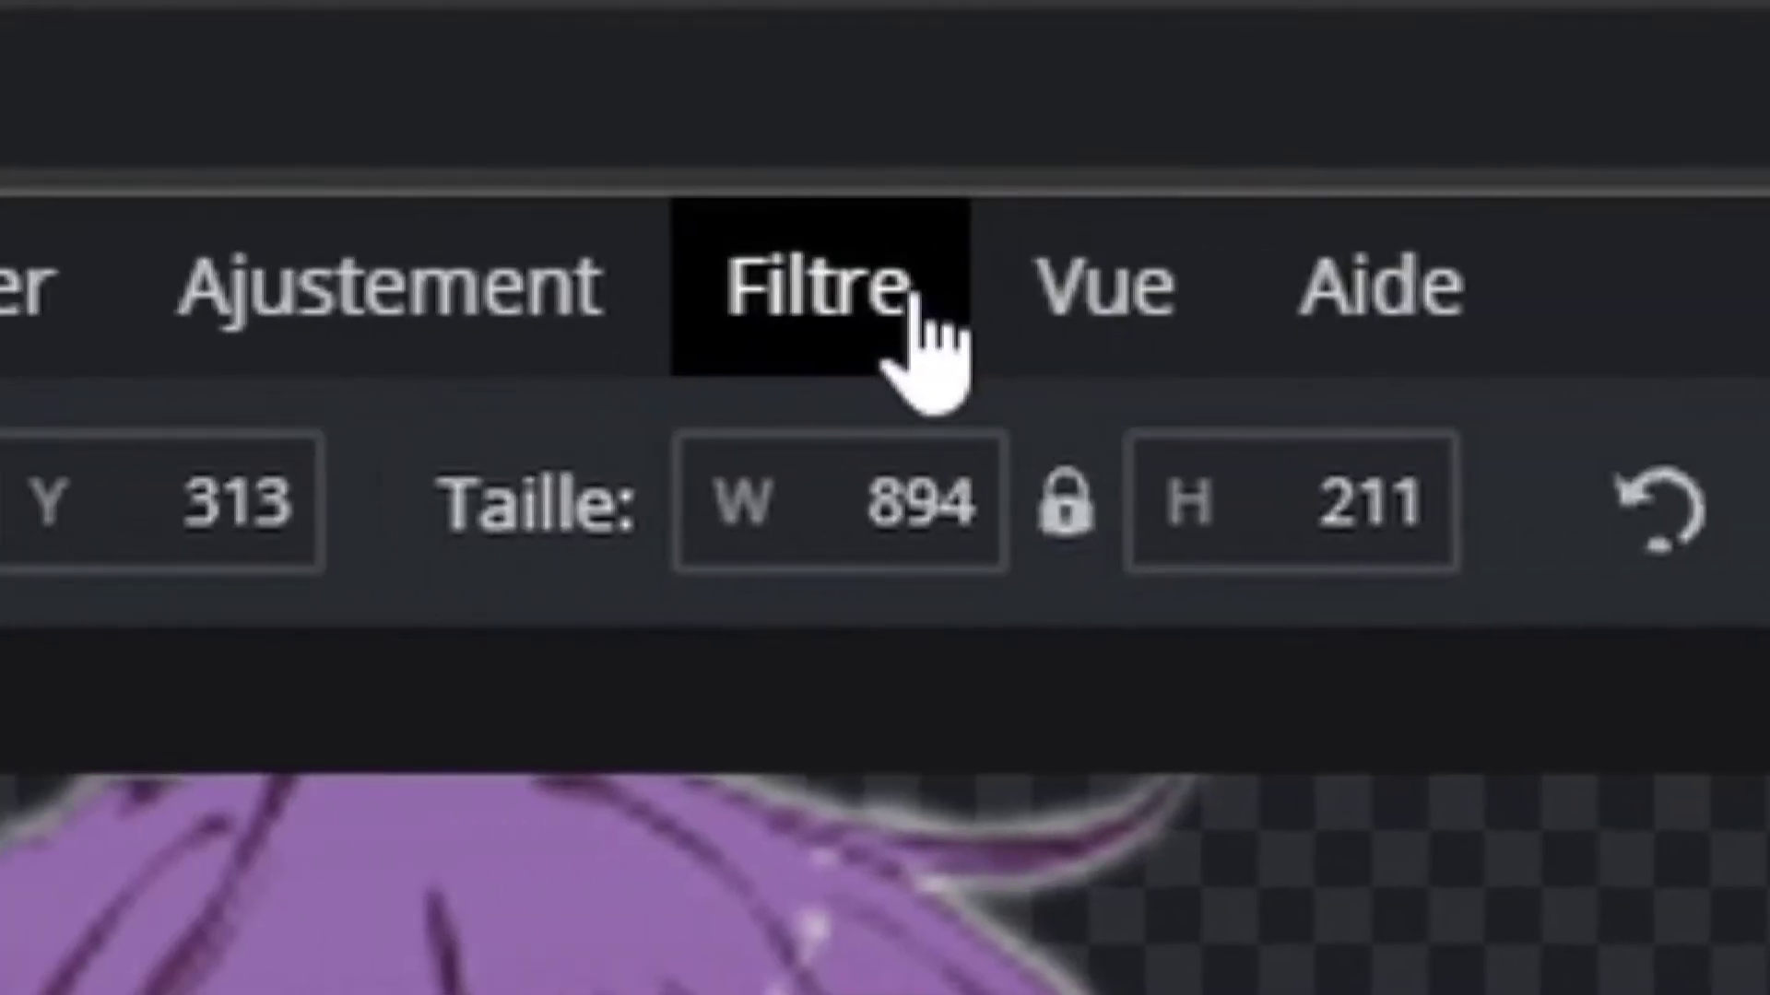
Apply a black Ombre portée to the TEXTE layer with Opacité 72%, Translation x -1 px and Translation y 9 px.
{"action": "left_click", "coordinate": [643, 134]}
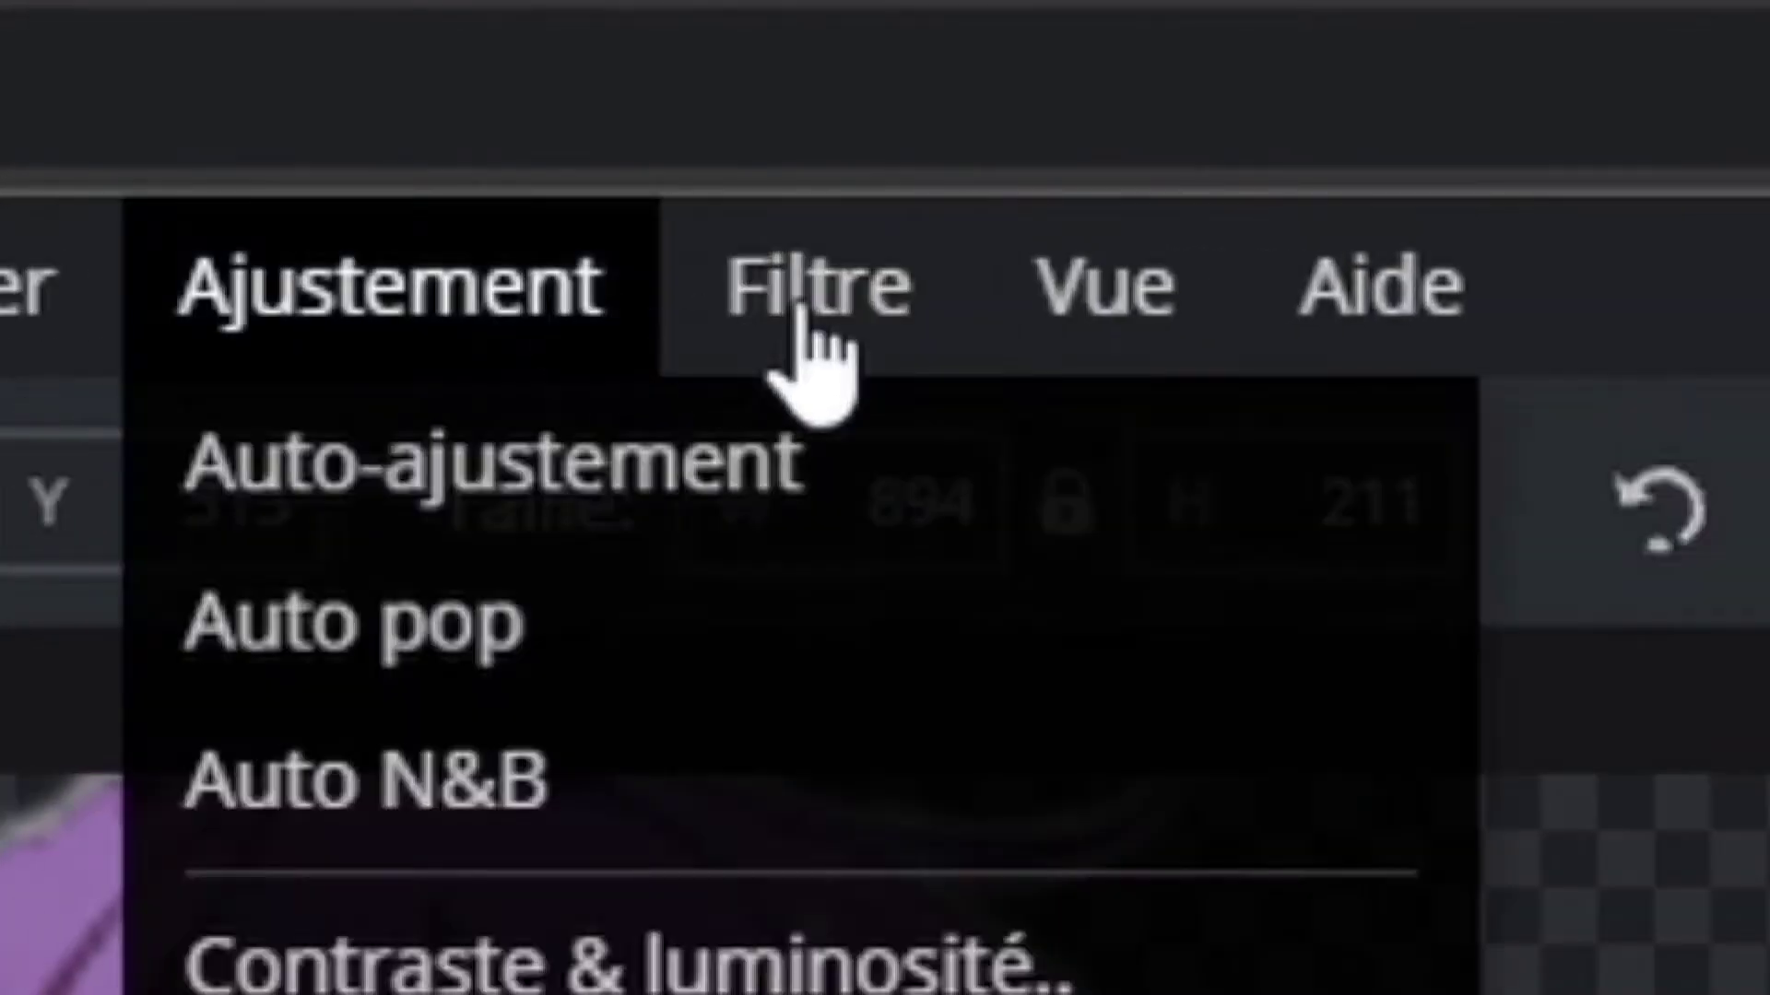
{"action": "mouse_move", "coordinate": [800, 313]}
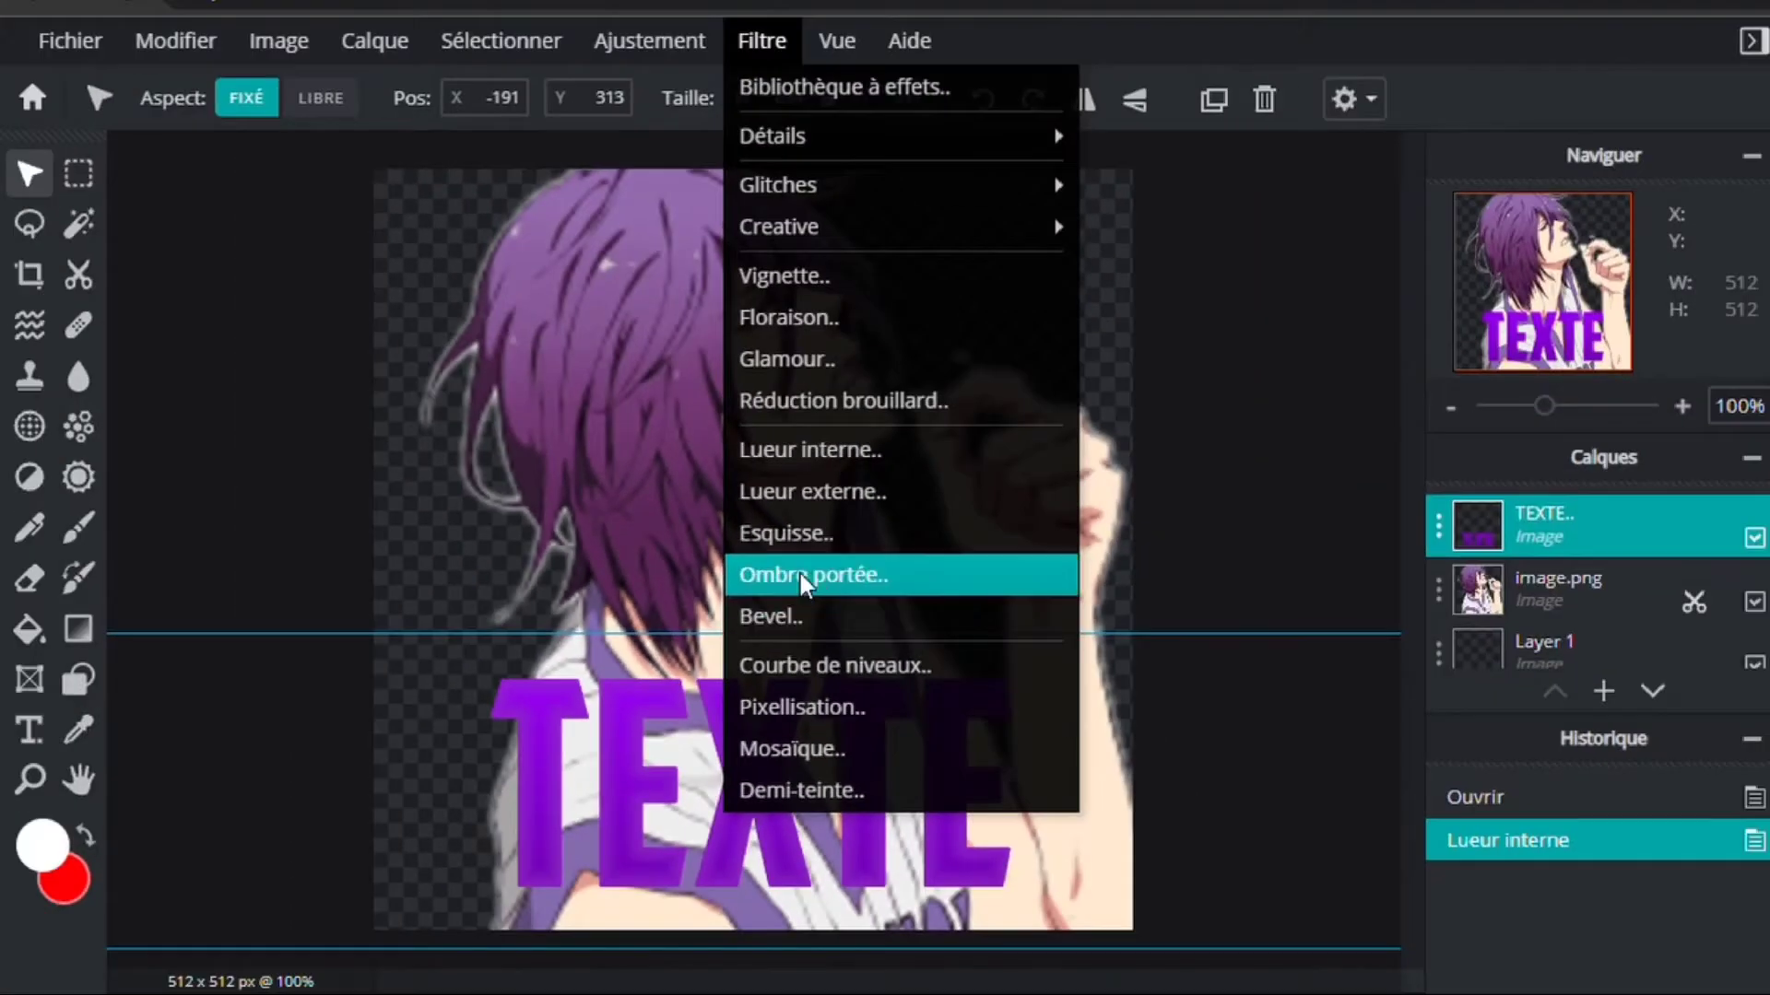
{"action": "left_click", "coordinate": [802, 385]}
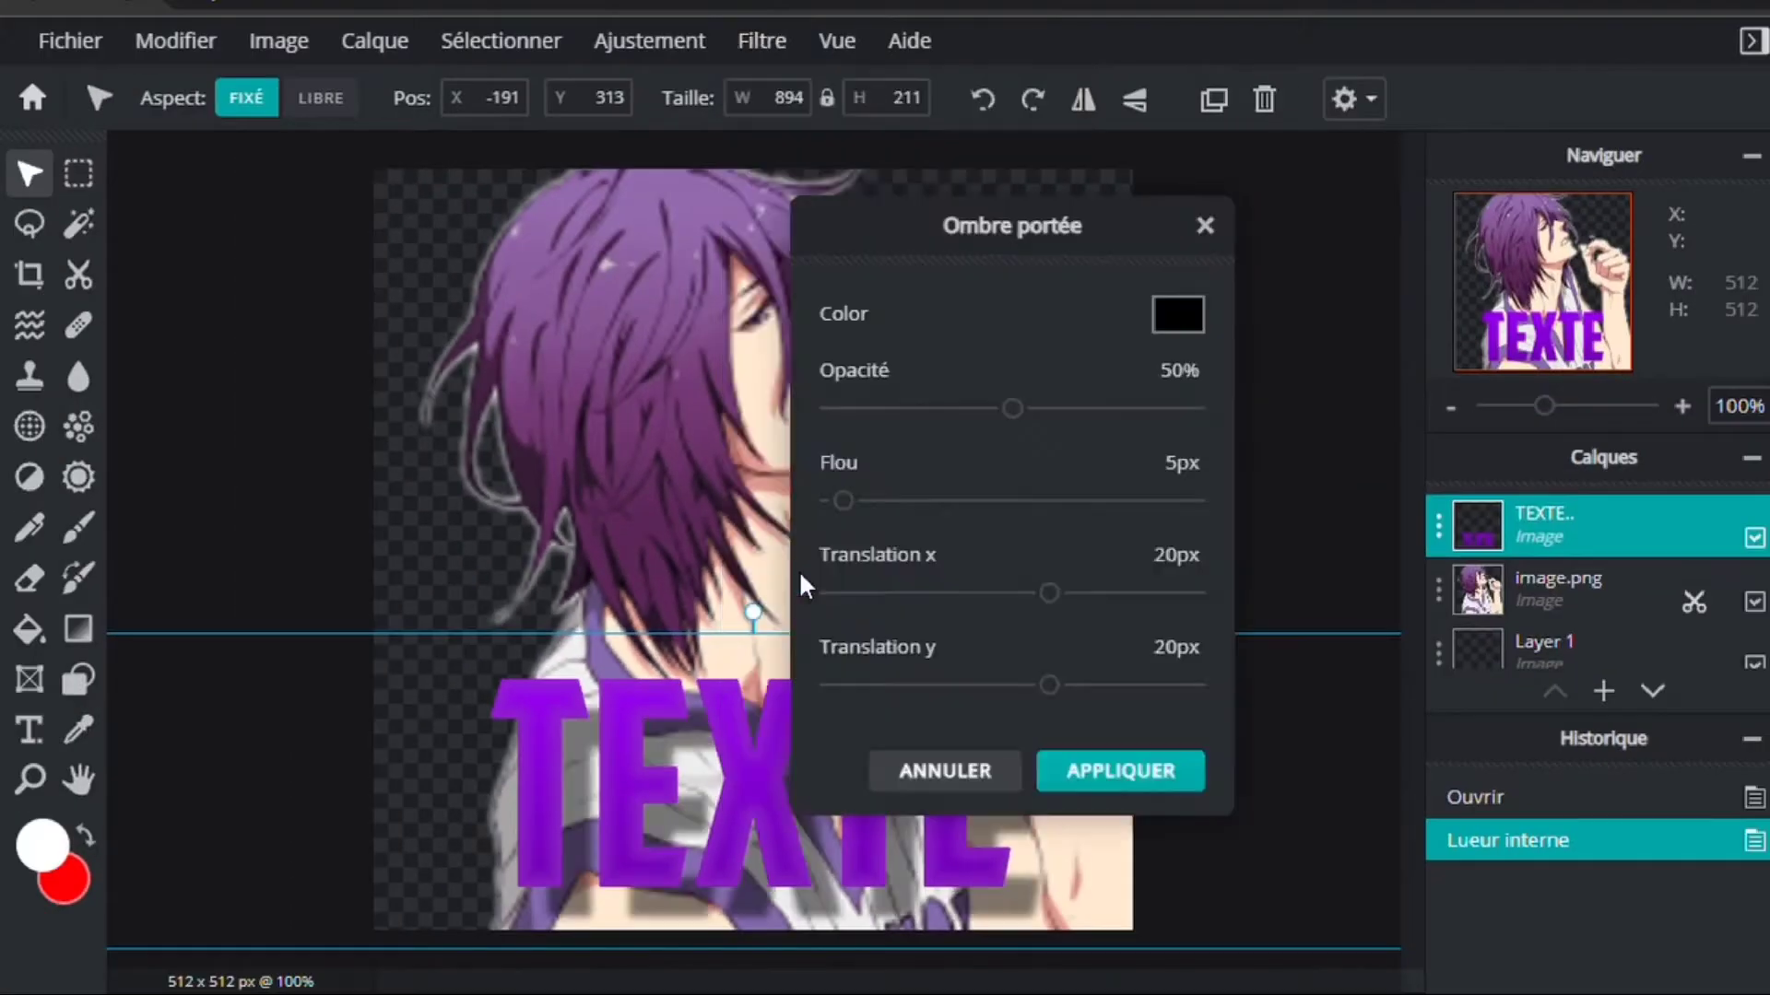
{"action": "left_click_drag", "start_coordinate": [1060, 601], "coordinate": [1016, 624]}
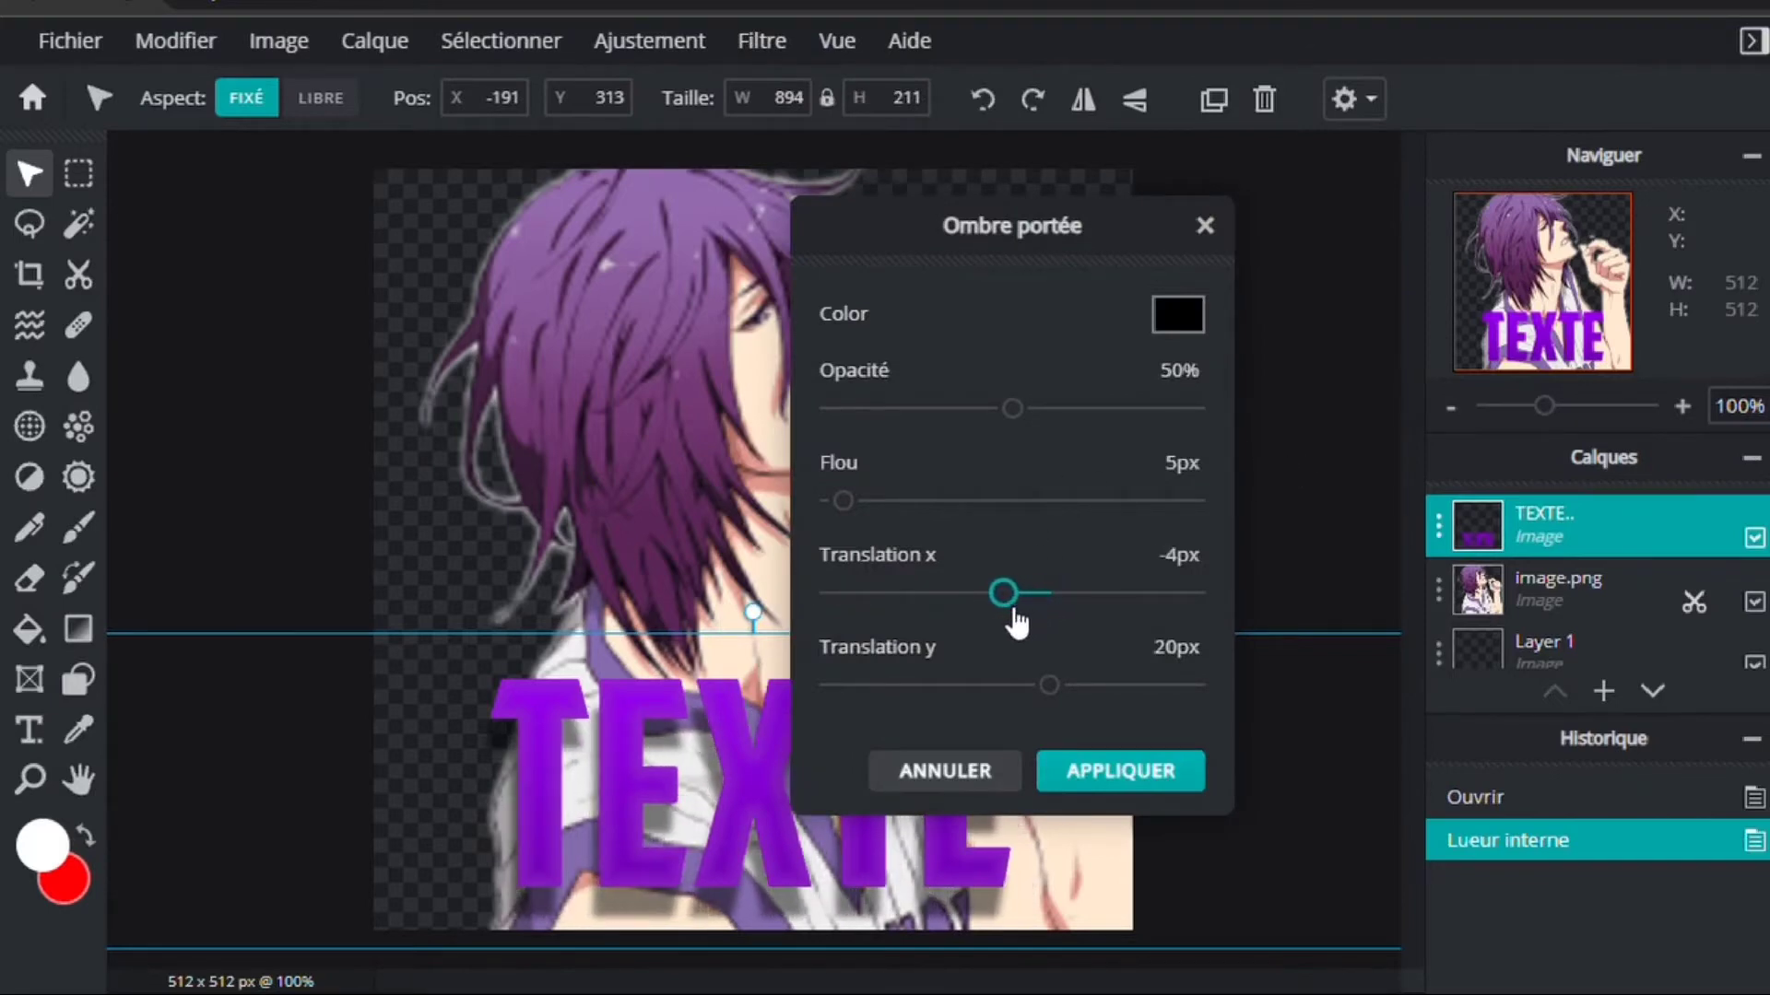
{"action": "left_click_drag", "start_coordinate": [1051, 693], "coordinate": [1021, 693]}
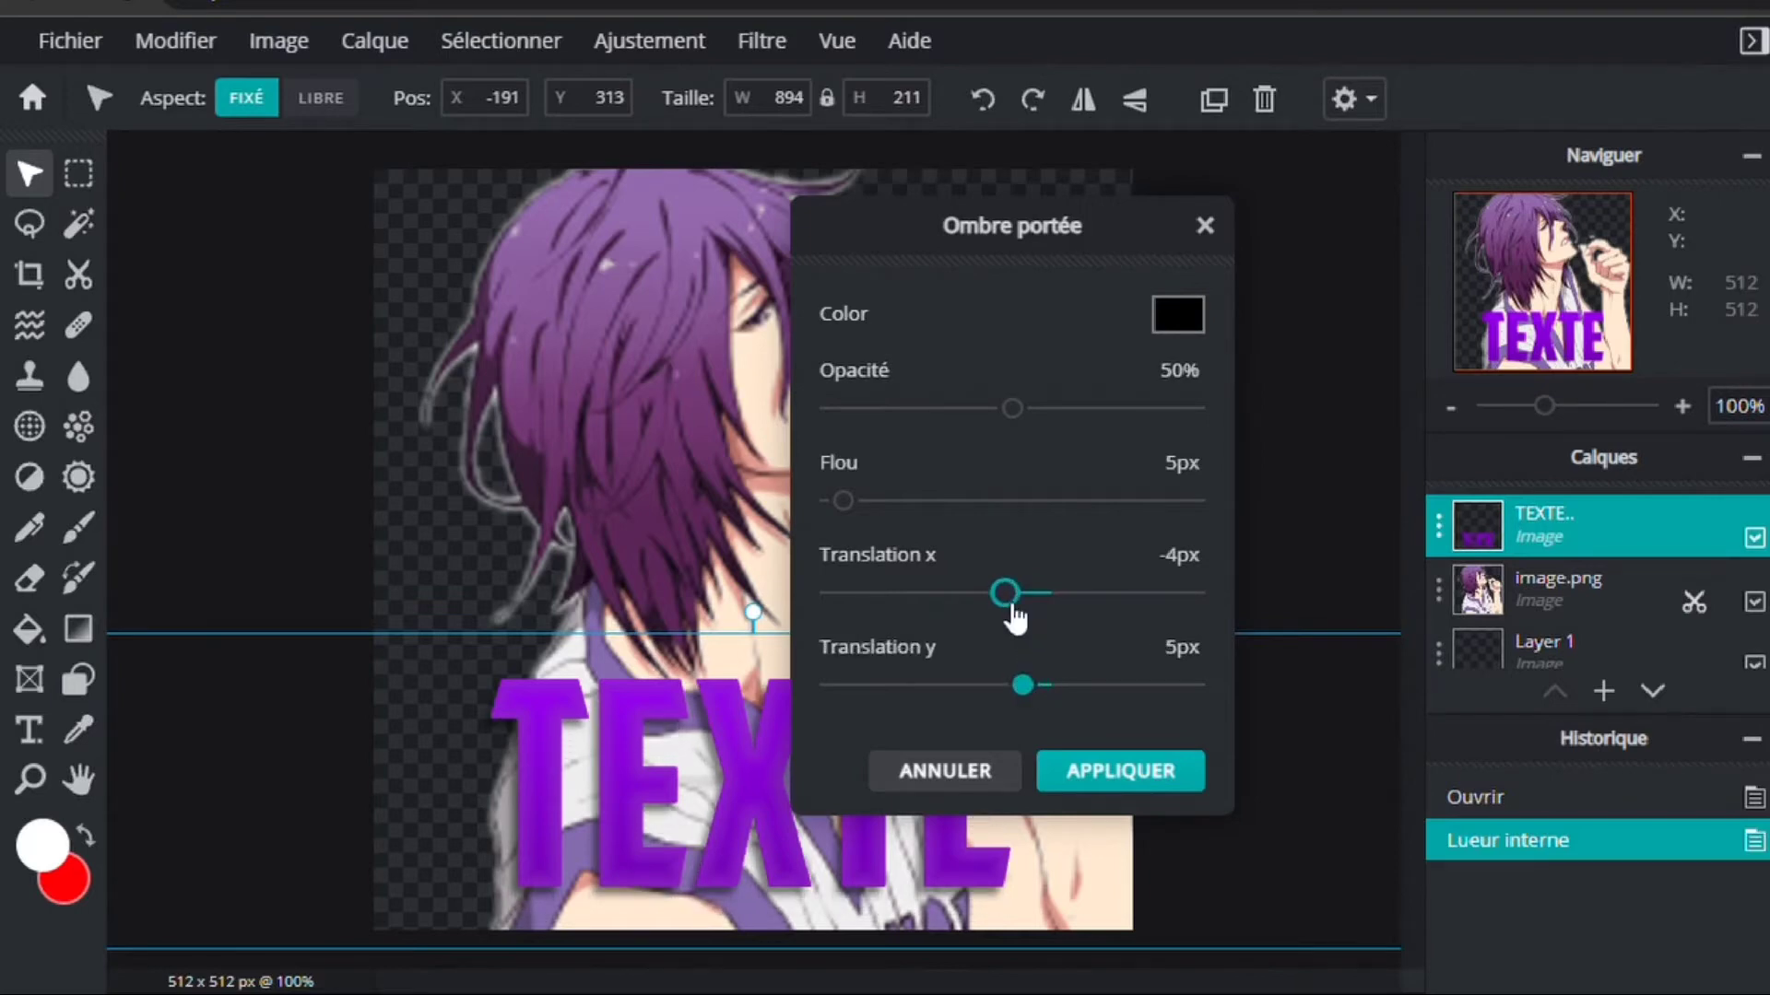
{"action": "left_click_drag", "start_coordinate": [1018, 618], "coordinate": [1023, 620]}
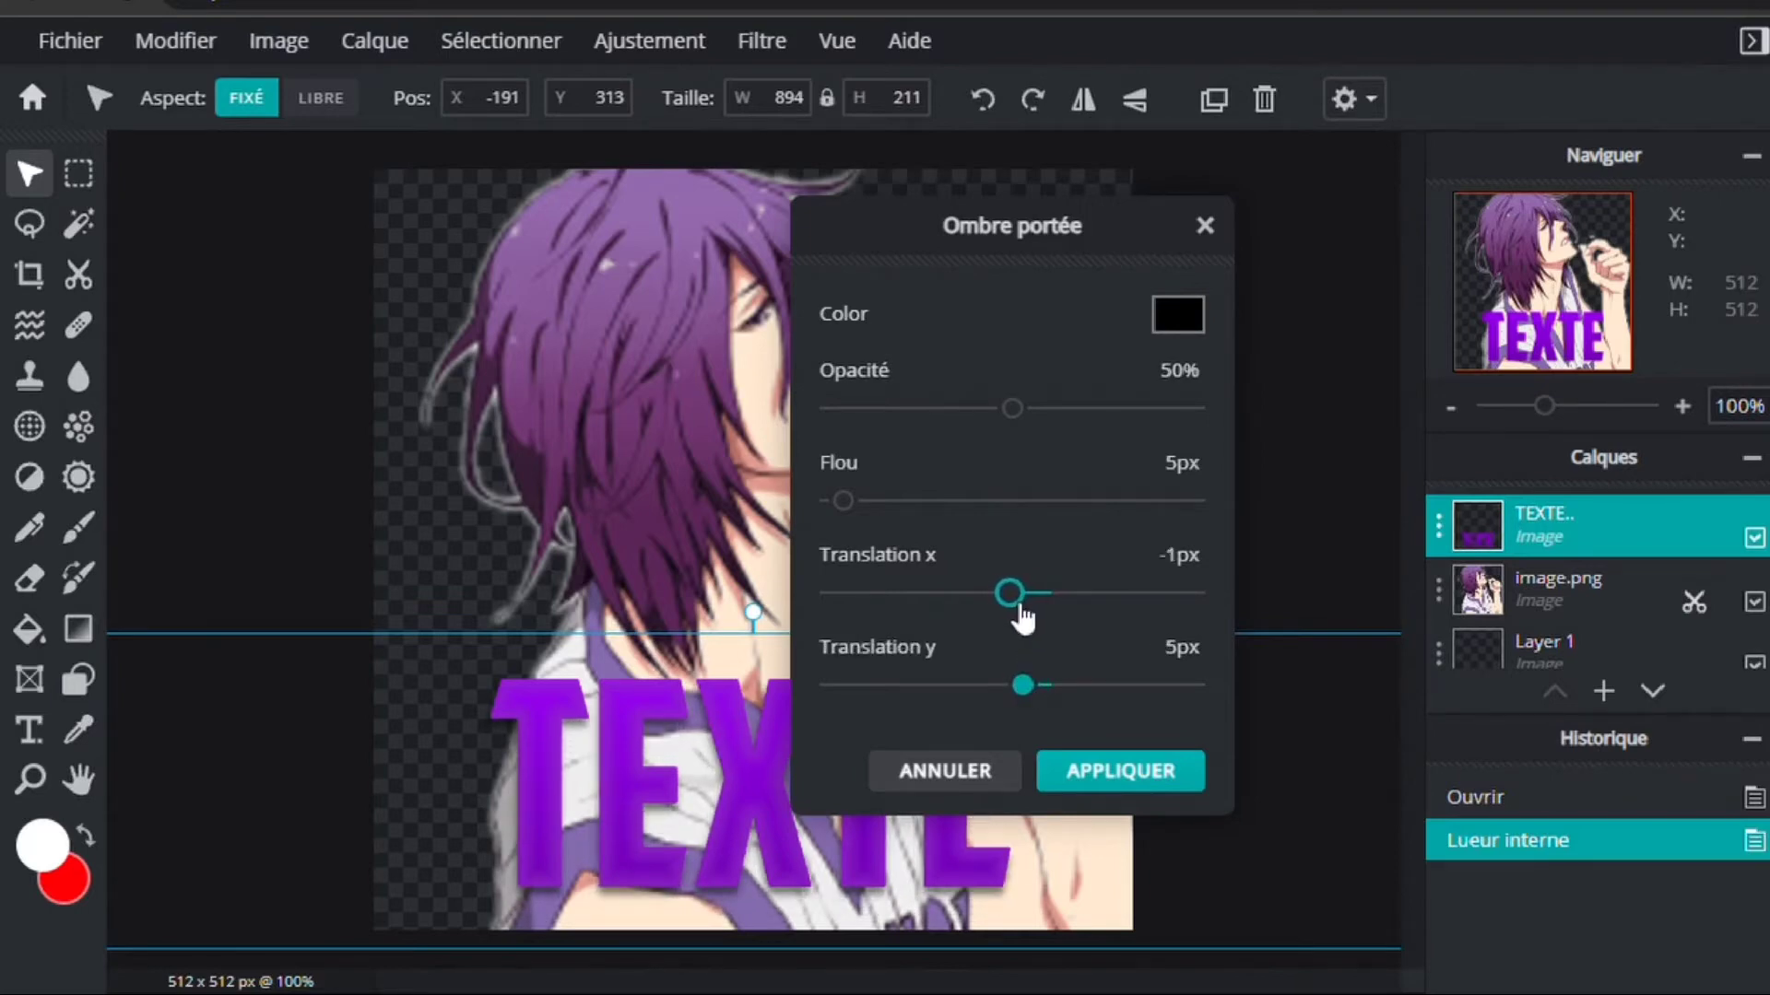
{"action": "left_click_drag", "start_coordinate": [1032, 690], "coordinate": [1038, 694]}
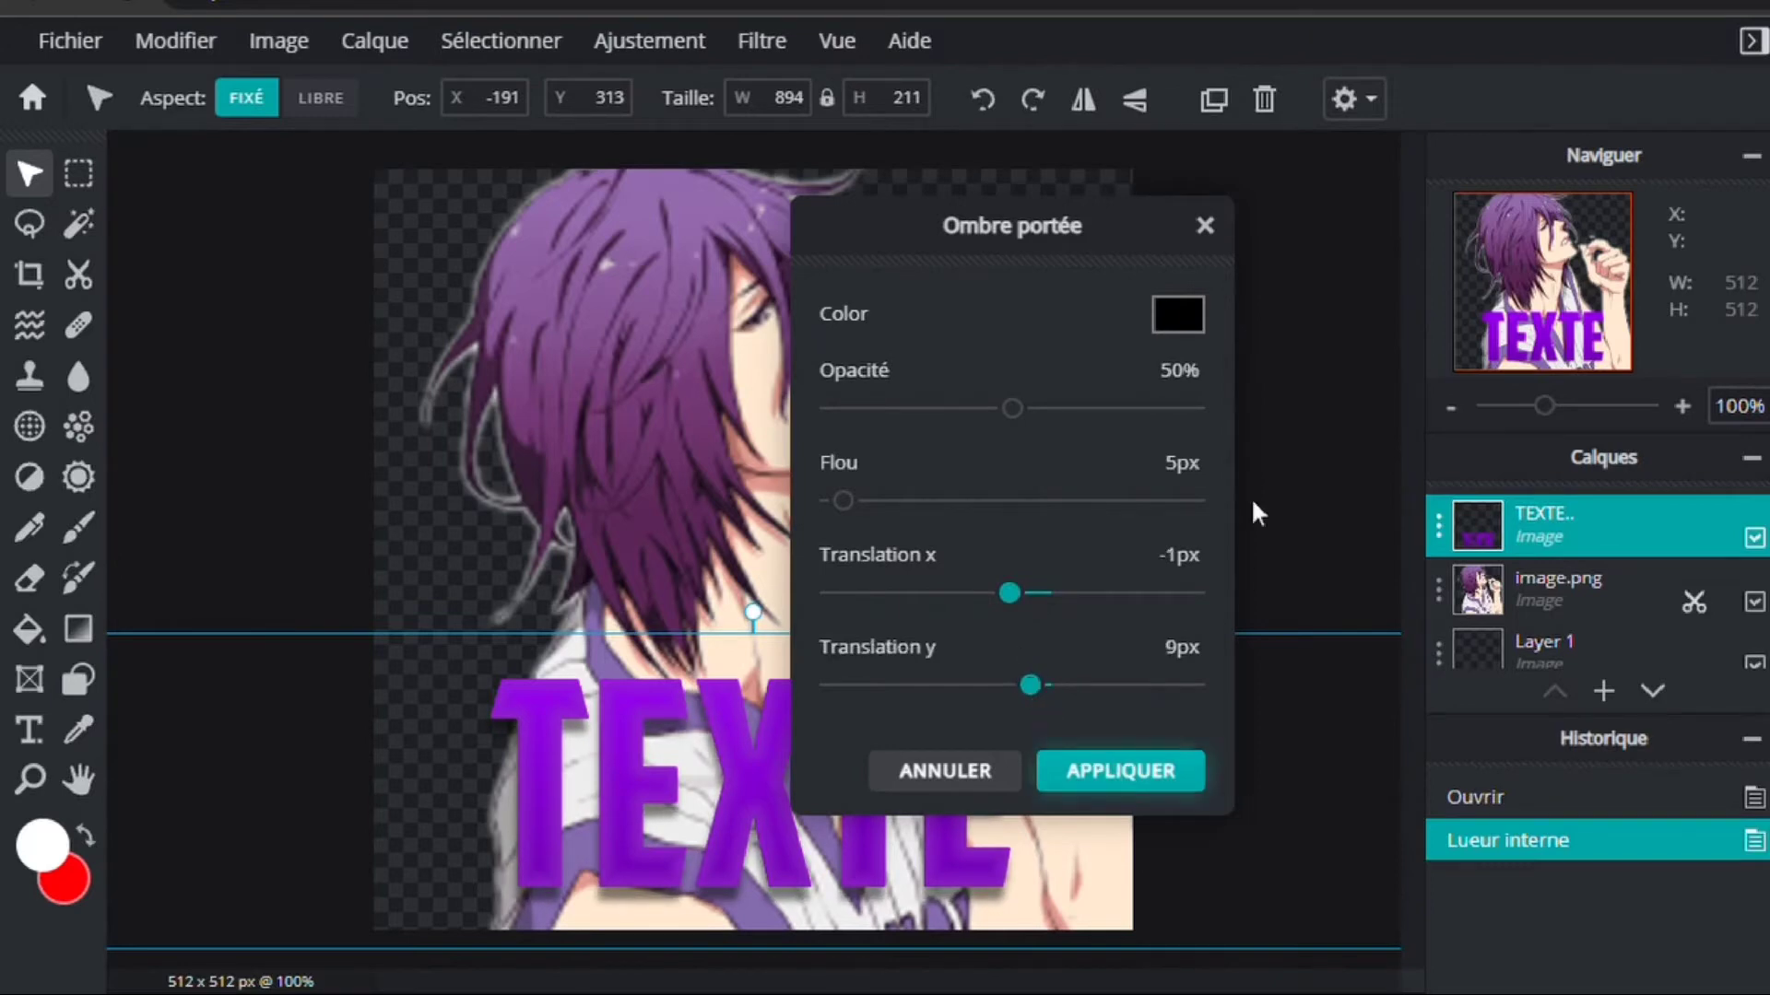
{"action": "left_click_drag", "start_coordinate": [1006, 411], "coordinate": [1106, 433]}
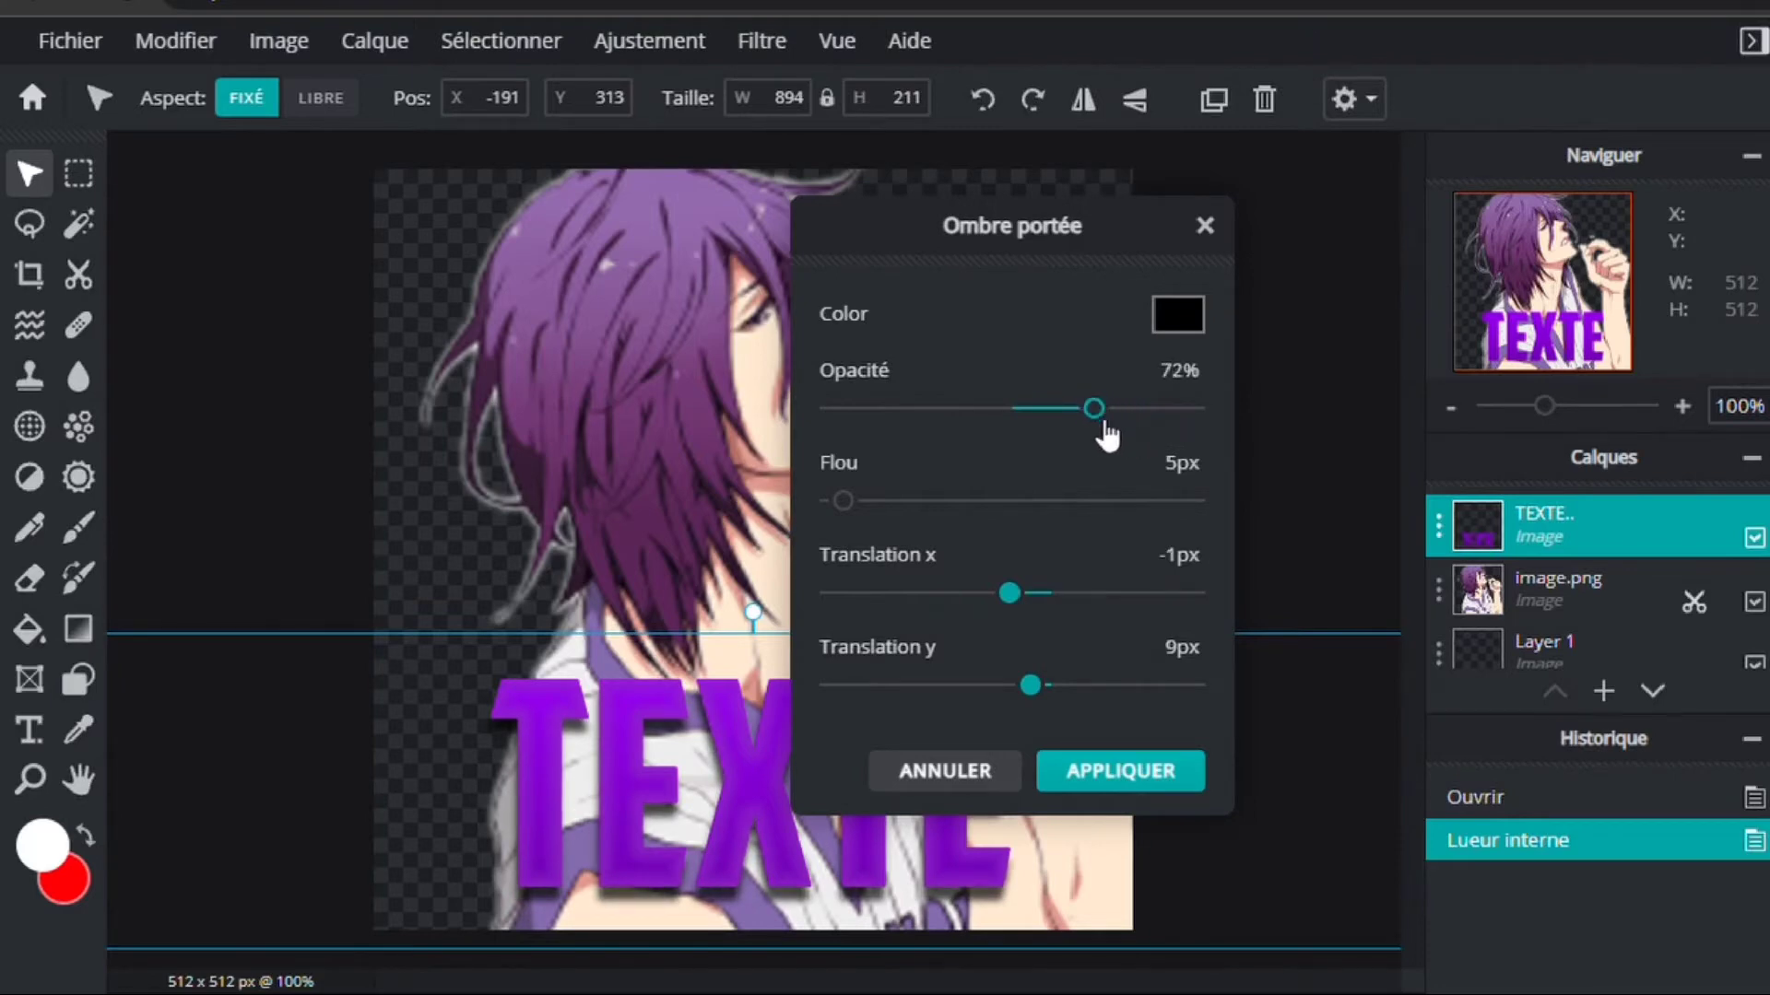
{"action": "left_click", "coordinate": [1130, 774]}
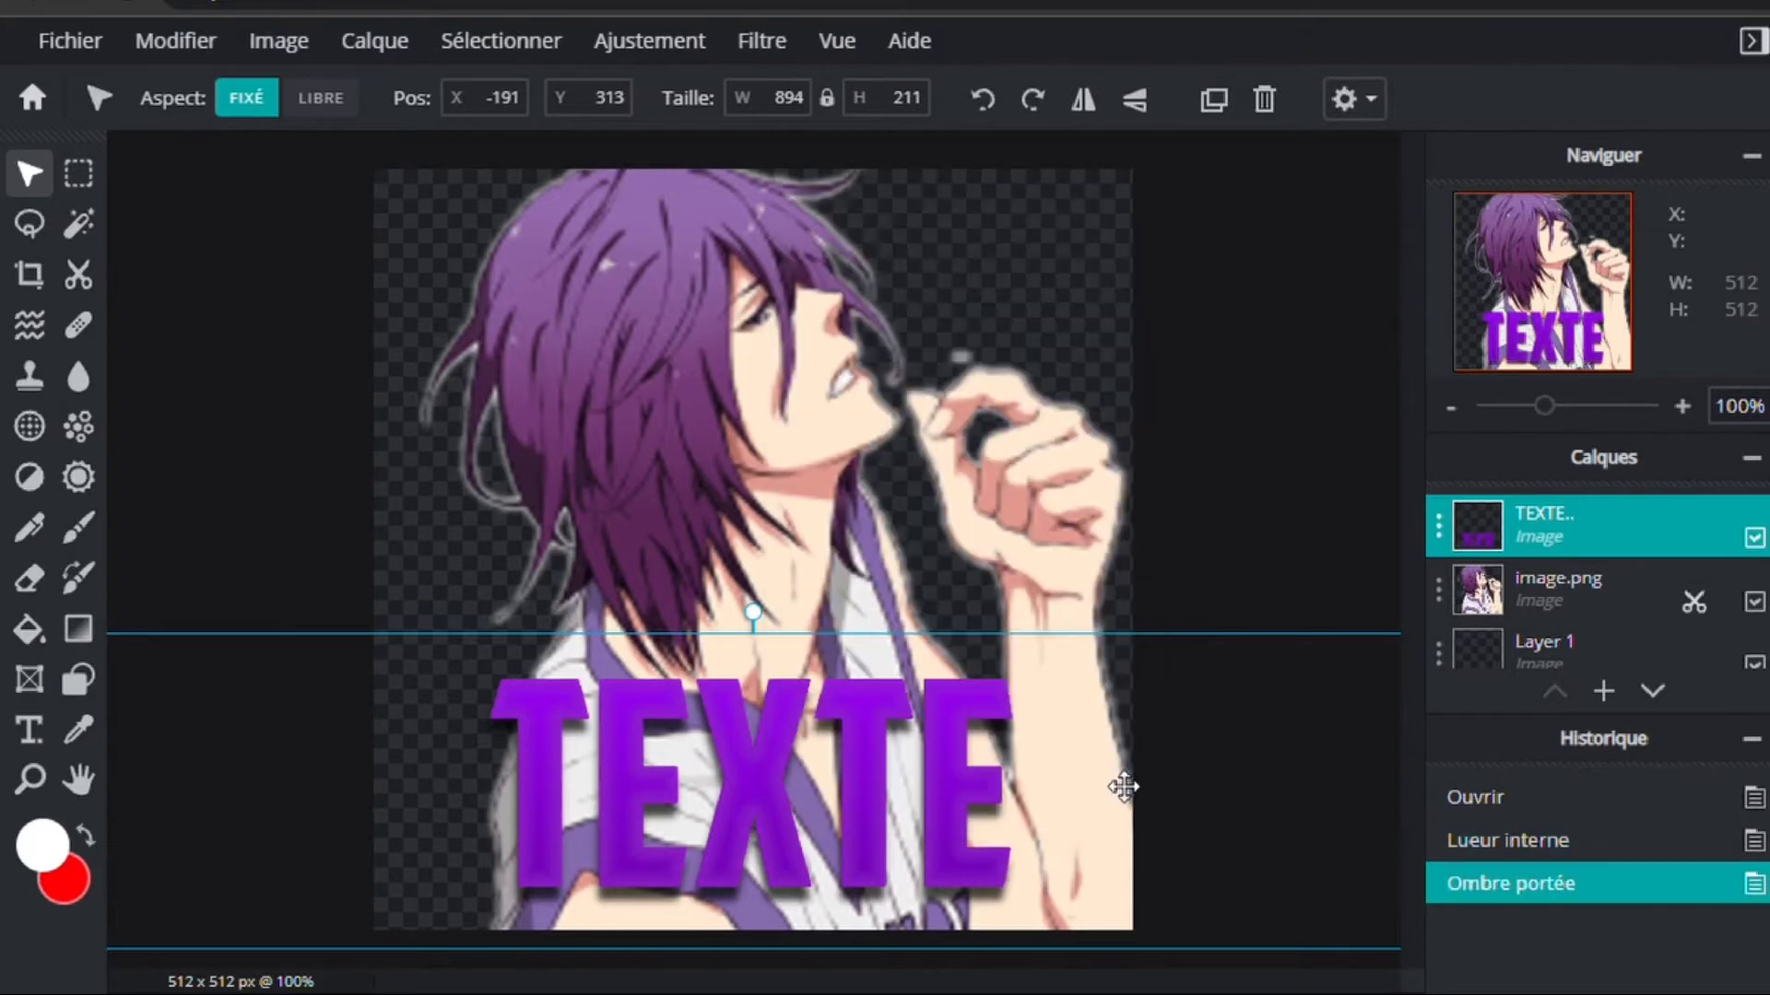
Switch to the Google Images results and search for "fond violet anime".
{"action": "left_click", "coordinate": [1315, 489]}
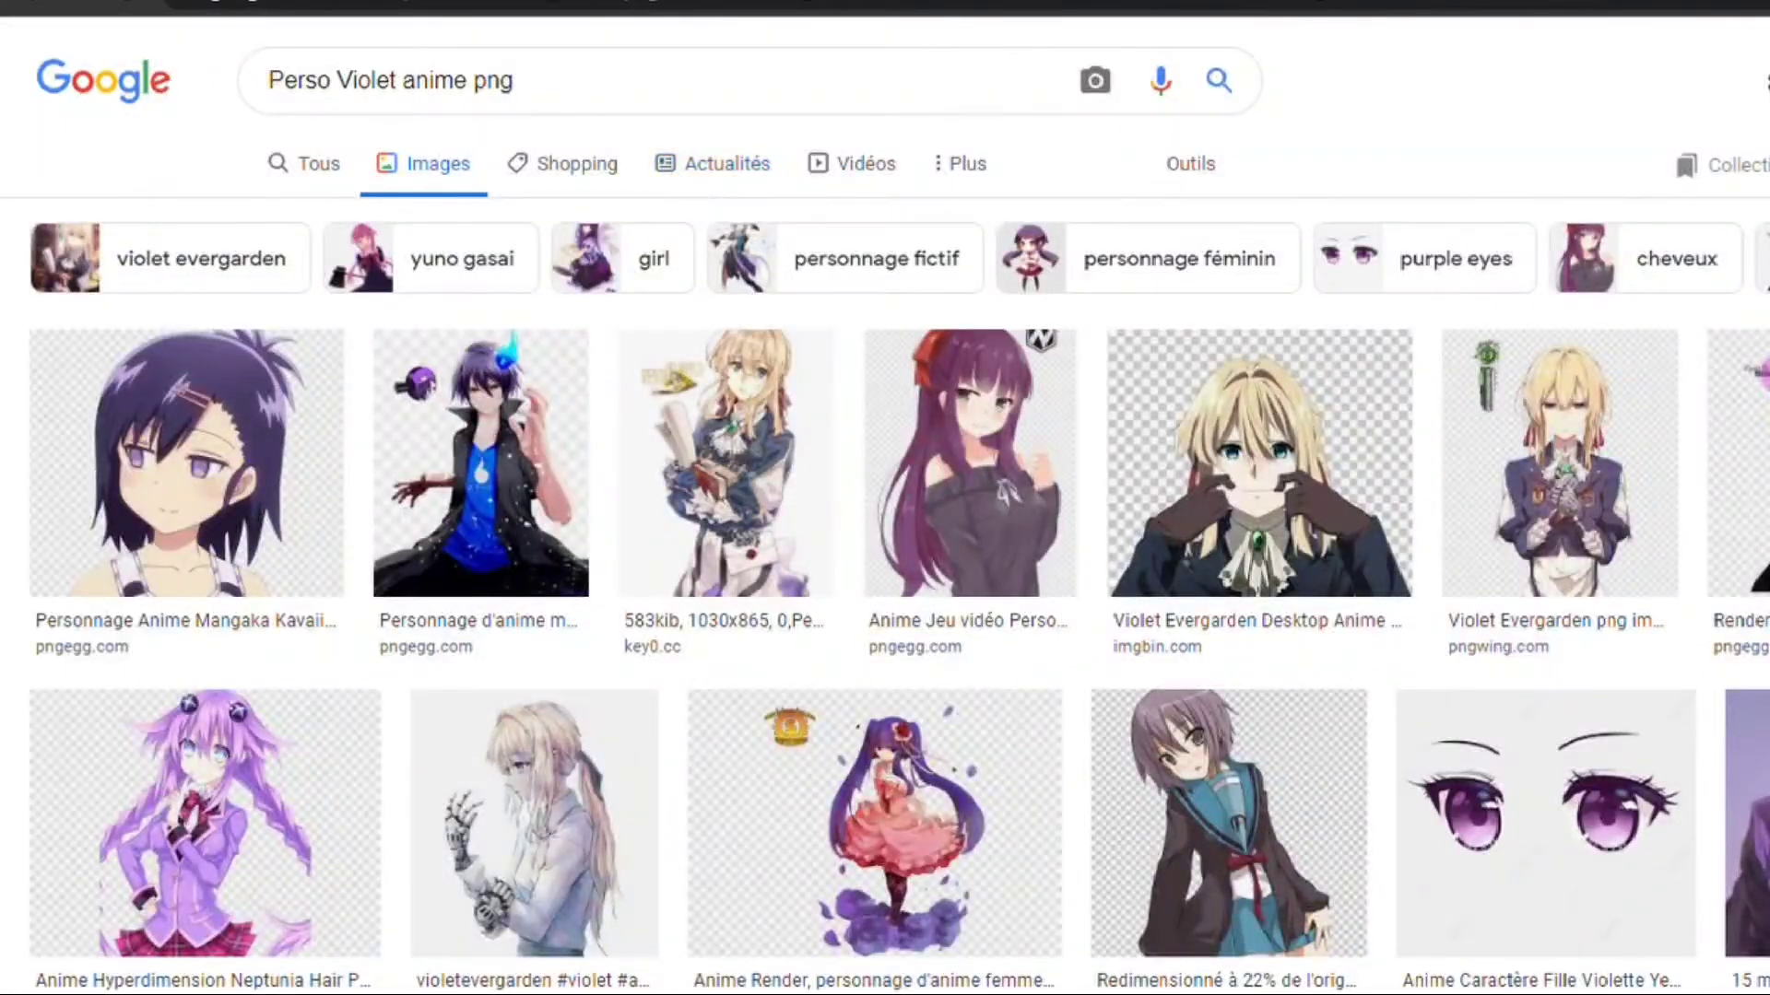
{"action": "left_click", "coordinate": [514, 83]}
{"action": "key", "text": "ctrl+a"}
{"action": "type", "text": "fond"}
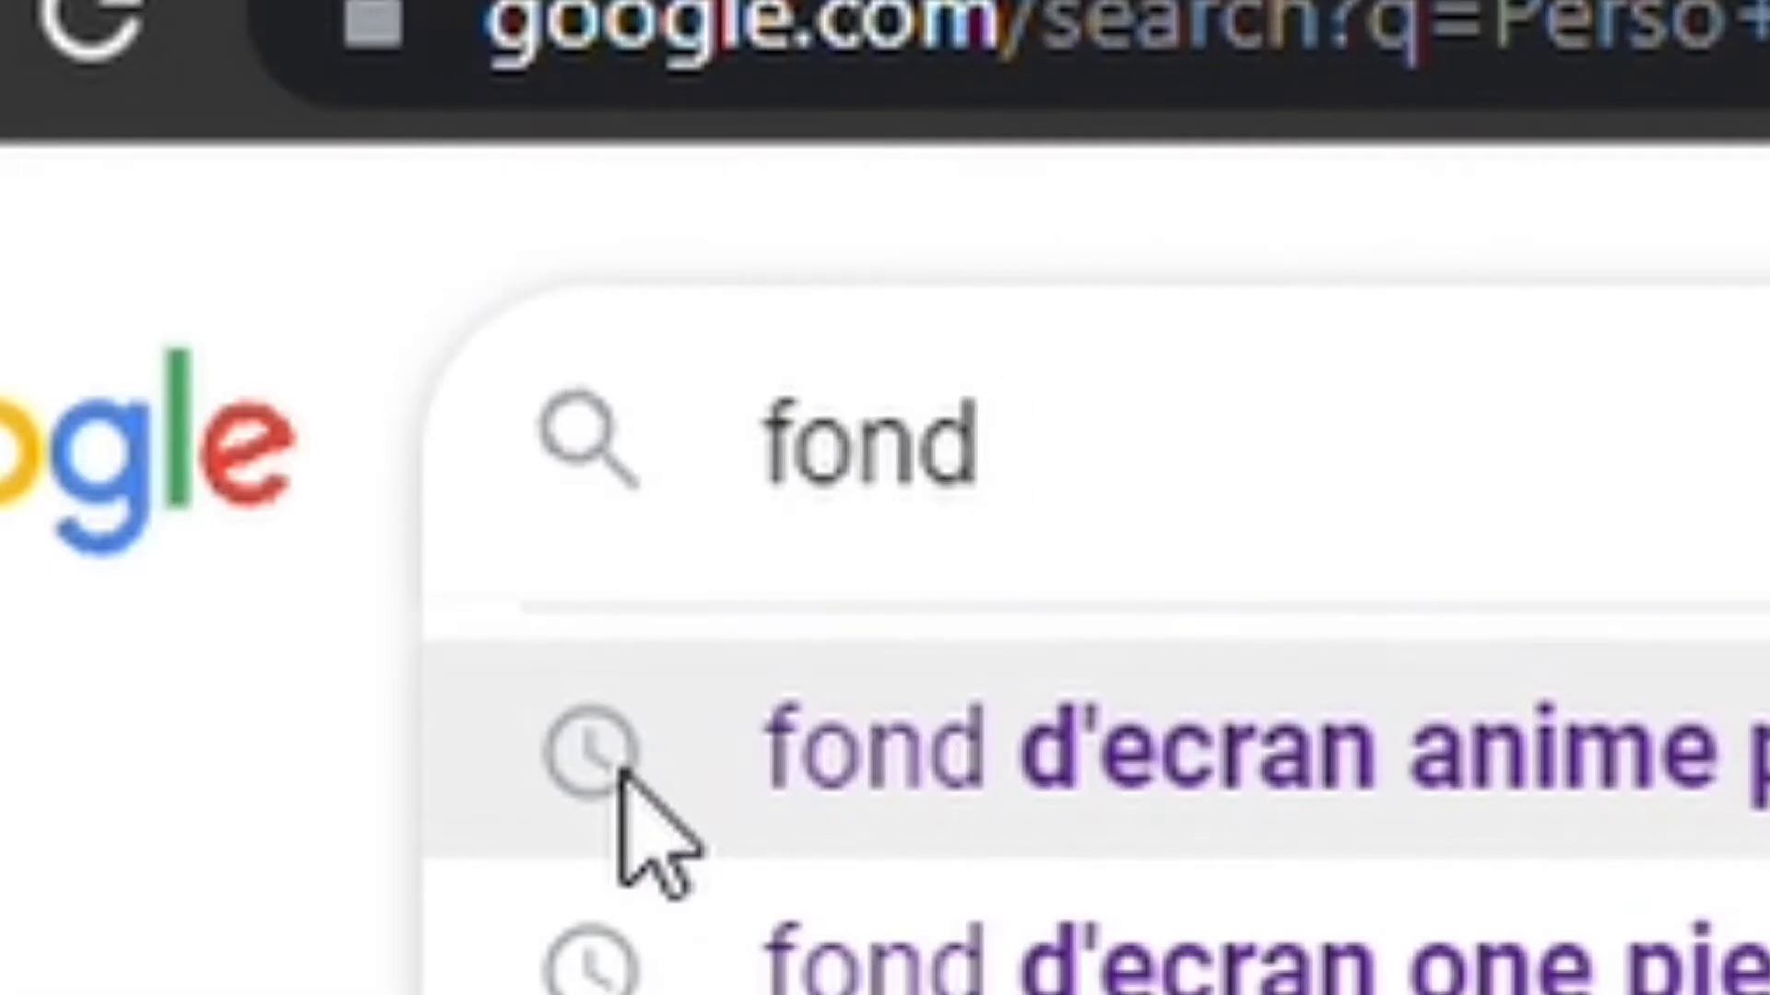
{"action": "type", "text": " vid"}
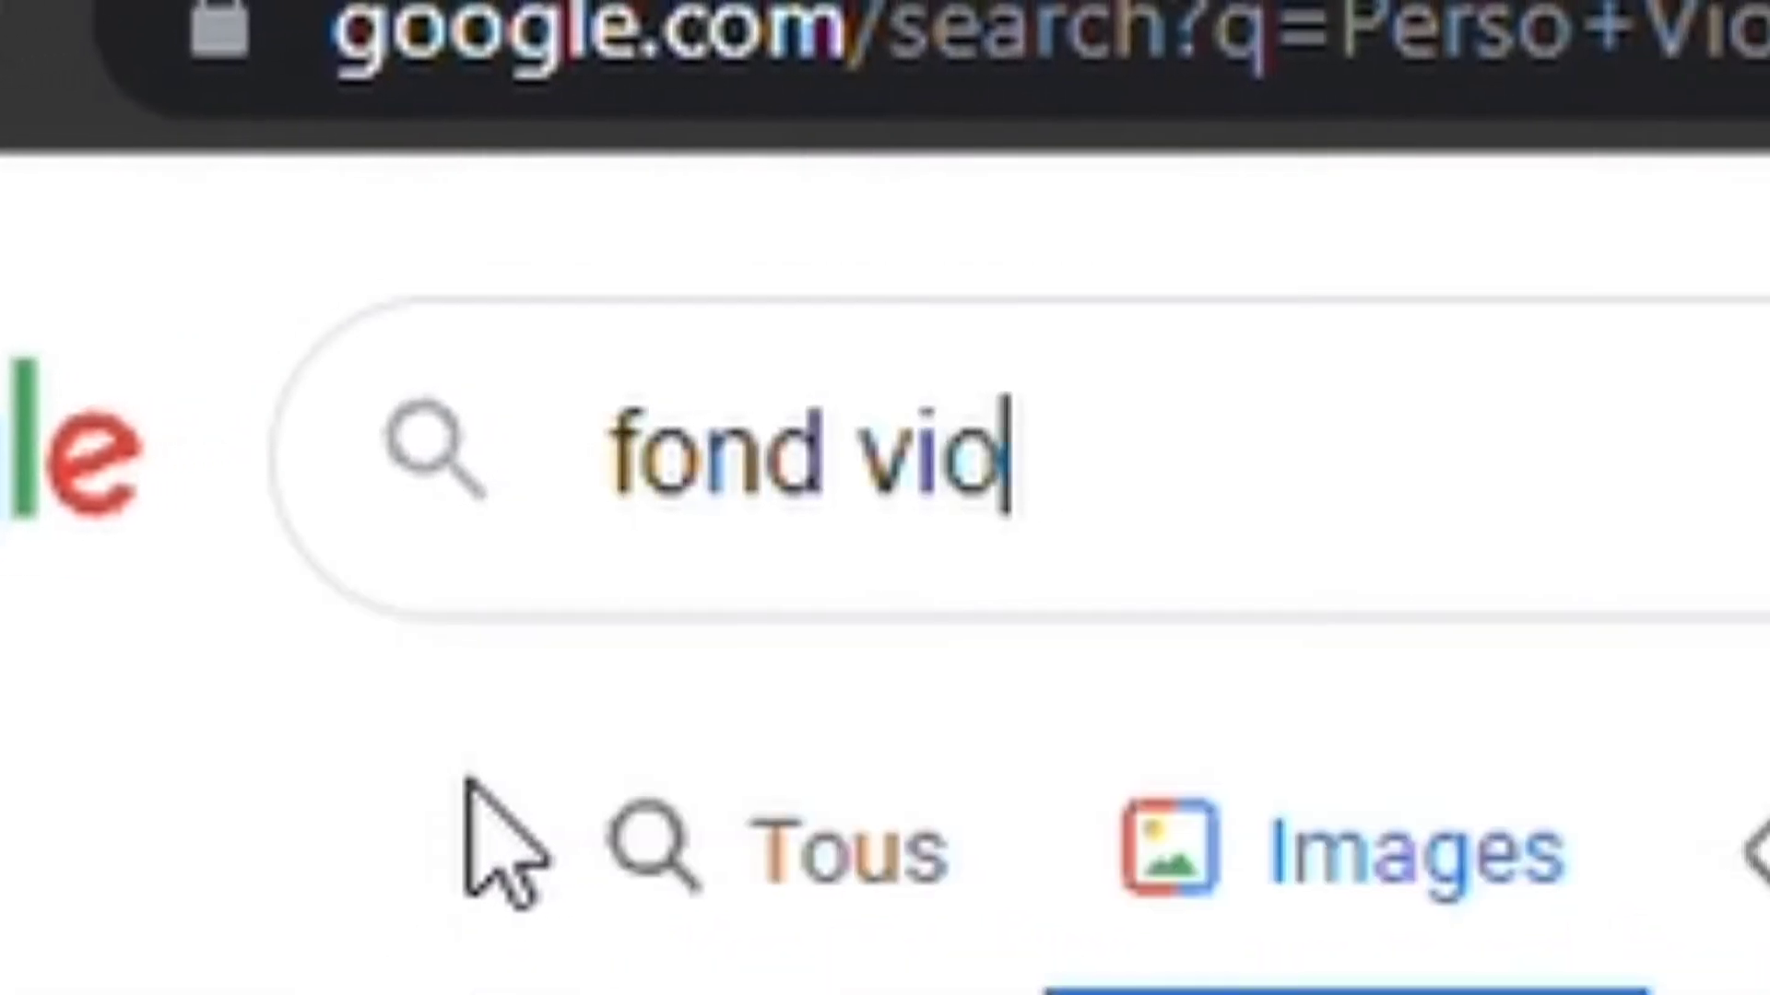
{"action": "type", "text": "let anime"}
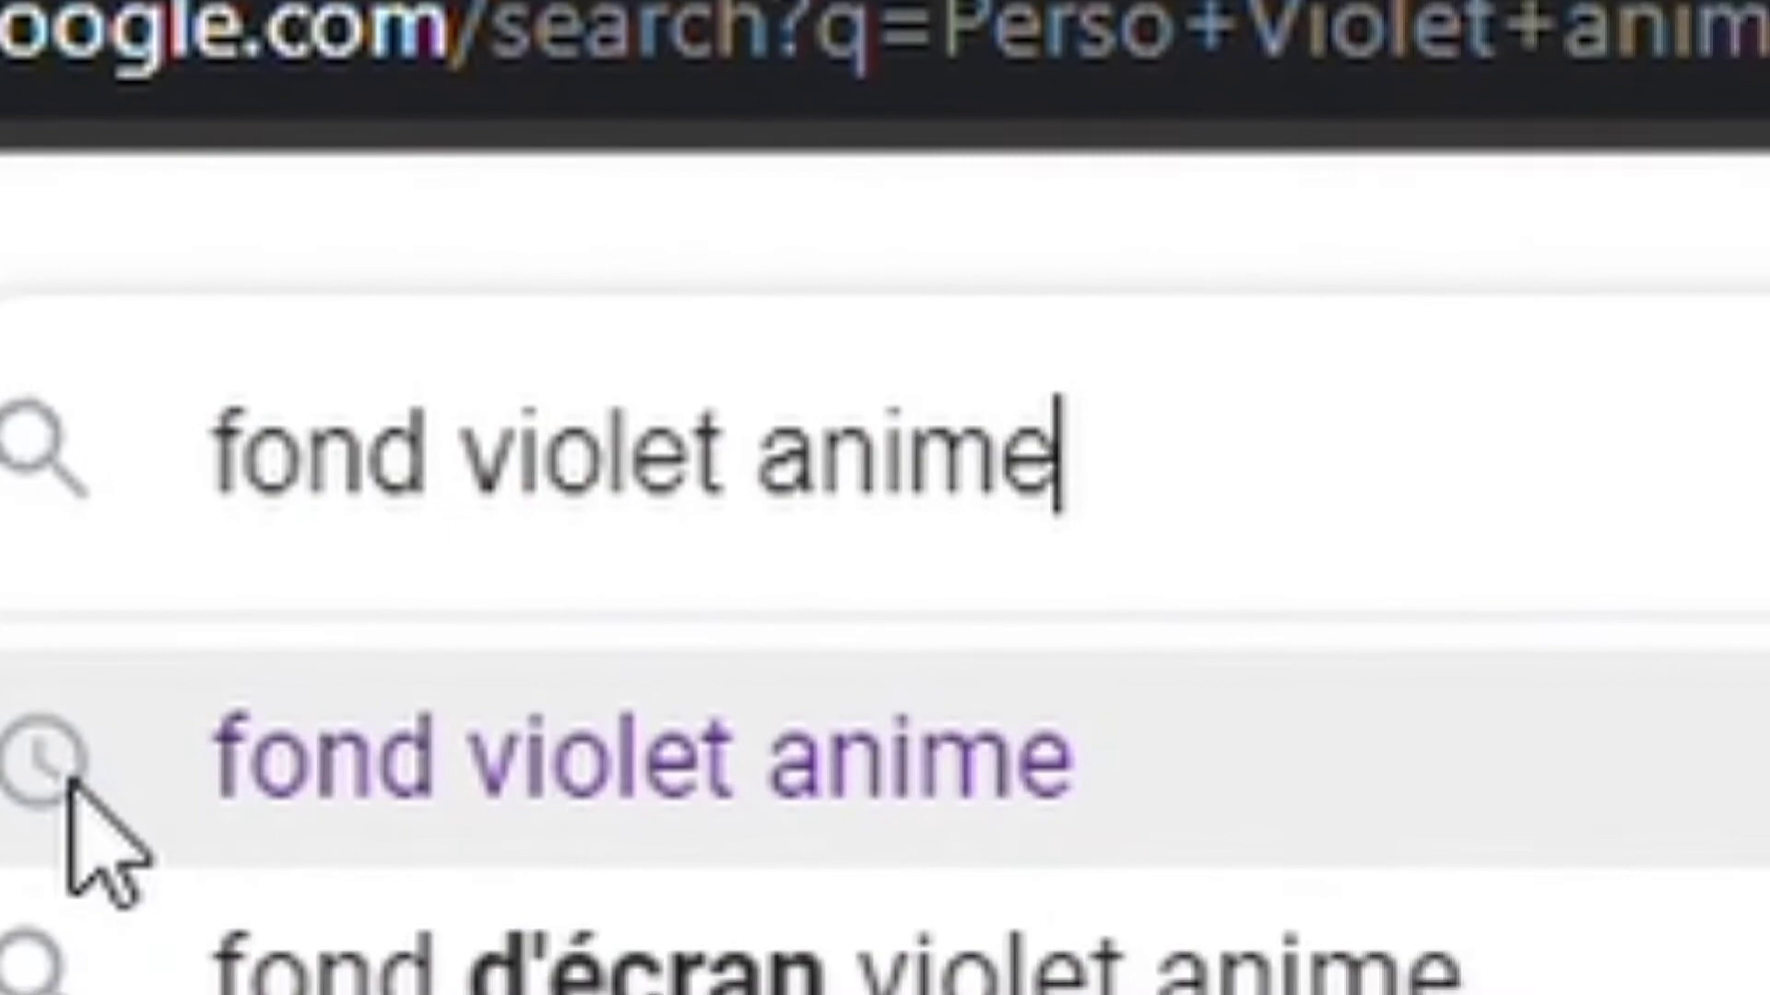
{"action": "left_click", "coordinate": [72, 782]}
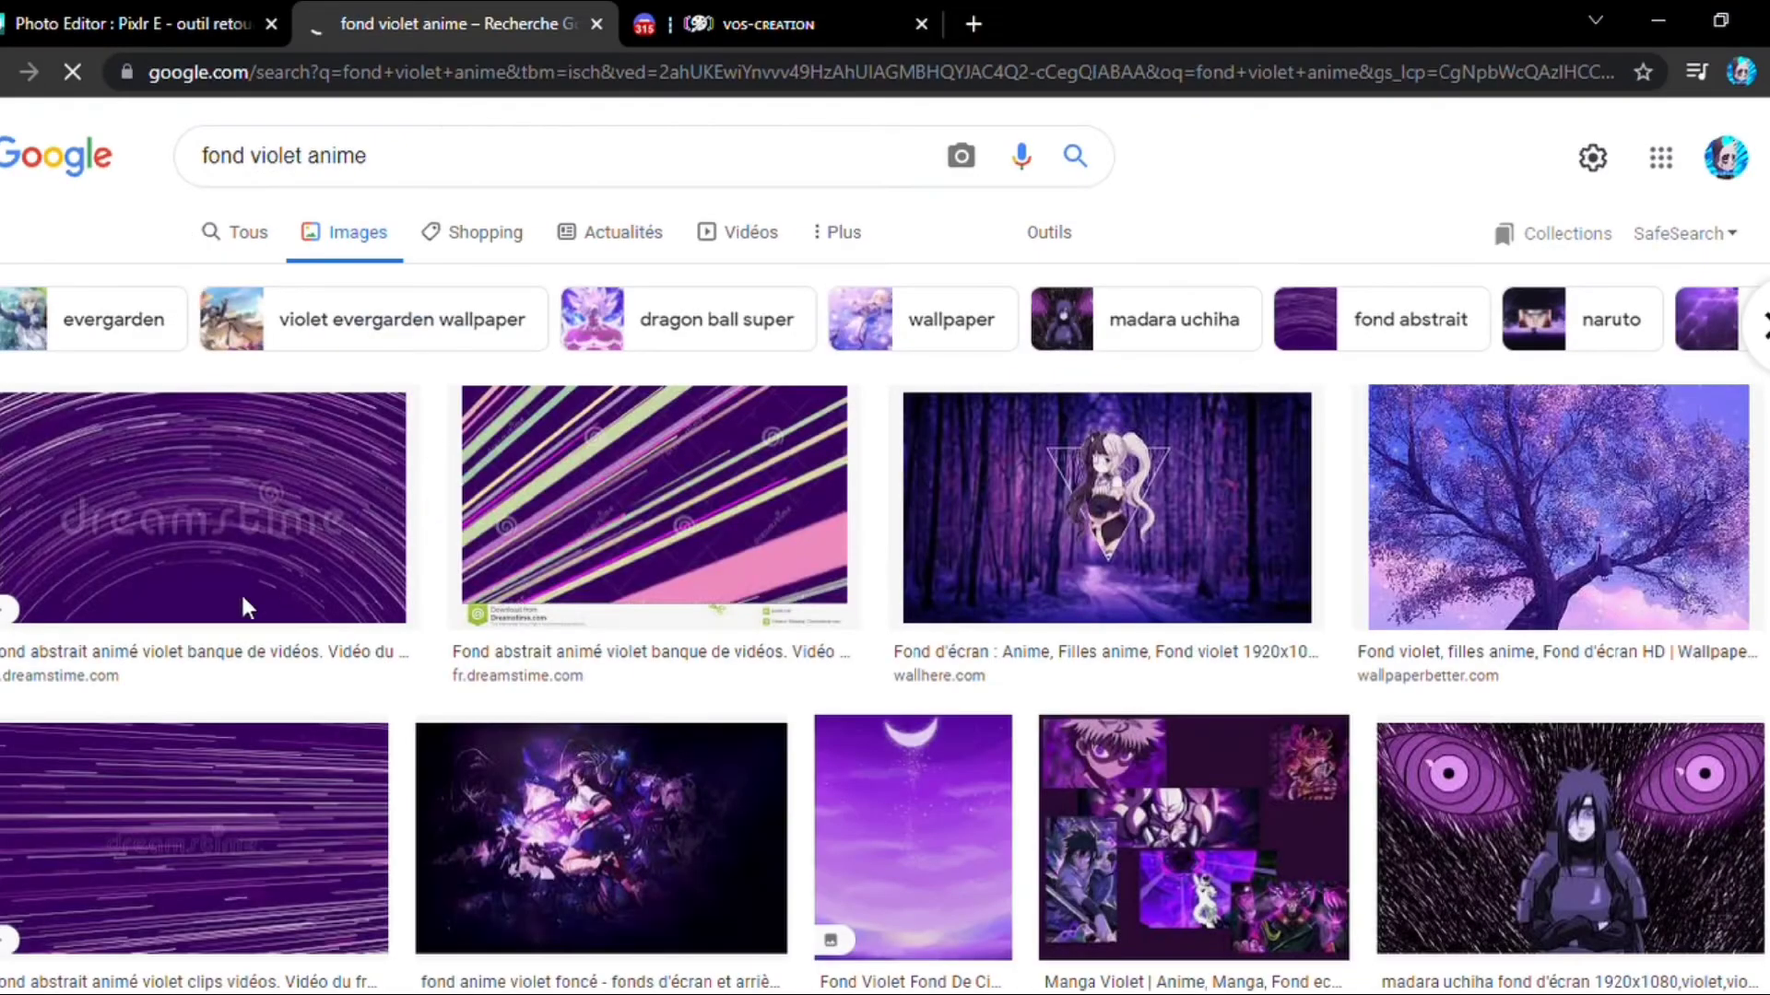
Choose the purple lightning anime wallpaper from the image results and copy it, closing its Pinterest source page.
{"action": "scroll", "coordinate": [242, 595], "scroll_direction": "down", "scroll_amount": 5}
{"action": "left_click", "coordinate": [1062, 678]}
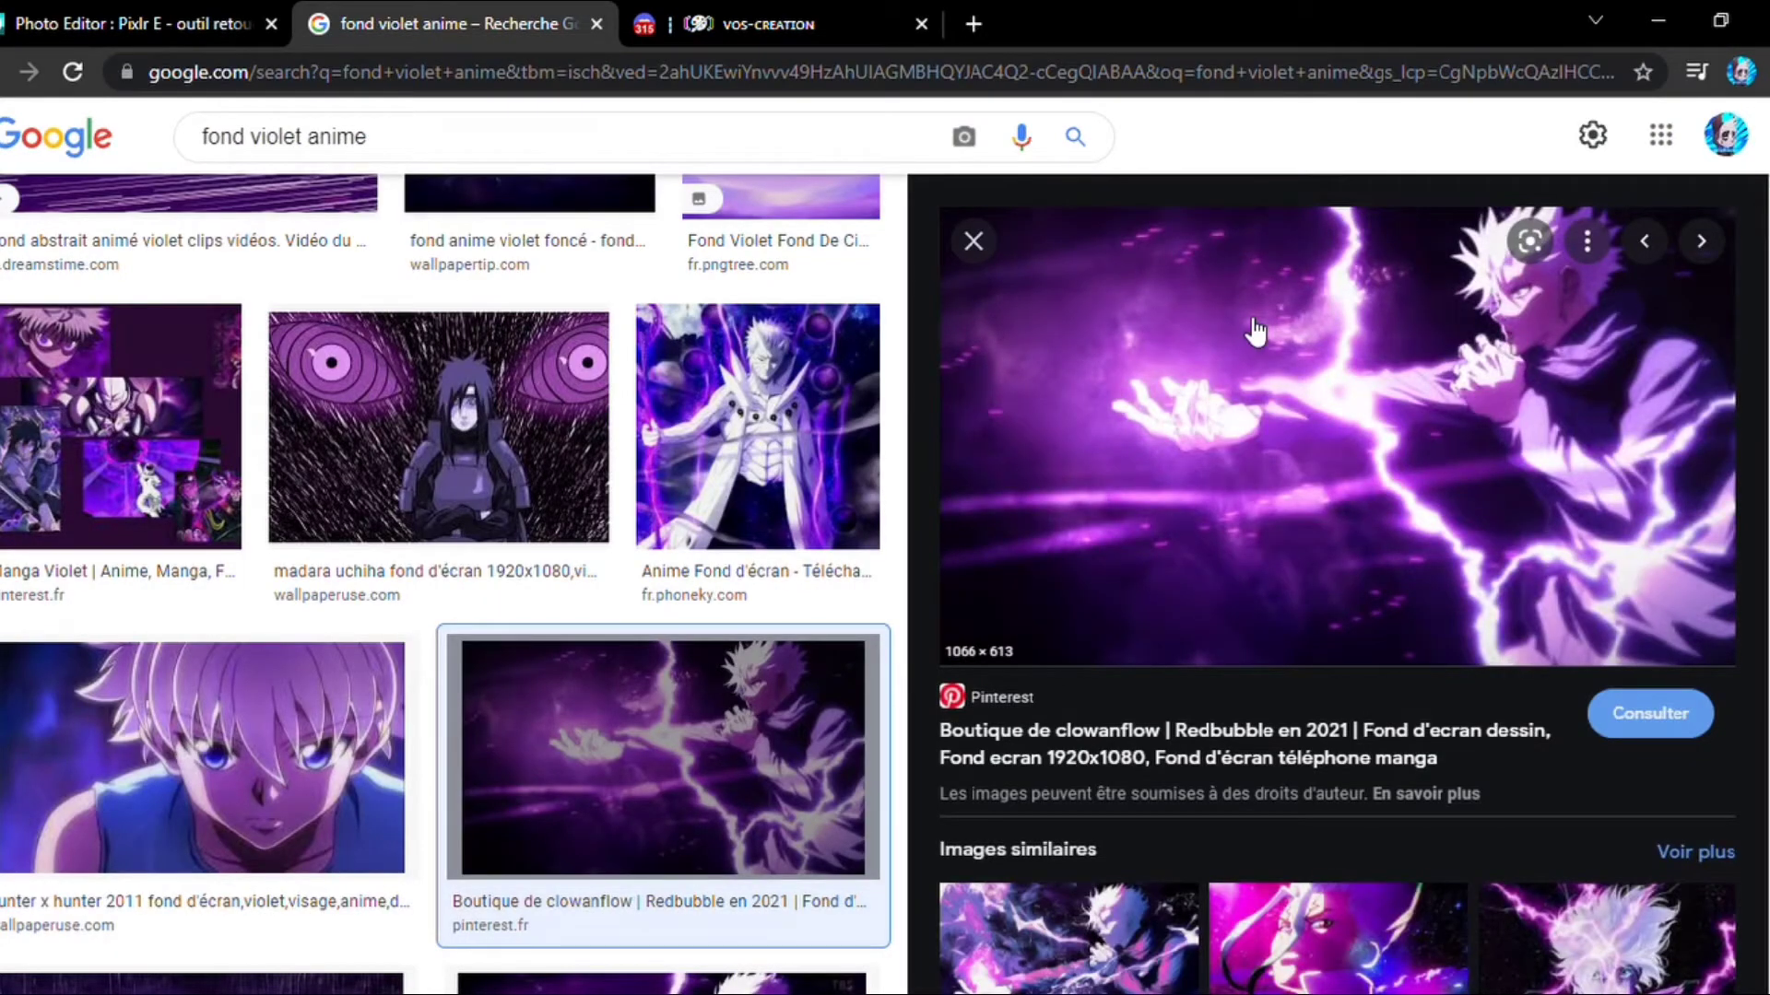
{"action": "left_click", "coordinate": [1253, 330]}
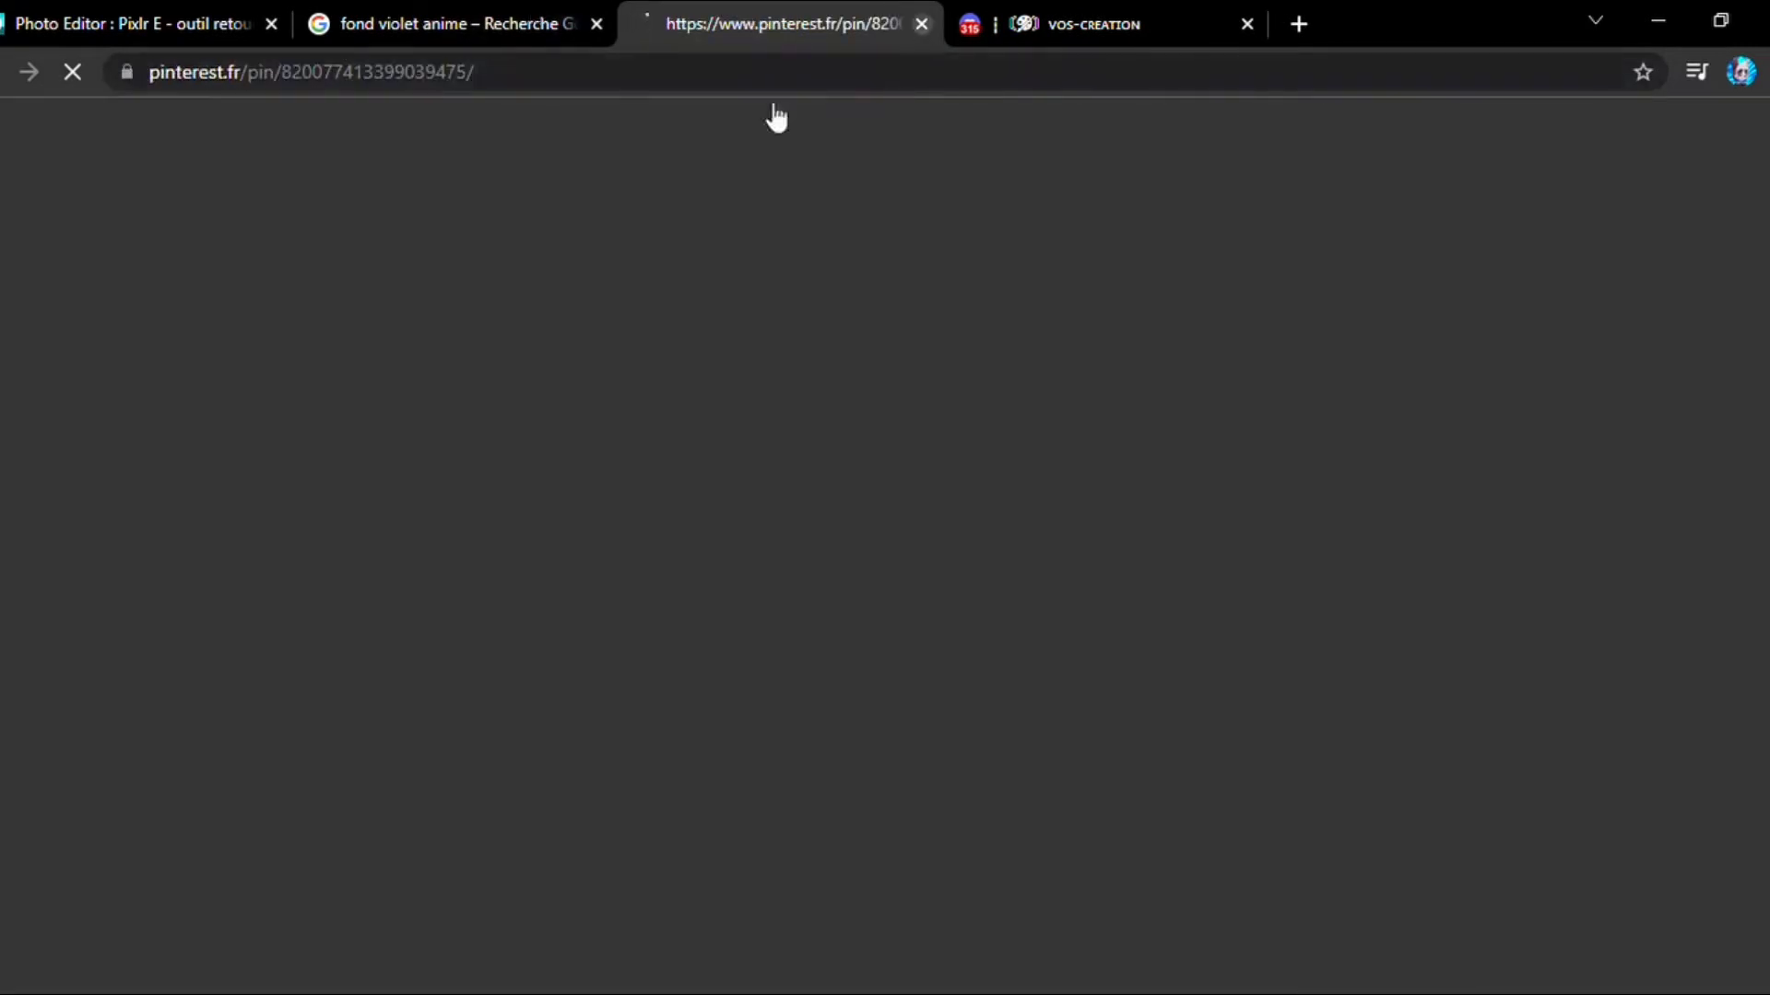
{"action": "key", "text": "ctrl+w"}
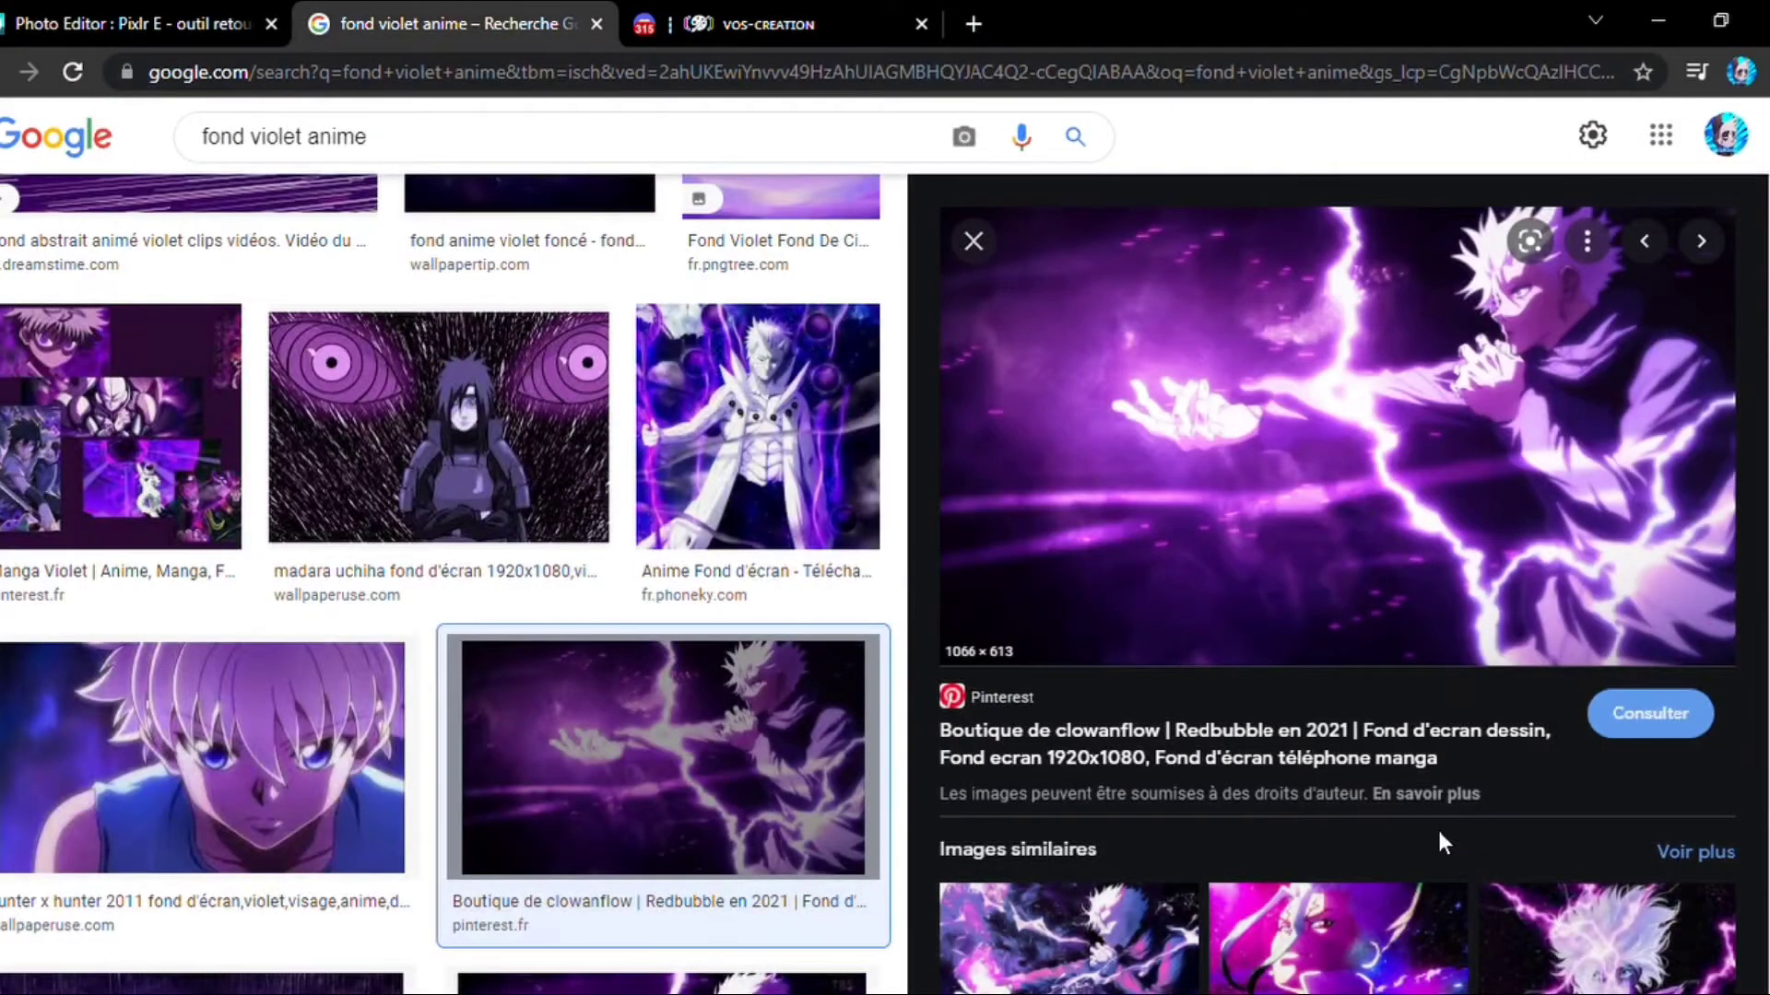
Switch back to Pixlr E, paste the lightning wallpaper and move its layer beneath the character layer.
{"action": "left_click", "coordinate": [166, 3]}
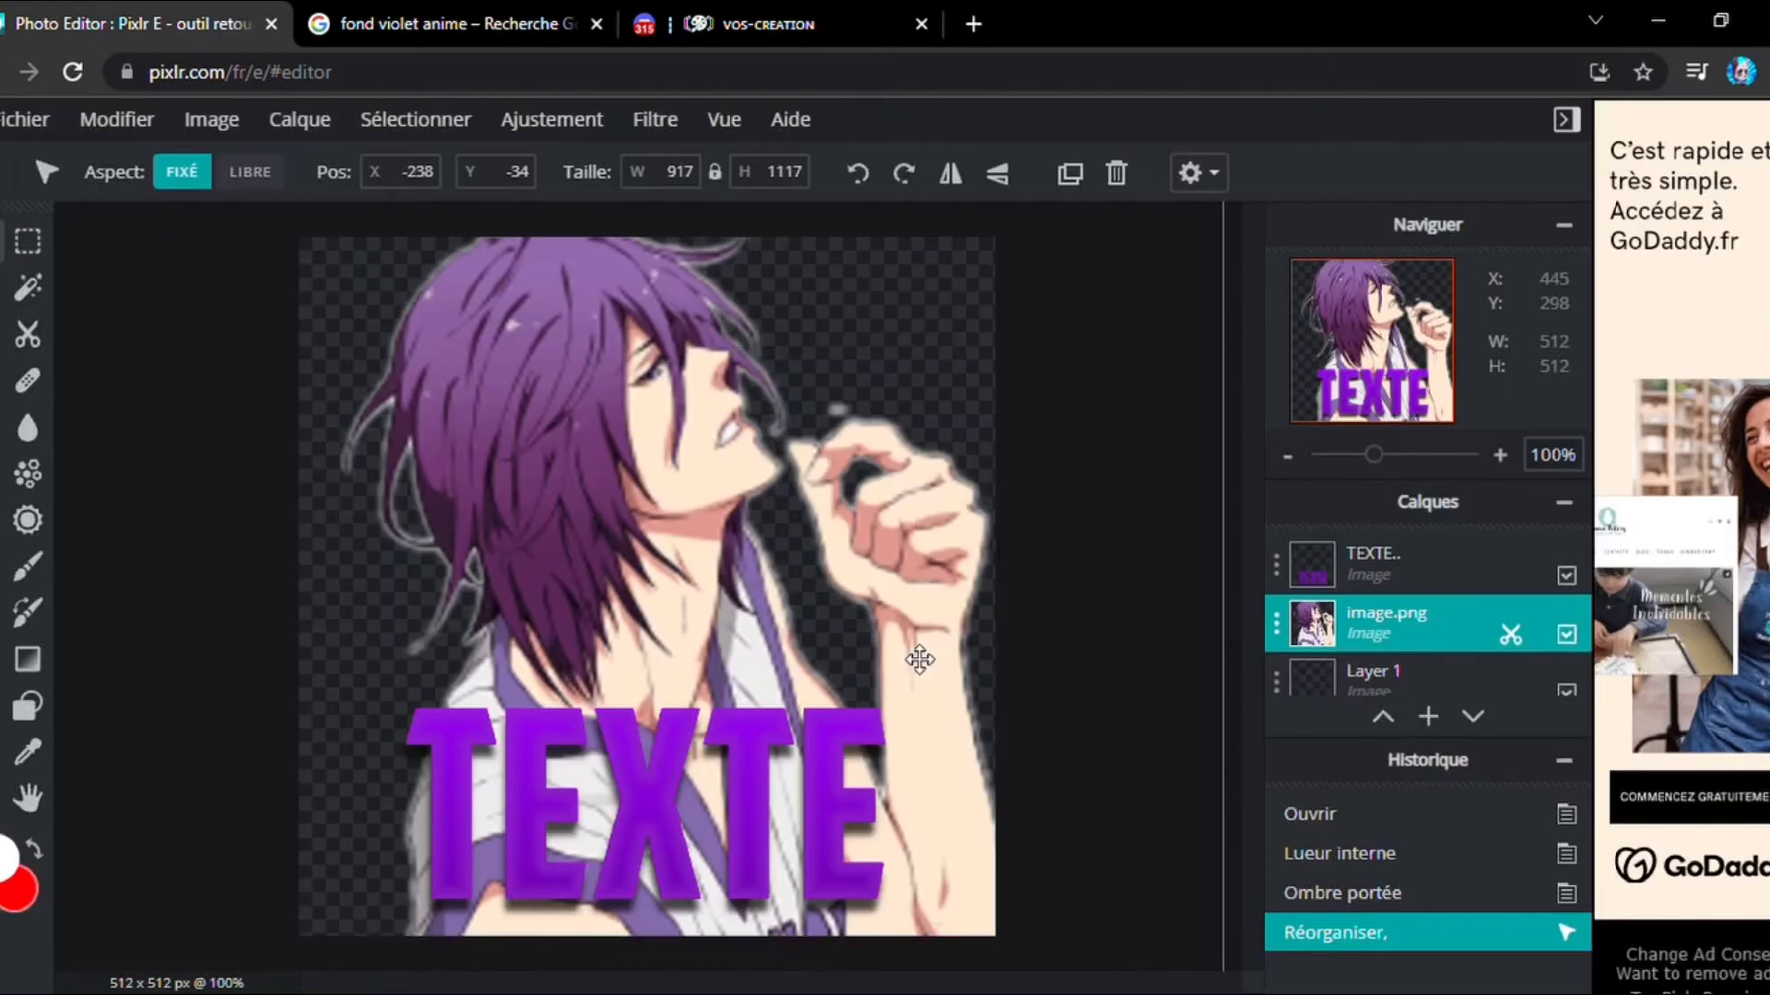
{"action": "key", "text": "ctrl+v"}
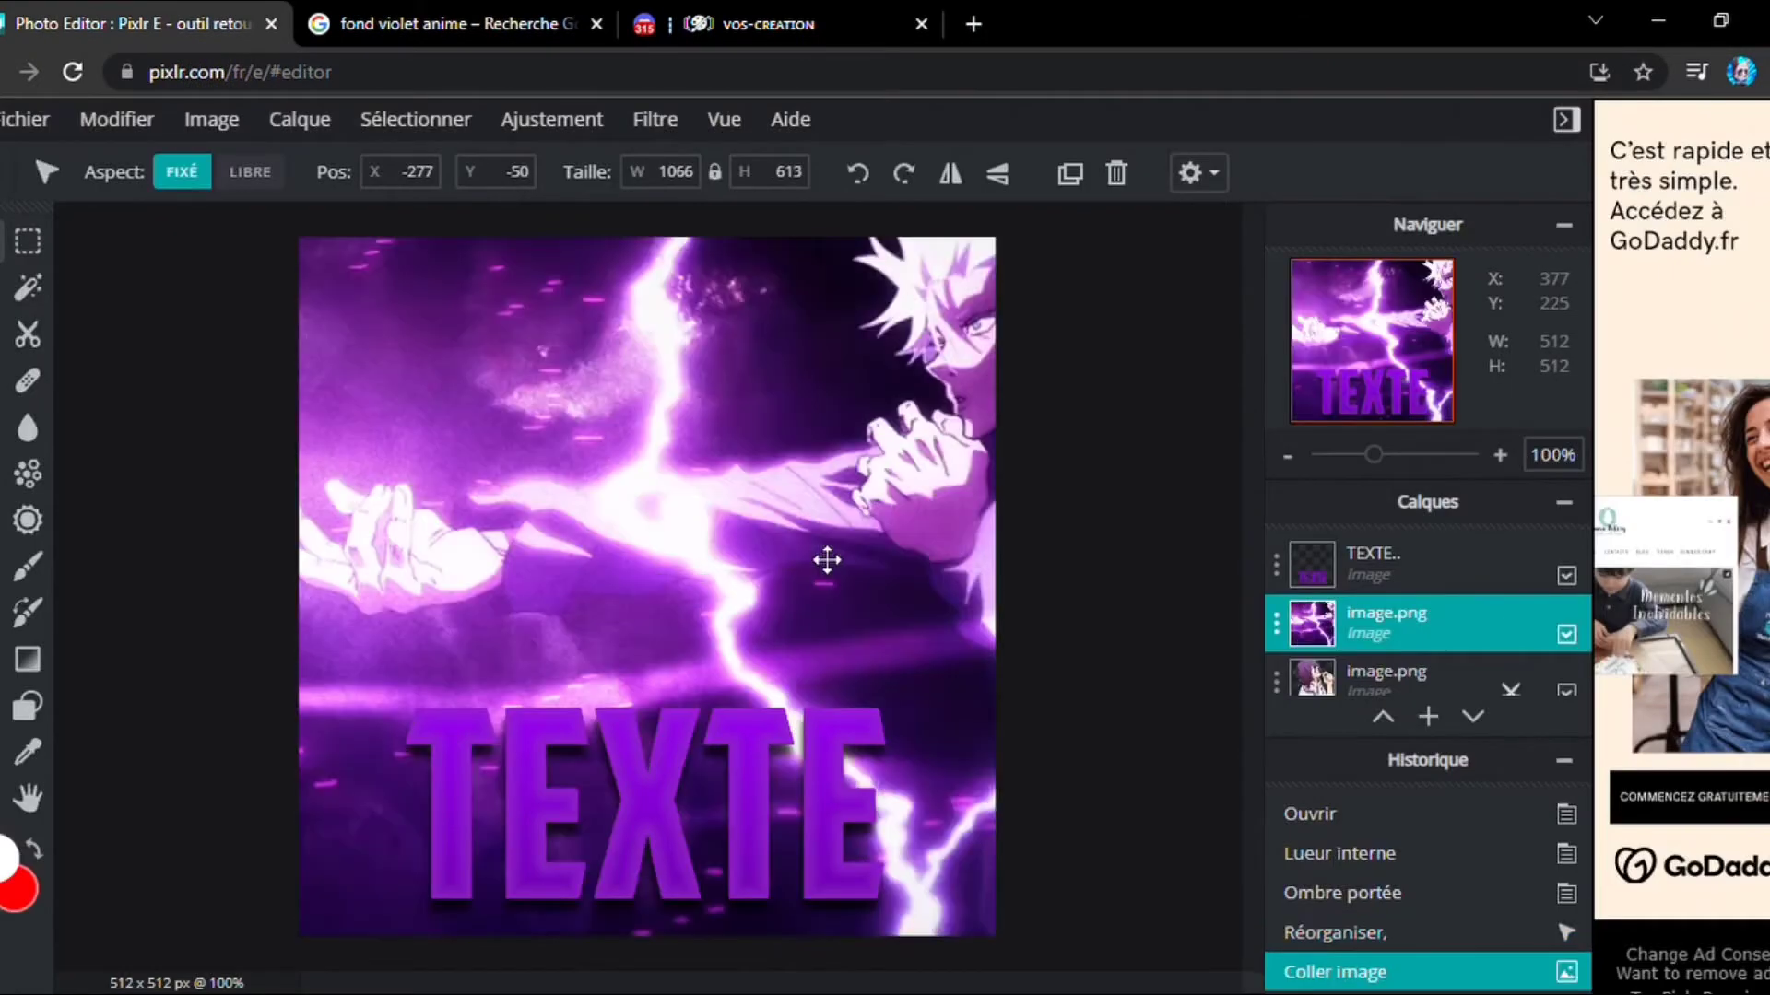
{"action": "left_click_drag", "start_coordinate": [1385, 627], "coordinate": [1263, 642]}
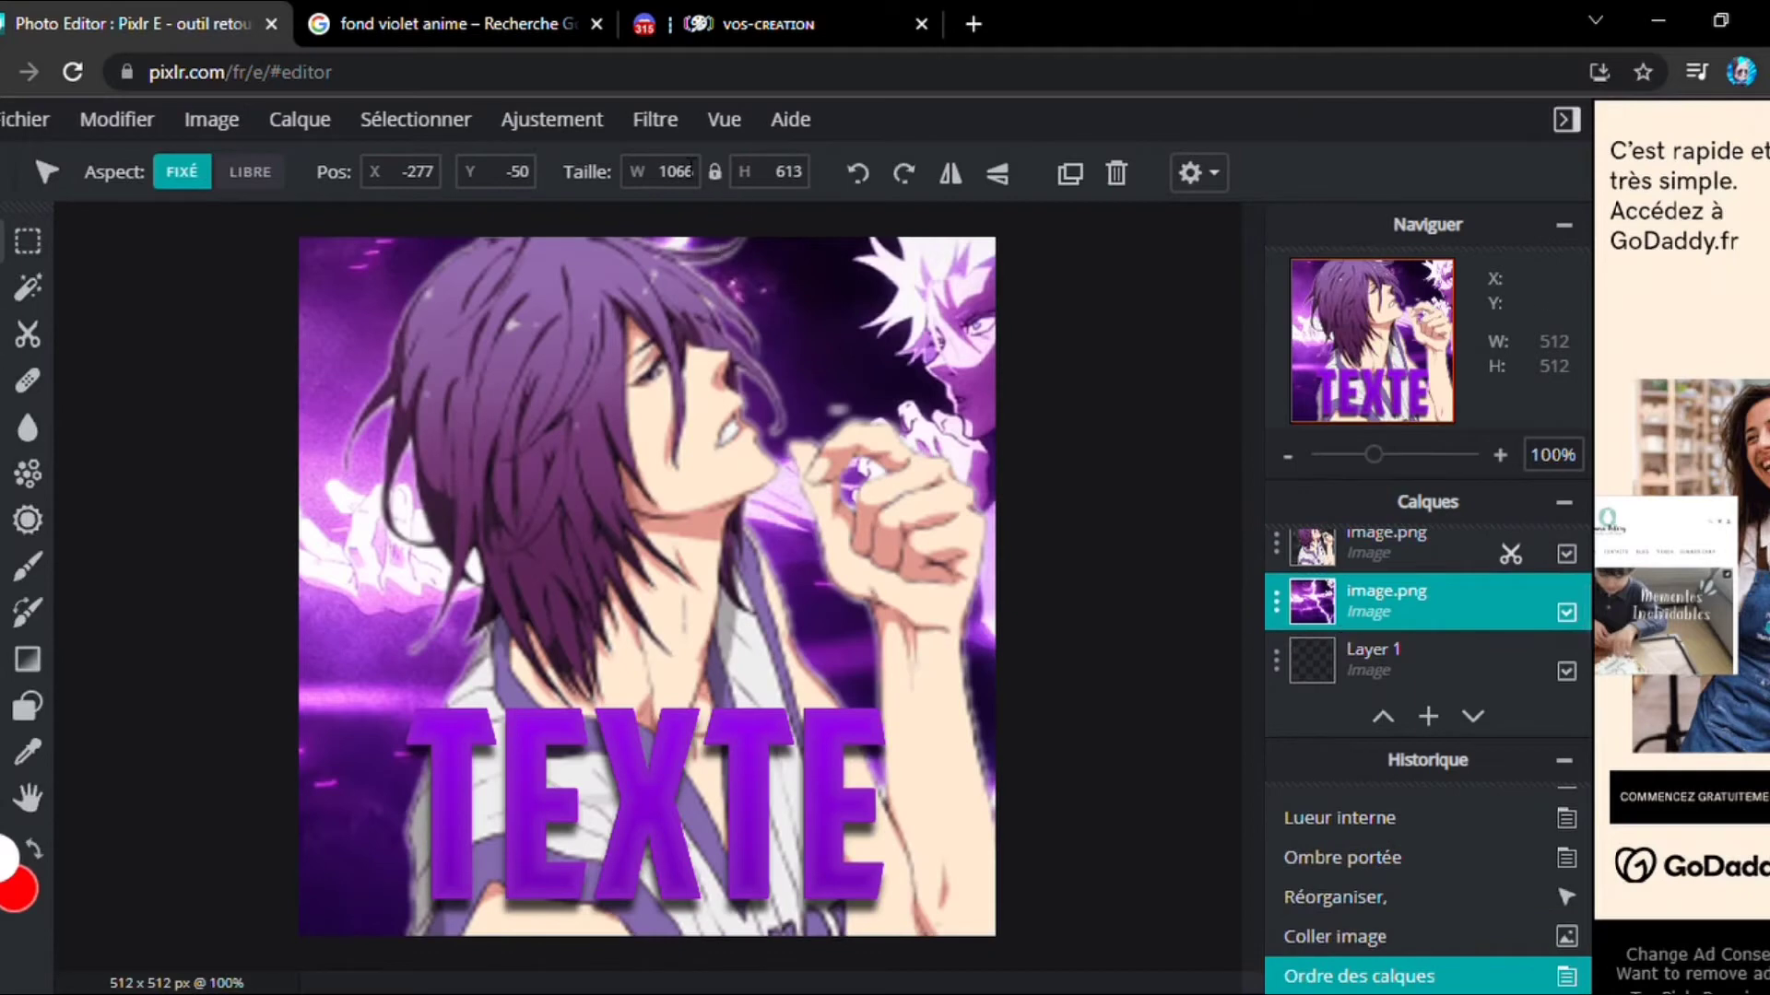
Apply a Flou filter with a Quantité of 74 to the lightning wallpaper layer.
{"action": "left_click", "coordinate": [645, 129]}
{"action": "mouse_move", "coordinate": [811, 209]}
{"action": "left_click", "coordinate": [992, 272]}
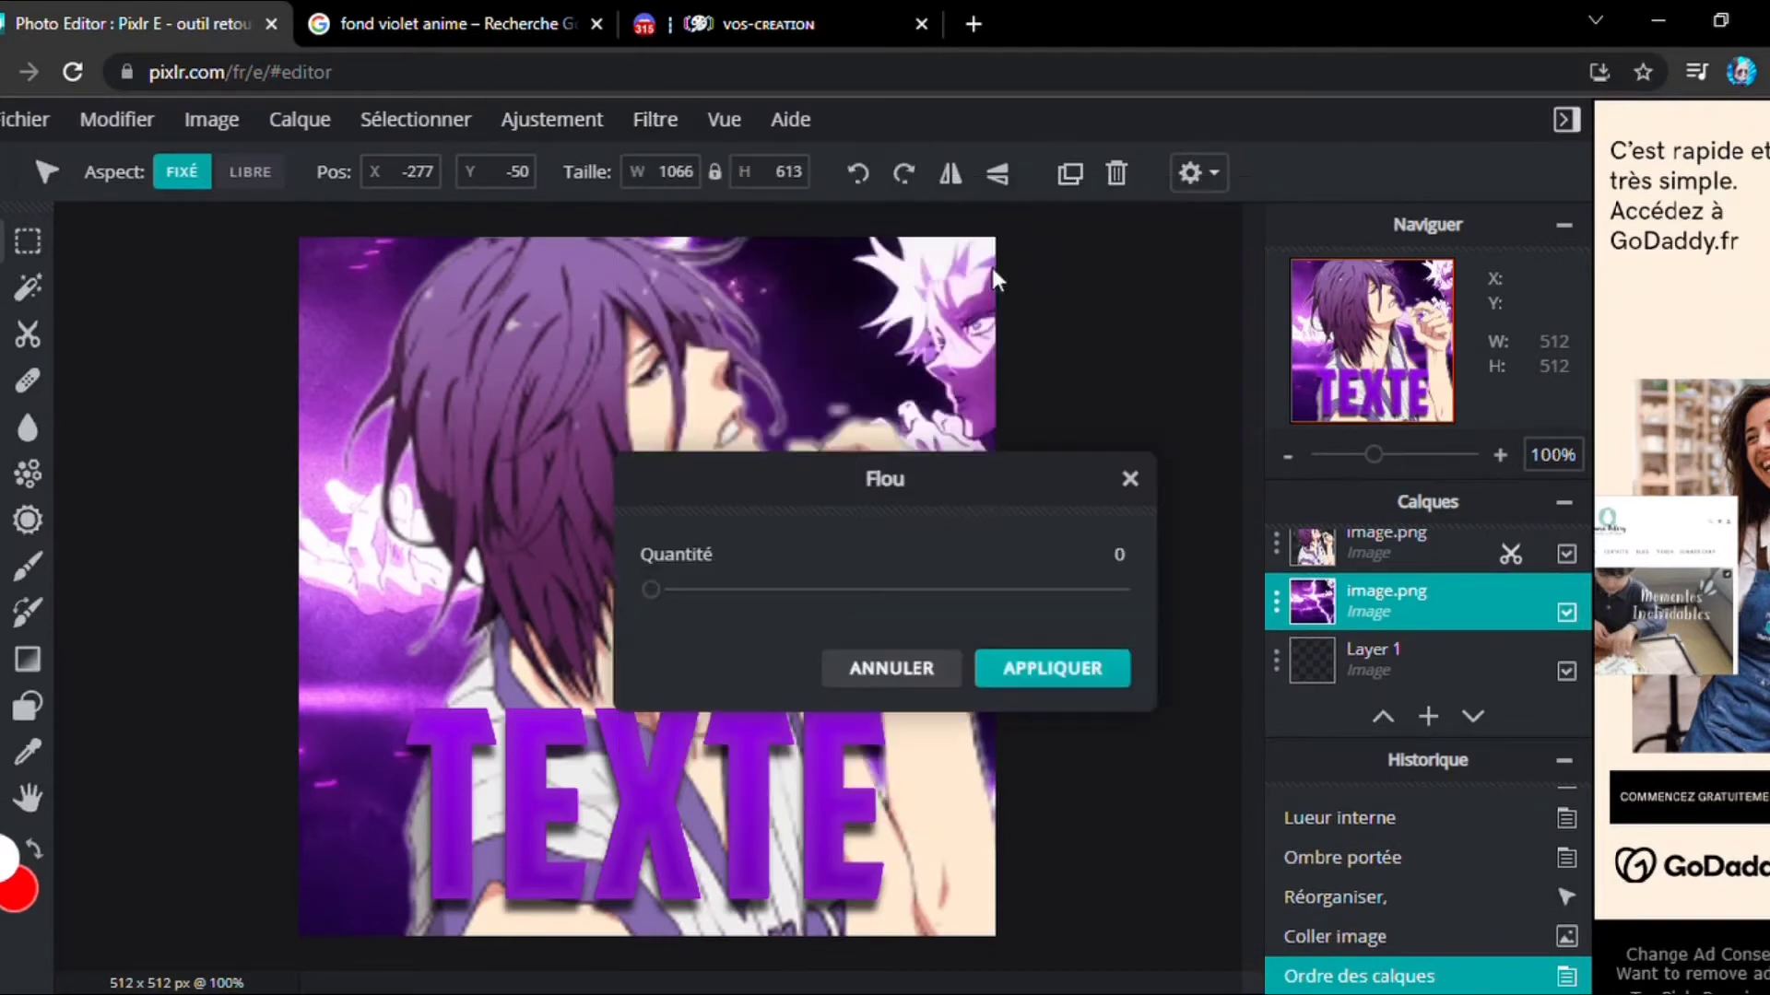
{"action": "left_click_drag", "start_coordinate": [886, 583], "coordinate": [1011, 604]}
{"action": "left_click_drag", "start_coordinate": [952, 475], "coordinate": [1237, 337]}
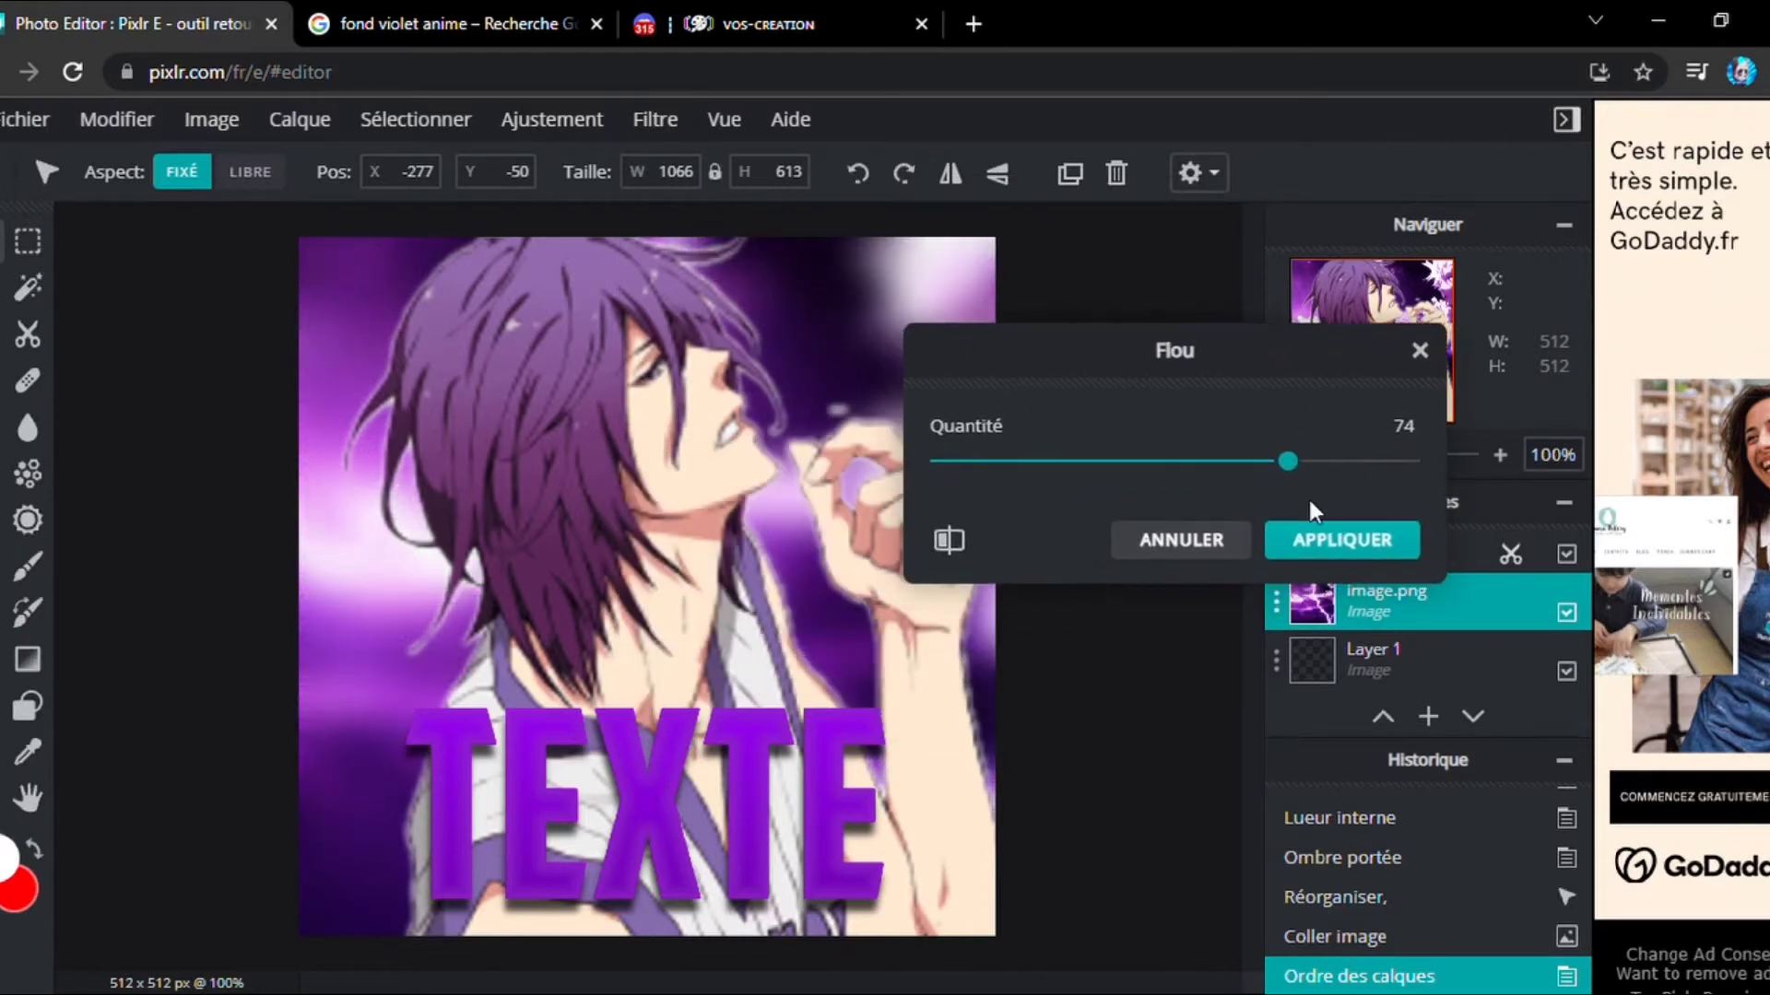
{"action": "left_click", "coordinate": [1303, 534]}
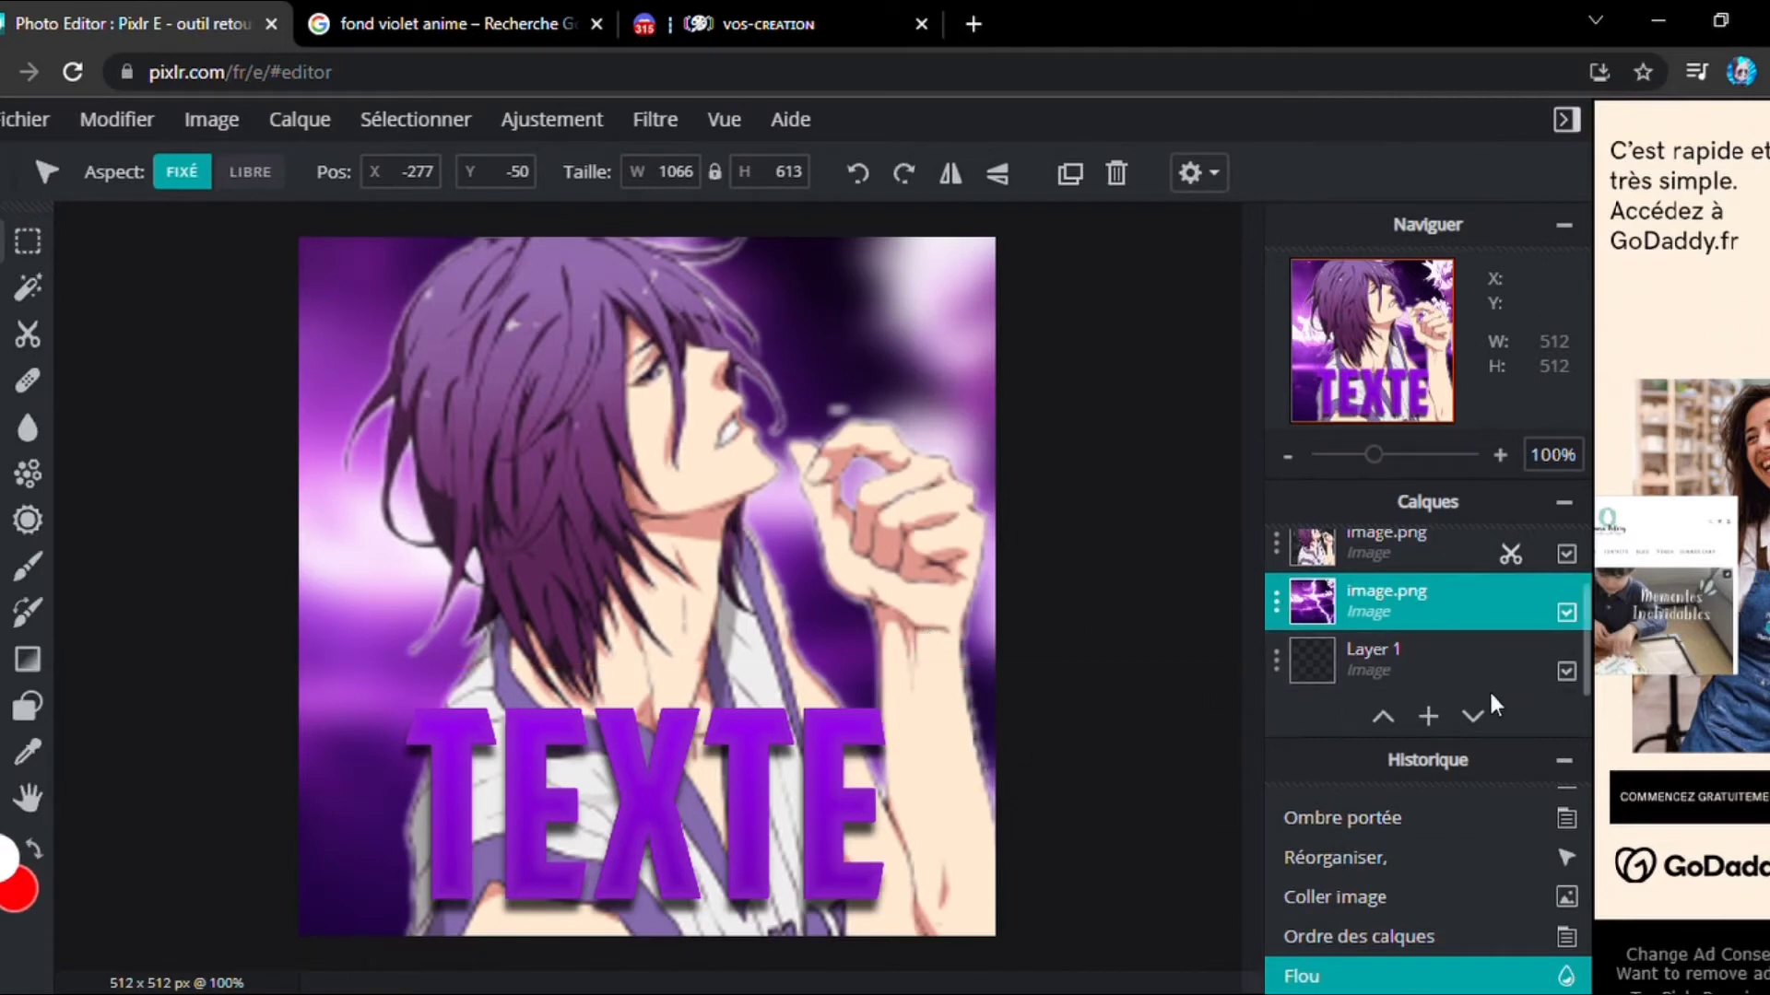
Add a rectangle shape layer, move it to the top of the layer stack and enlarge it to cover the whole canvas.
{"action": "scroll", "coordinate": [1393, 590], "scroll_direction": "up", "scroll_amount": 1}
{"action": "left_click", "coordinate": [1429, 718]}
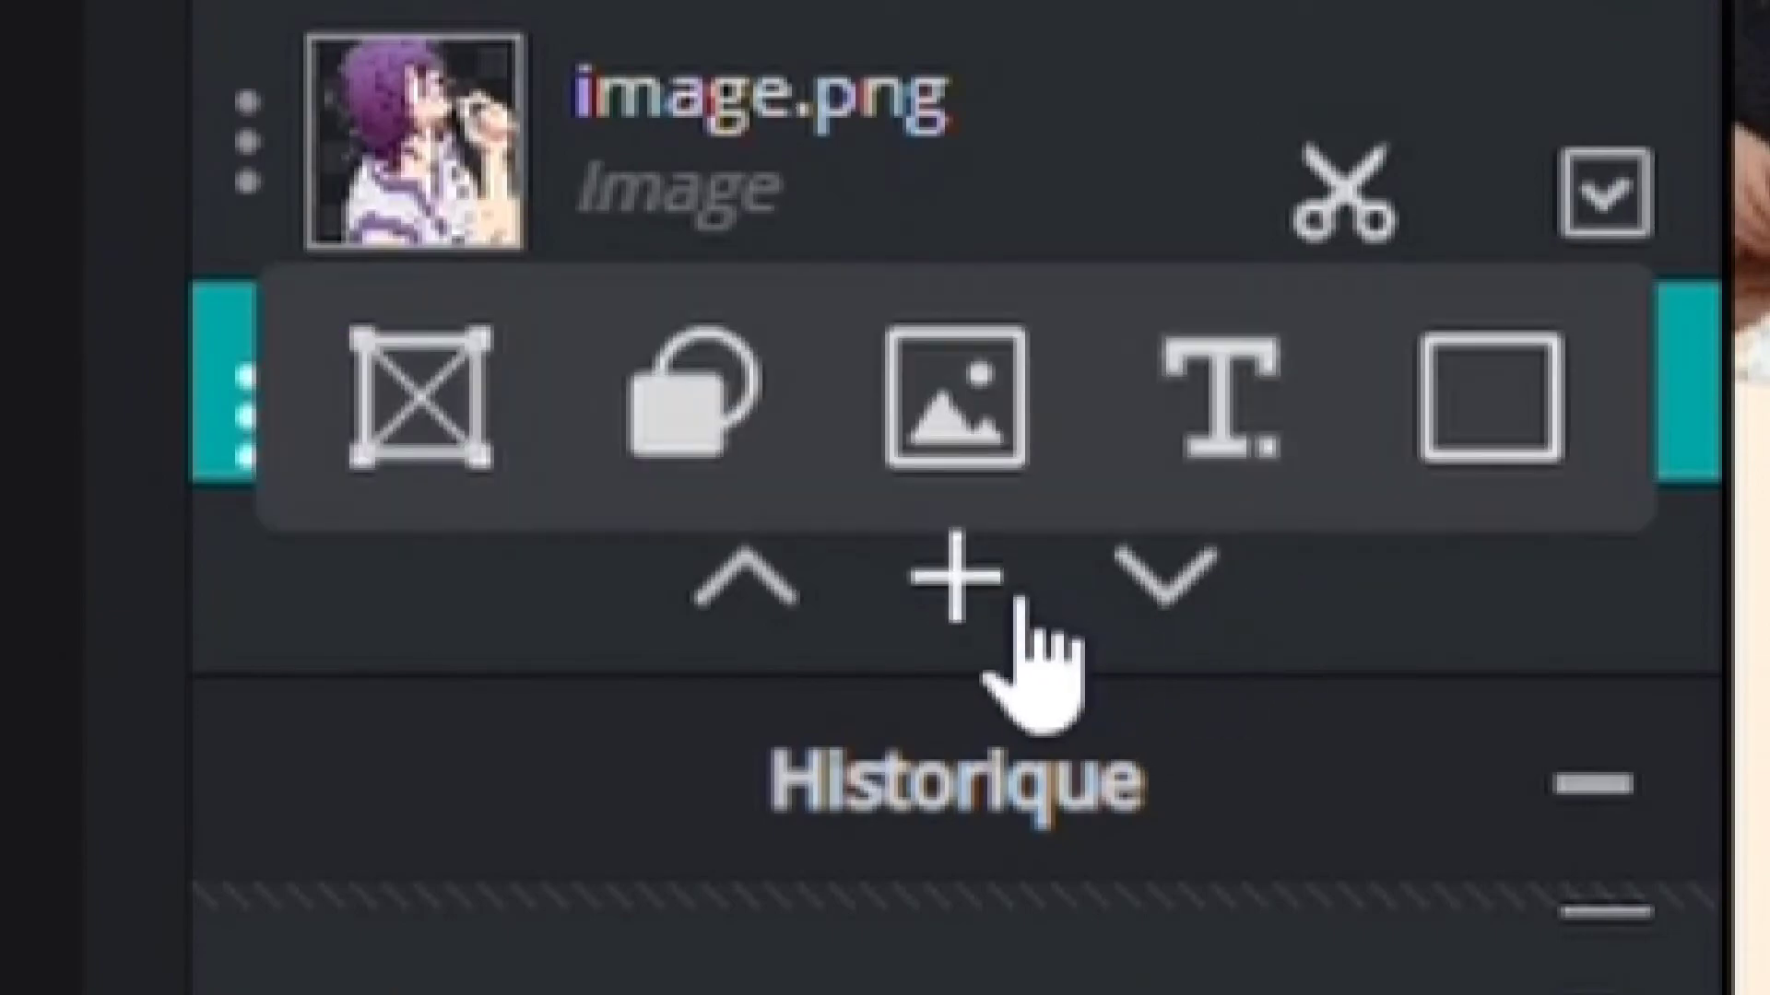
{"action": "left_click", "coordinate": [1019, 601]}
{"action": "left_click", "coordinate": [1430, 506]}
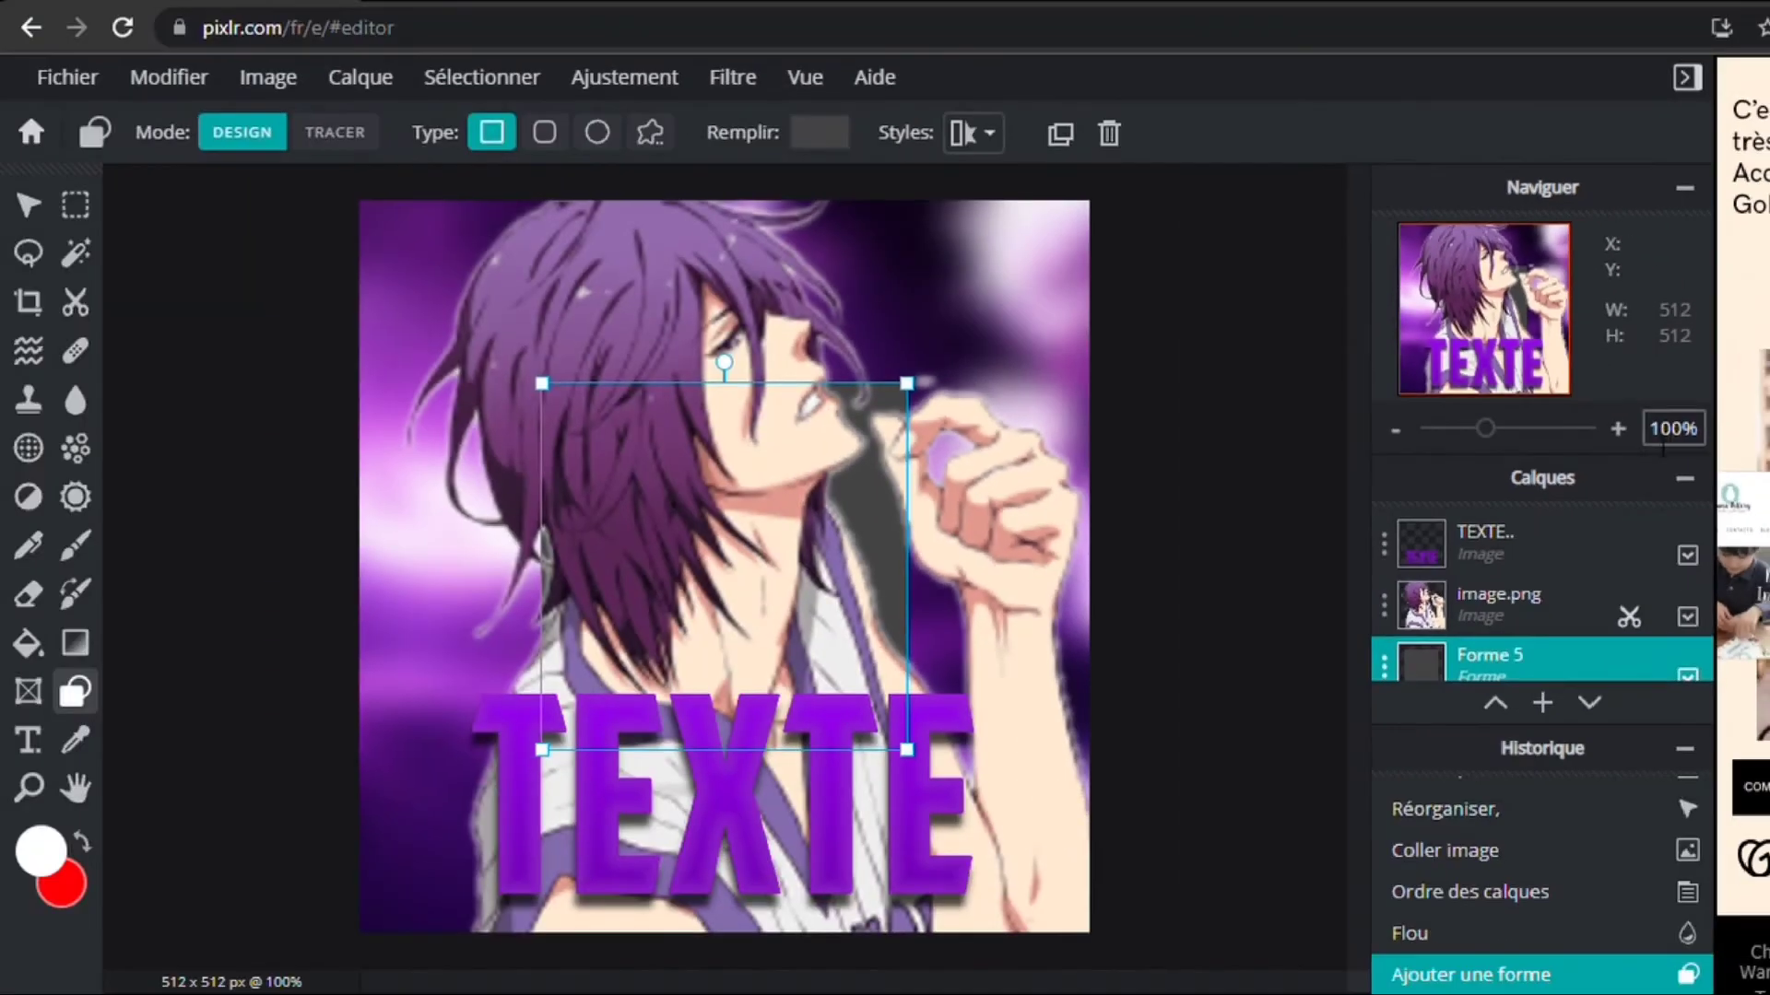
{"action": "left_click_drag", "start_coordinate": [1552, 672], "coordinate": [1480, 543]}
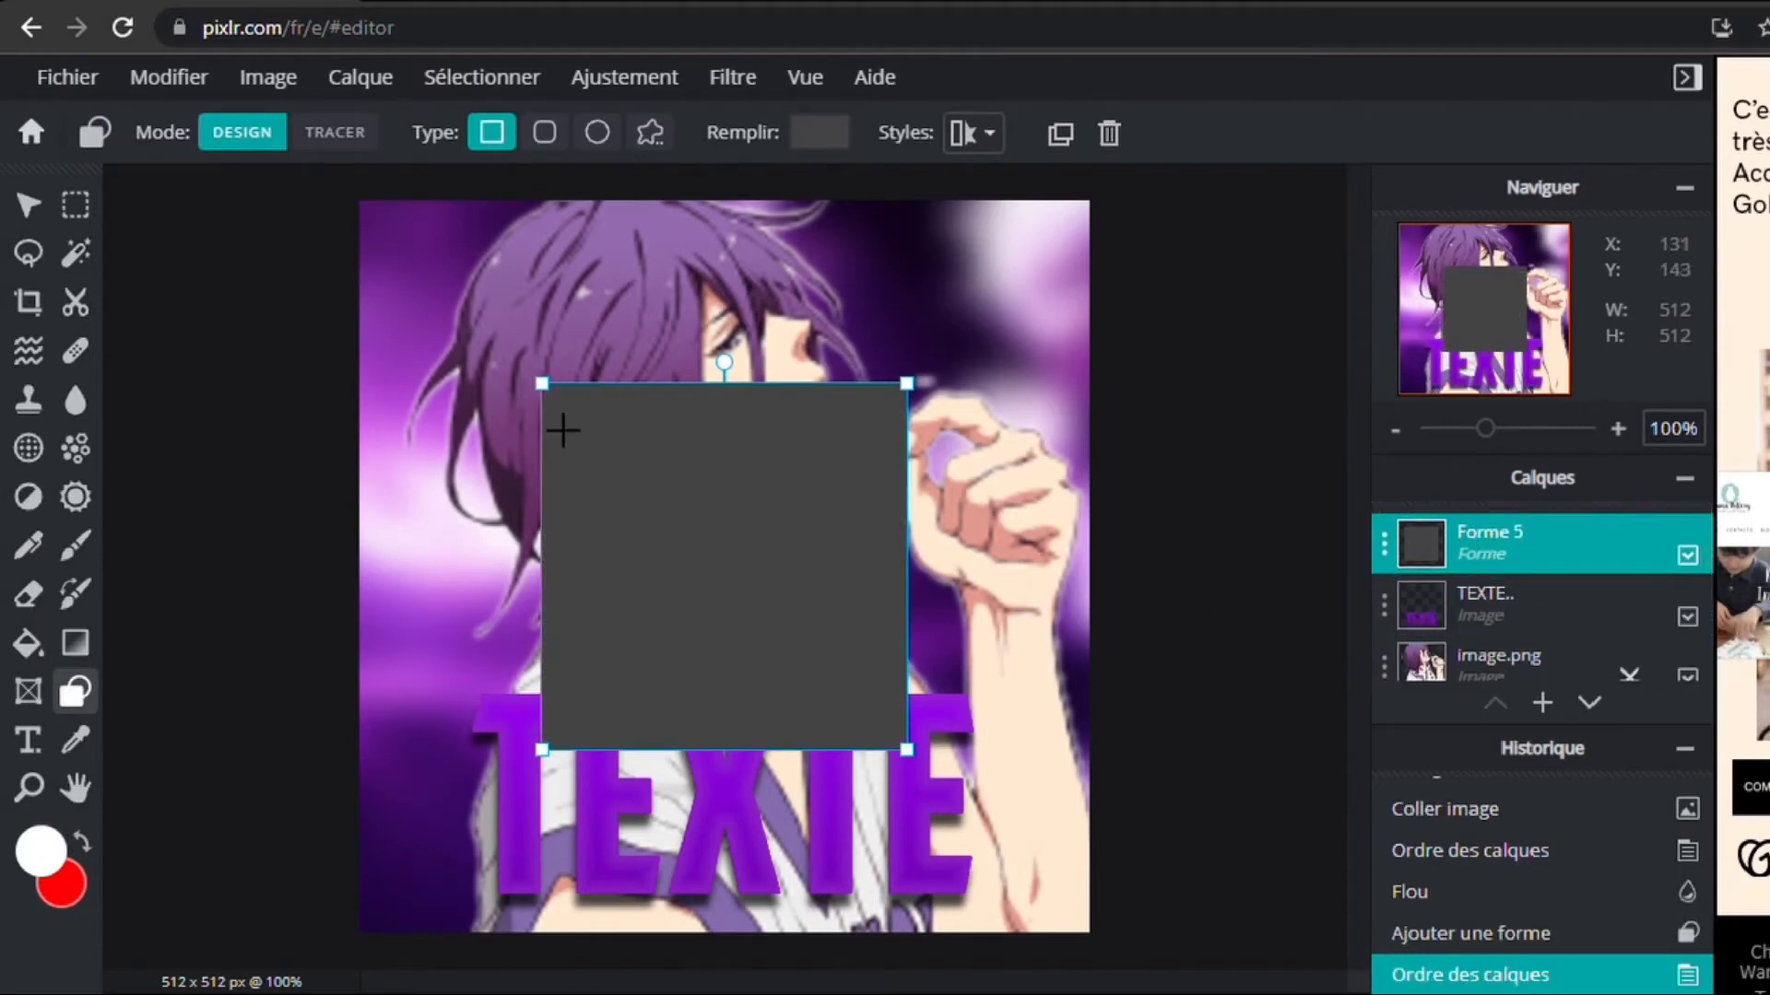
{"action": "left_click_drag", "start_coordinate": [543, 385], "coordinate": [235, 163]}
{"action": "left_click_drag", "start_coordinate": [907, 750], "coordinate": [1133, 967]}
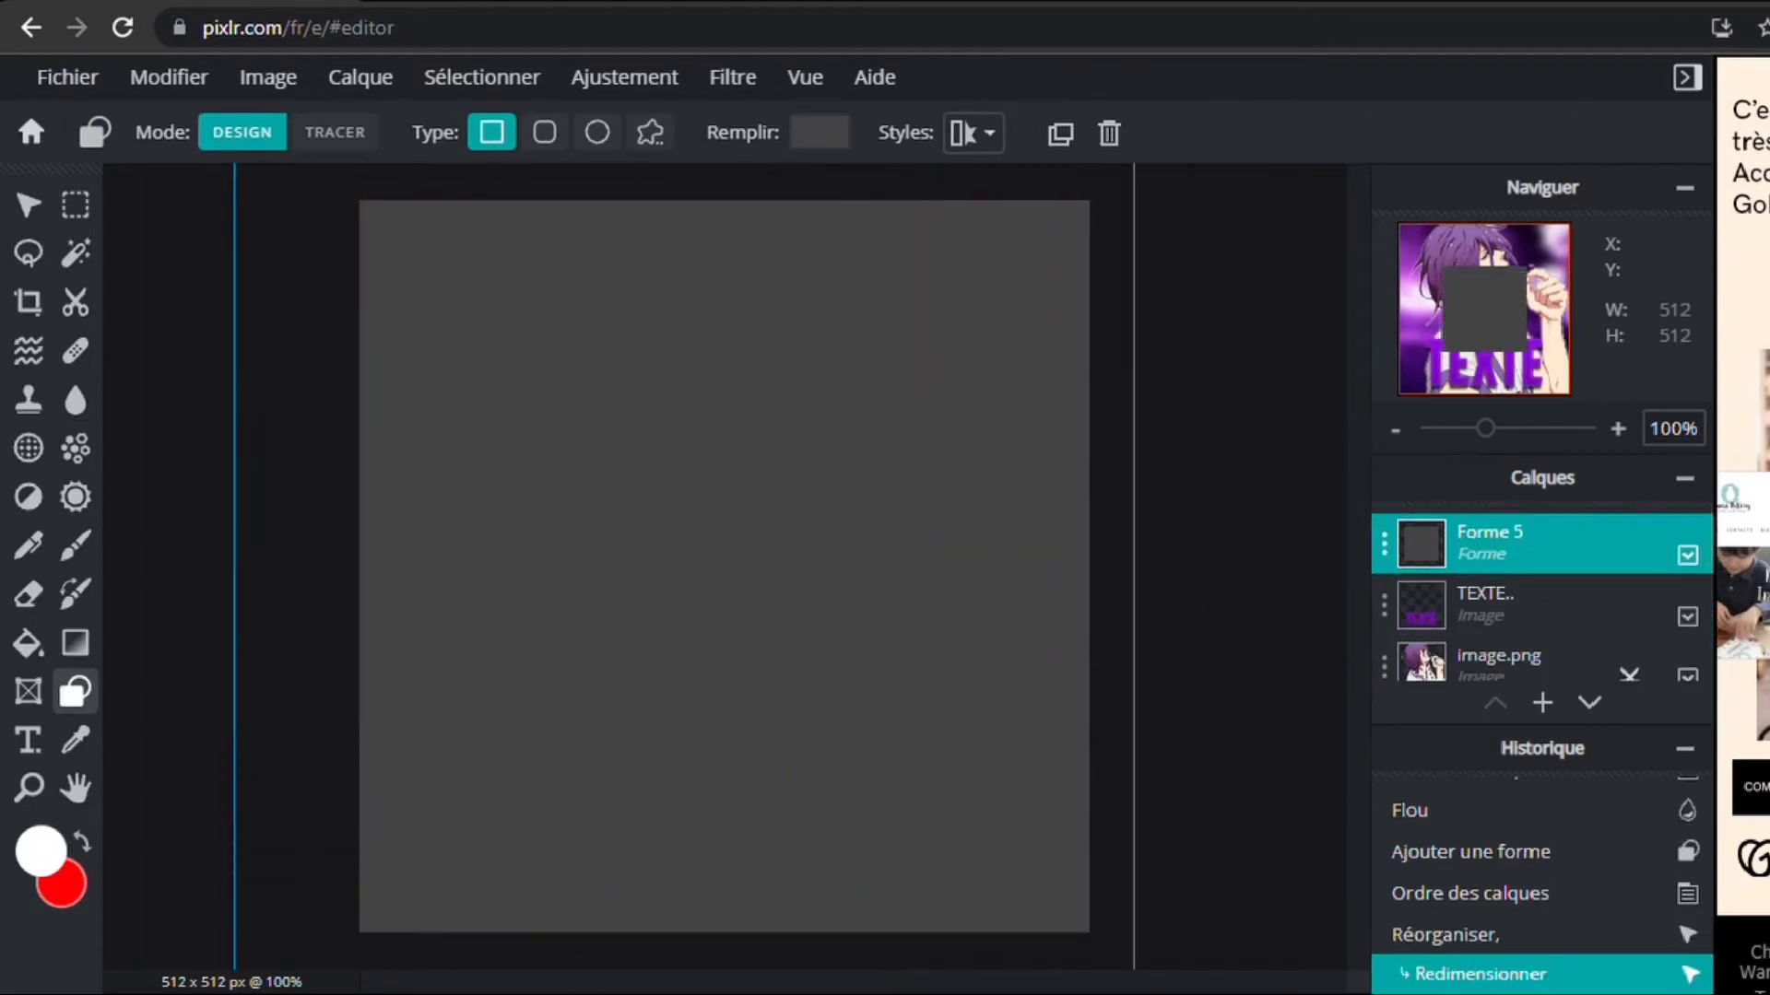
Fill the canvas-covering rectangle with a vivid purple of about #BB00FF.
{"action": "left_click", "coordinate": [820, 143]}
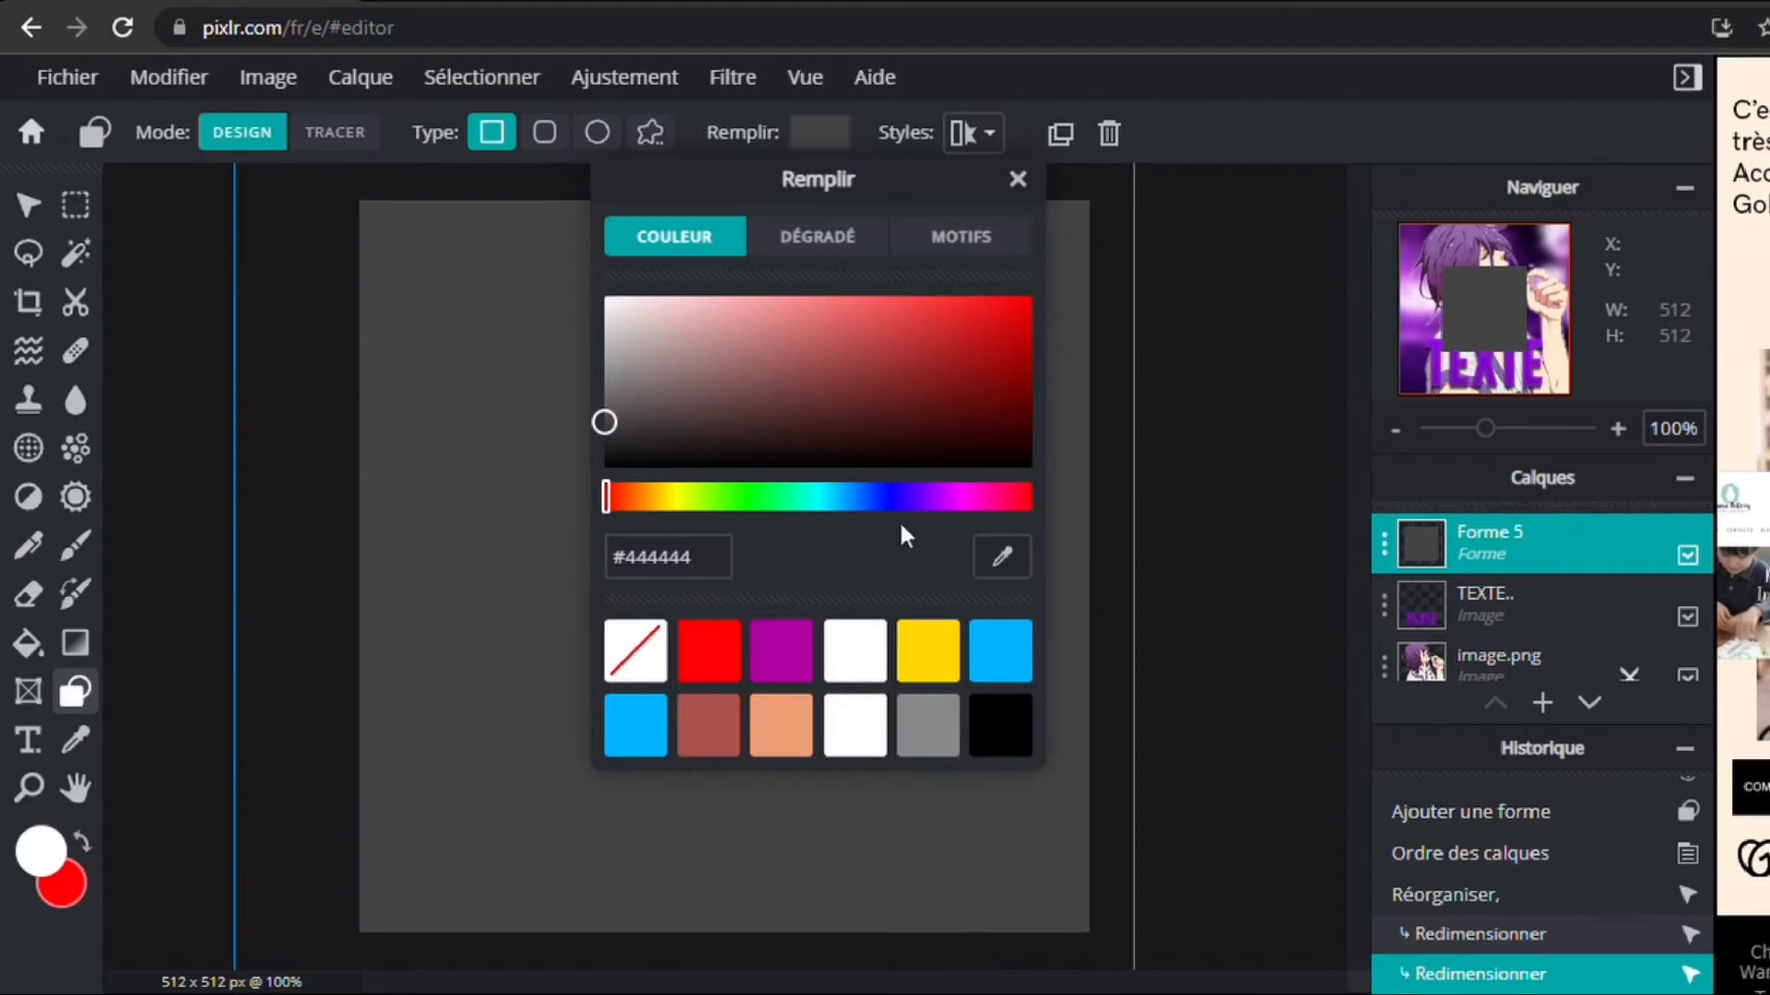
{"action": "left_click_drag", "start_coordinate": [845, 507], "coordinate": [944, 505]}
{"action": "left_click", "coordinate": [926, 315]}
{"action": "left_click_drag", "start_coordinate": [928, 318], "coordinate": [1114, 237]}
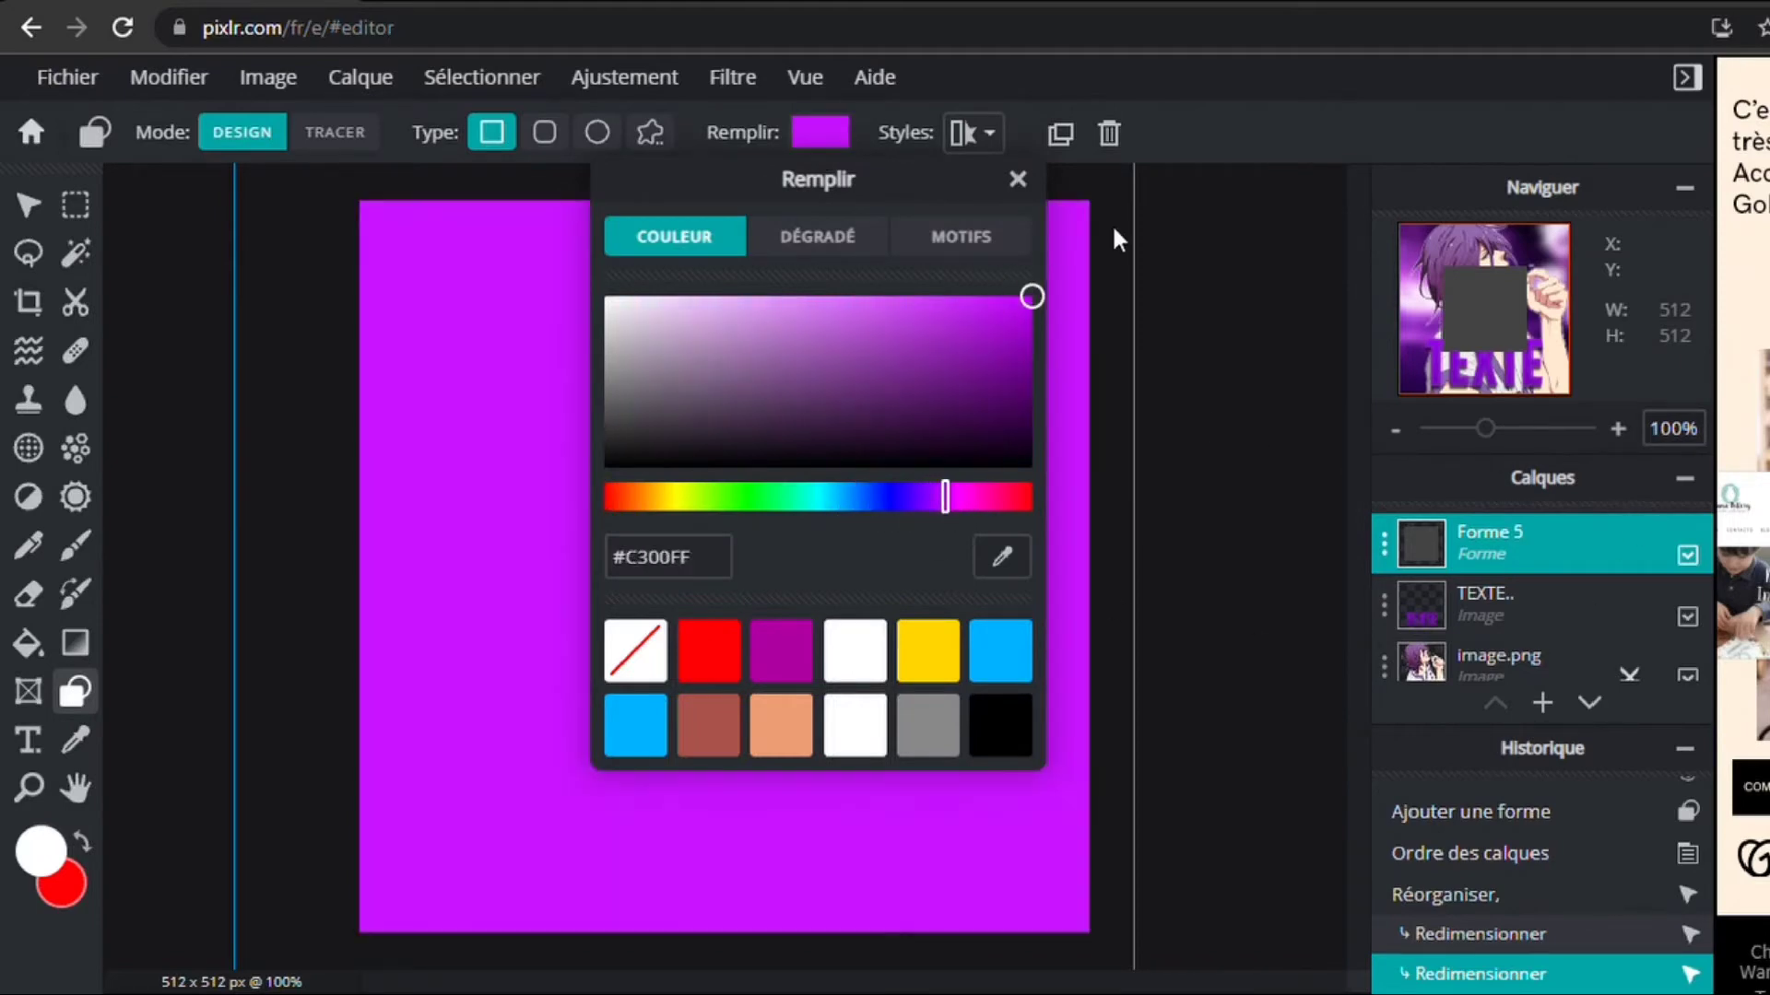
{"action": "left_click_drag", "start_coordinate": [949, 513], "coordinate": [956, 510]}
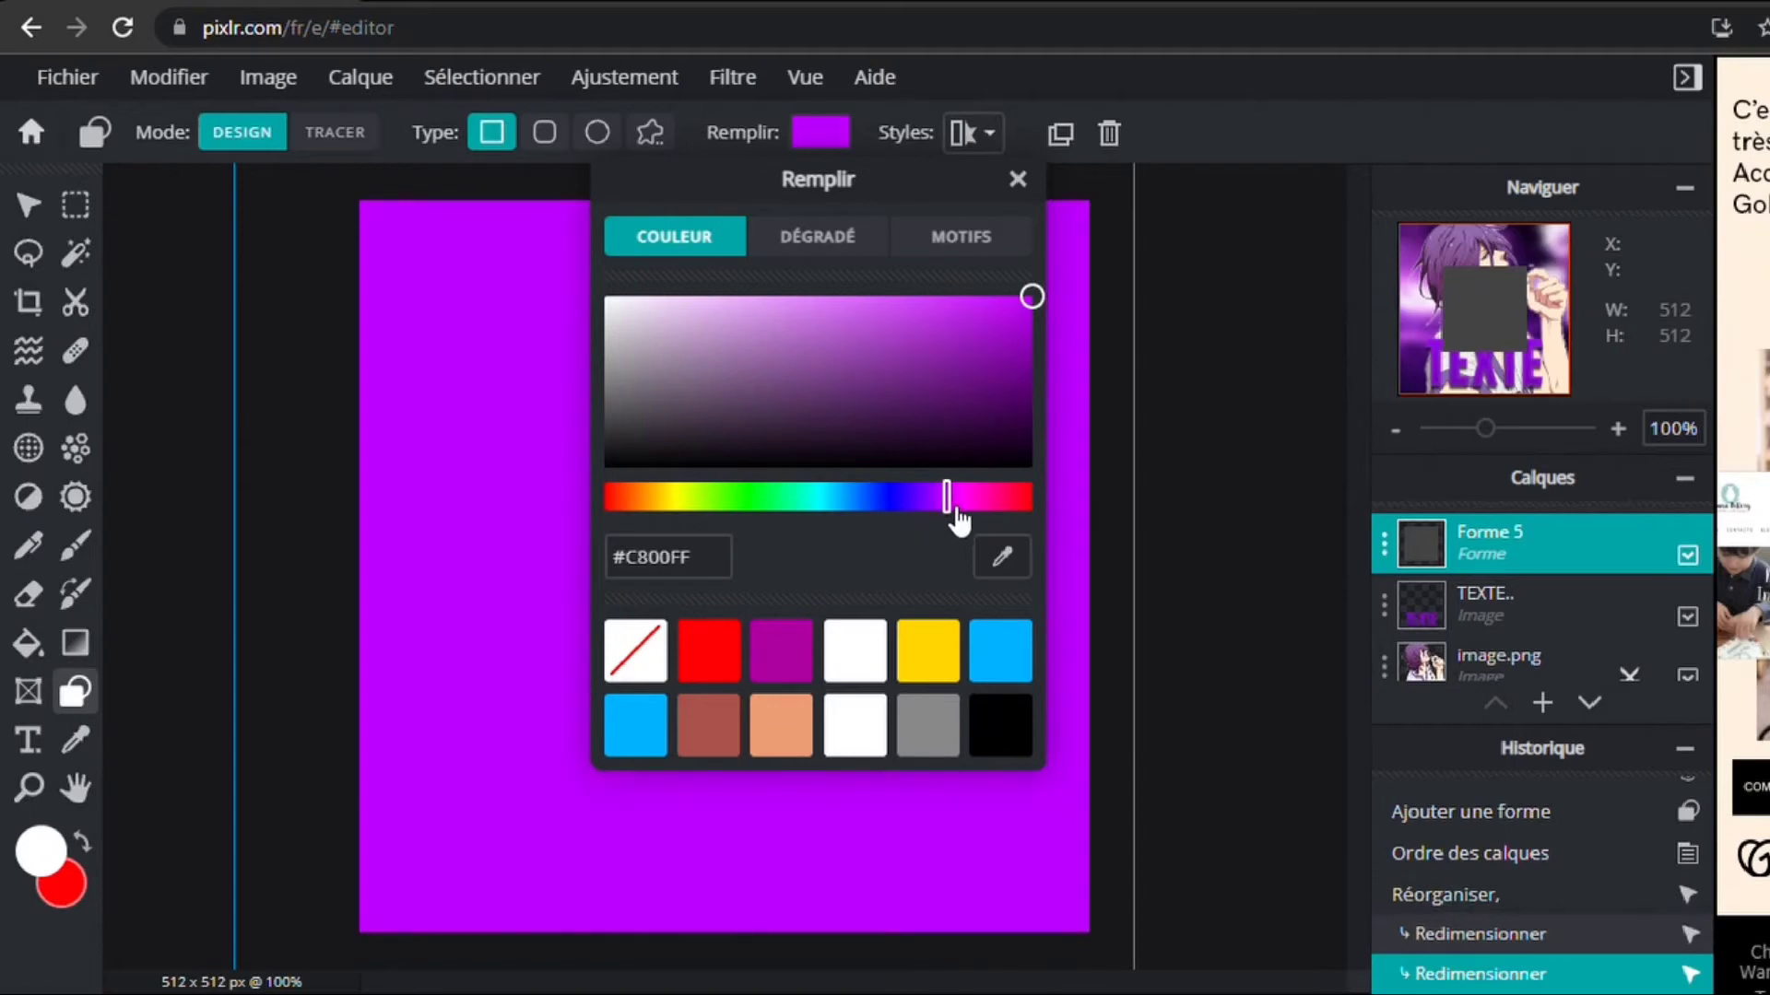
{"action": "left_click", "coordinate": [945, 504]}
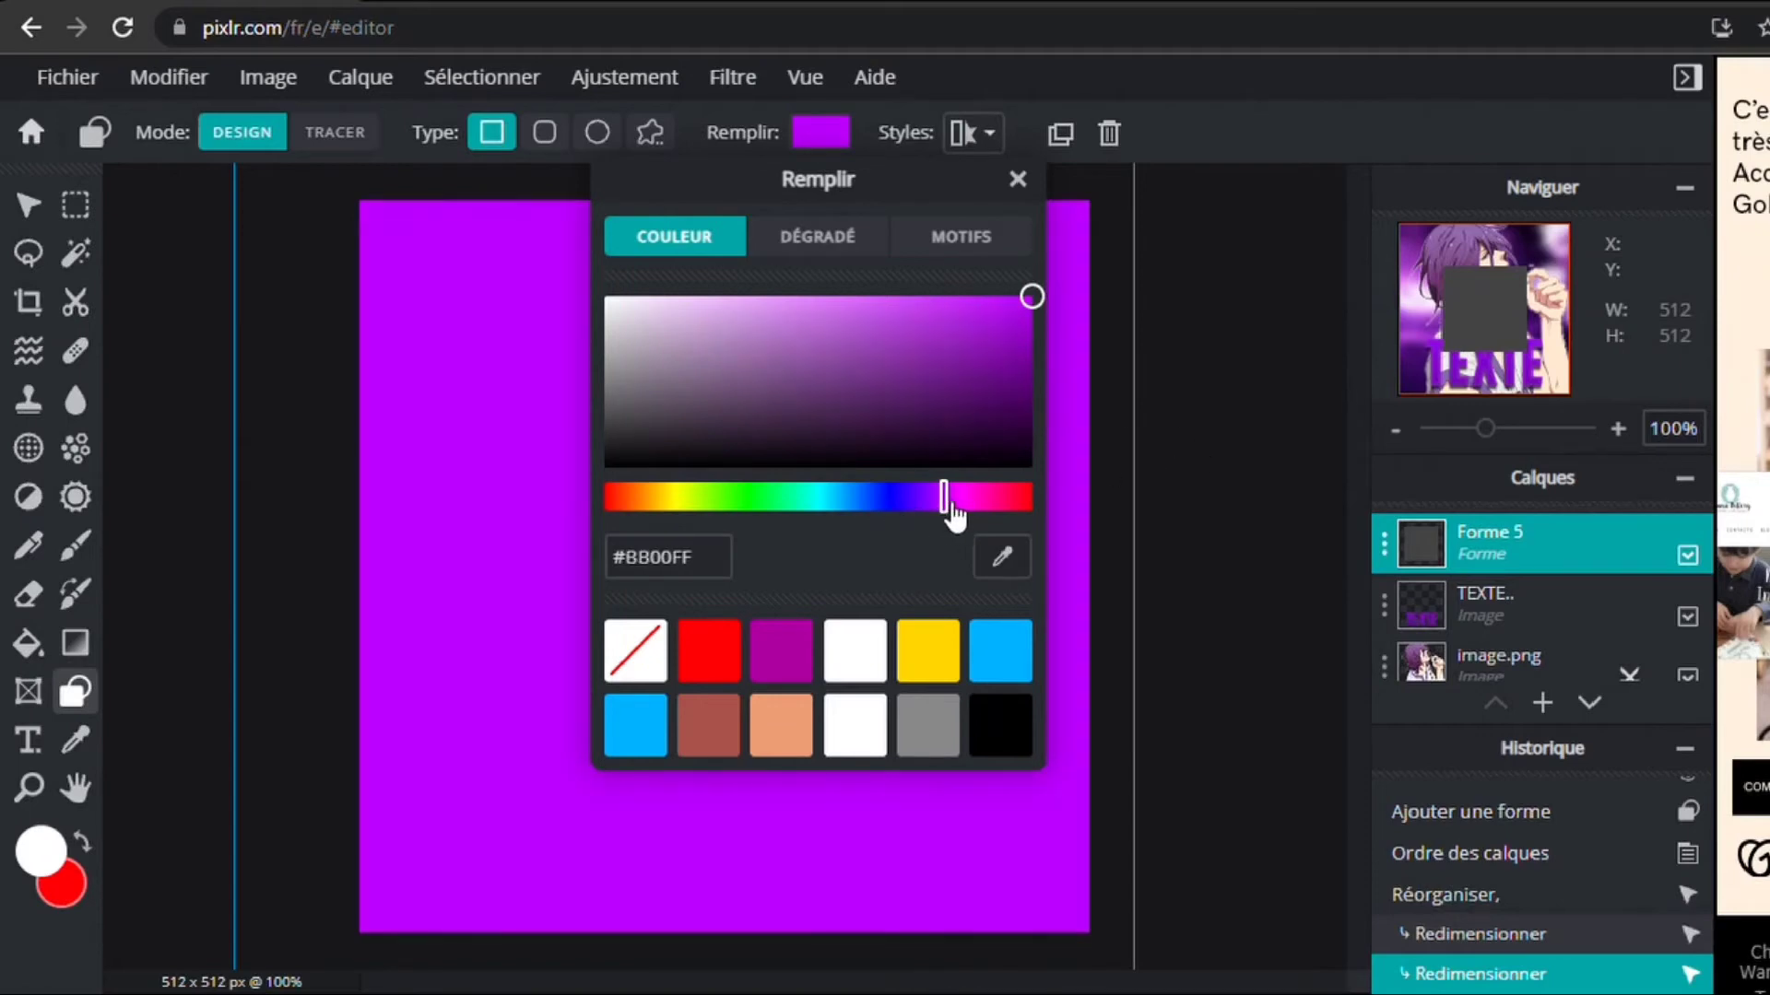
{"action": "left_click", "coordinate": [1197, 504]}
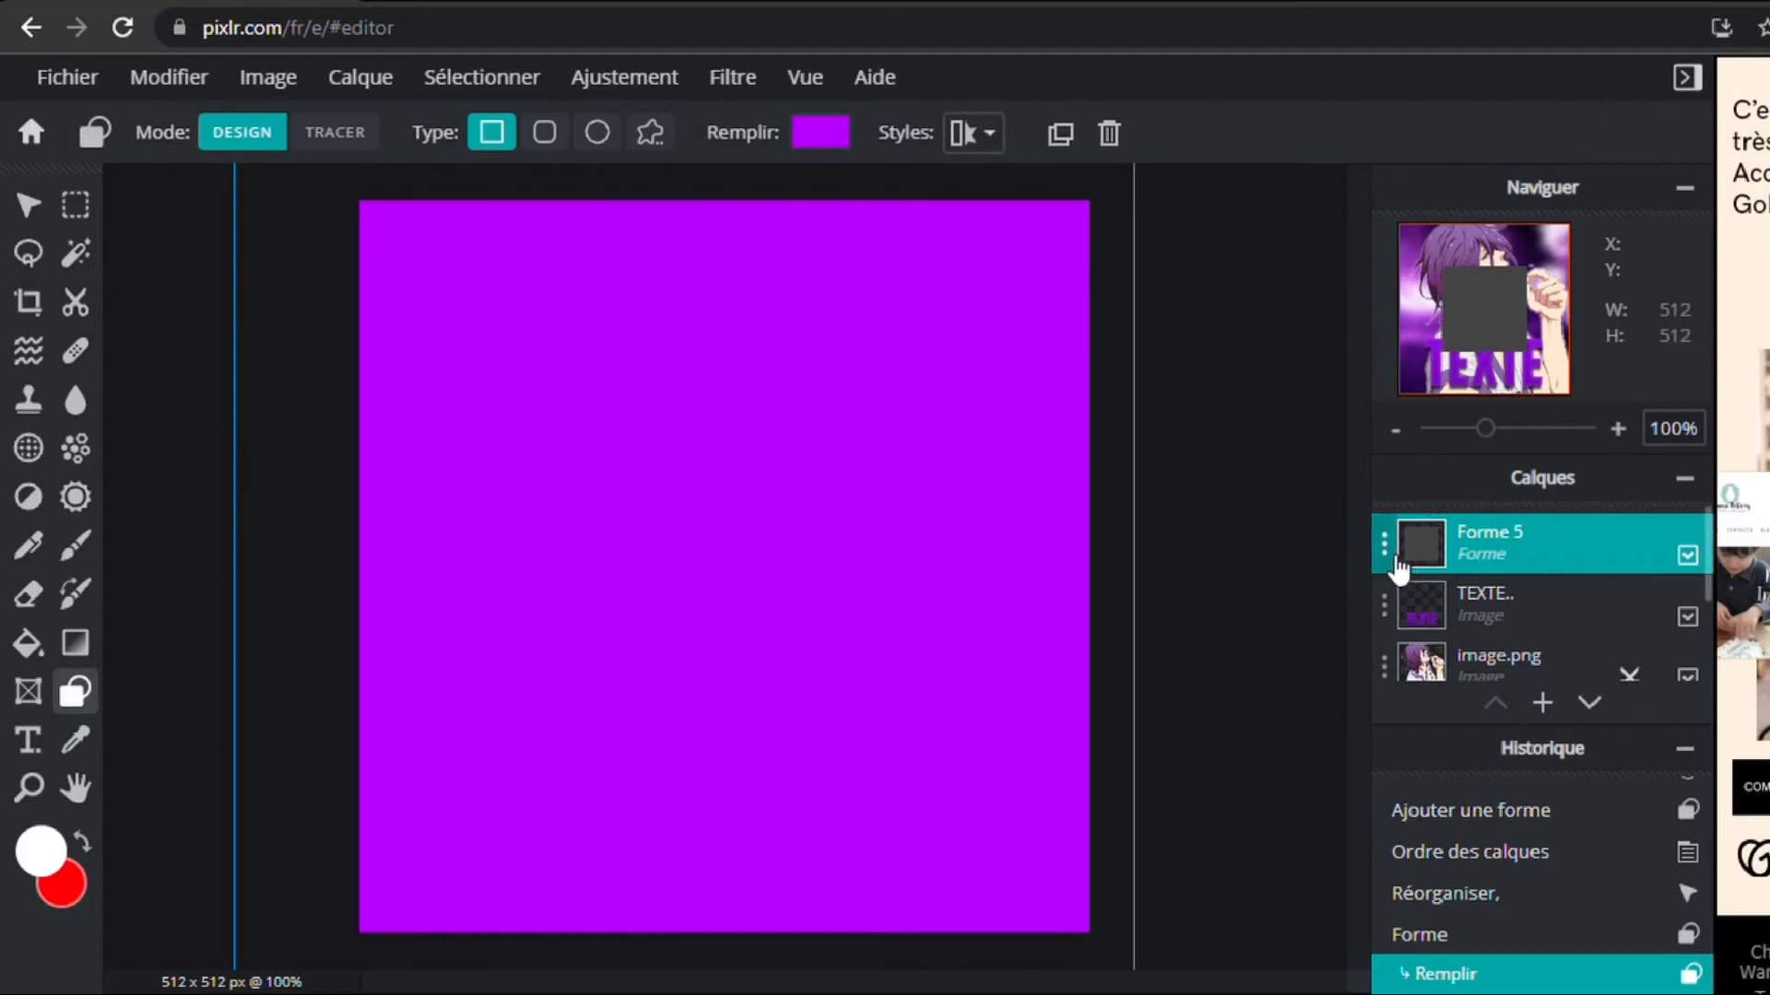
Set the purple rectangle layer's Transparence to 18 with Mode fusion left at Aucun.
{"action": "left_click", "coordinate": [1396, 562]}
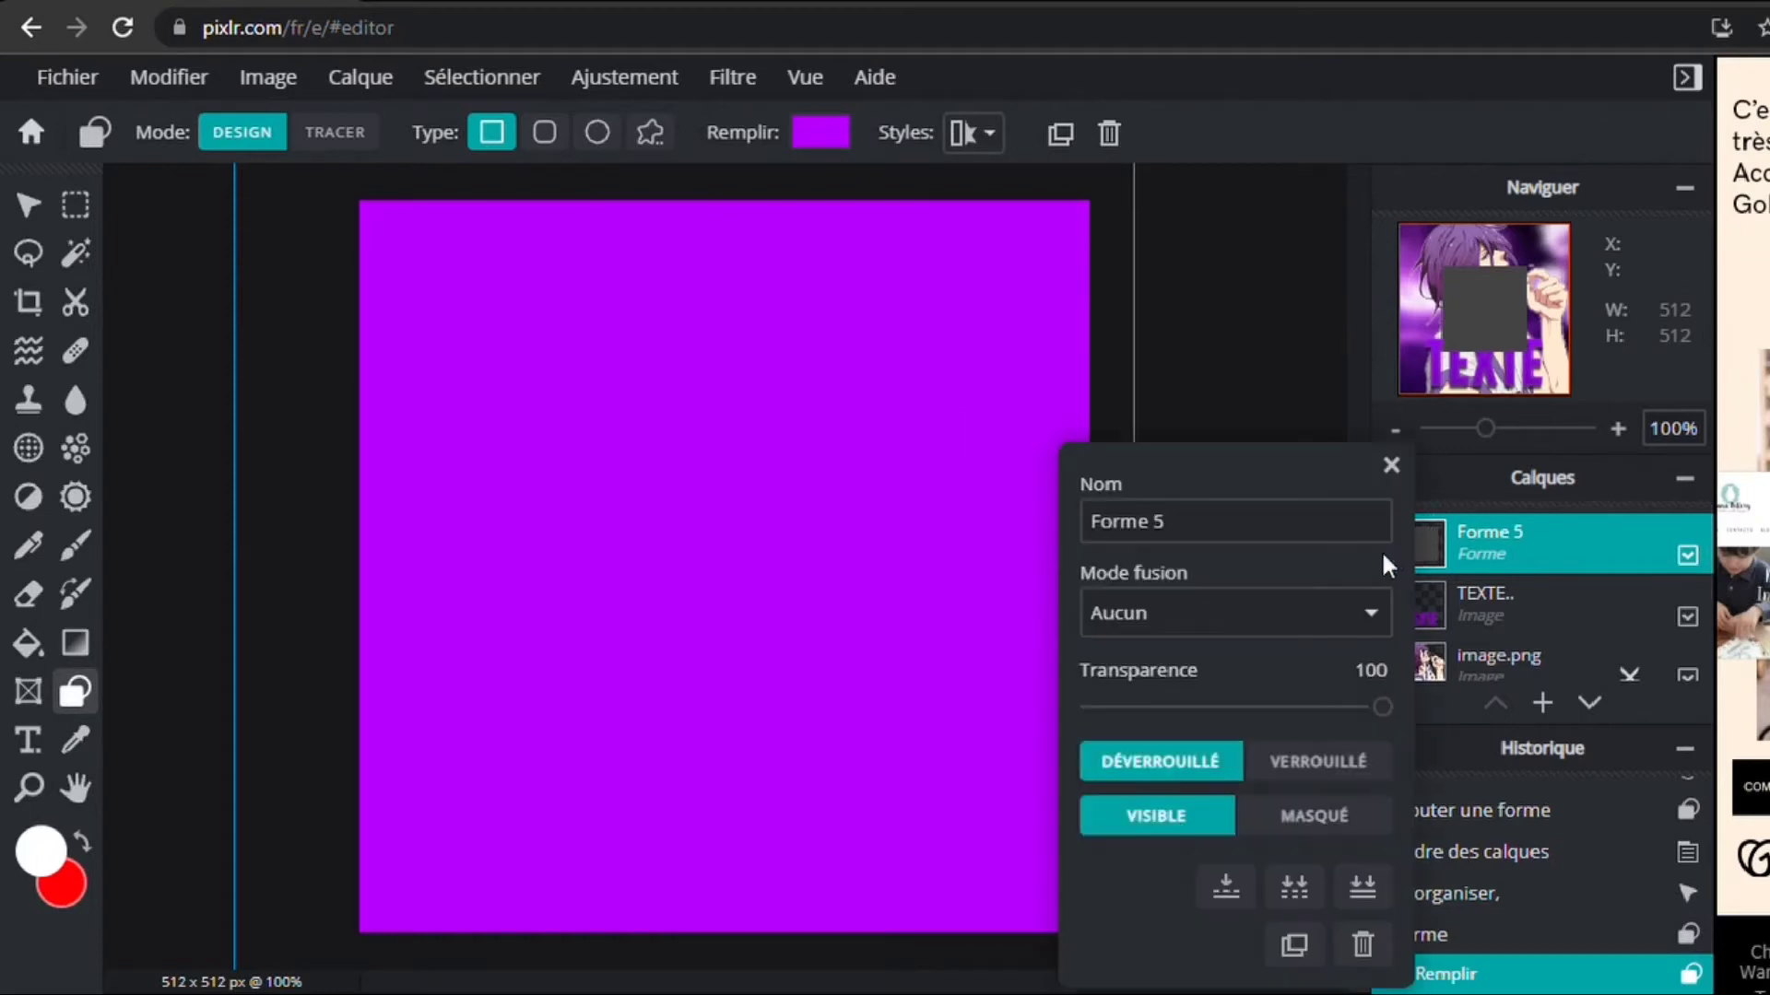
{"action": "left_click", "coordinate": [1308, 630]}
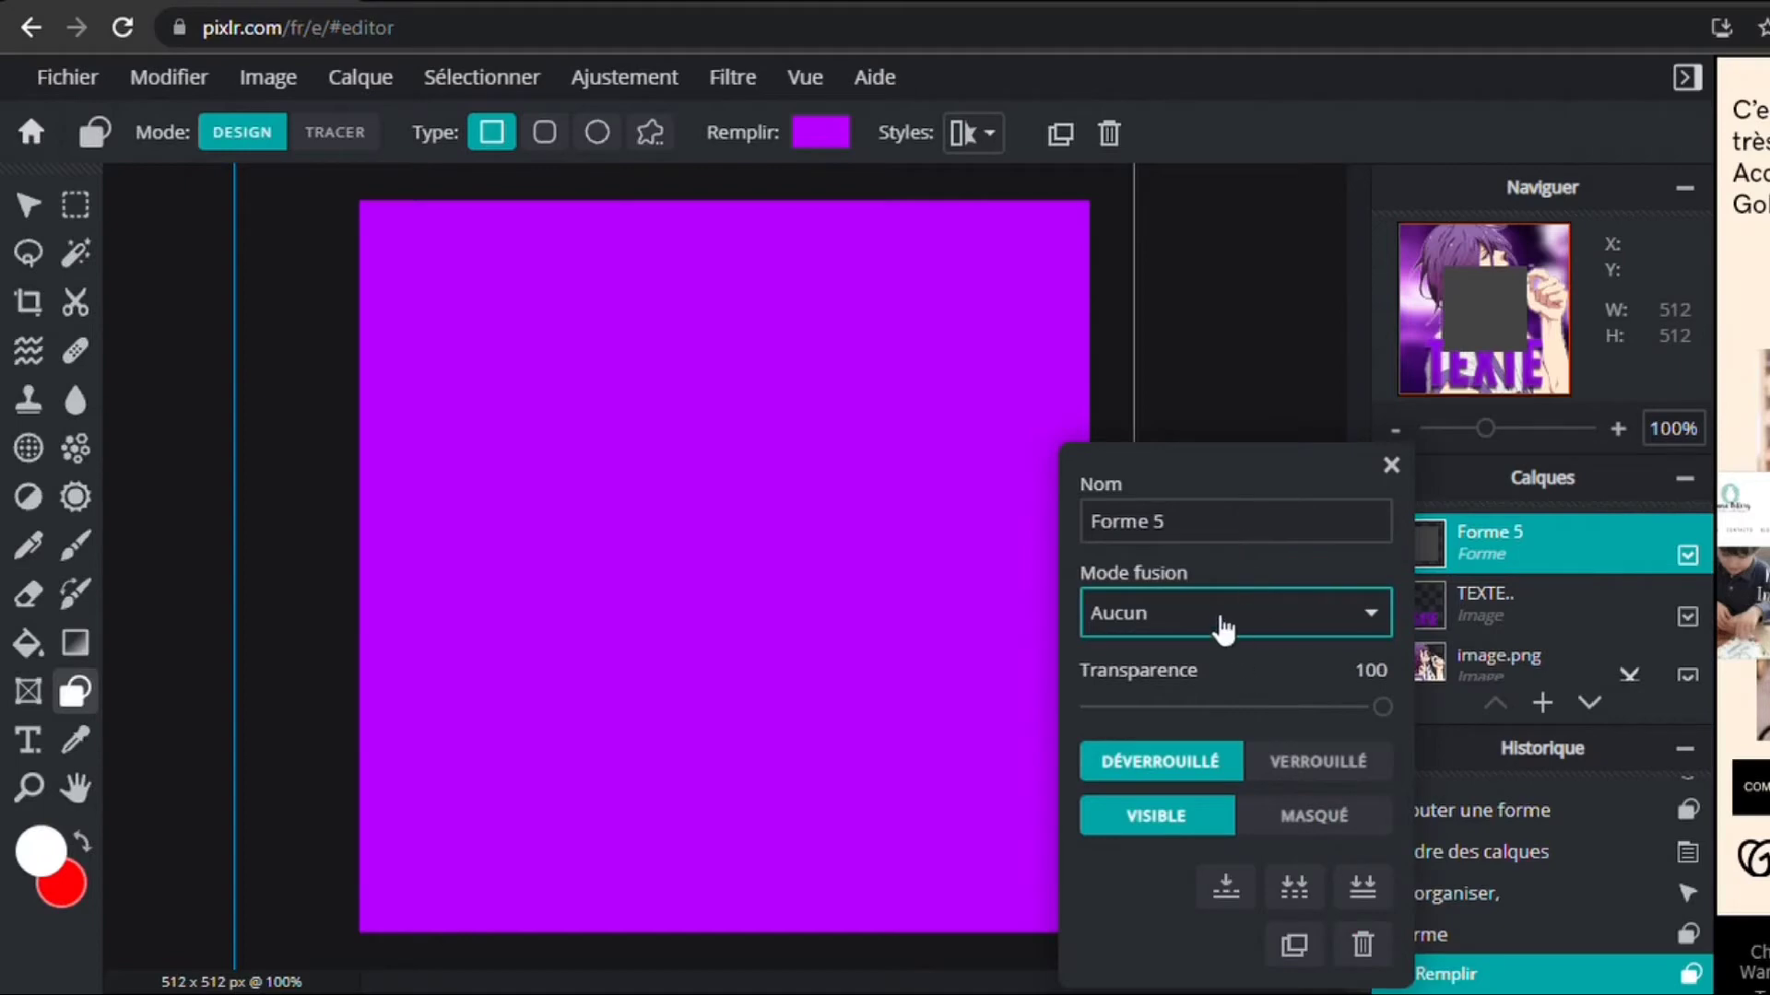
{"action": "left_click_drag", "start_coordinate": [1247, 708], "coordinate": [1141, 733]}
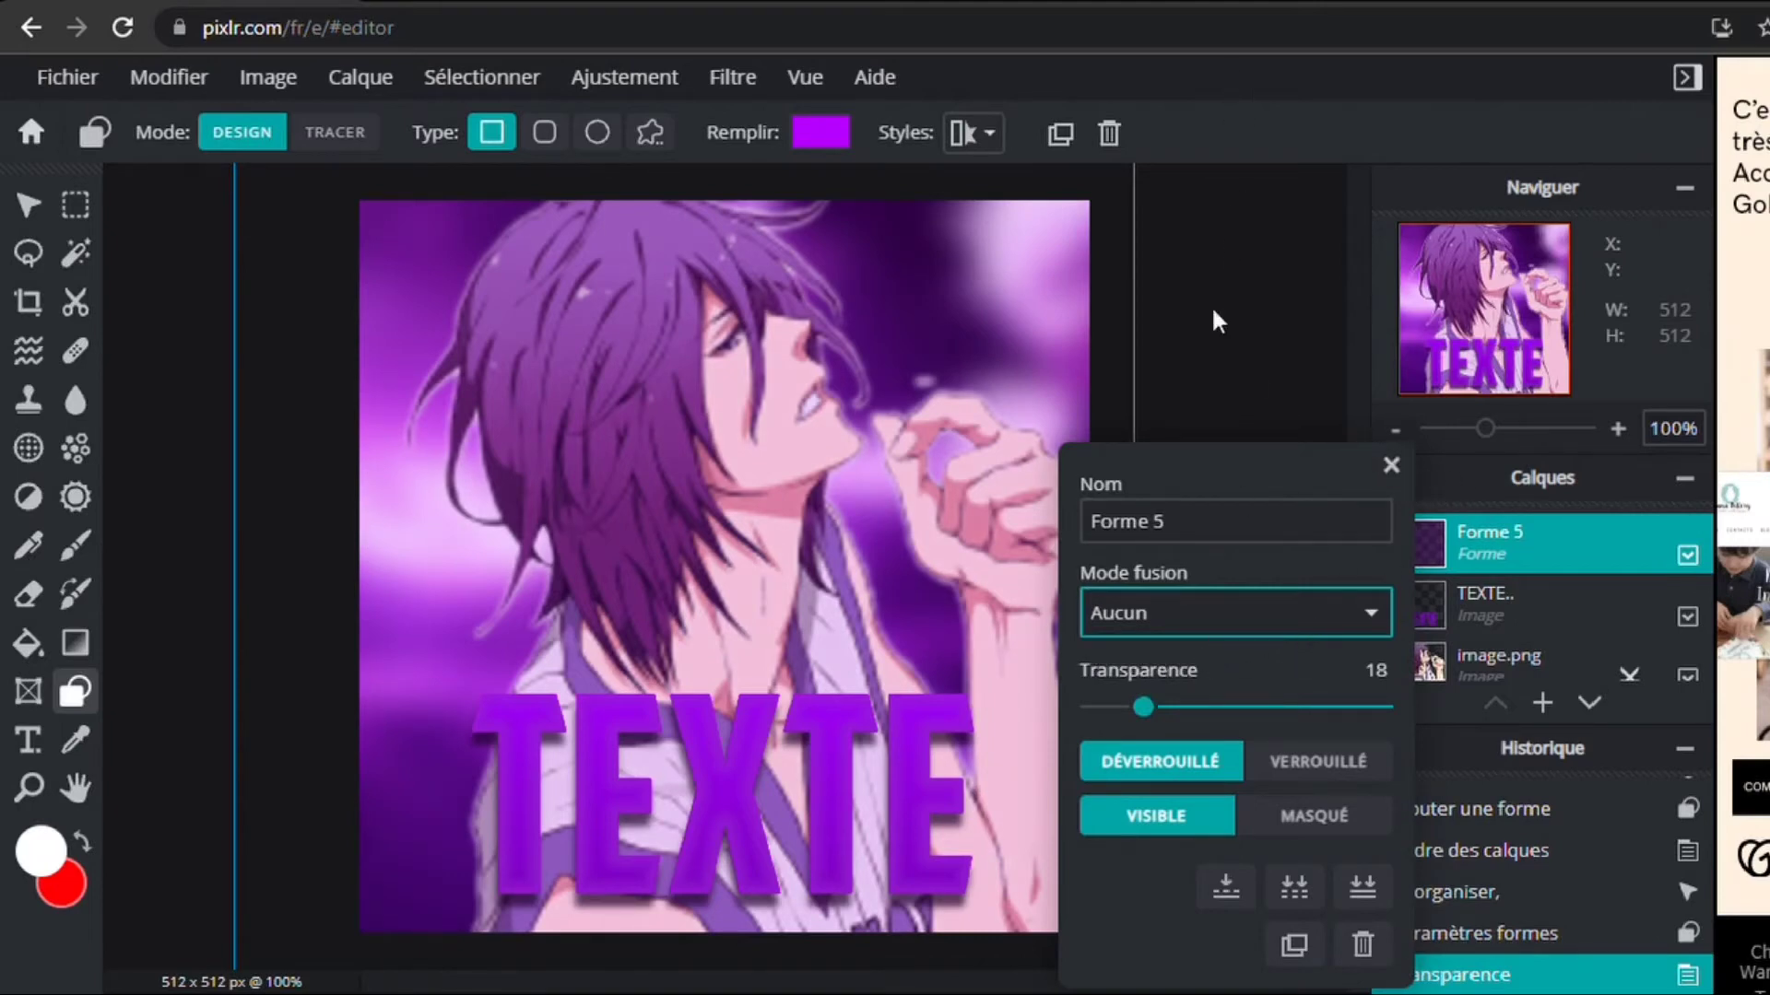
{"action": "left_click", "coordinate": [218, 466]}
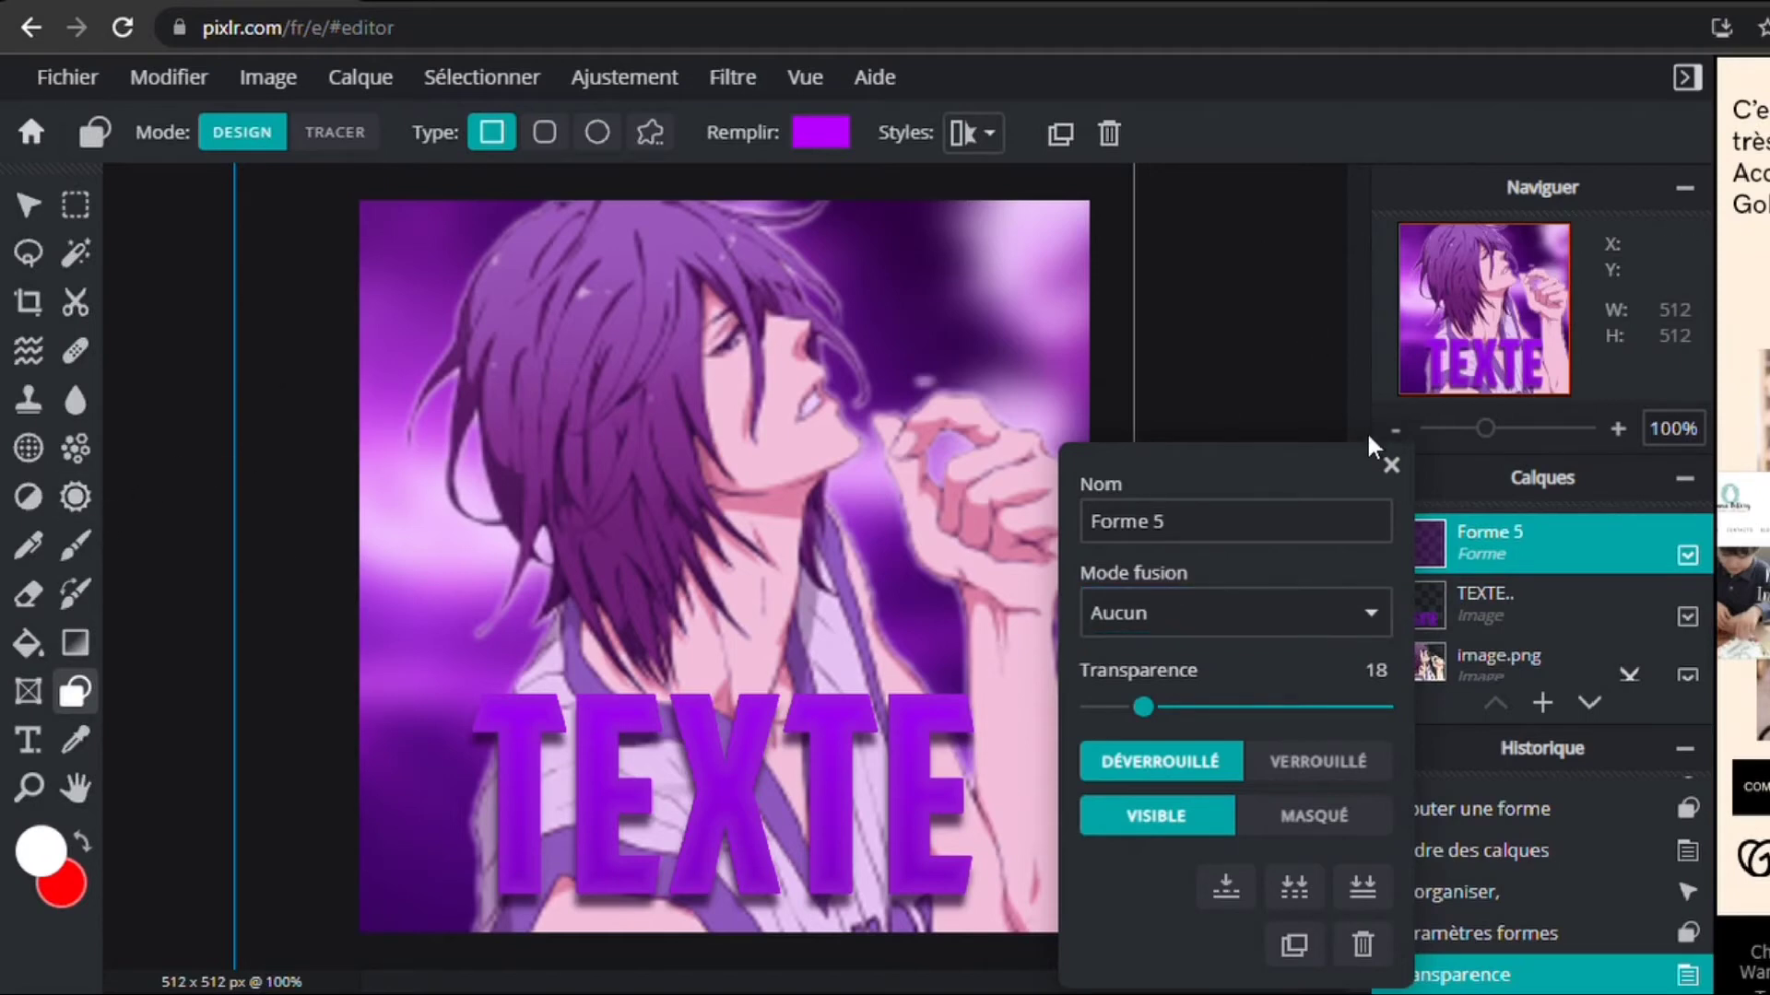
{"action": "left_click", "coordinate": [1391, 465]}
Switch from Pixlr E to Pixlr X and open the recent "sans titre" project there.
{"action": "left_click", "coordinate": [30, 132]}
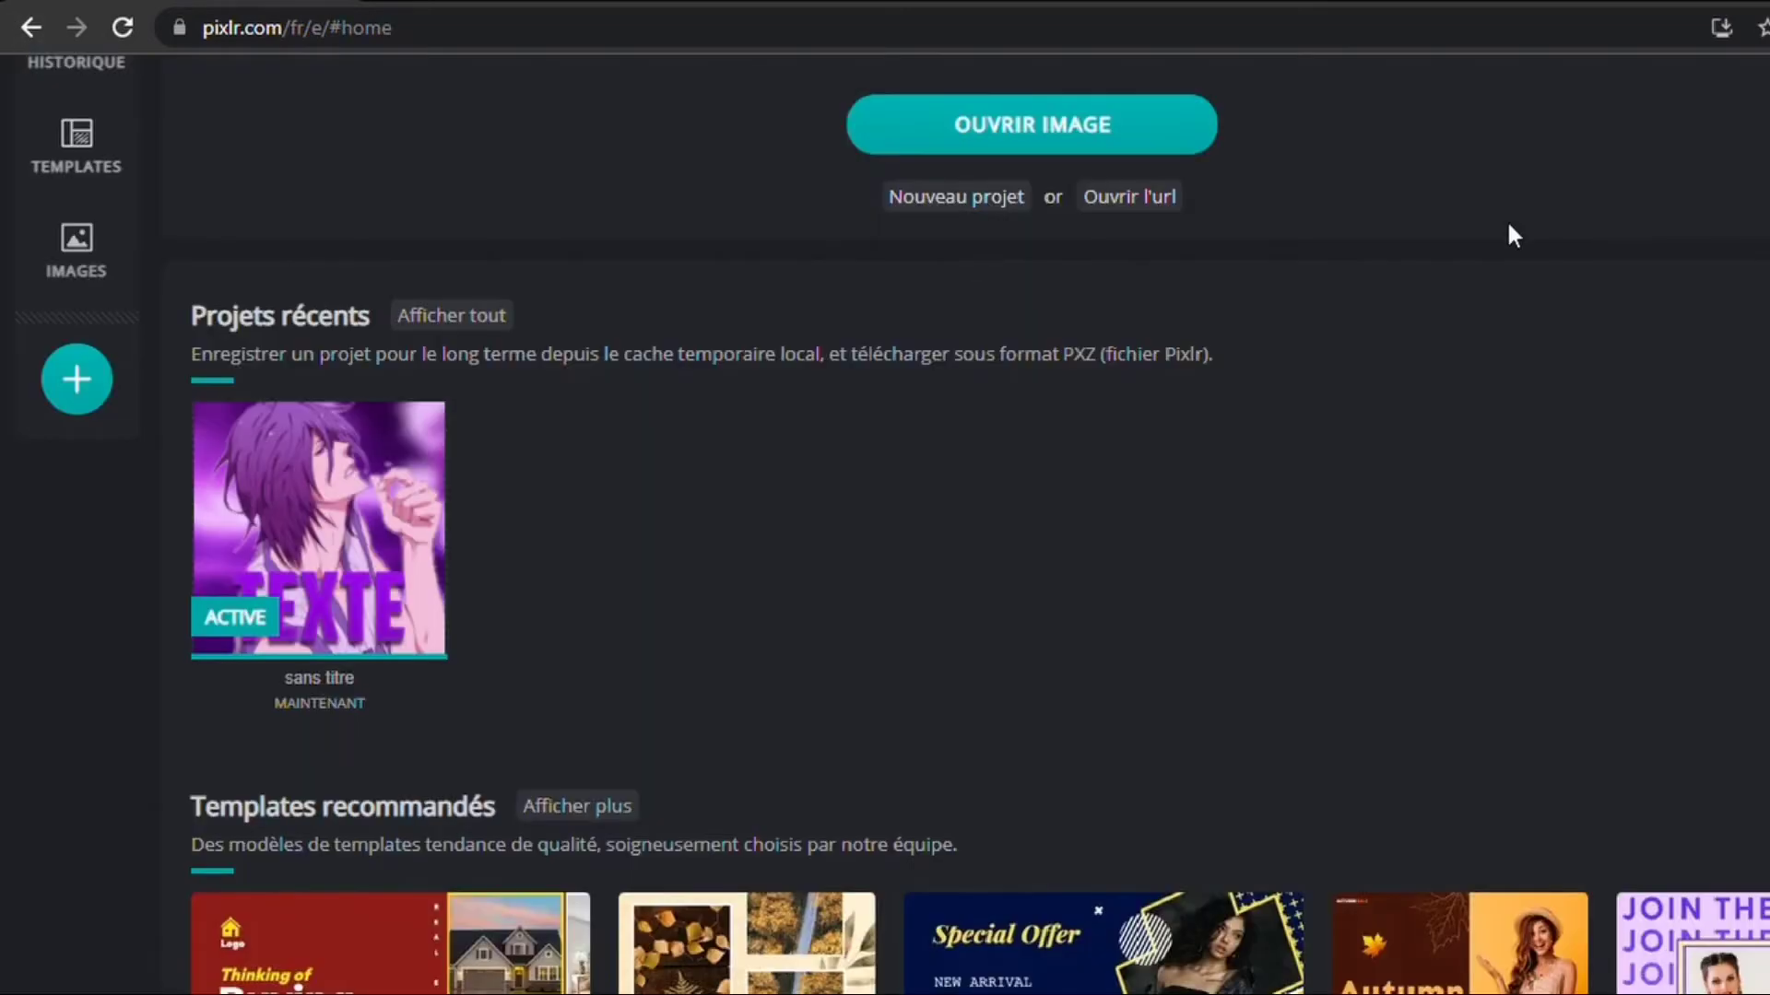
{"action": "scroll", "coordinate": [1513, 236], "scroll_direction": "up", "scroll_amount": 4}
{"action": "mouse_move", "coordinate": [1754, 104]}
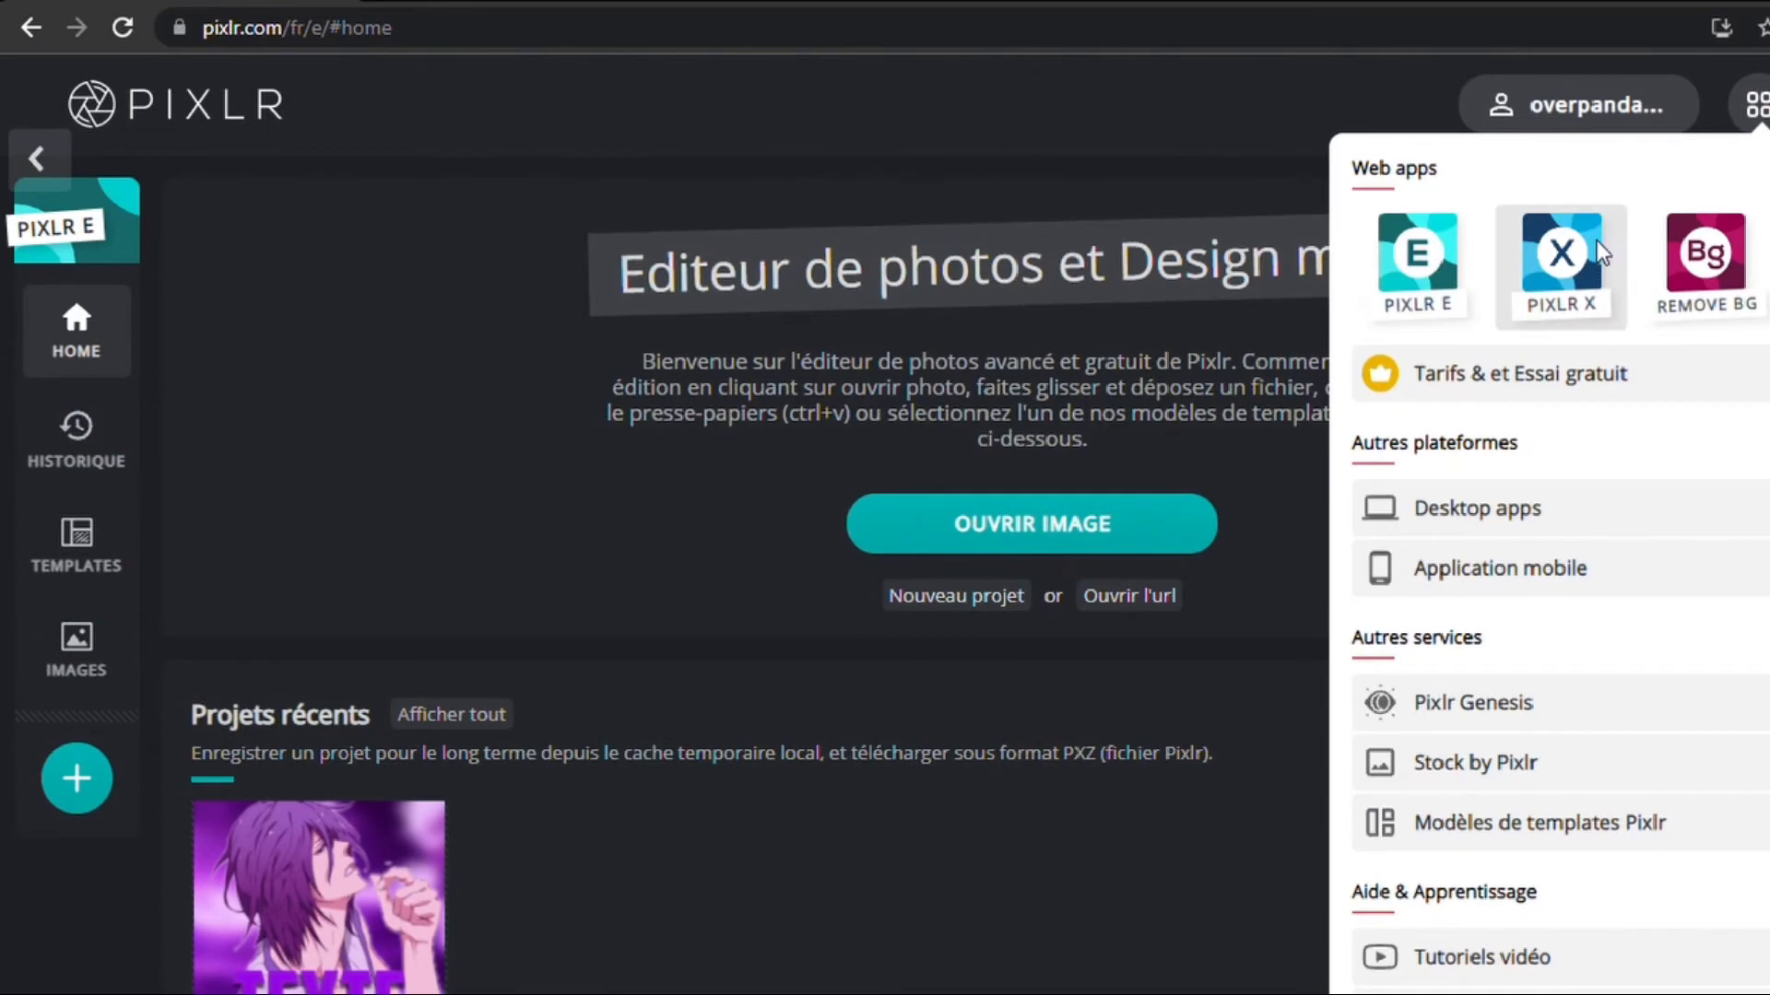
{"action": "left_click", "coordinate": [1596, 241]}
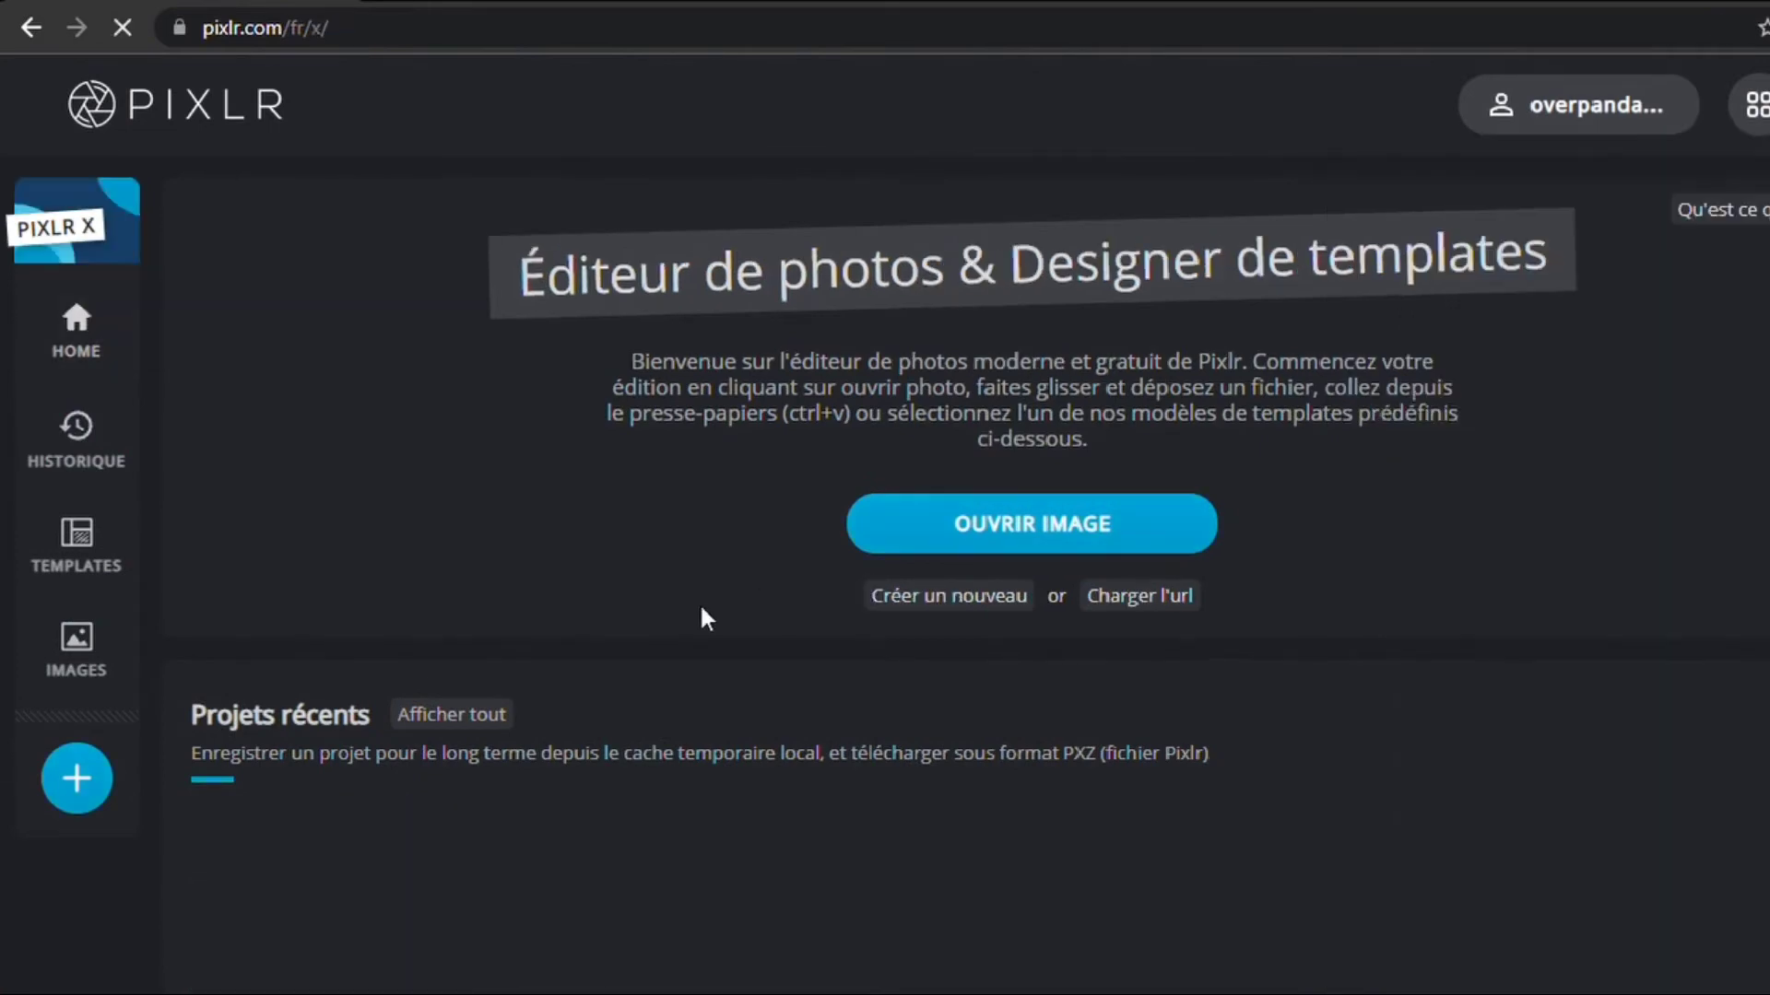
{"action": "scroll", "coordinate": [703, 615], "scroll_direction": "down", "scroll_amount": 2}
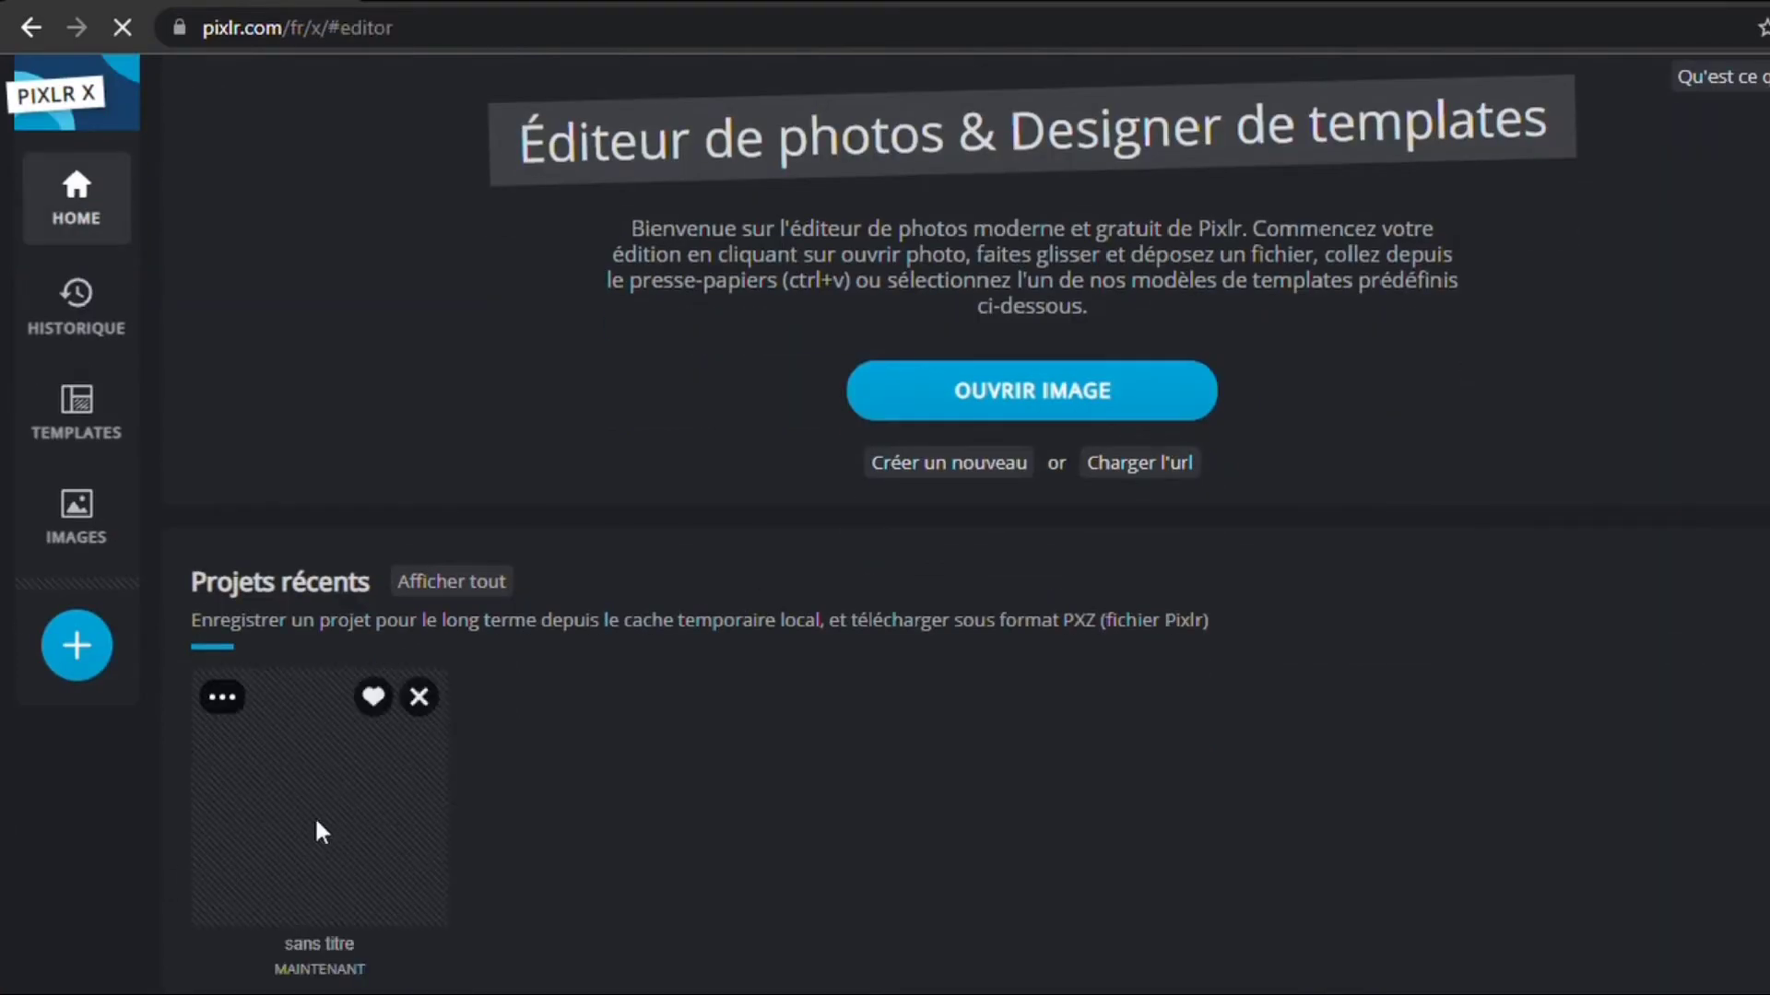
{"action": "left_click", "coordinate": [320, 833]}
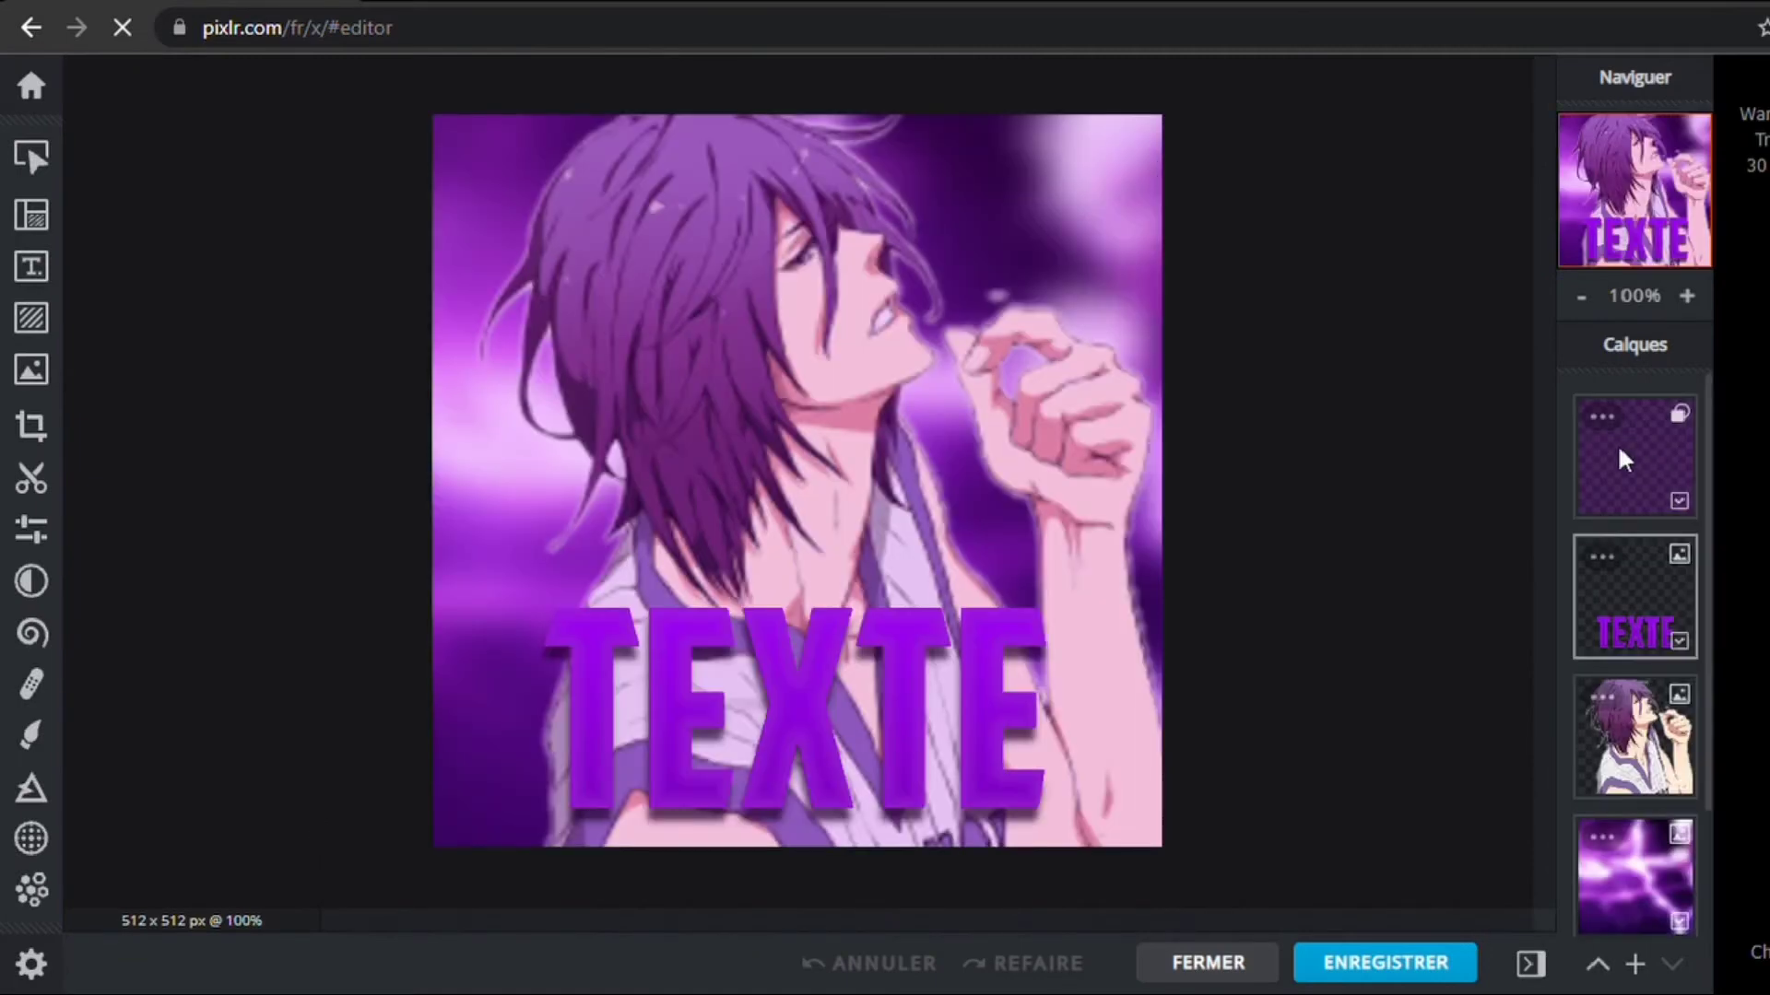
Set the purple rectangle layer's Mode fusion to Superposition and its Transparence to 42.
{"action": "left_click", "coordinate": [1600, 417]}
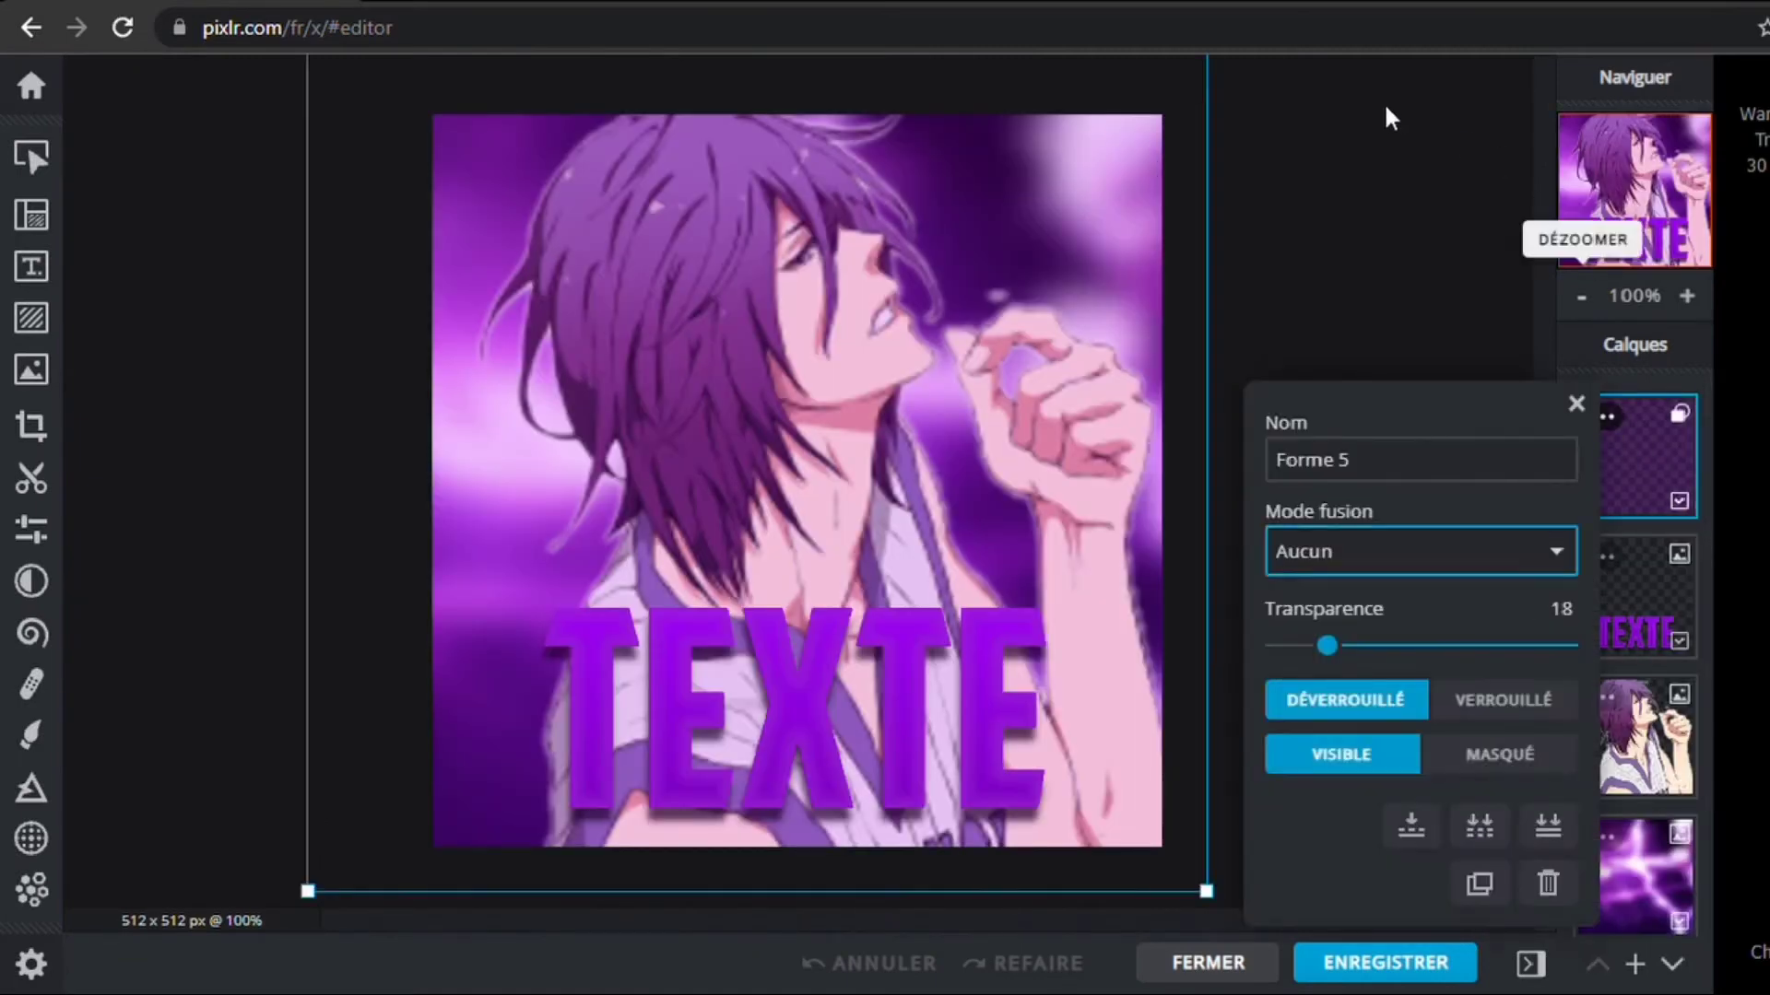
{"action": "left_click", "coordinate": [1364, 308]}
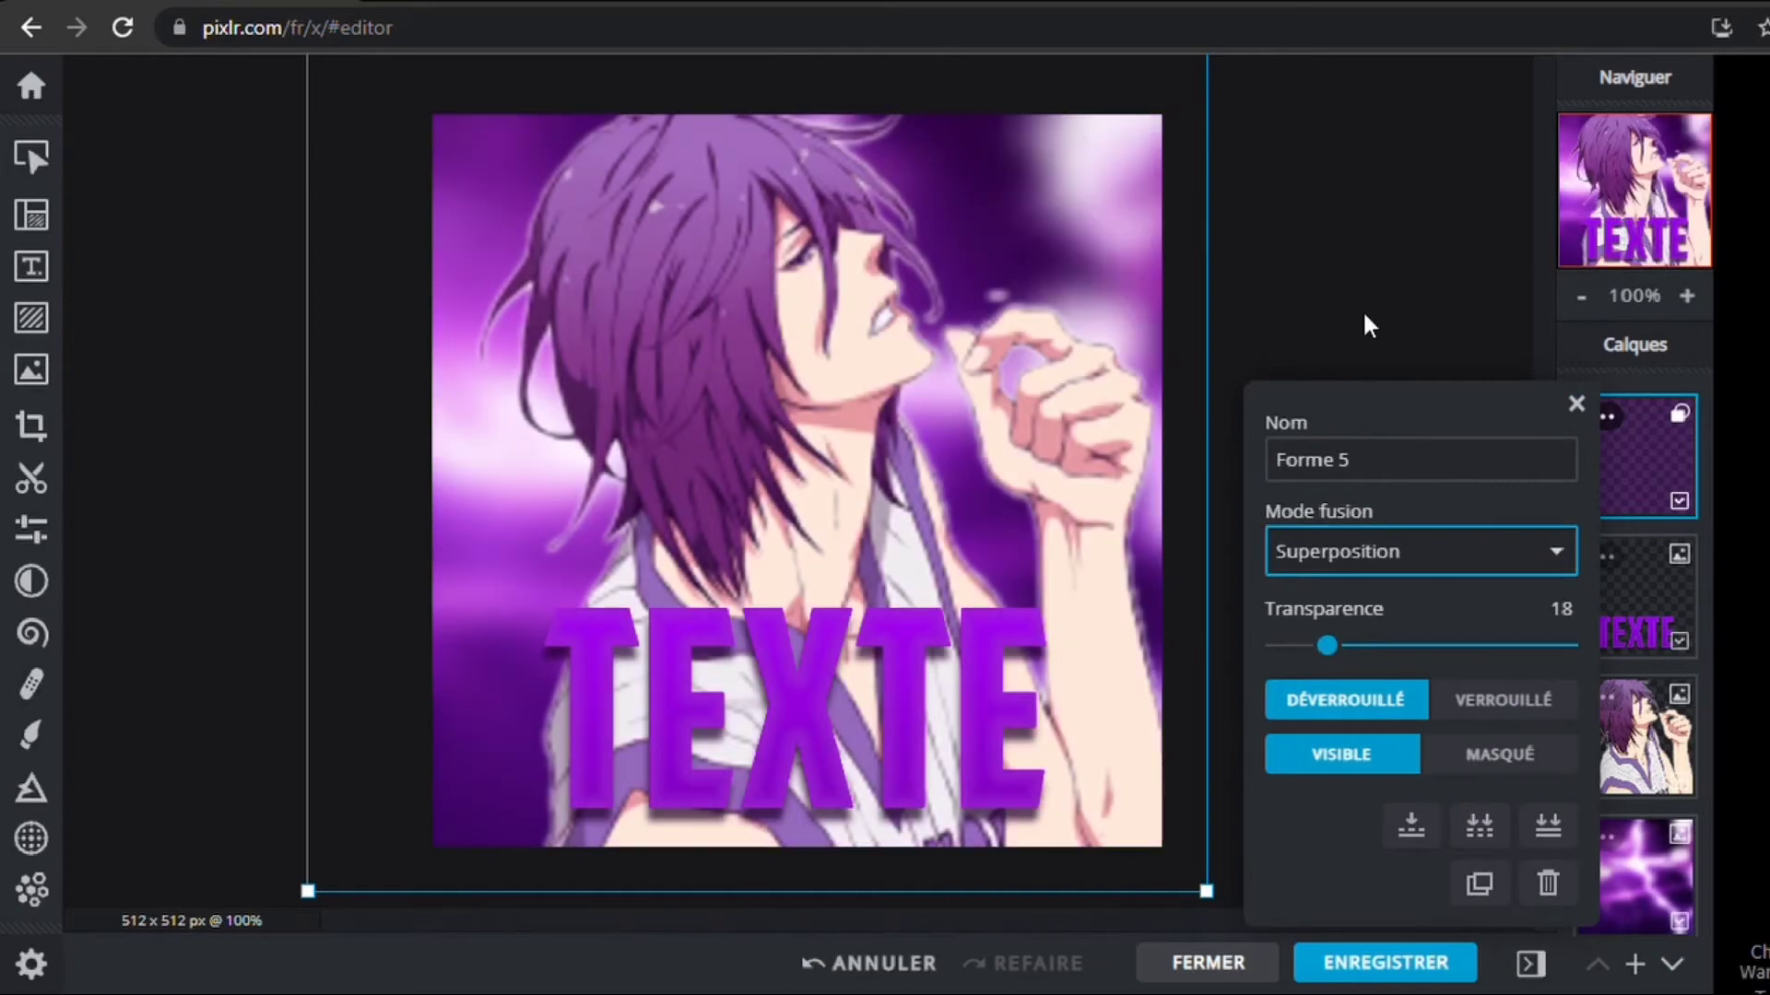
{"action": "left_click_drag", "start_coordinate": [1329, 644], "coordinate": [1397, 643]}
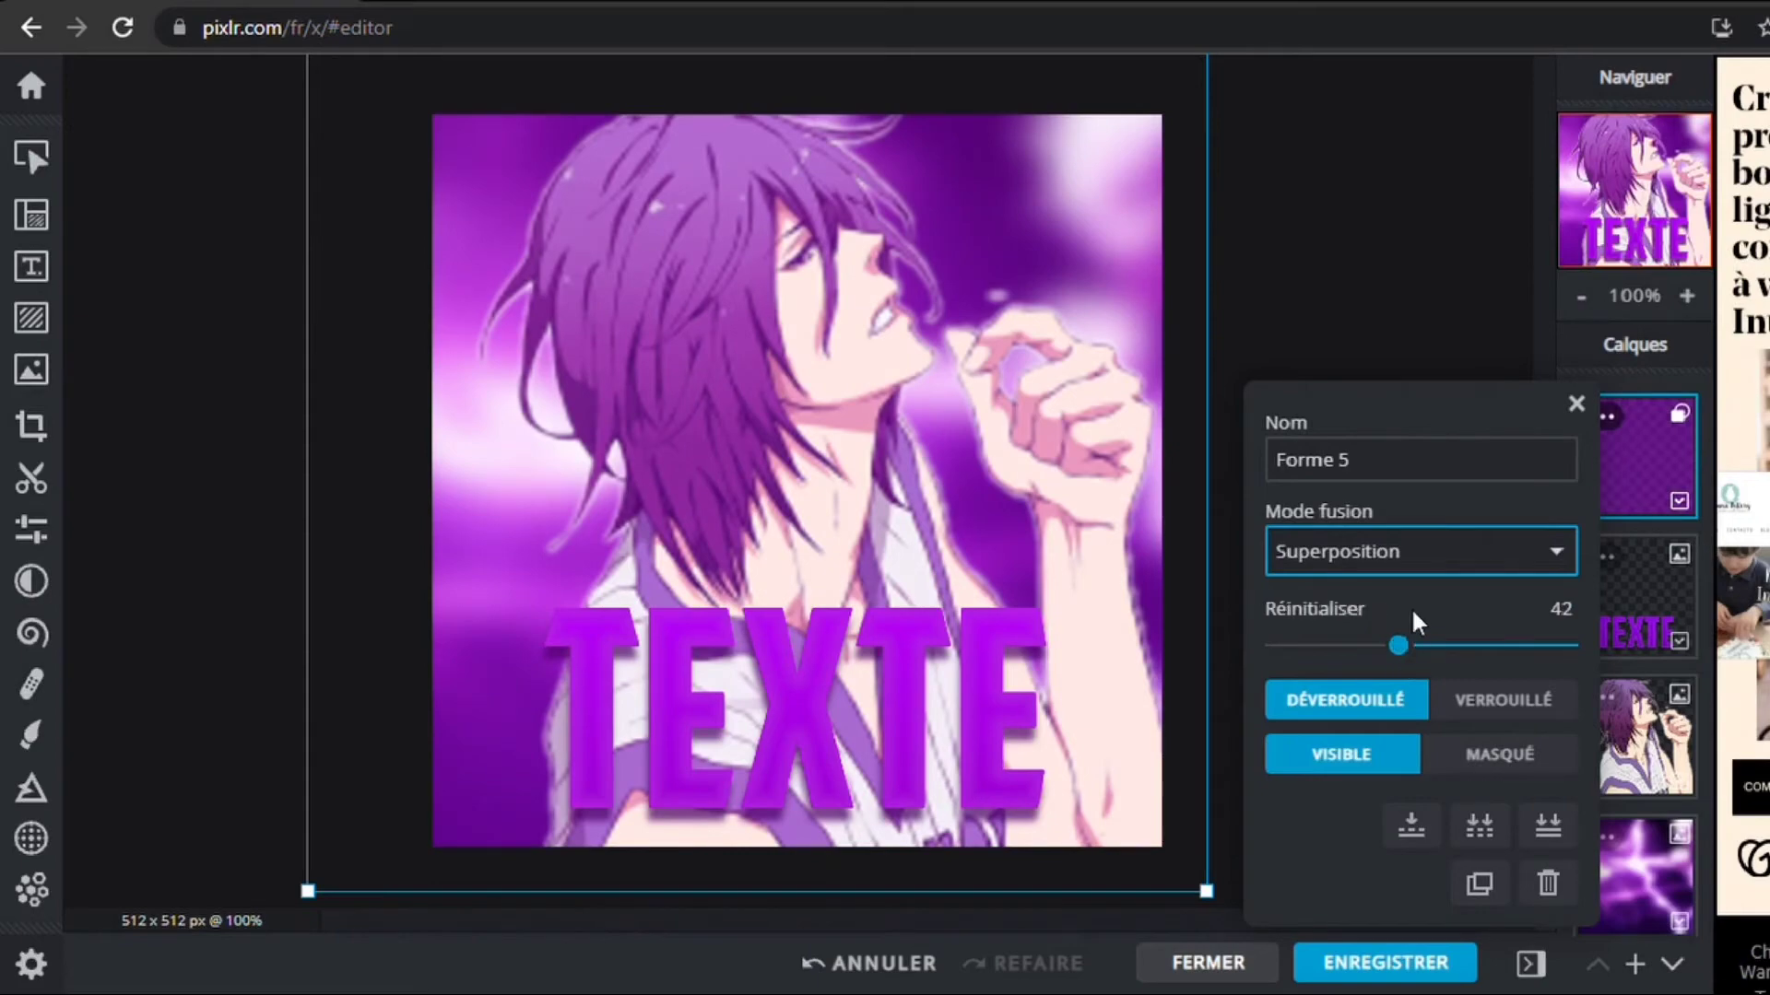
{"action": "left_click", "coordinate": [1576, 404]}
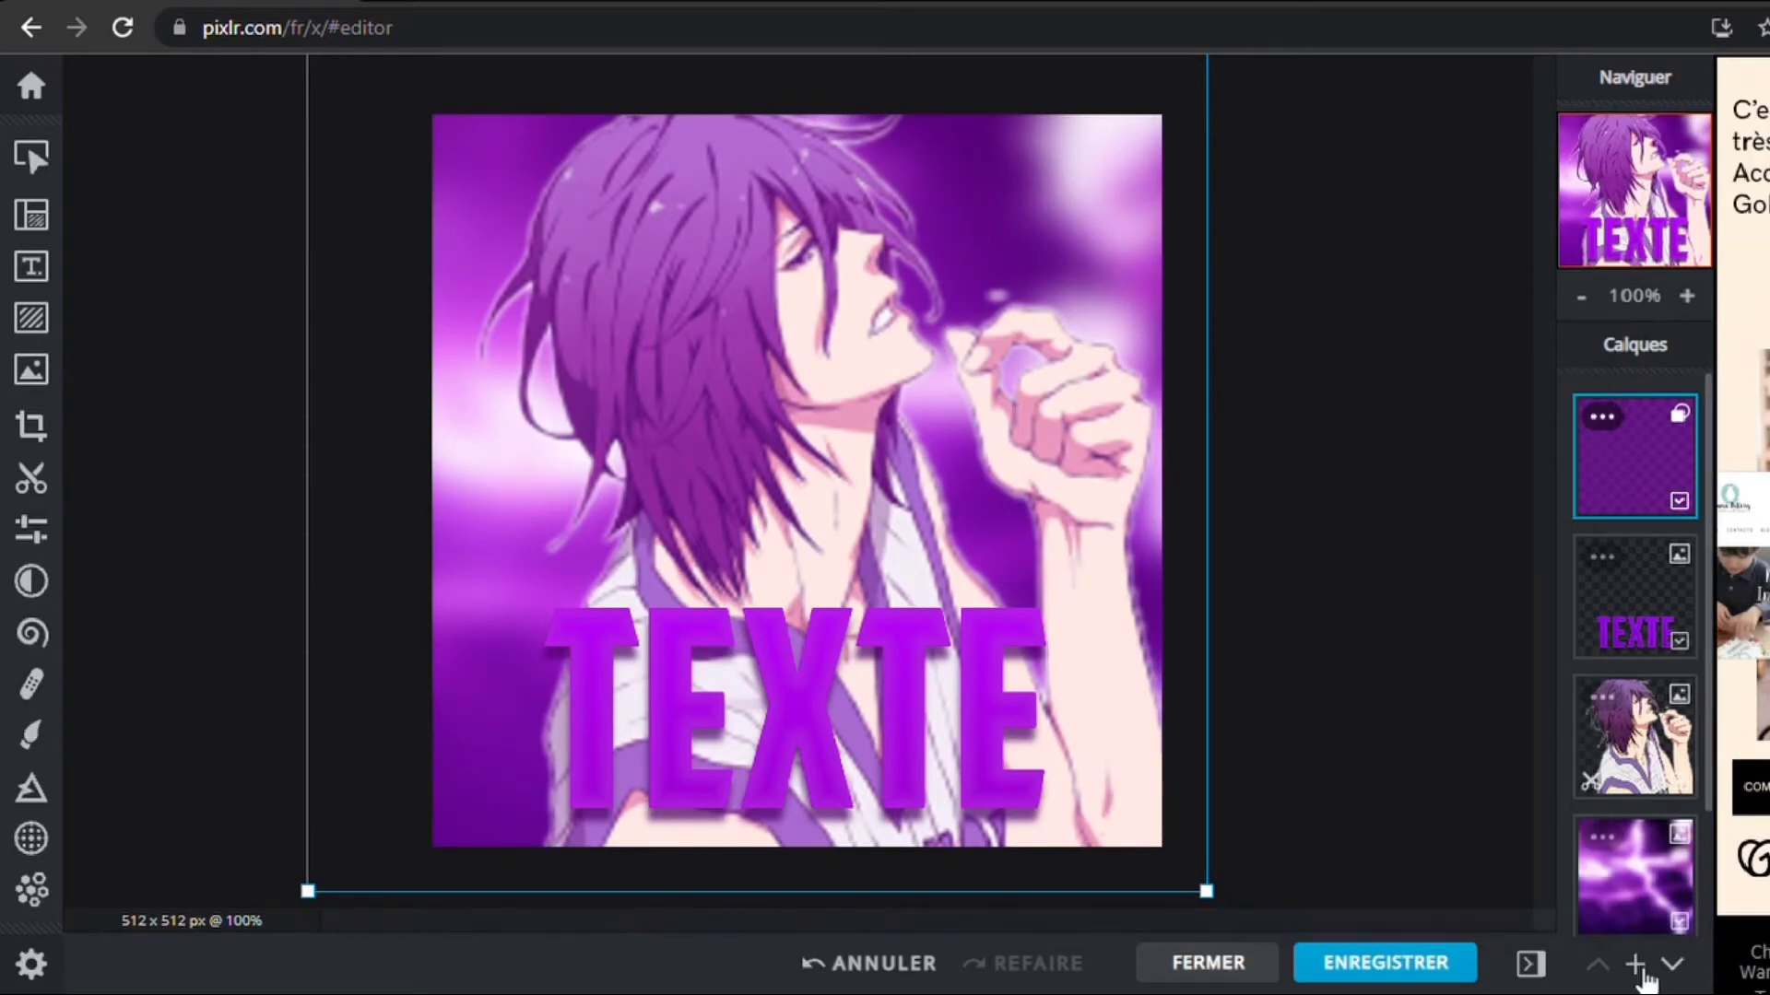
Add a second rectangle shape above all layers and enlarge it to cover the whole canvas.
{"action": "left_click", "coordinate": [1636, 966]}
{"action": "left_click", "coordinate": [1253, 555]}
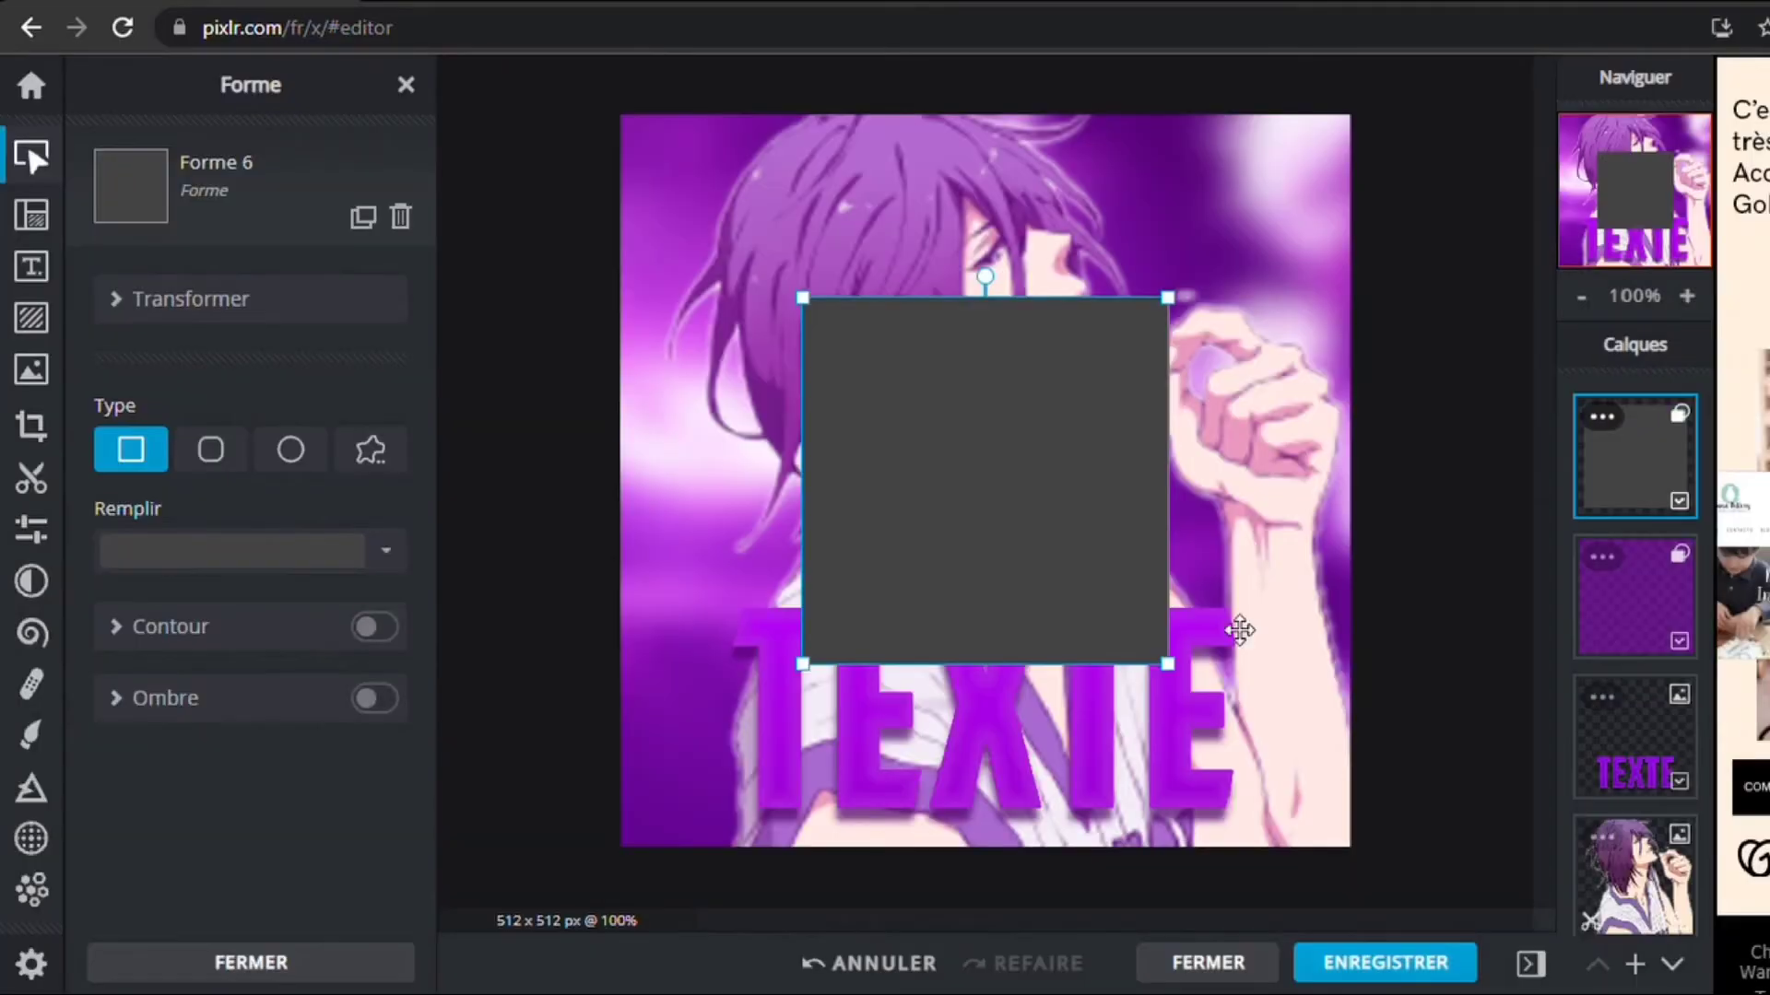
{"action": "left_click_drag", "start_coordinate": [803, 298], "coordinate": [443, 57]}
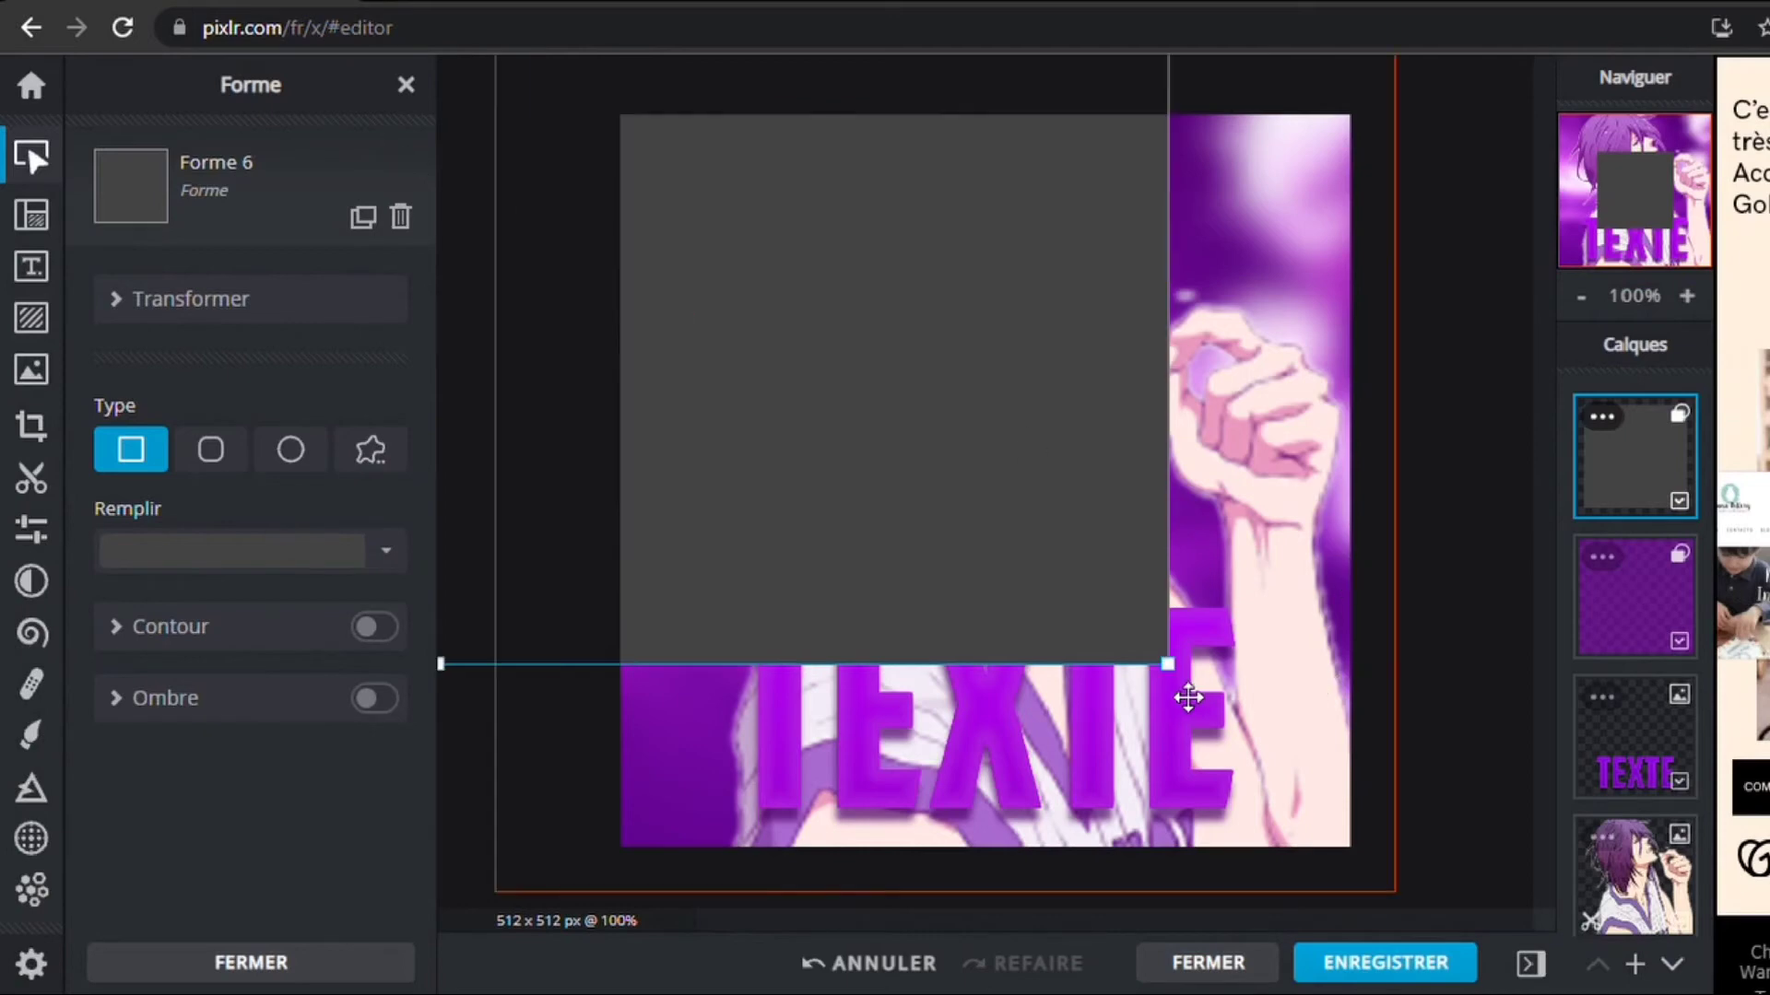
{"action": "left_click_drag", "start_coordinate": [1168, 663], "coordinate": [1456, 922]}
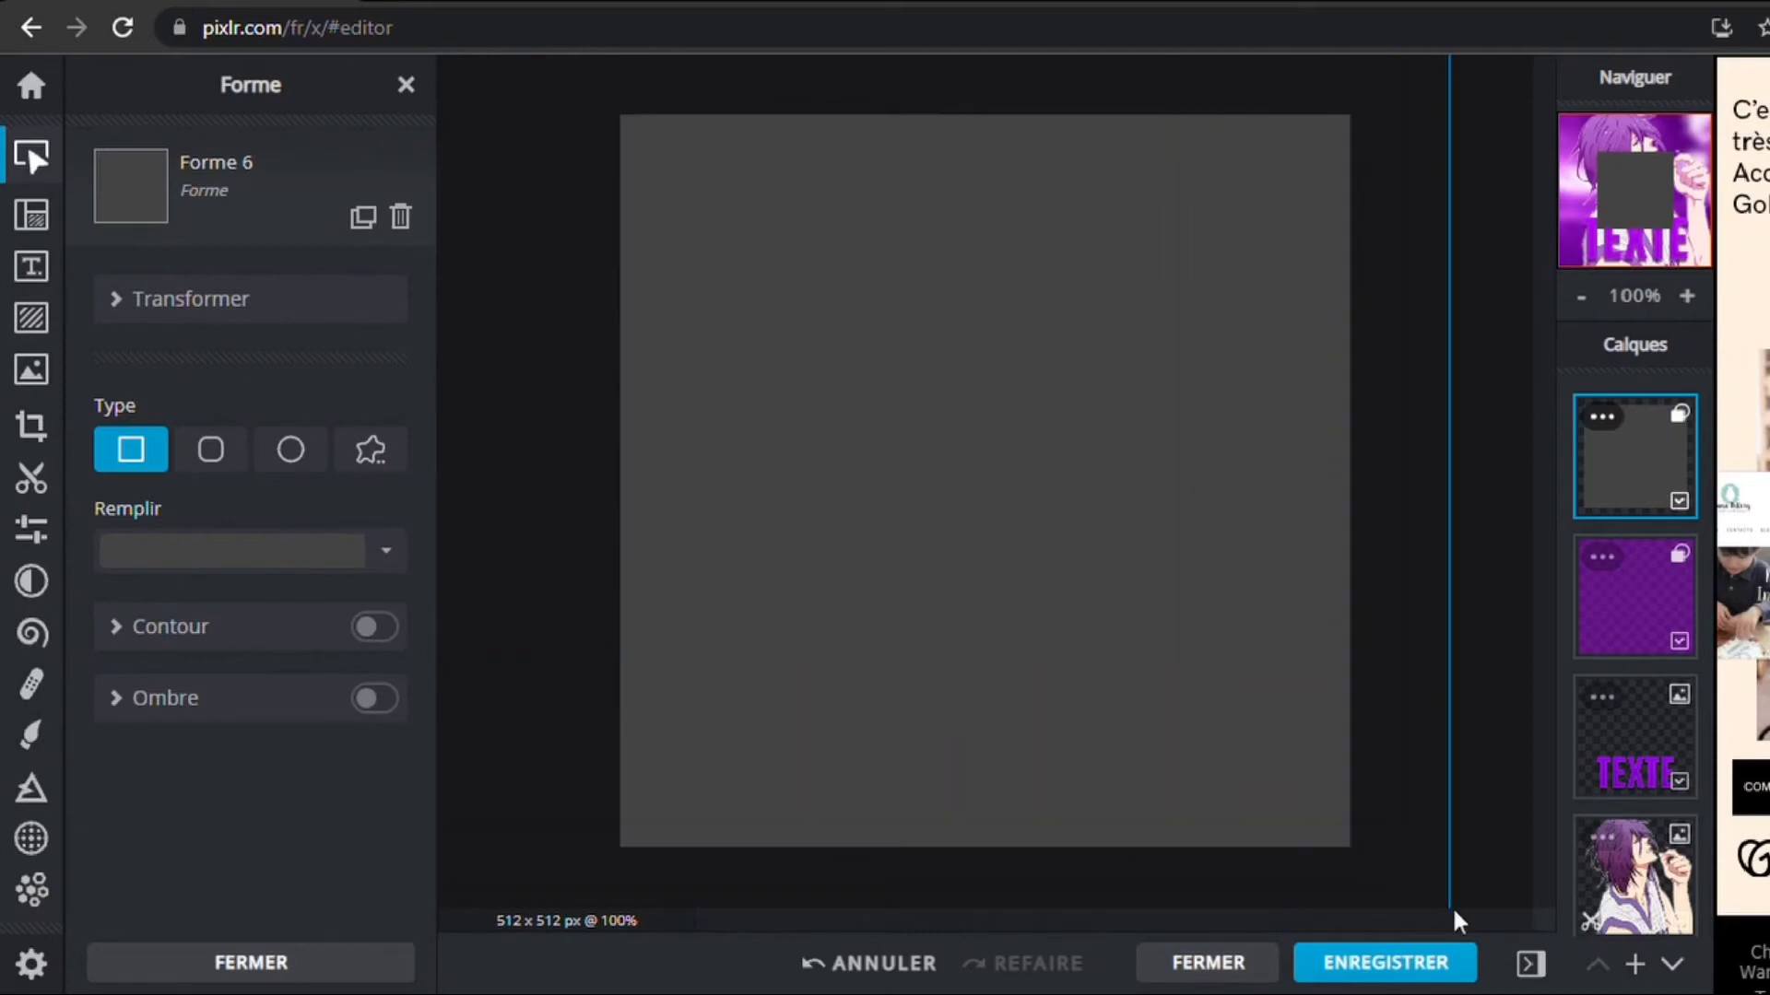
Fill the new top rectangle with white, #FFFFFF.
{"action": "left_click", "coordinate": [394, 565]}
{"action": "left_click_drag", "start_coordinate": [212, 688], "coordinate": [2, 502]}
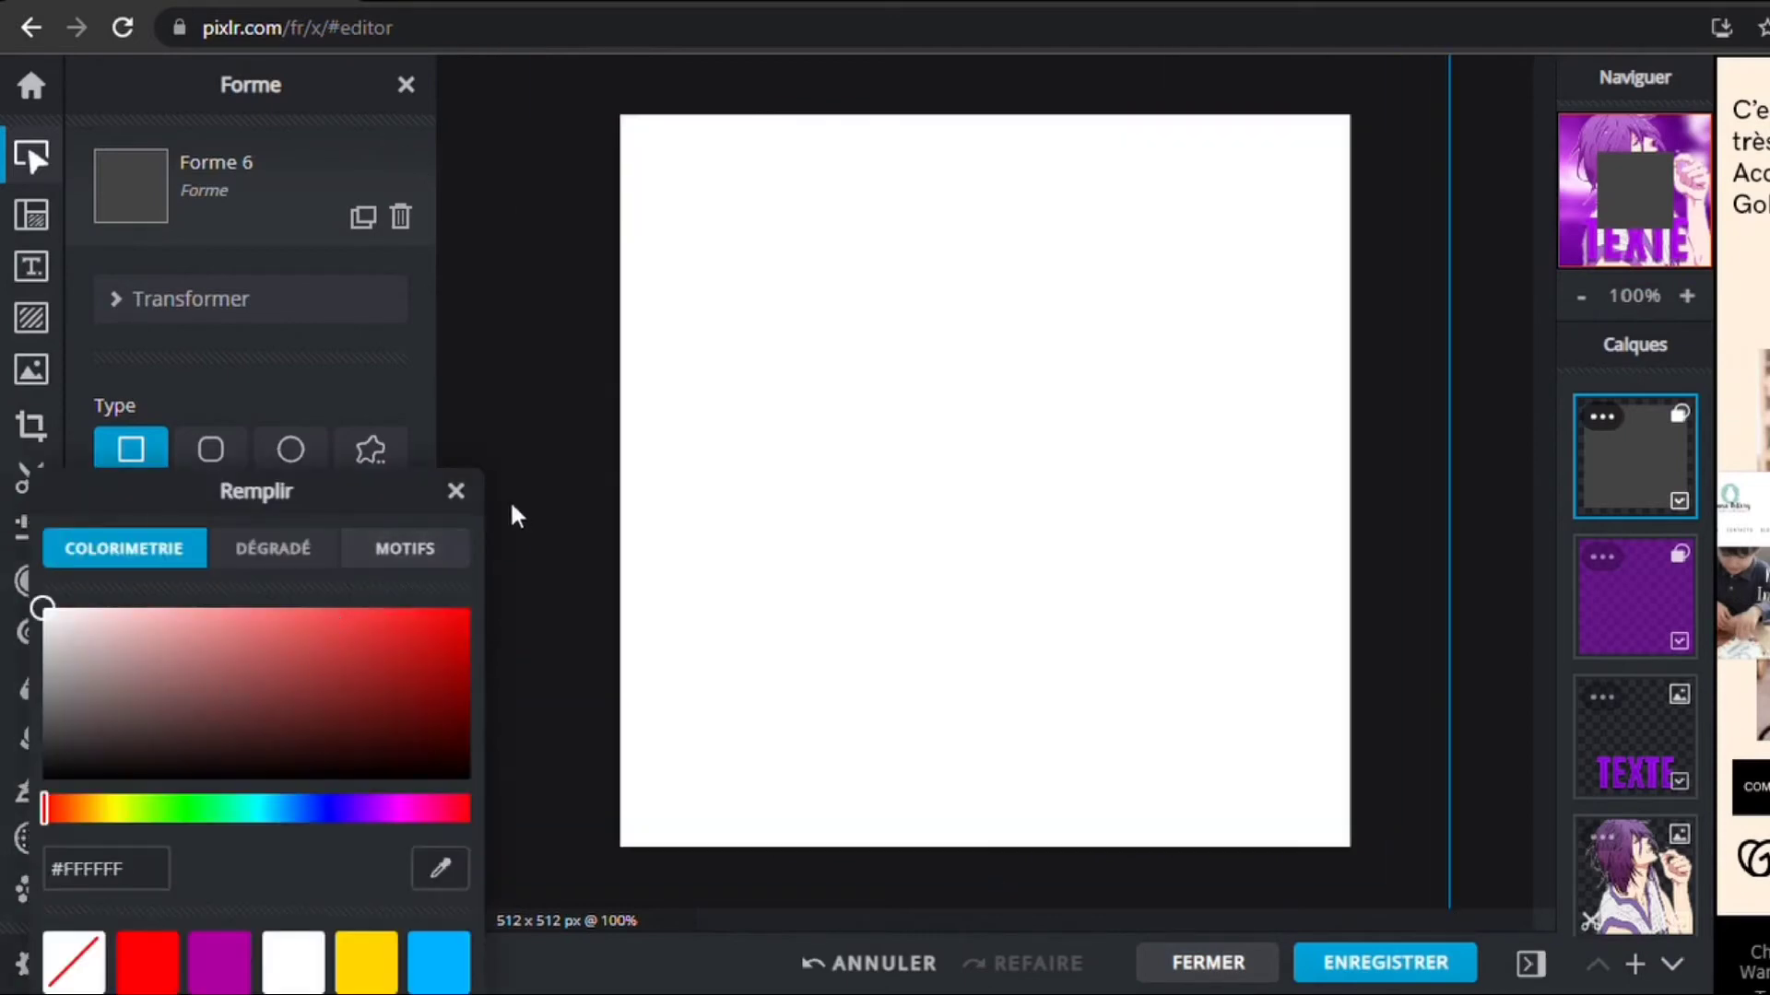
{"action": "left_click", "coordinate": [462, 495]}
Set the white rectangle layer's Mode fusion to Superposition and its Transparence to 11.
{"action": "left_click", "coordinate": [1606, 418]}
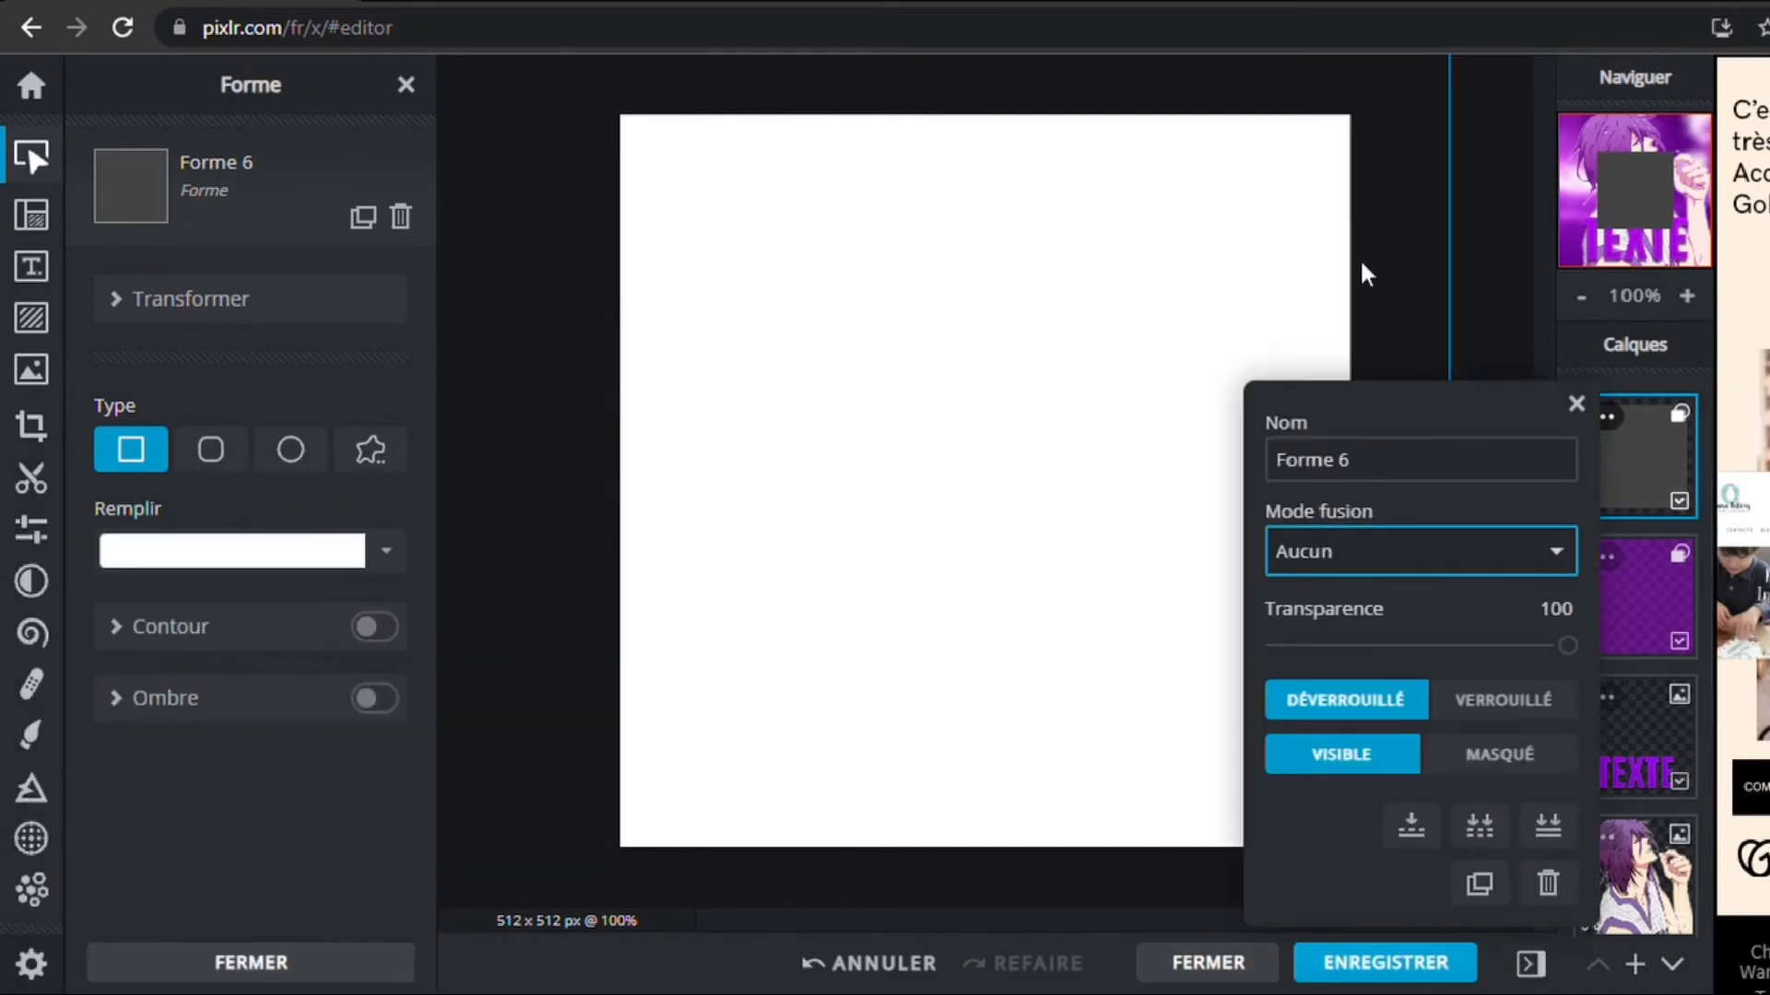
{"action": "left_click", "coordinate": [1316, 73]}
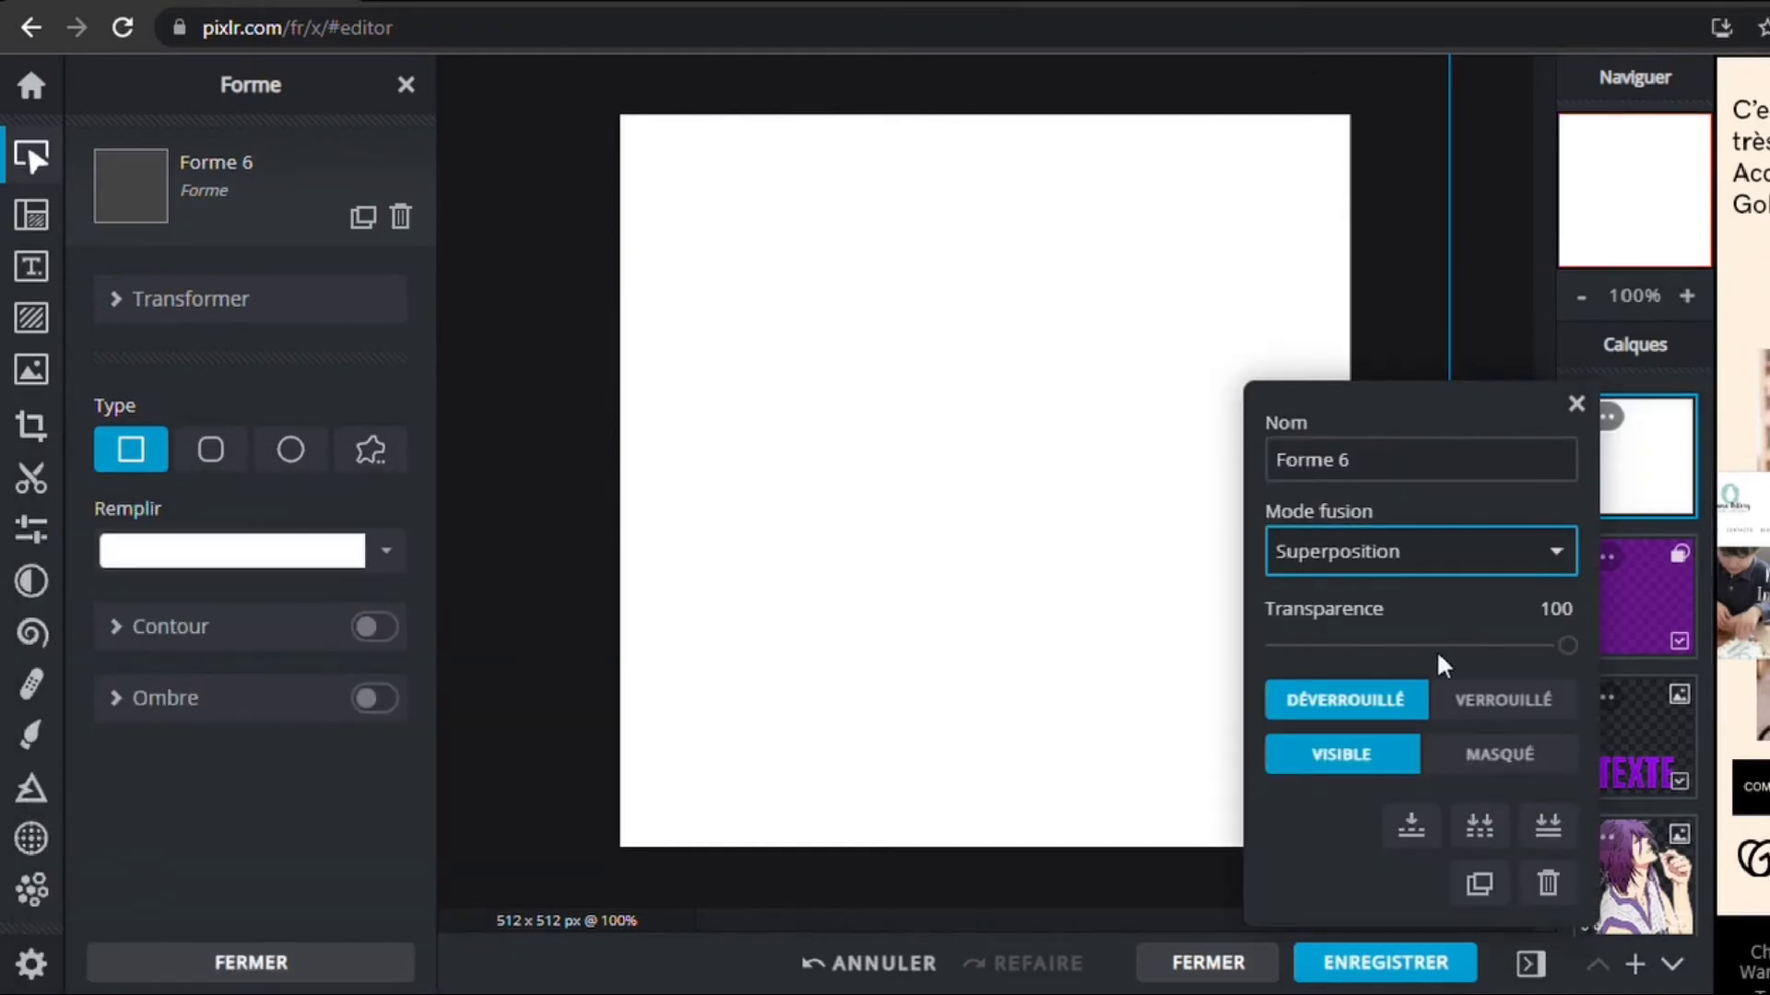
{"action": "left_click_drag", "start_coordinate": [1442, 645], "coordinate": [1324, 709]}
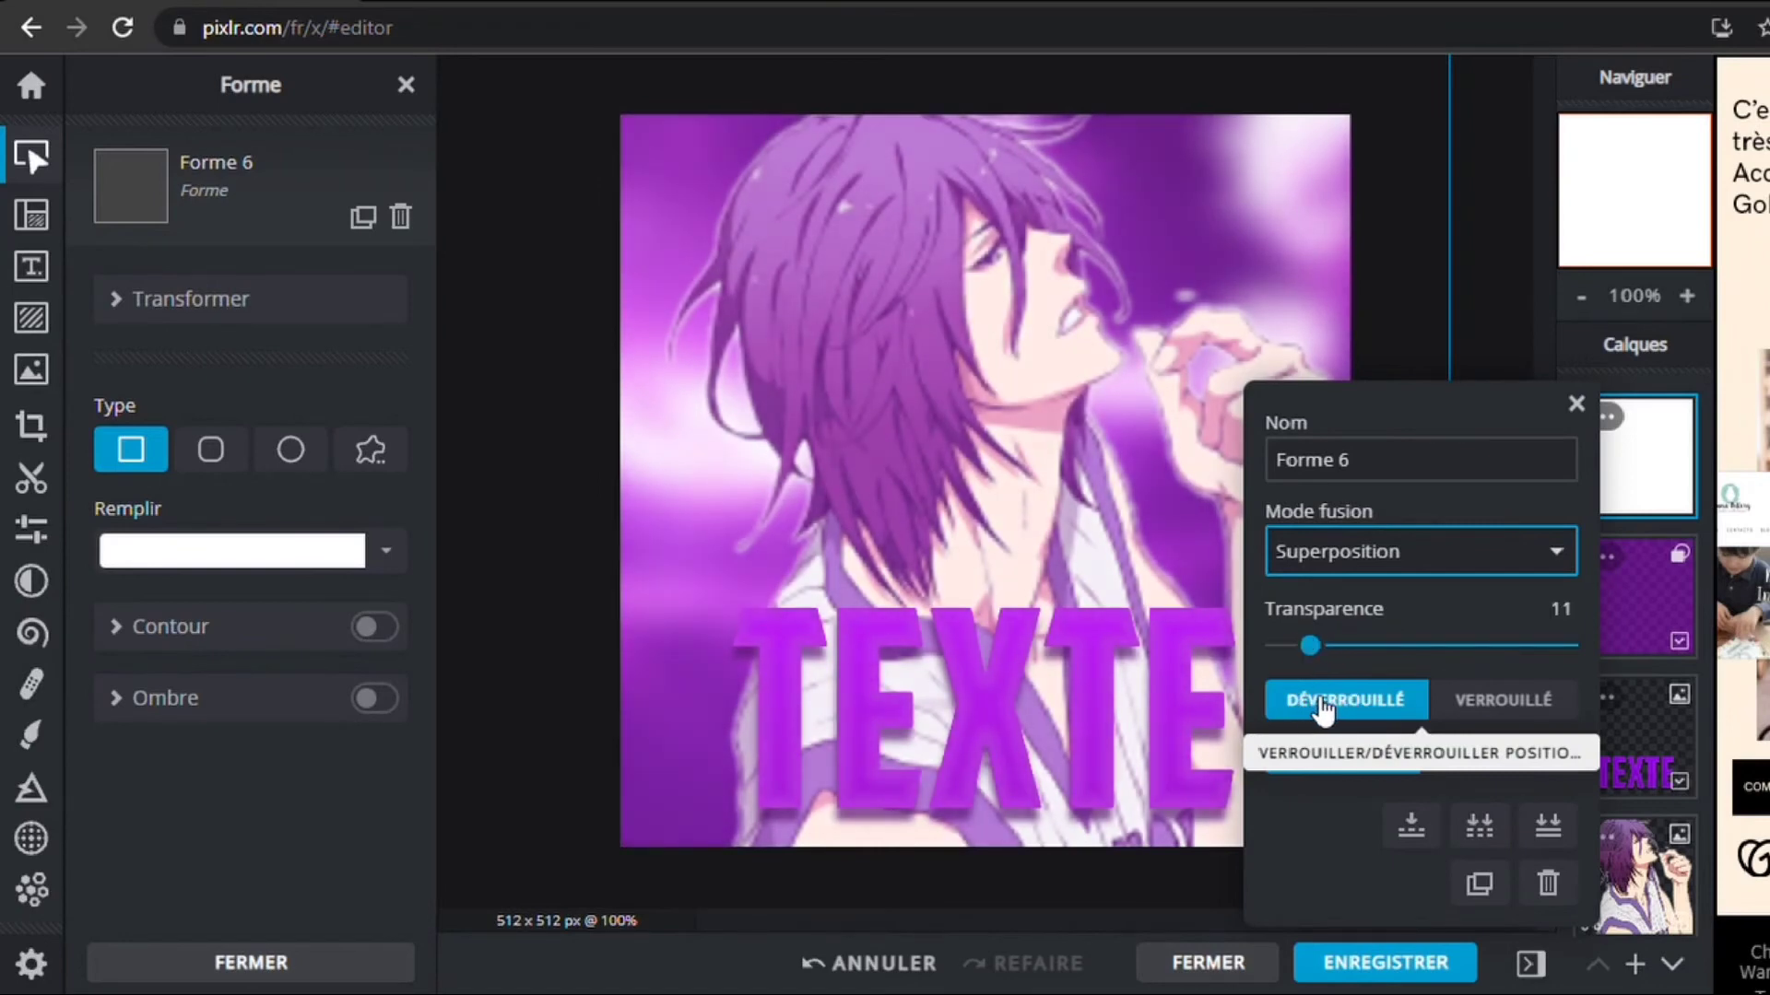
{"action": "left_click", "coordinate": [1576, 404]}
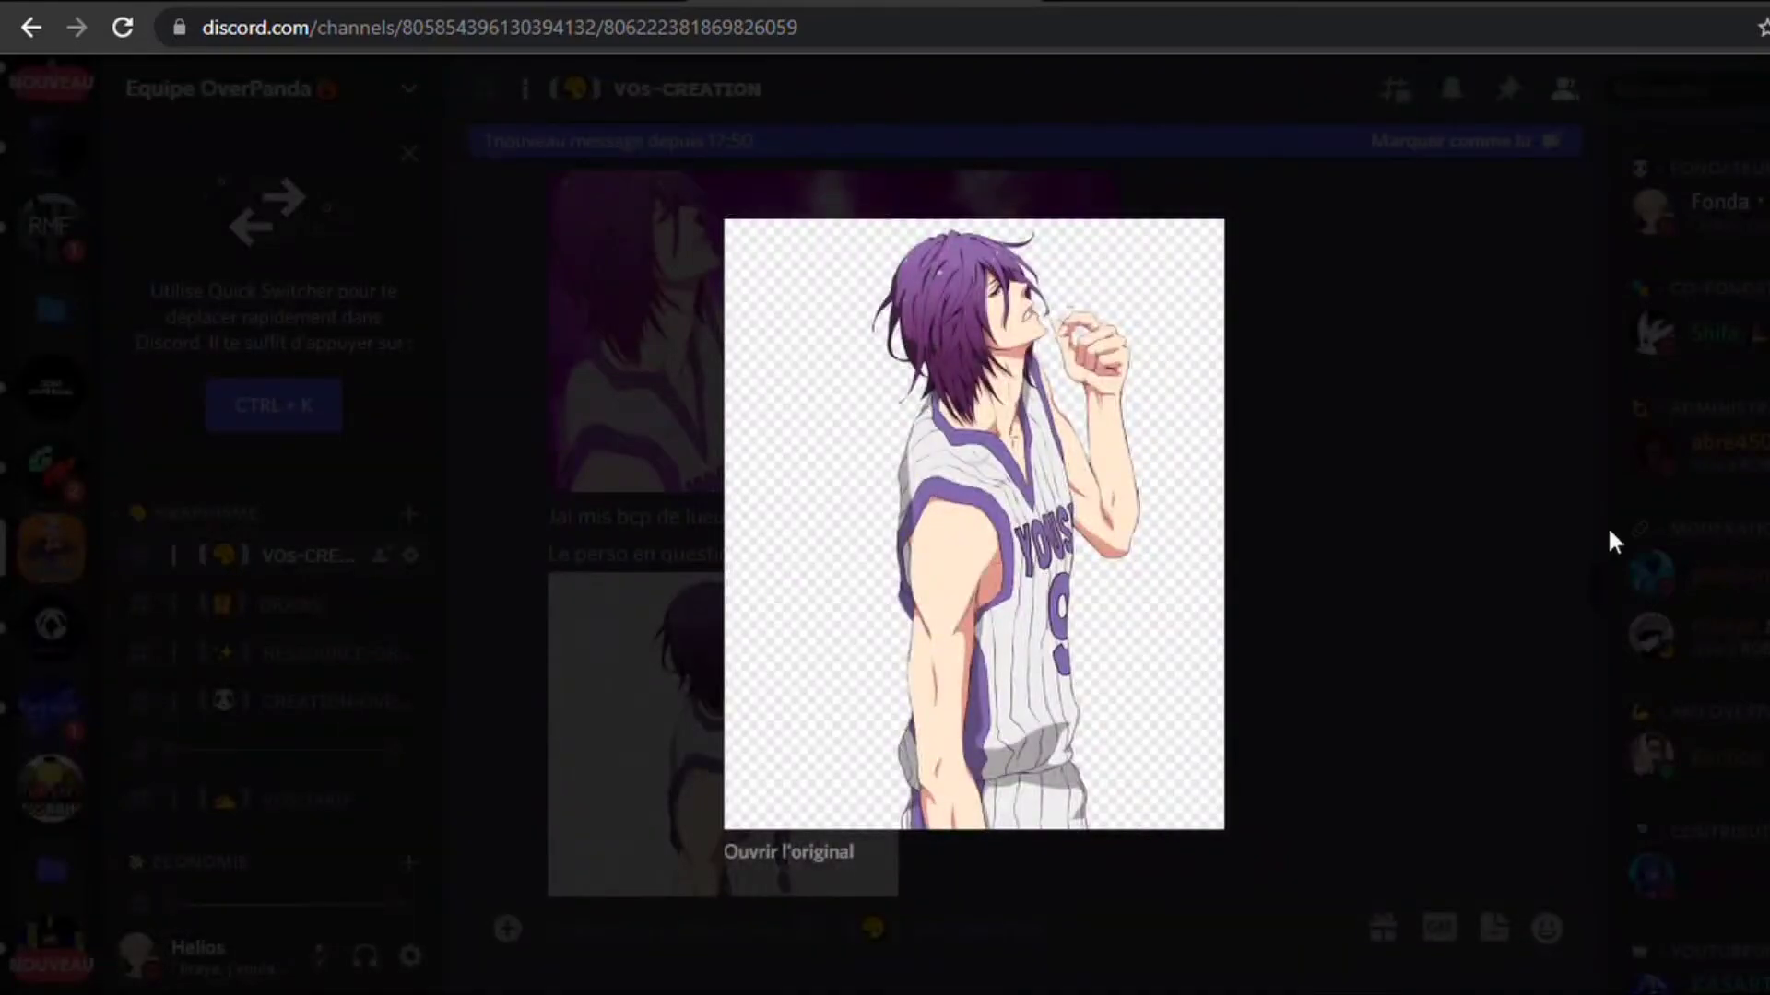
Close the enlarged character image in Discord and browse the RESSOURCE-GRAPHISME channel's graphics for usable effects.
{"action": "left_click", "coordinate": [1582, 612]}
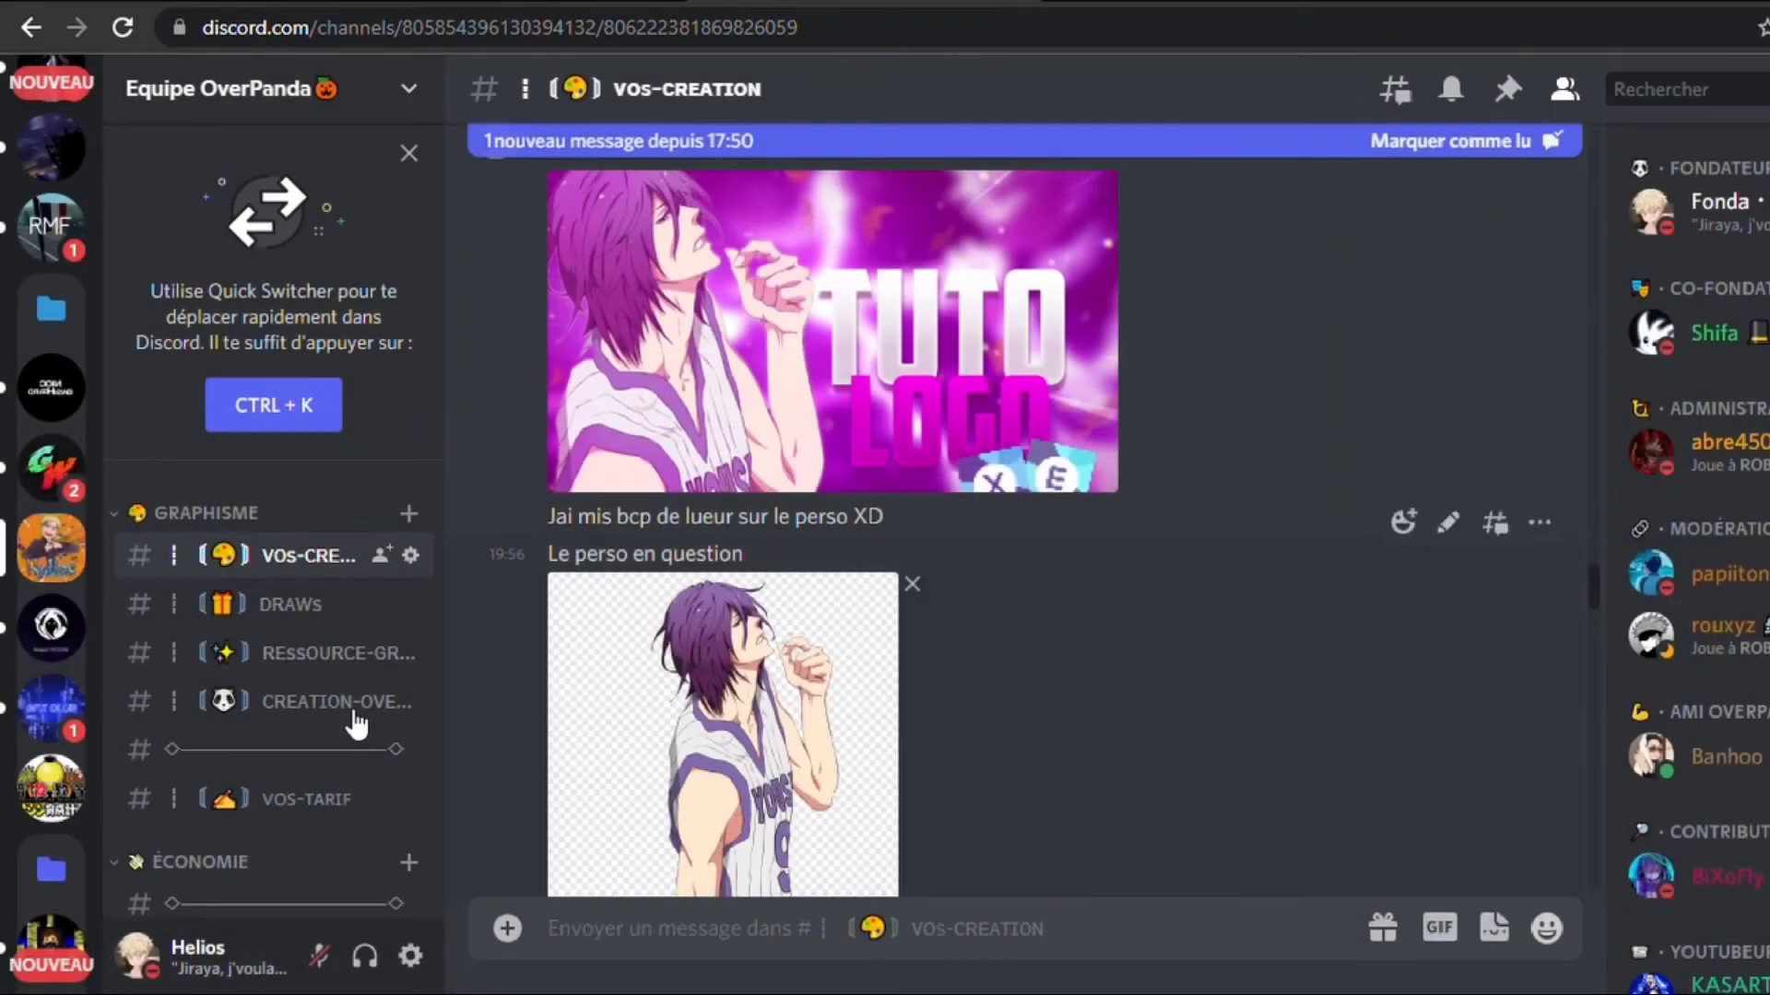
{"action": "left_click", "coordinate": [291, 660]}
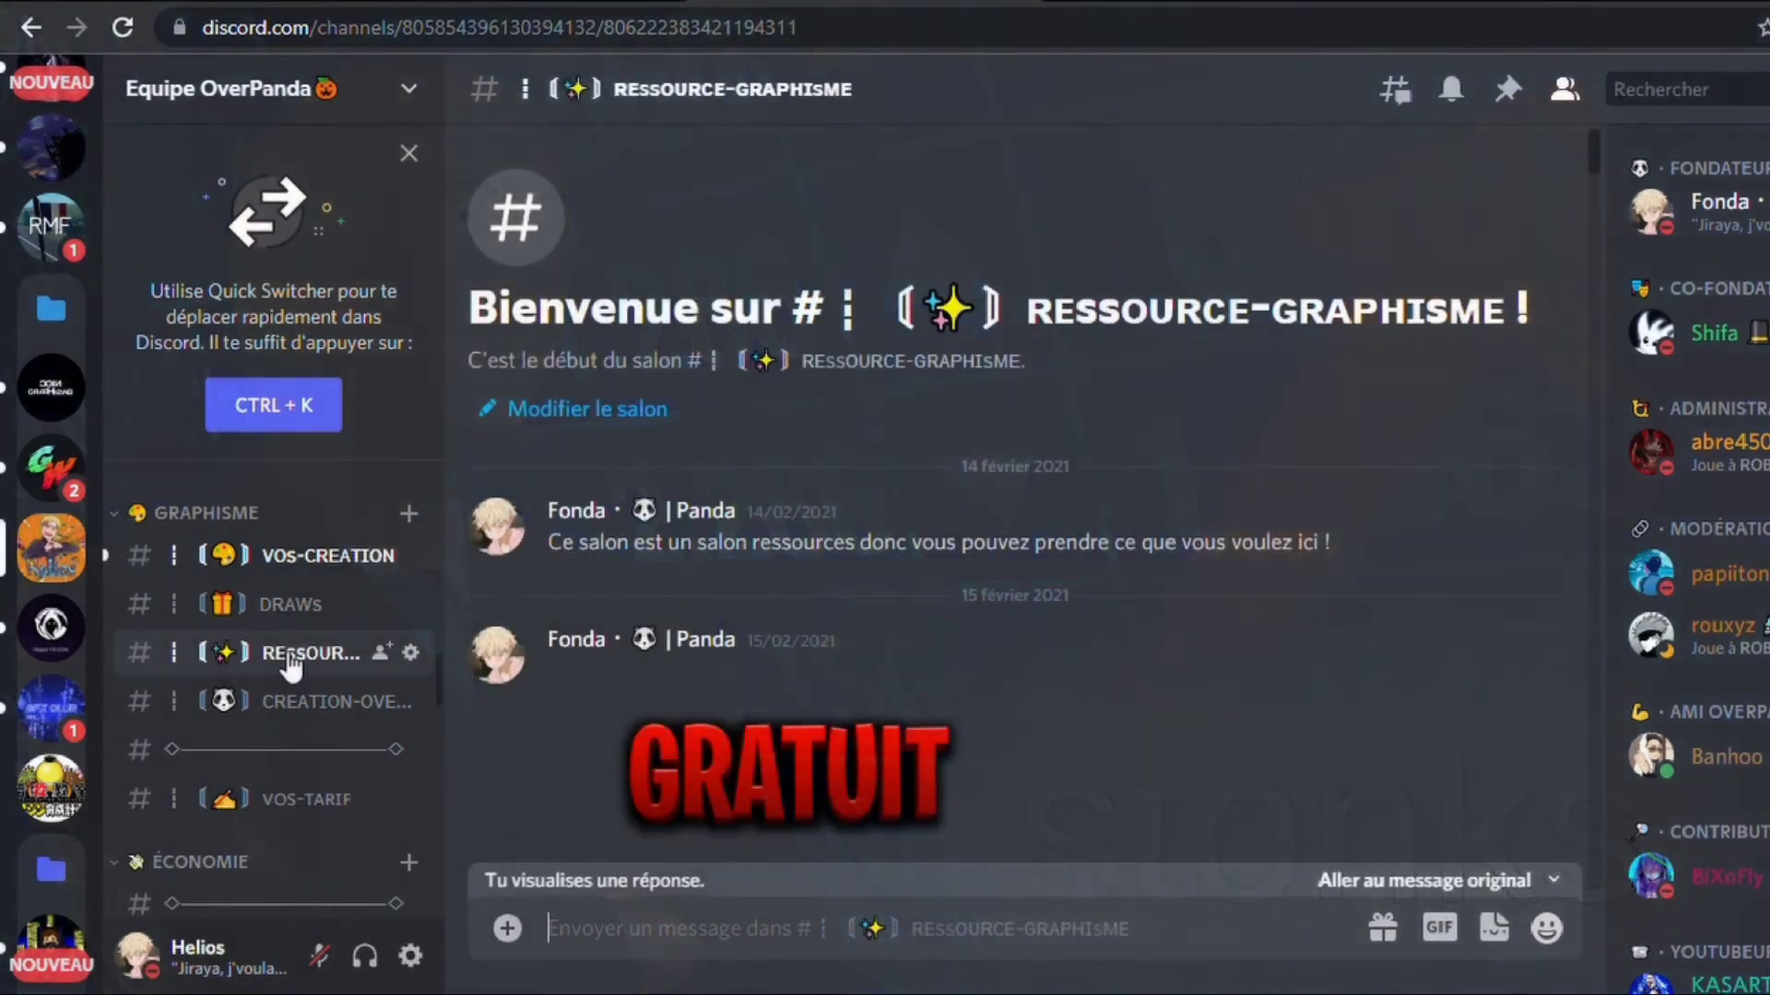
{"action": "scroll", "coordinate": [829, 738], "scroll_direction": "down", "scroll_amount": 10}
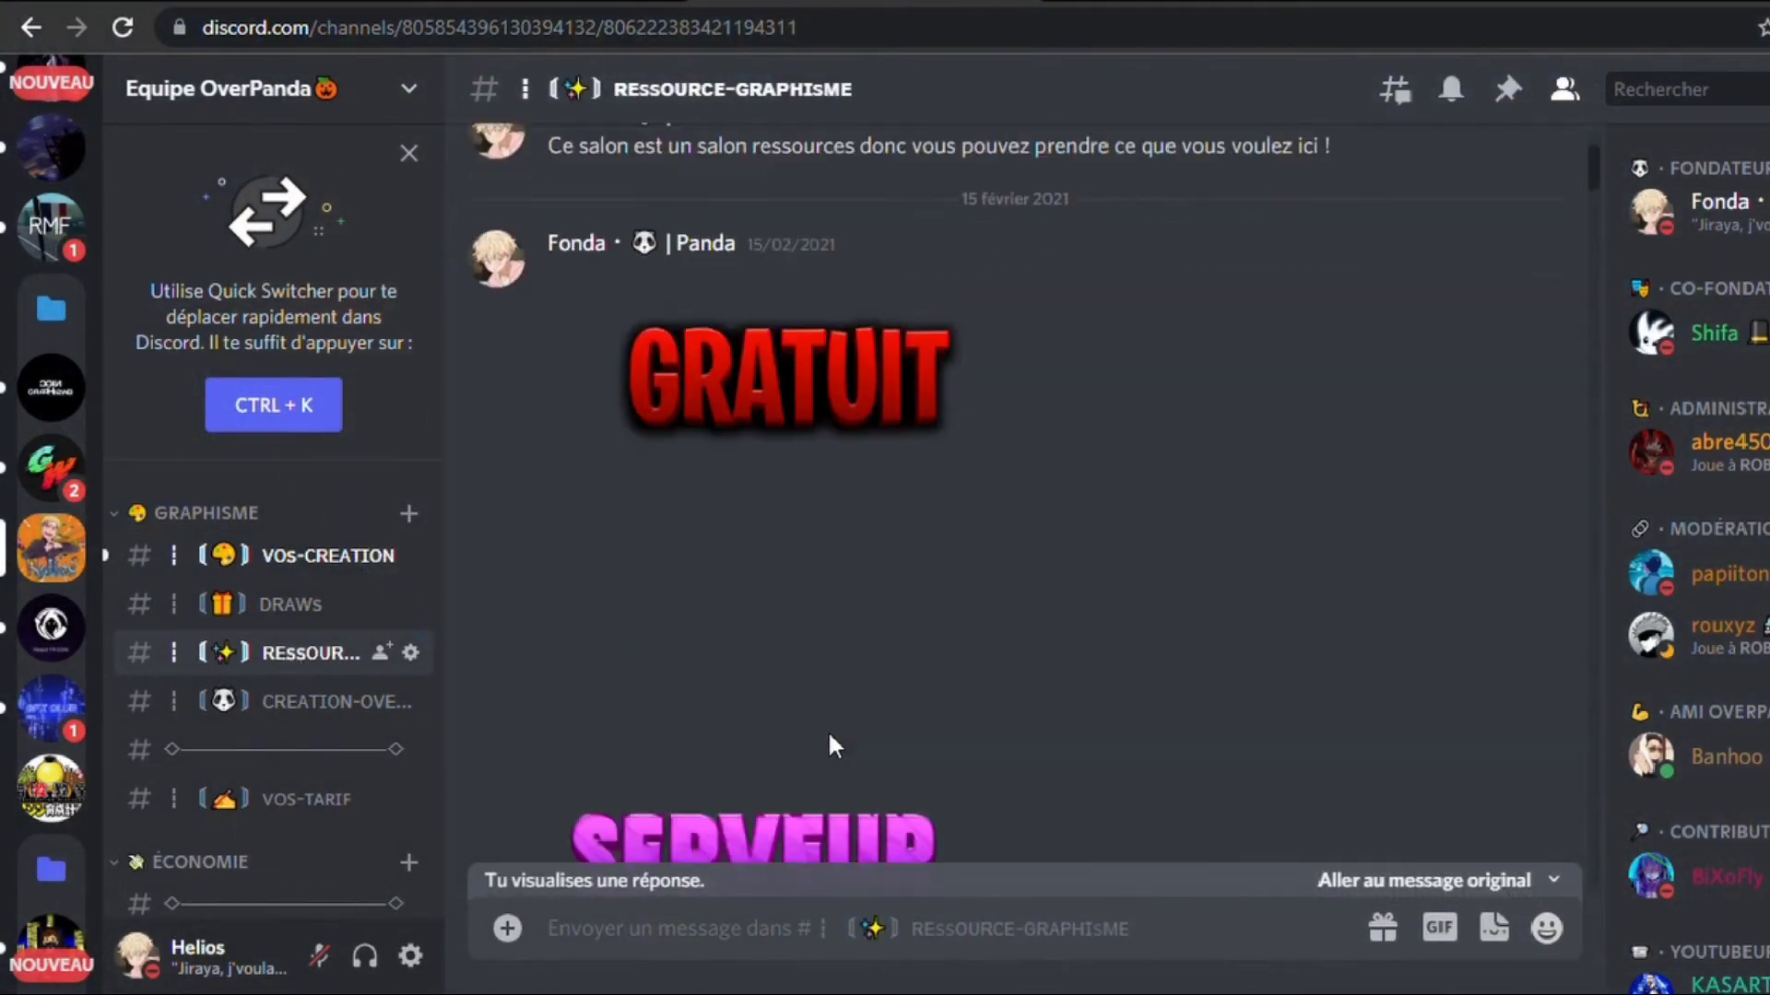
{"action": "scroll", "coordinate": [829, 736], "scroll_direction": "down", "scroll_amount": 15}
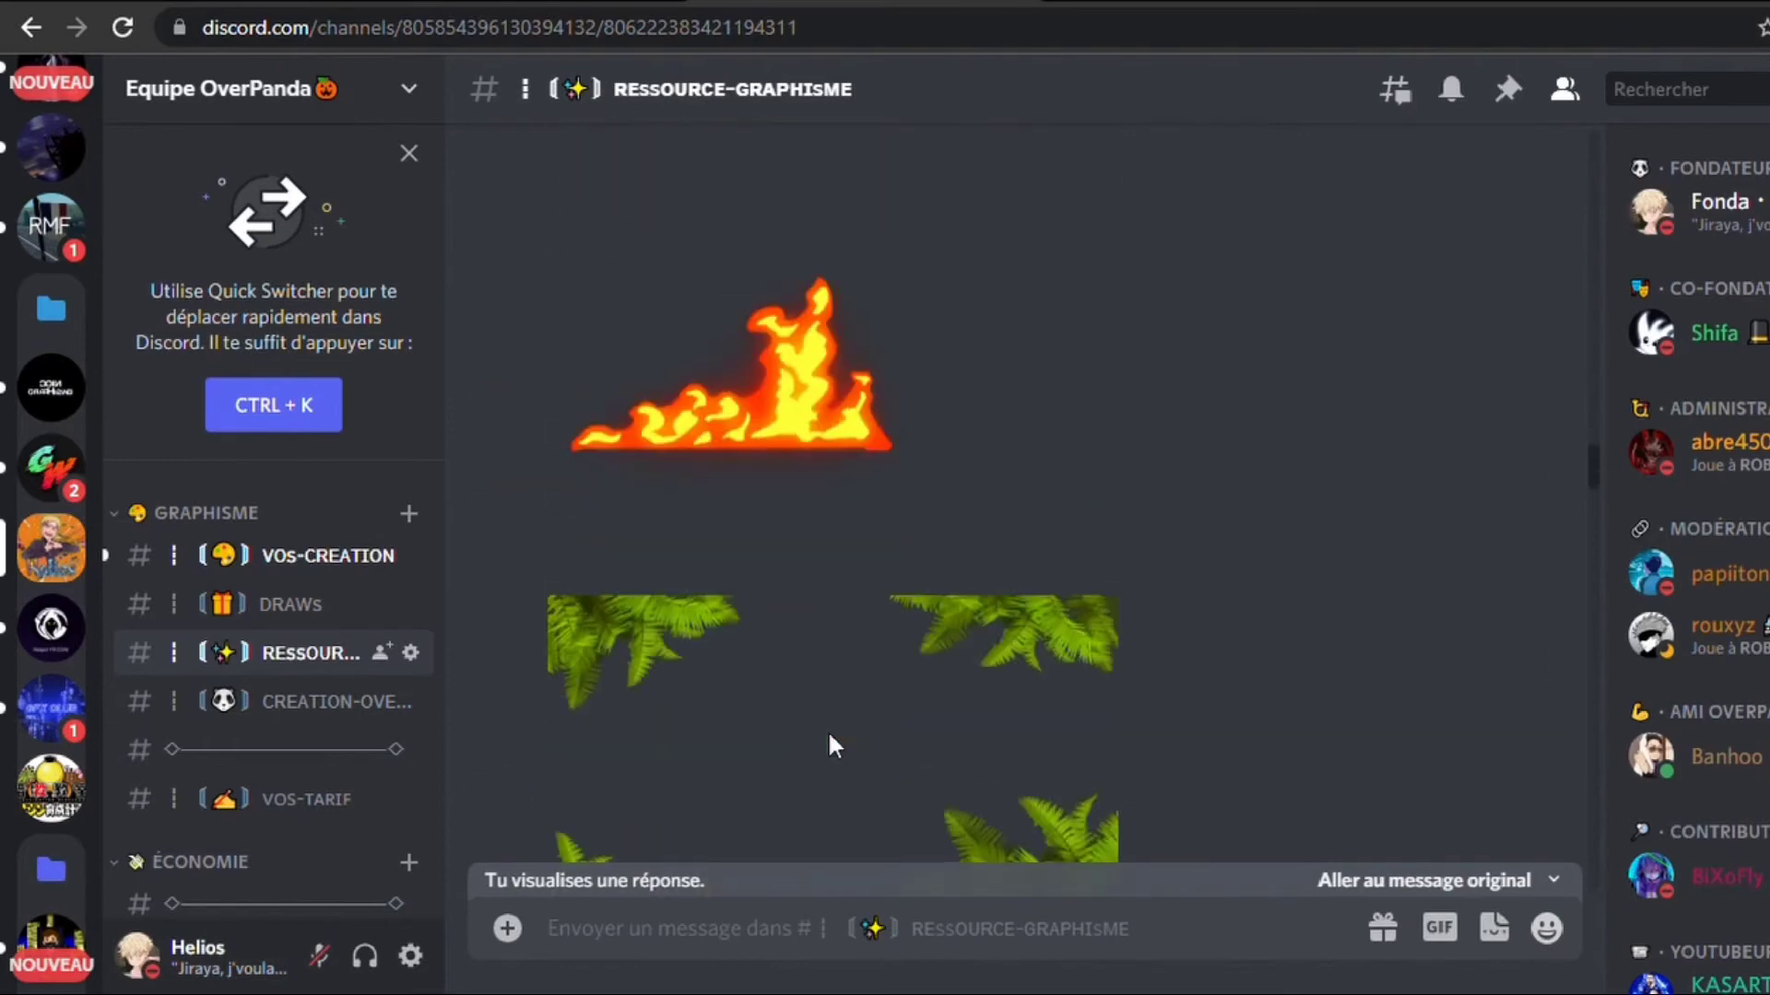
{"action": "scroll", "coordinate": [976, 771], "scroll_direction": "down", "scroll_amount": 8}
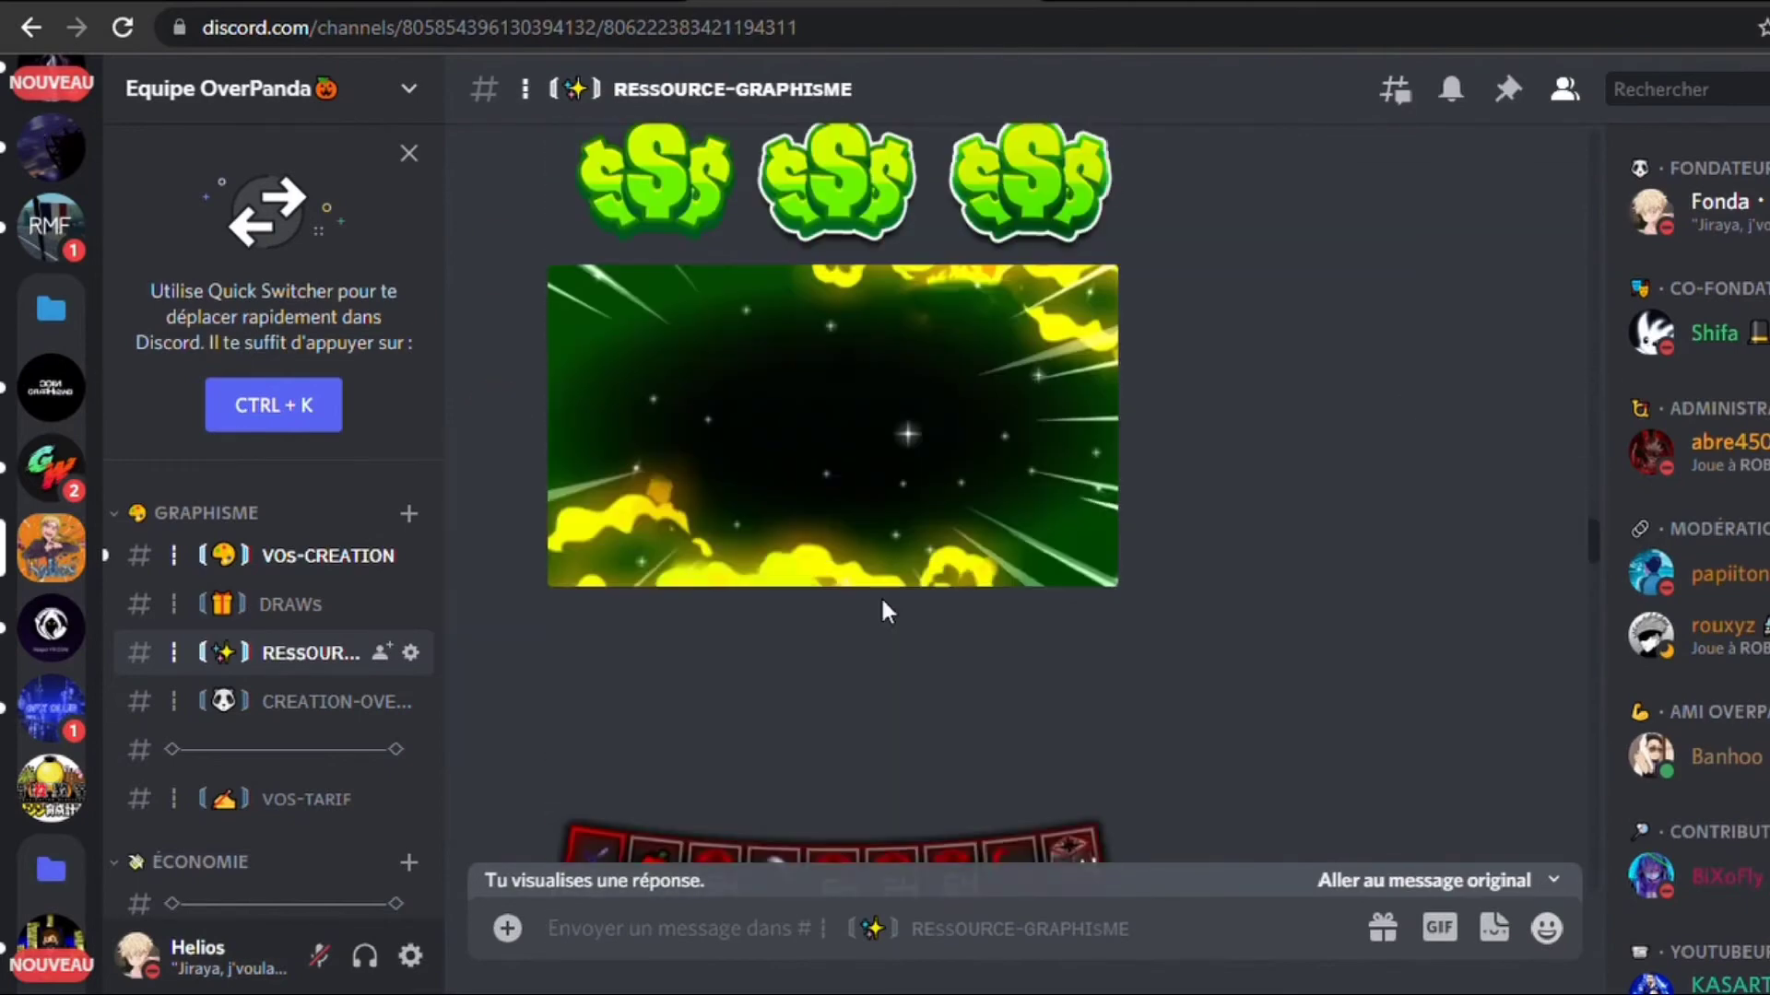
Find the purple lightning image in the RESSOURCE-GRAPHISME channel and paste it as a new layer in the Pixlr composition.
{"action": "scroll", "coordinate": [1011, 399], "scroll_direction": "down", "scroll_amount": 10}
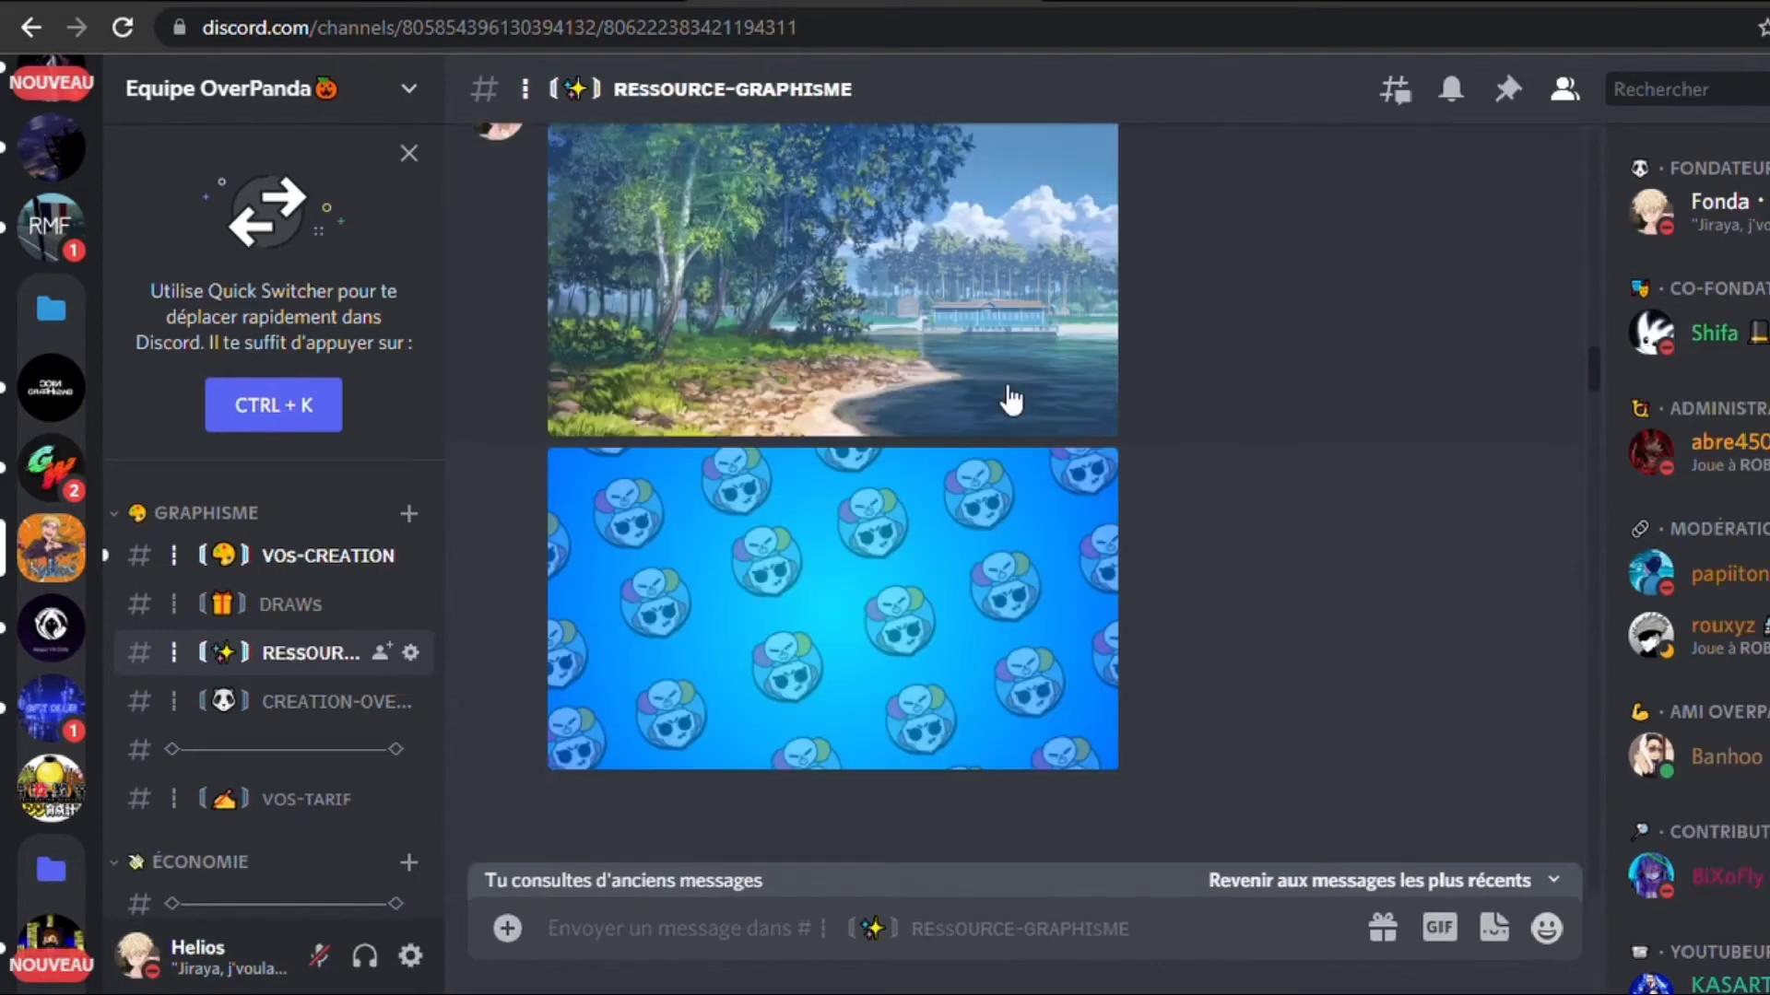
{"action": "scroll", "coordinate": [1011, 399], "scroll_direction": "down", "scroll_amount": 5}
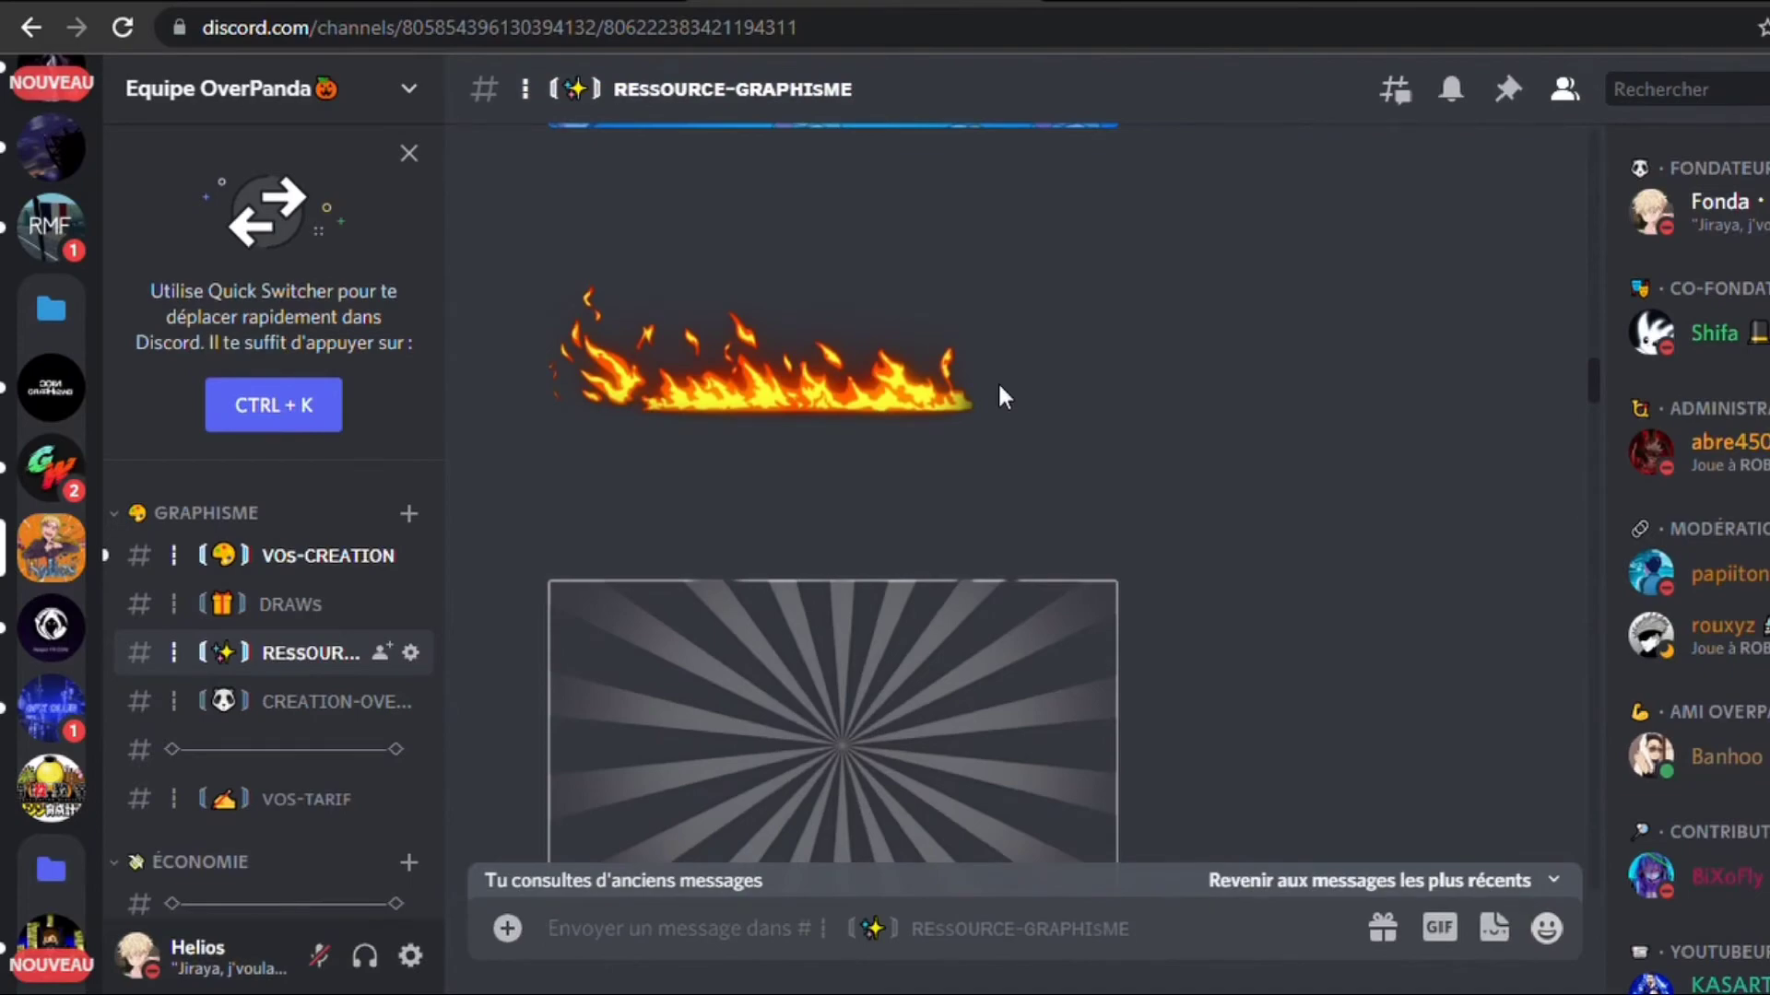
{"action": "scroll", "coordinate": [1000, 388], "scroll_direction": "down", "scroll_amount": 15}
{"action": "scroll", "coordinate": [999, 386], "scroll_direction": "down", "scroll_amount": 15}
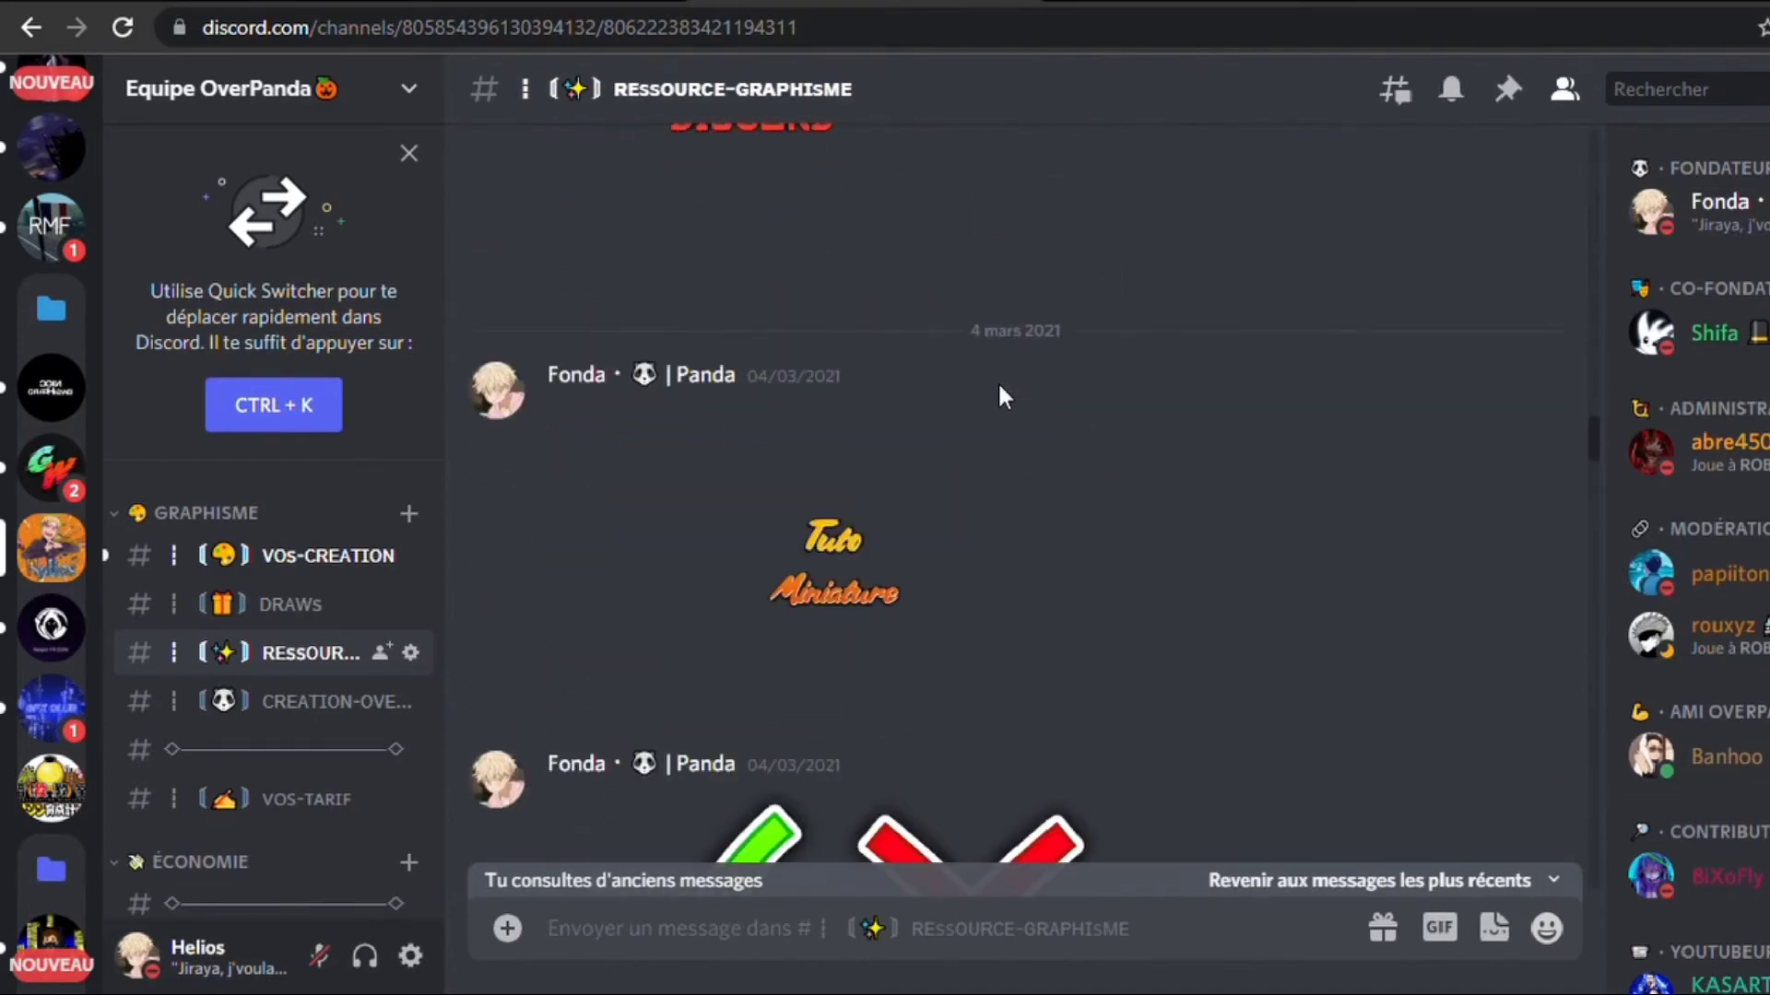
{"action": "scroll", "coordinate": [999, 386], "scroll_direction": "down", "scroll_amount": 15}
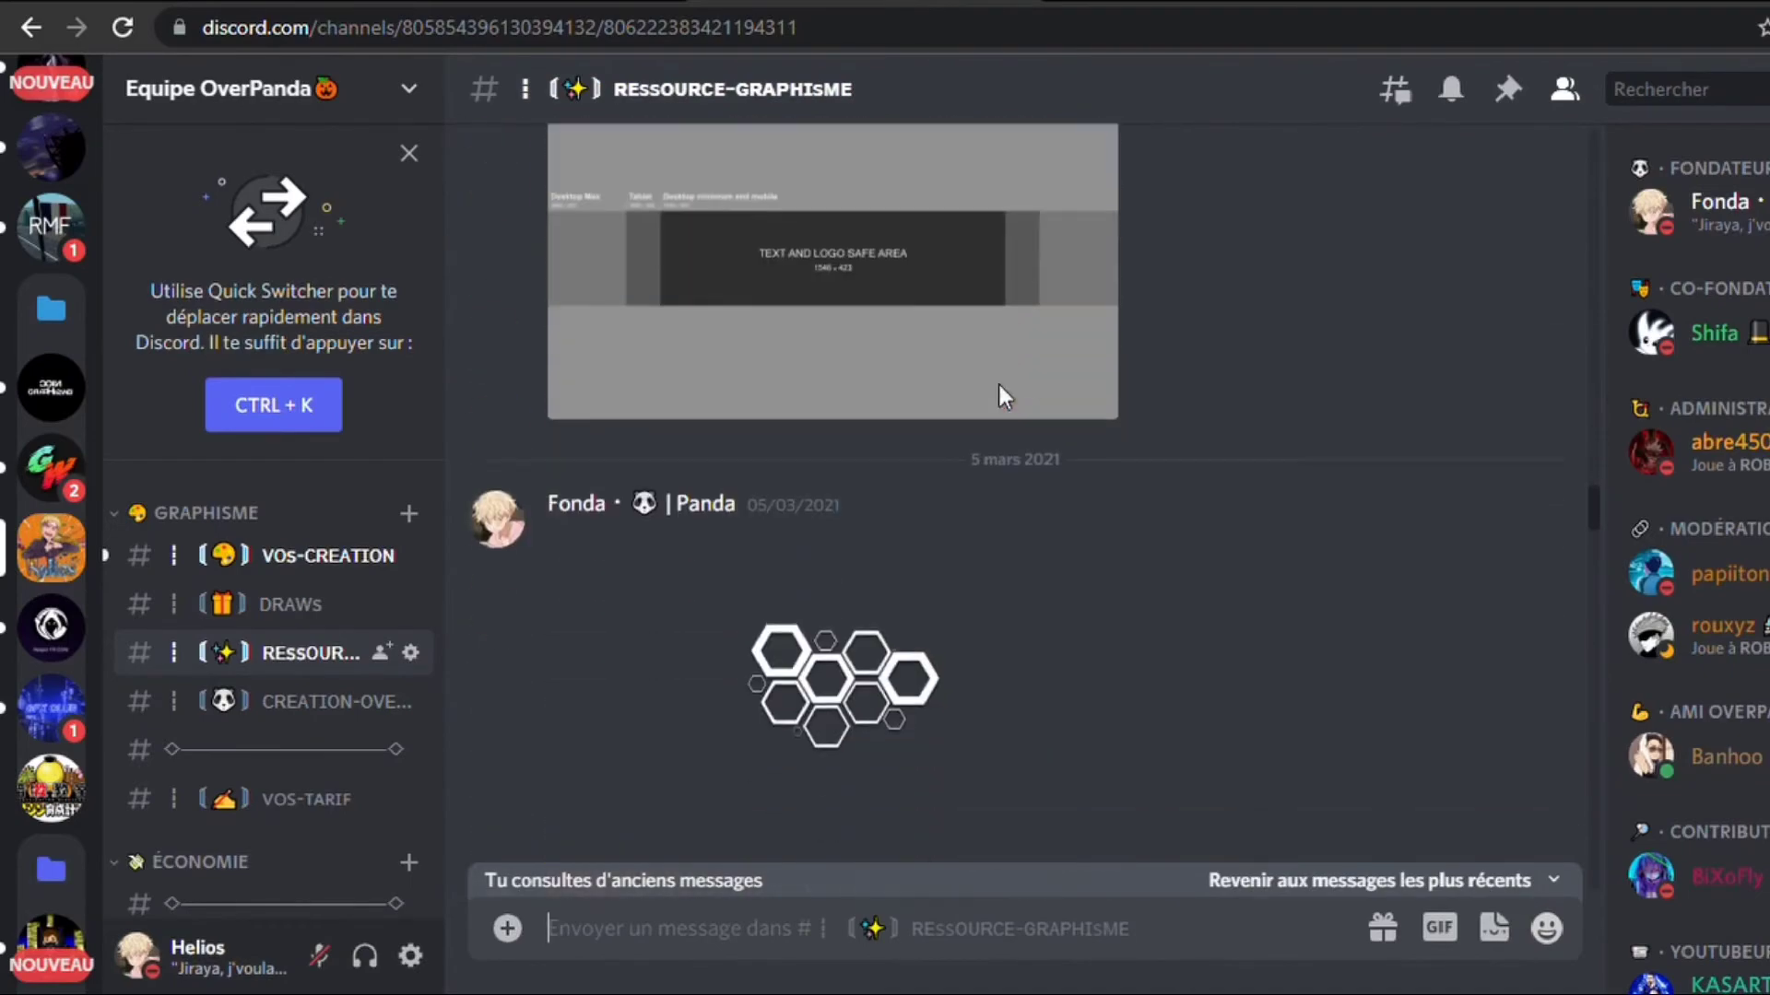
{"action": "scroll", "coordinate": [997, 380], "scroll_direction": "down", "scroll_amount": 8}
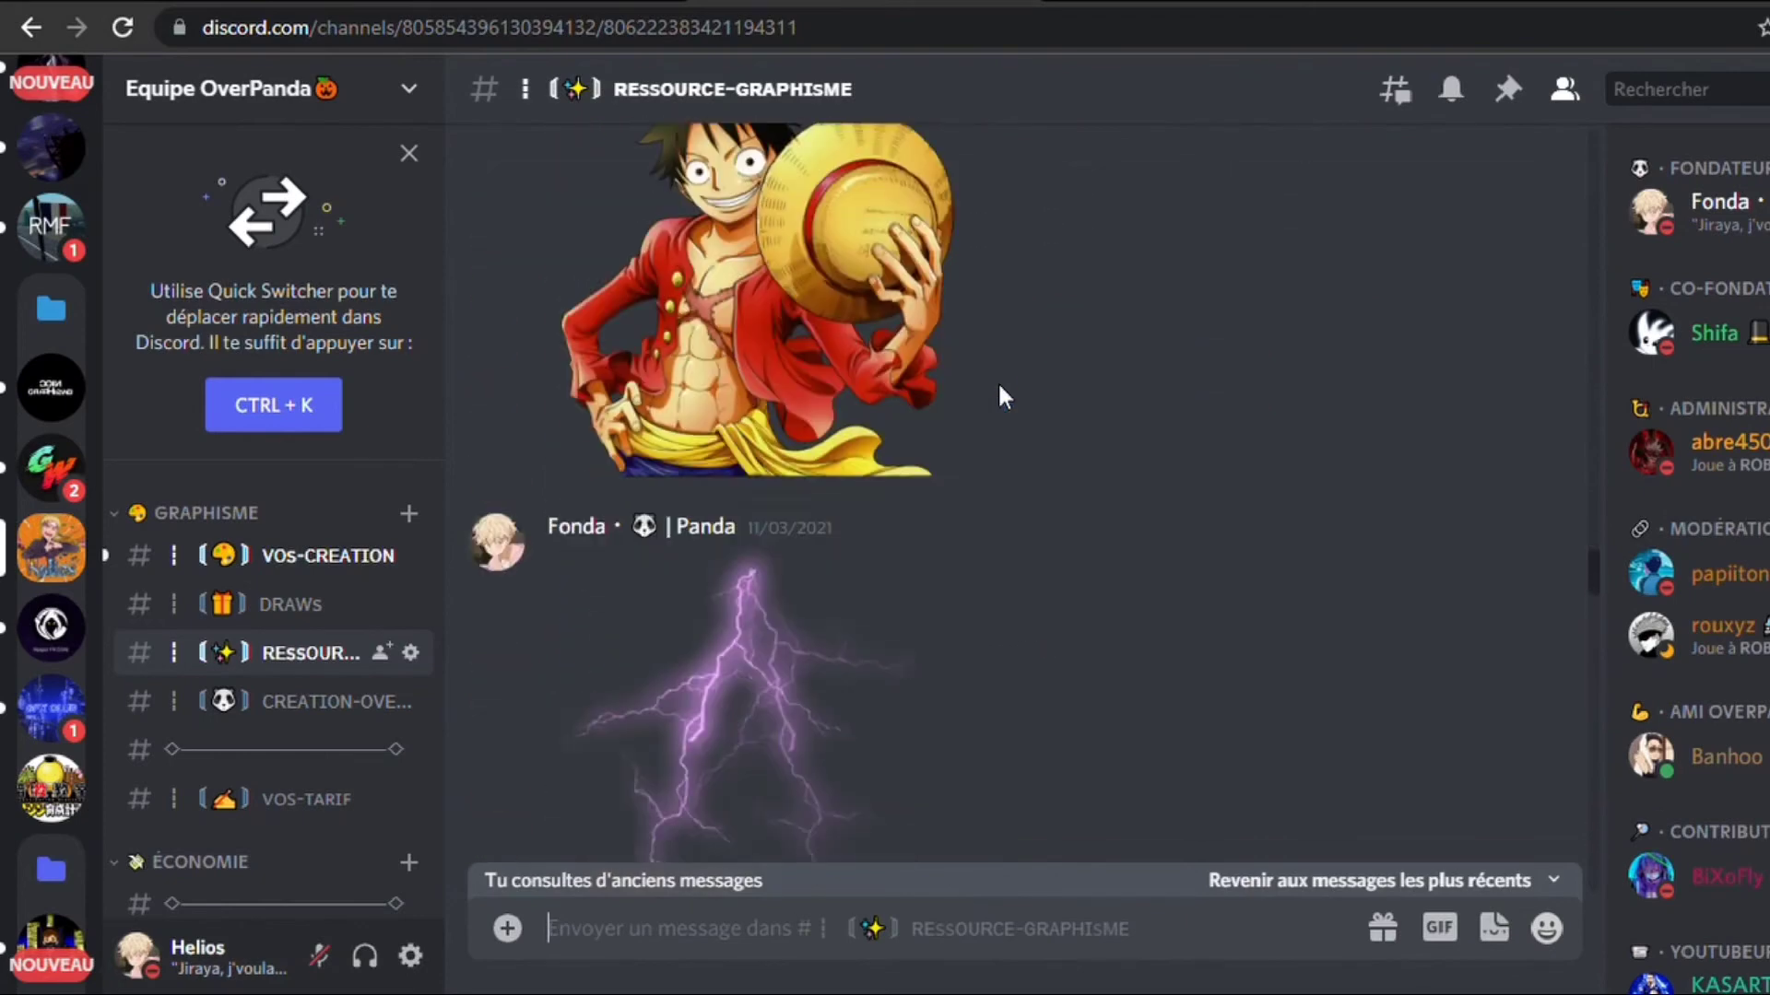
{"action": "scroll", "coordinate": [782, 474], "scroll_direction": "up", "scroll_amount": 3}
{"action": "left_click", "coordinate": [813, 429]}
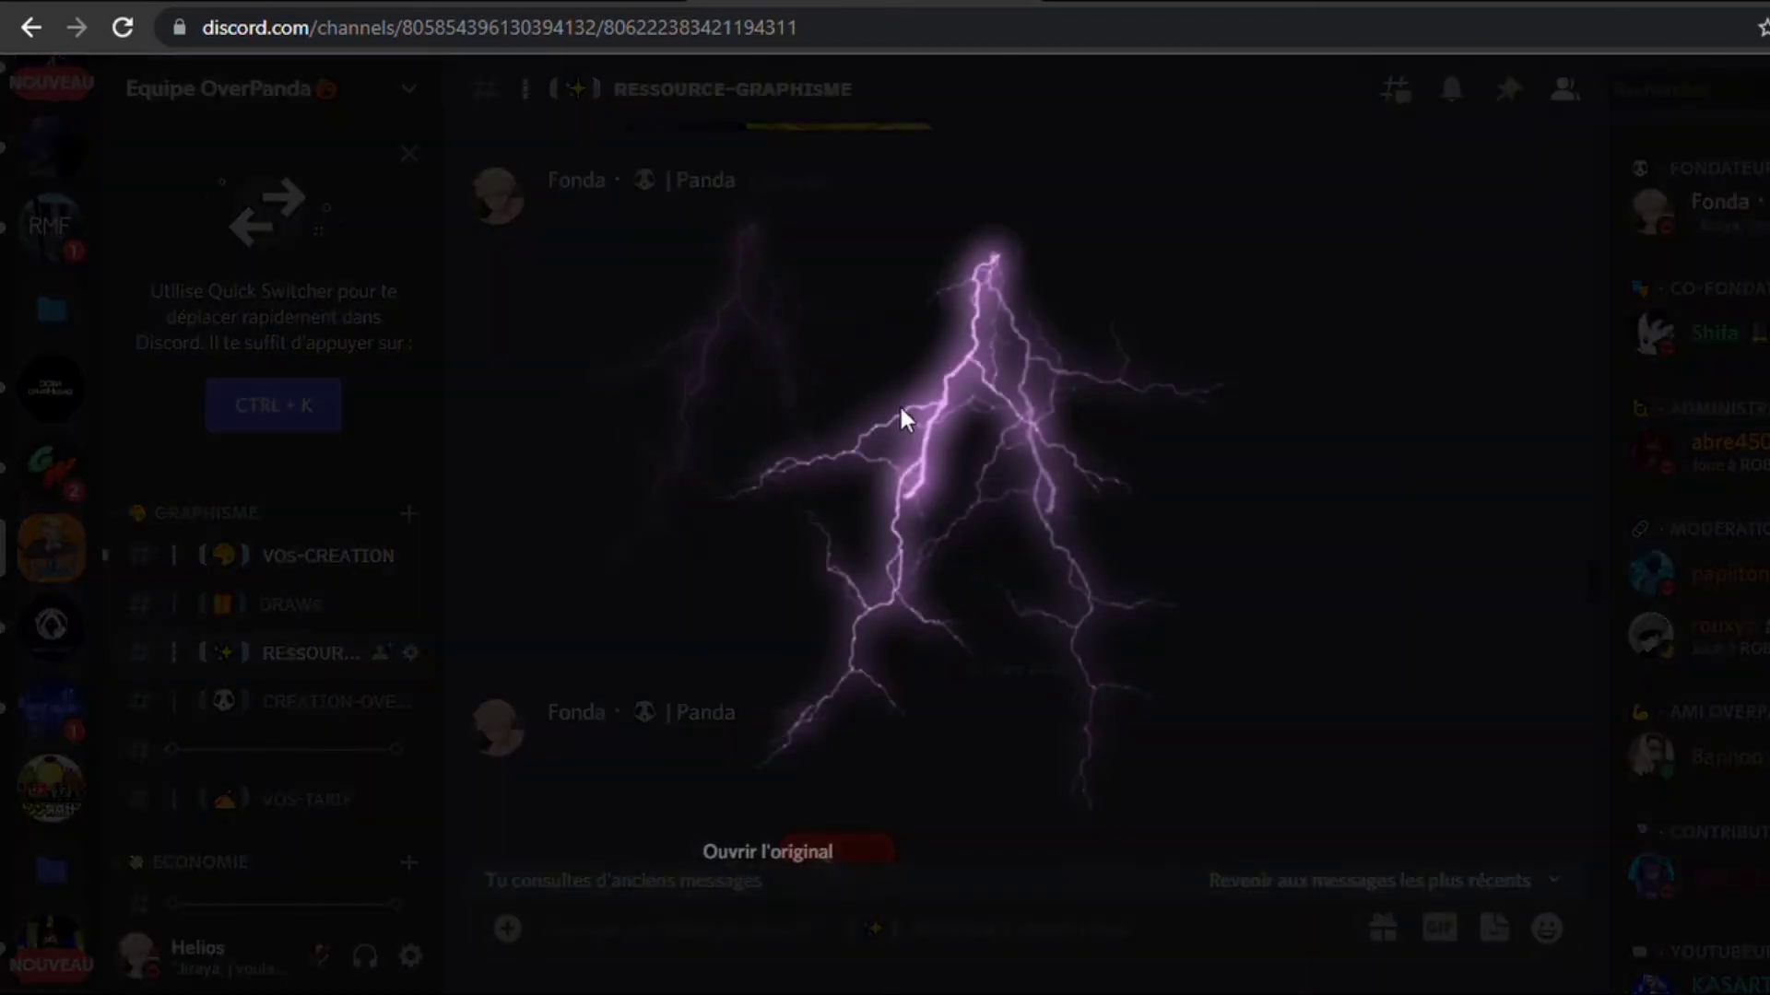
{"action": "left_click", "coordinate": [258, 2]}
{"action": "key", "text": "ctrl+v"}
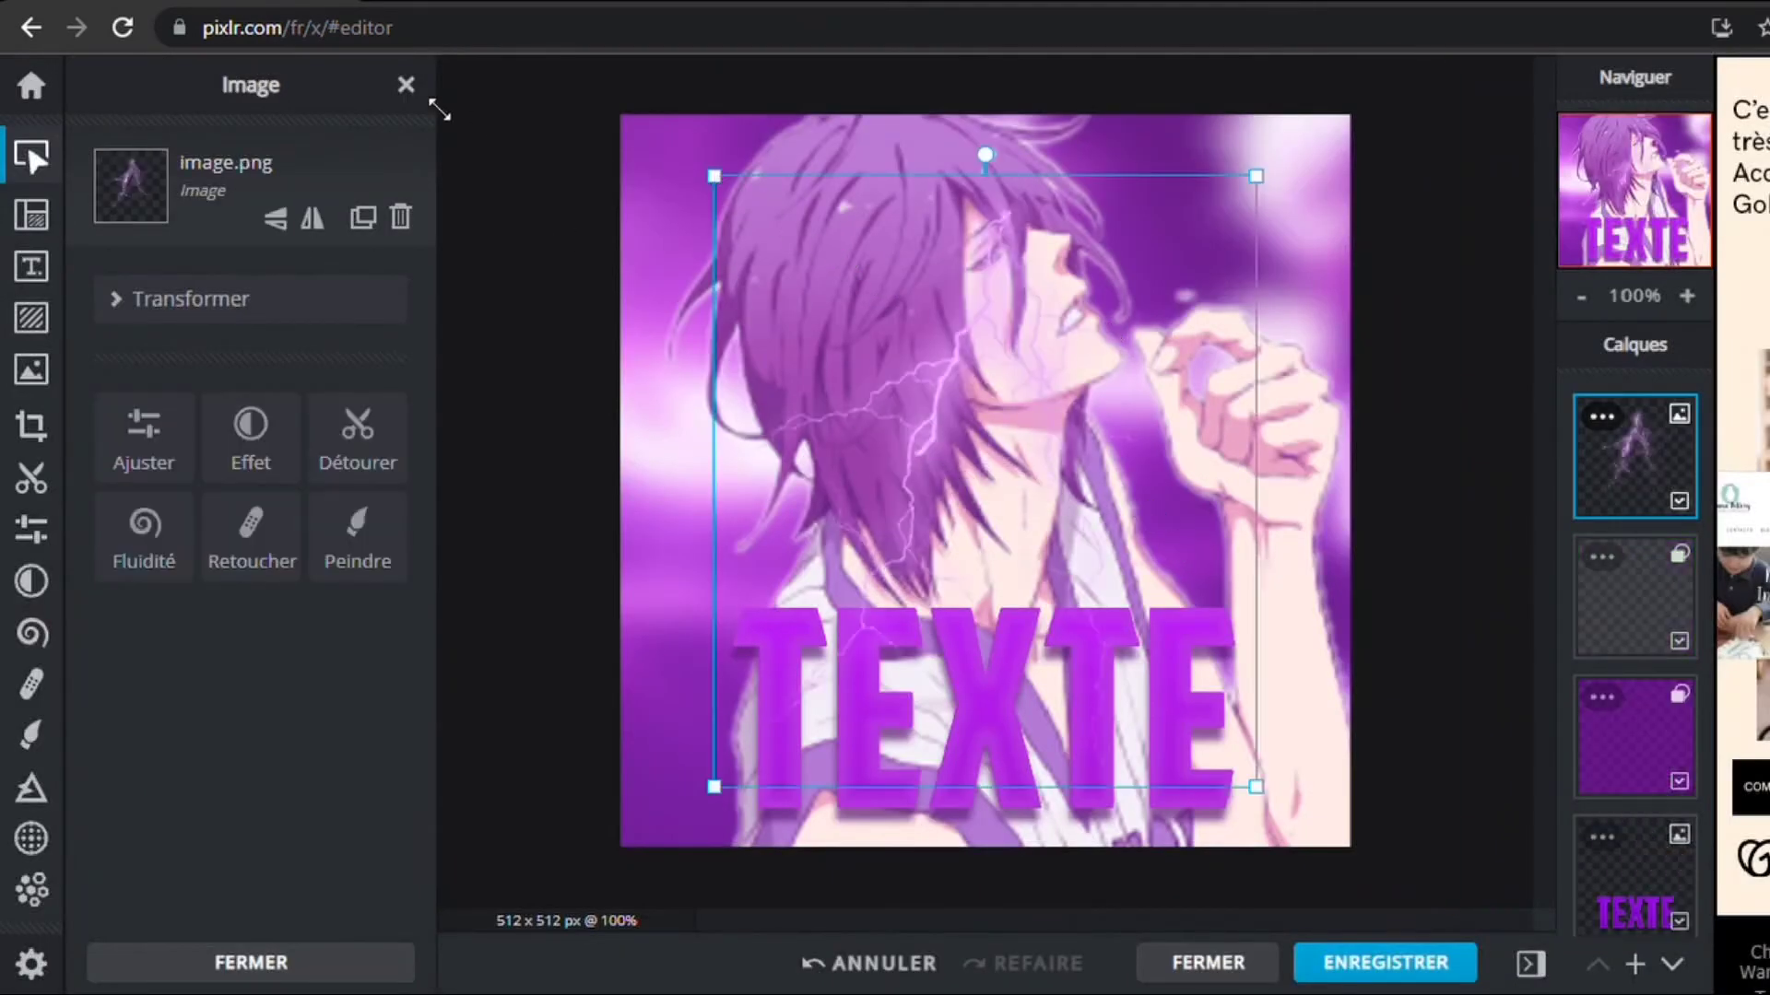
Enlarge the lightning image beyond the canvas edges and shift it so its bolts spread across the character and background.
{"action": "left_click_drag", "start_coordinate": [440, 110], "coordinate": [466, 103]}
{"action": "left_click_drag", "start_coordinate": [1261, 791], "coordinate": [1411, 940]}
{"action": "scroll", "coordinate": [1068, 496], "scroll_direction": "down", "scroll_amount": 1}
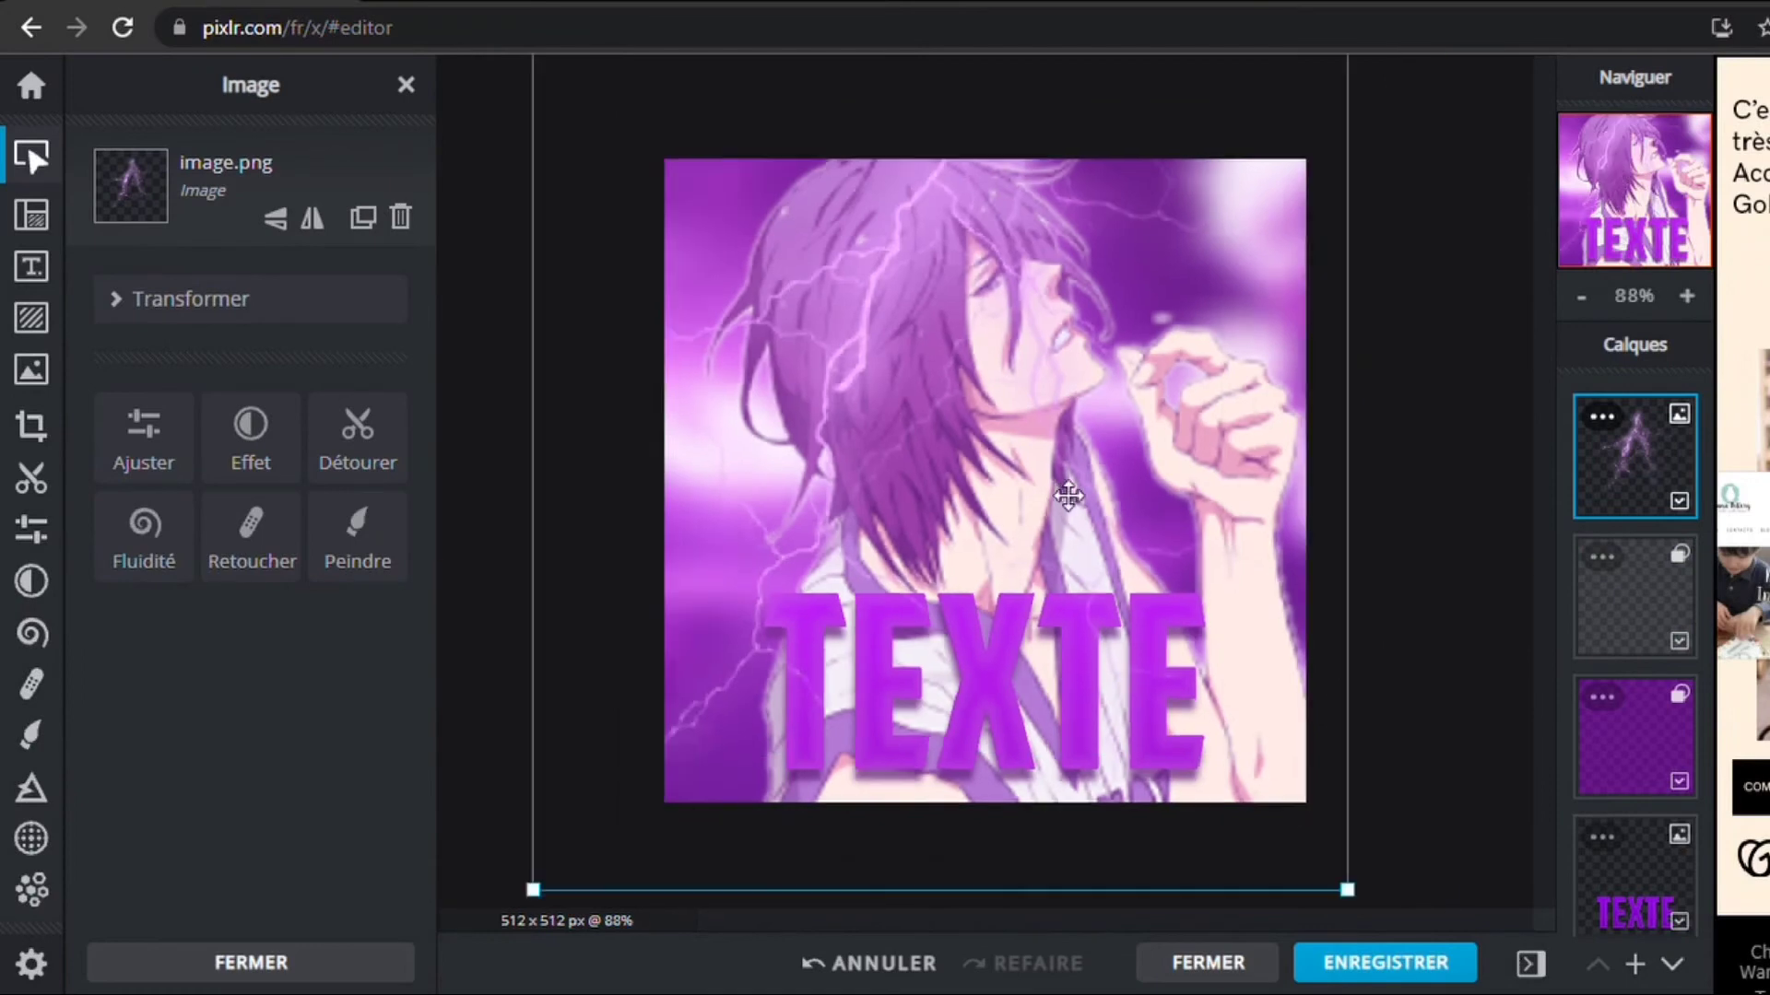
{"action": "scroll", "coordinate": [1068, 496], "scroll_direction": "down", "scroll_amount": 2}
{"action": "left_click_drag", "start_coordinate": [1268, 796], "coordinate": [1414, 928]}
{"action": "scroll", "coordinate": [1014, 338], "scroll_direction": "down", "scroll_amount": 1}
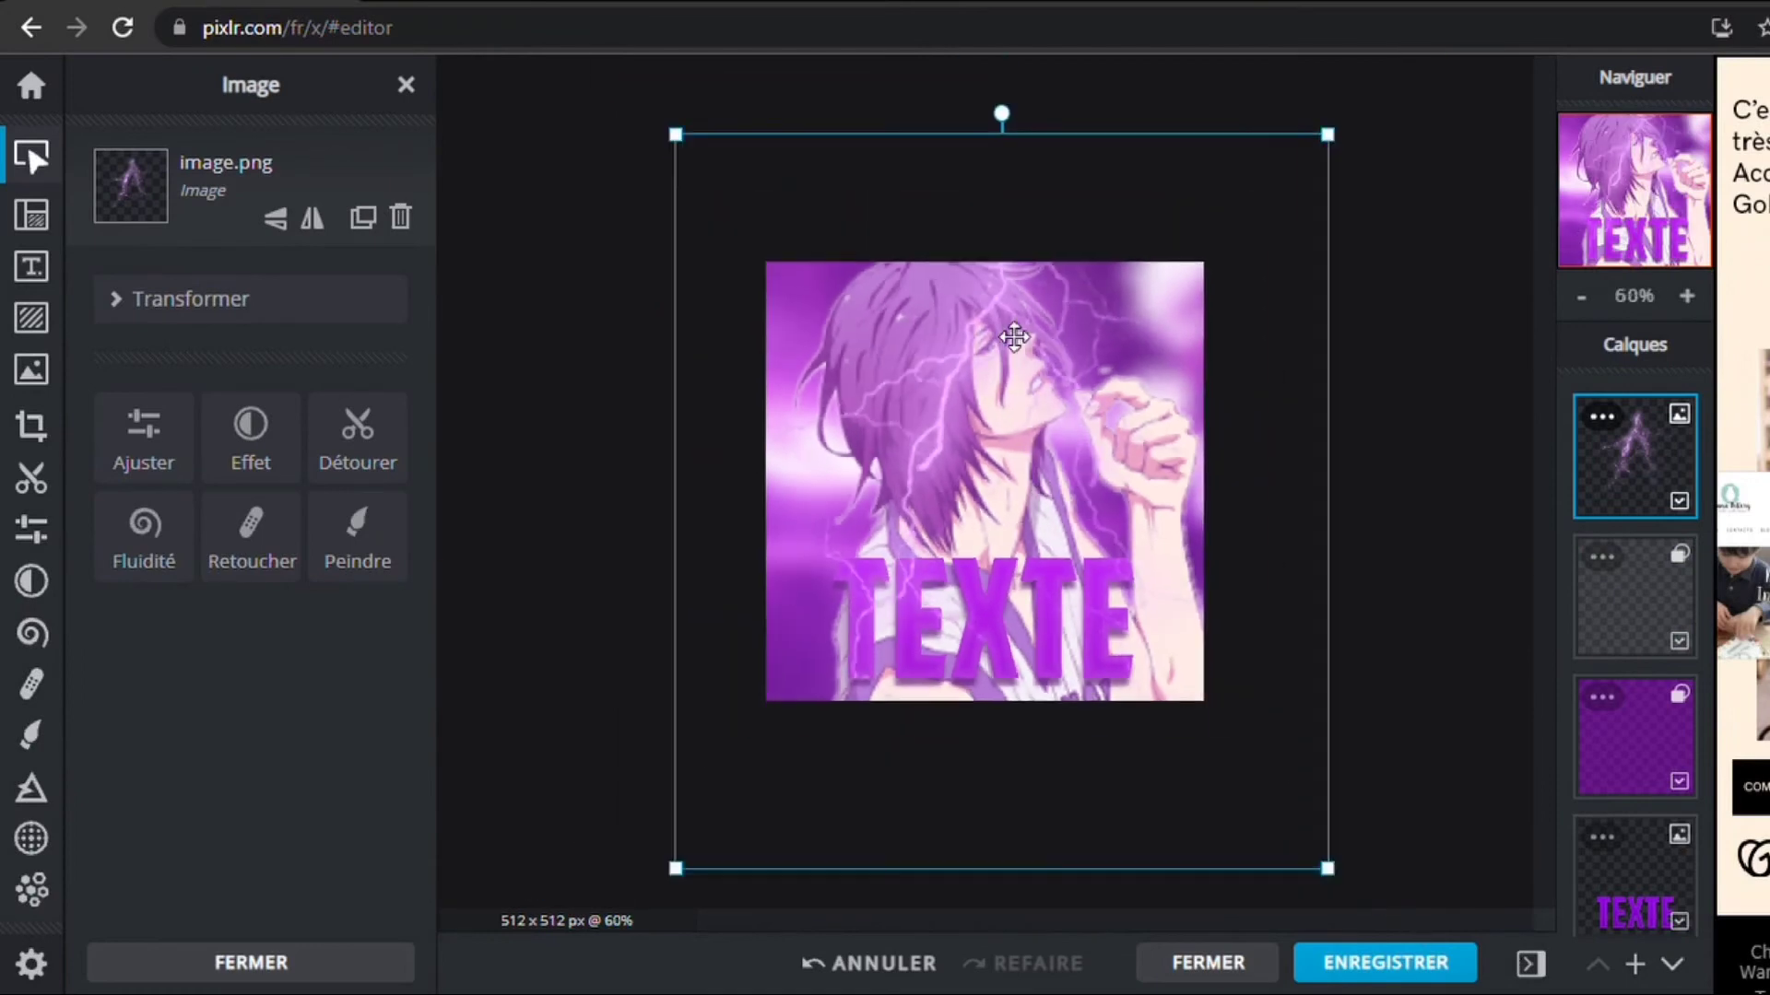
{"action": "scroll", "coordinate": [1014, 338], "scroll_direction": "down", "scroll_amount": 5}
{"action": "left_click", "coordinate": [1687, 296]}
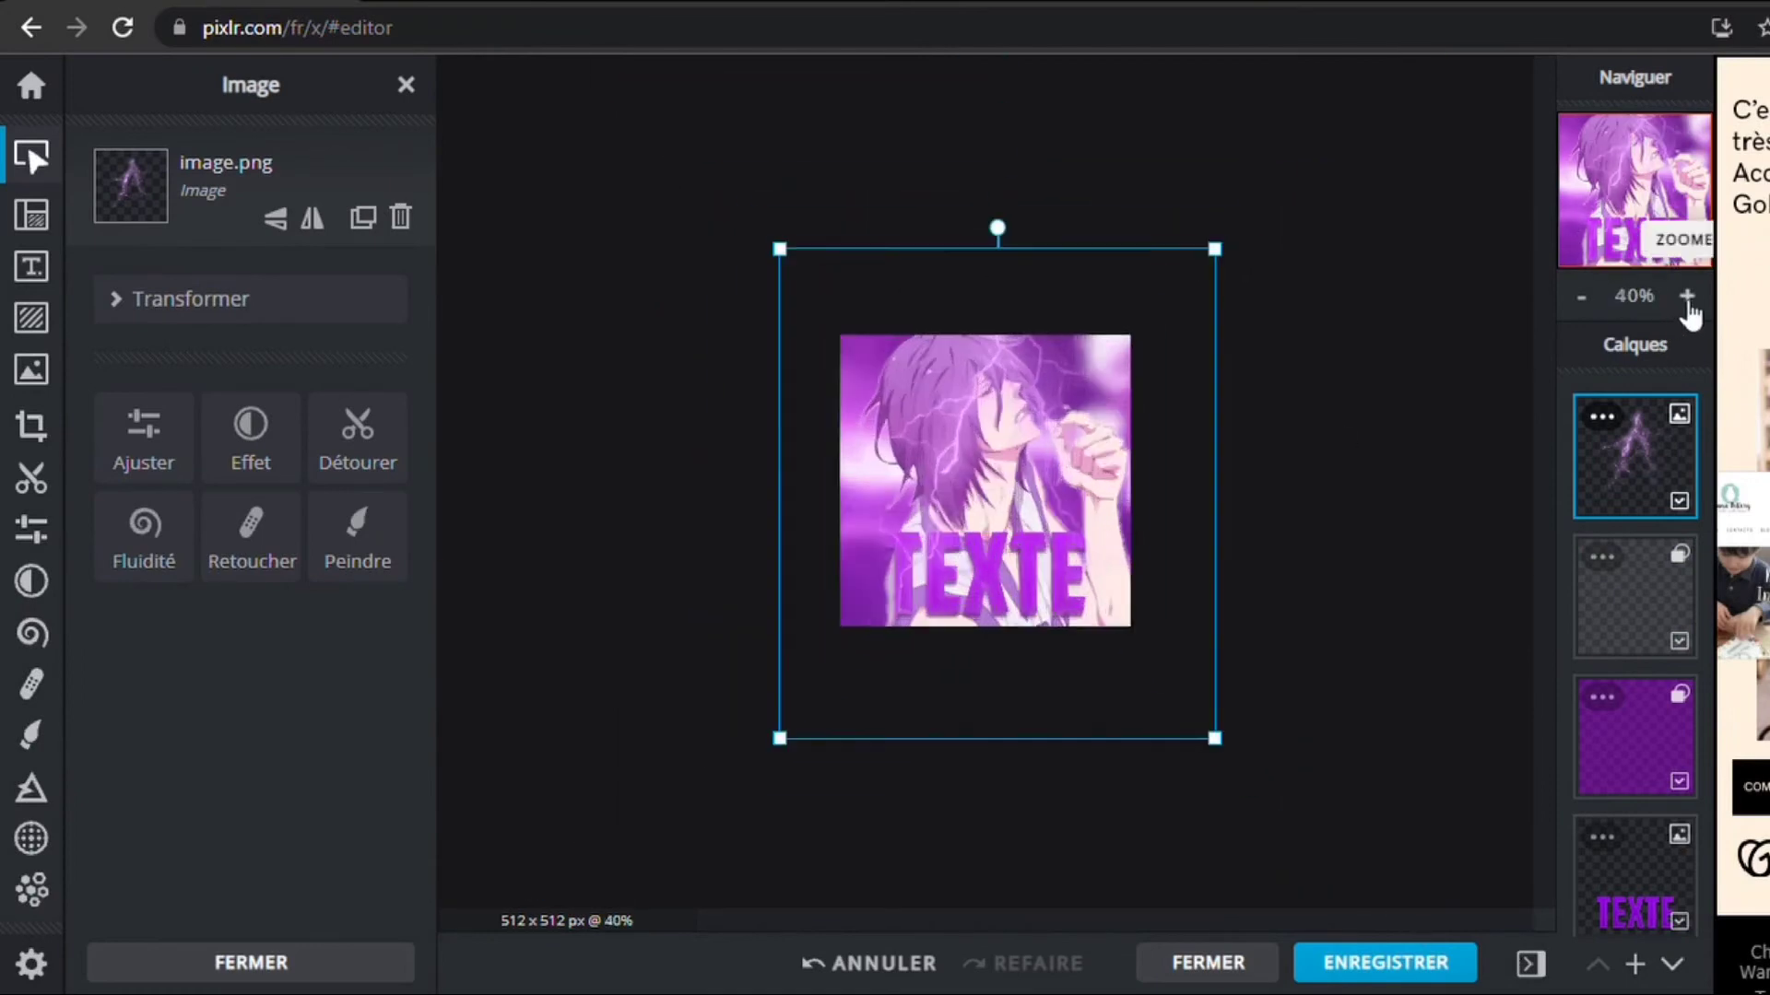
{"action": "left_click", "coordinate": [1687, 302]}
{"action": "left_click", "coordinate": [1687, 302]}
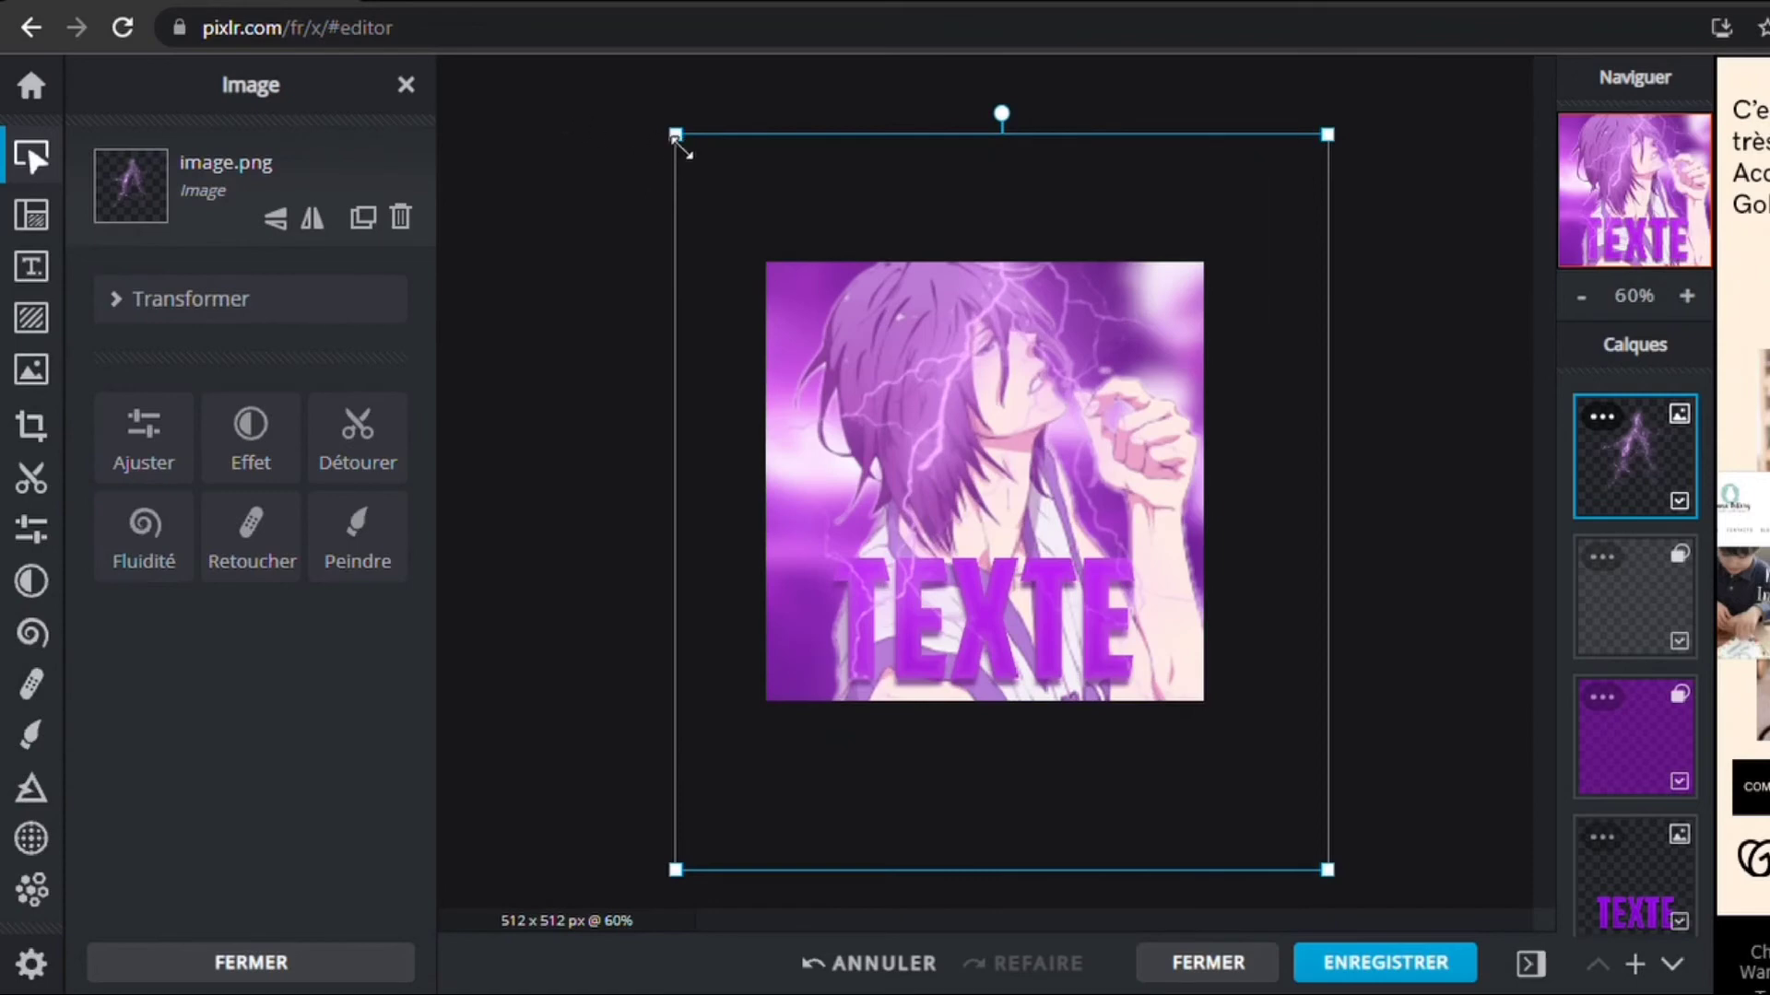
{"action": "left_click_drag", "start_coordinate": [682, 147], "coordinate": [824, 465]}
Move the lightning layer beneath the colour overlays and the TEXTE layer, directly above the character layer.
{"action": "left_click_drag", "start_coordinate": [1619, 462], "coordinate": [1656, 723]}
{"action": "scroll", "coordinate": [1662, 544], "scroll_direction": "down", "scroll_amount": 1}
{"action": "scroll", "coordinate": [1663, 544], "scroll_direction": "up", "scroll_amount": 1}
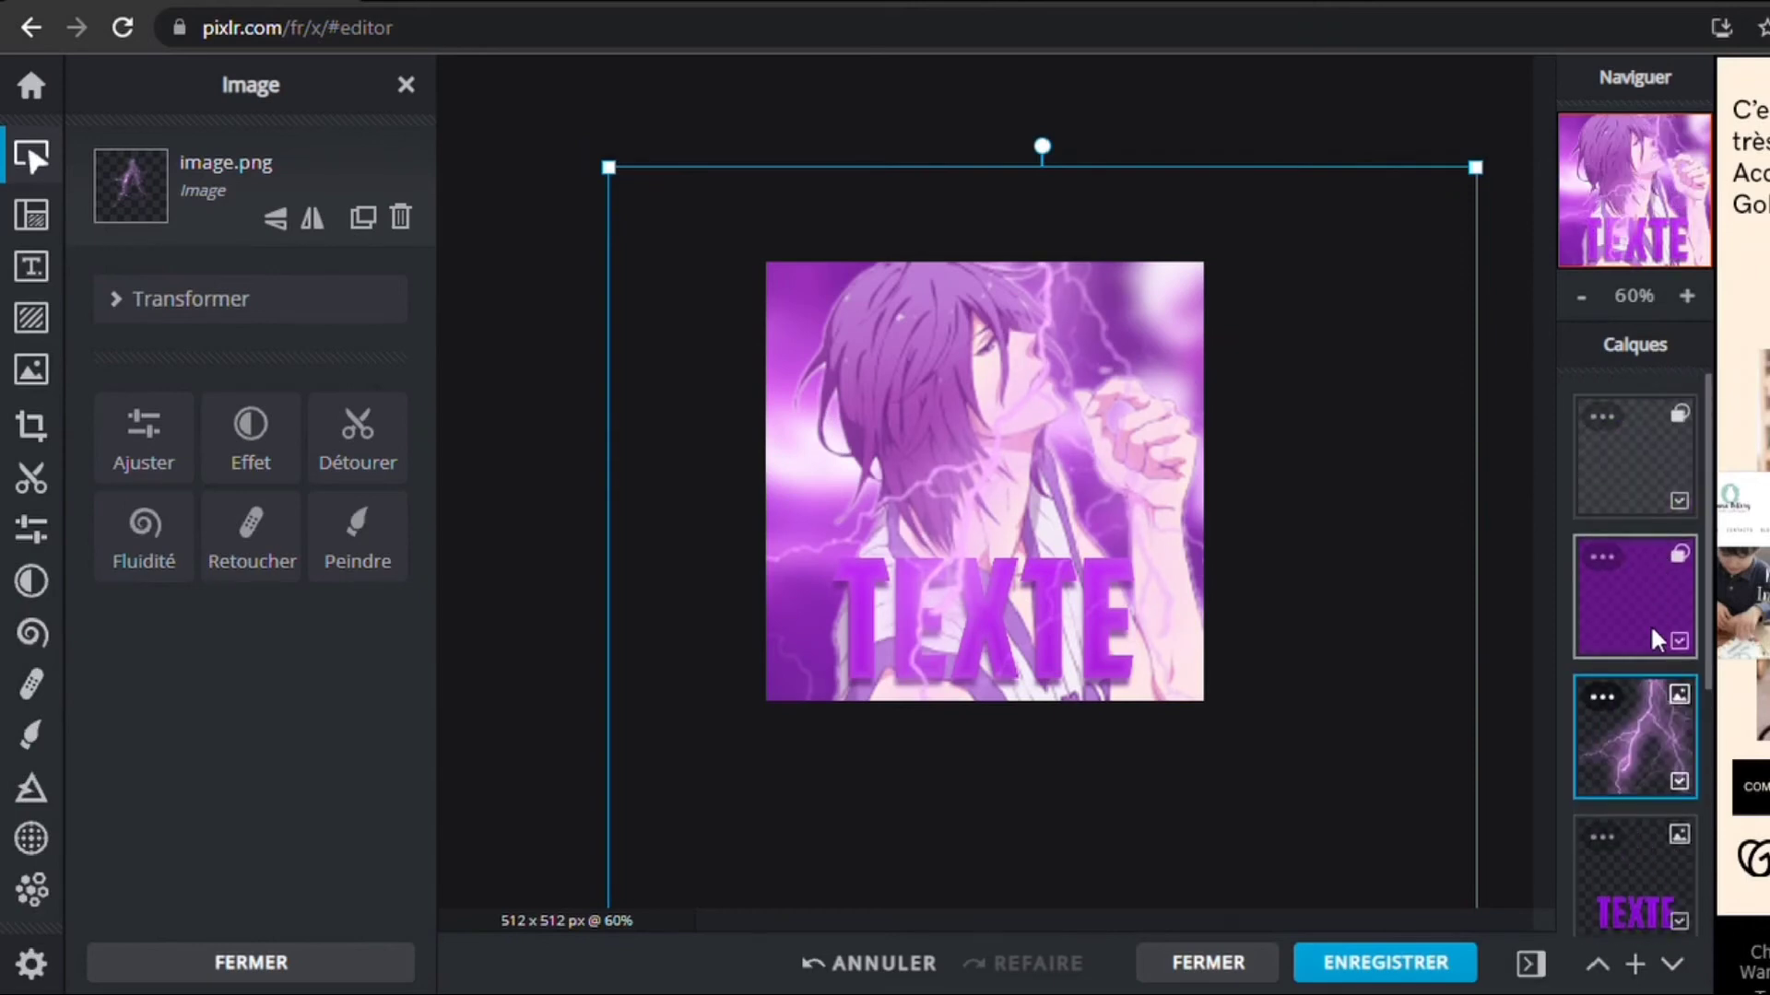
{"action": "scroll", "coordinate": [1657, 632], "scroll_direction": "down", "scroll_amount": 1}
{"action": "left_click_drag", "start_coordinate": [1664, 641], "coordinate": [1652, 743]}
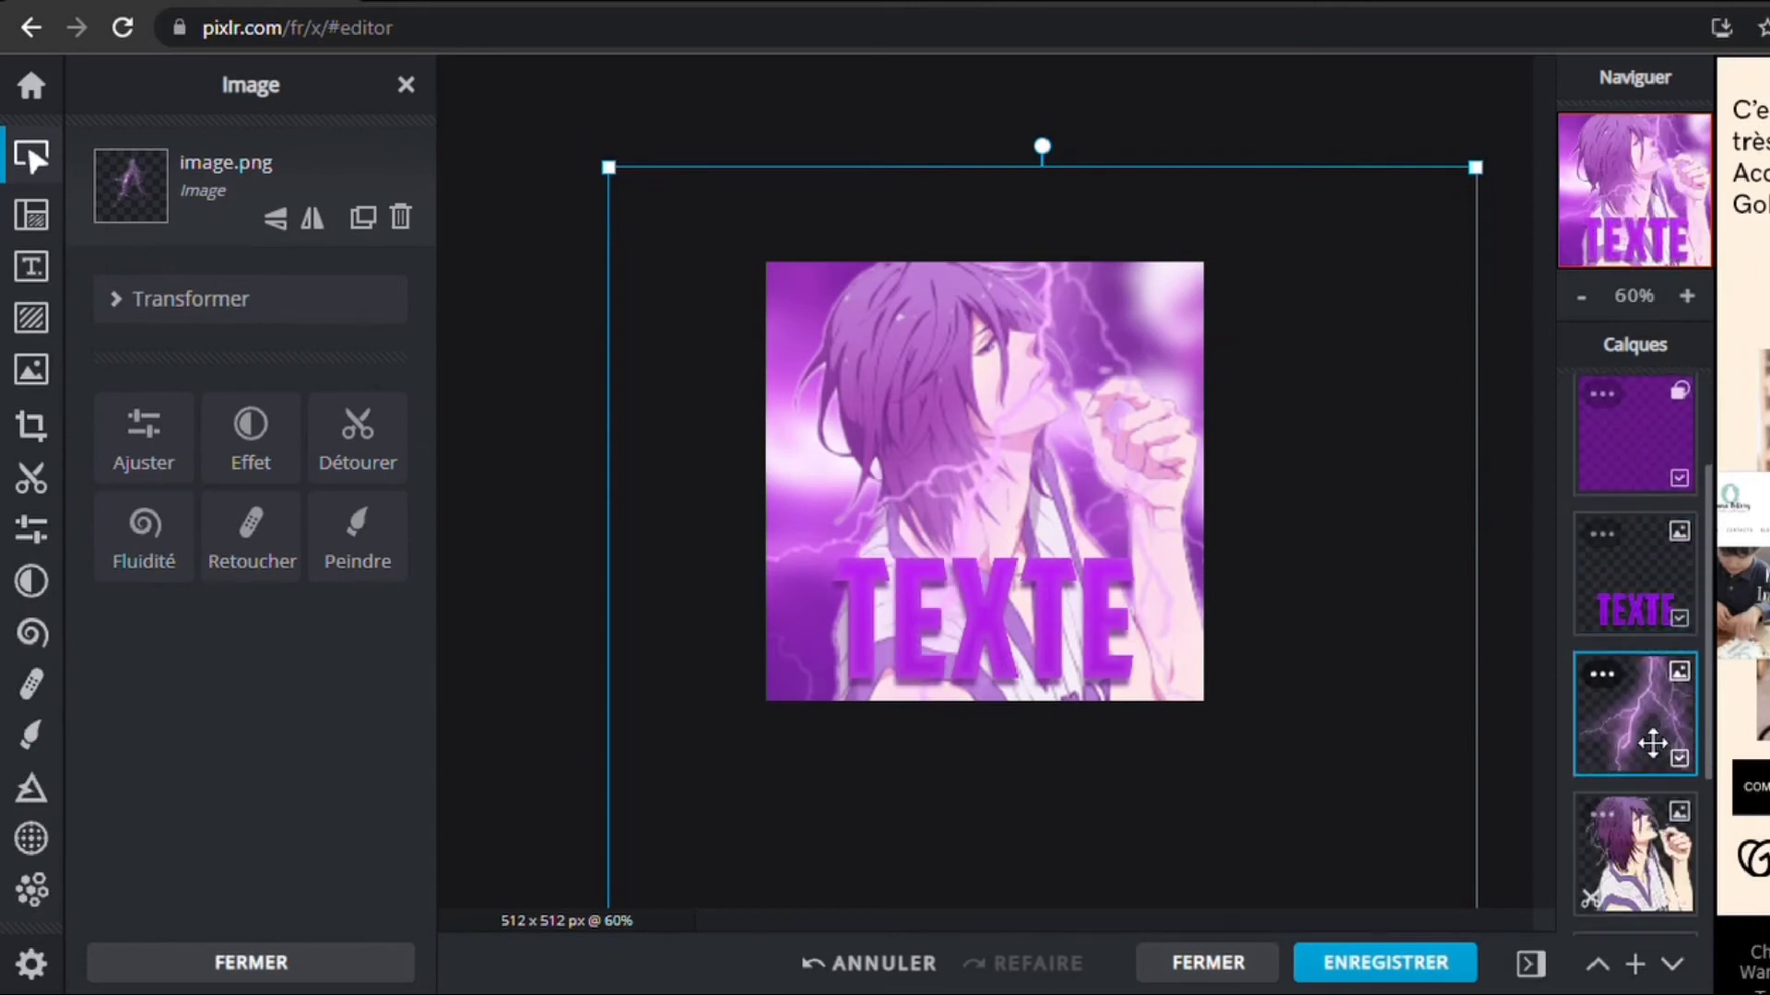
Try the Incrustation blend on the lightning layer, set its Mode fusion to Superposition and its Transparence to 20.
{"action": "left_click", "coordinate": [1603, 674]}
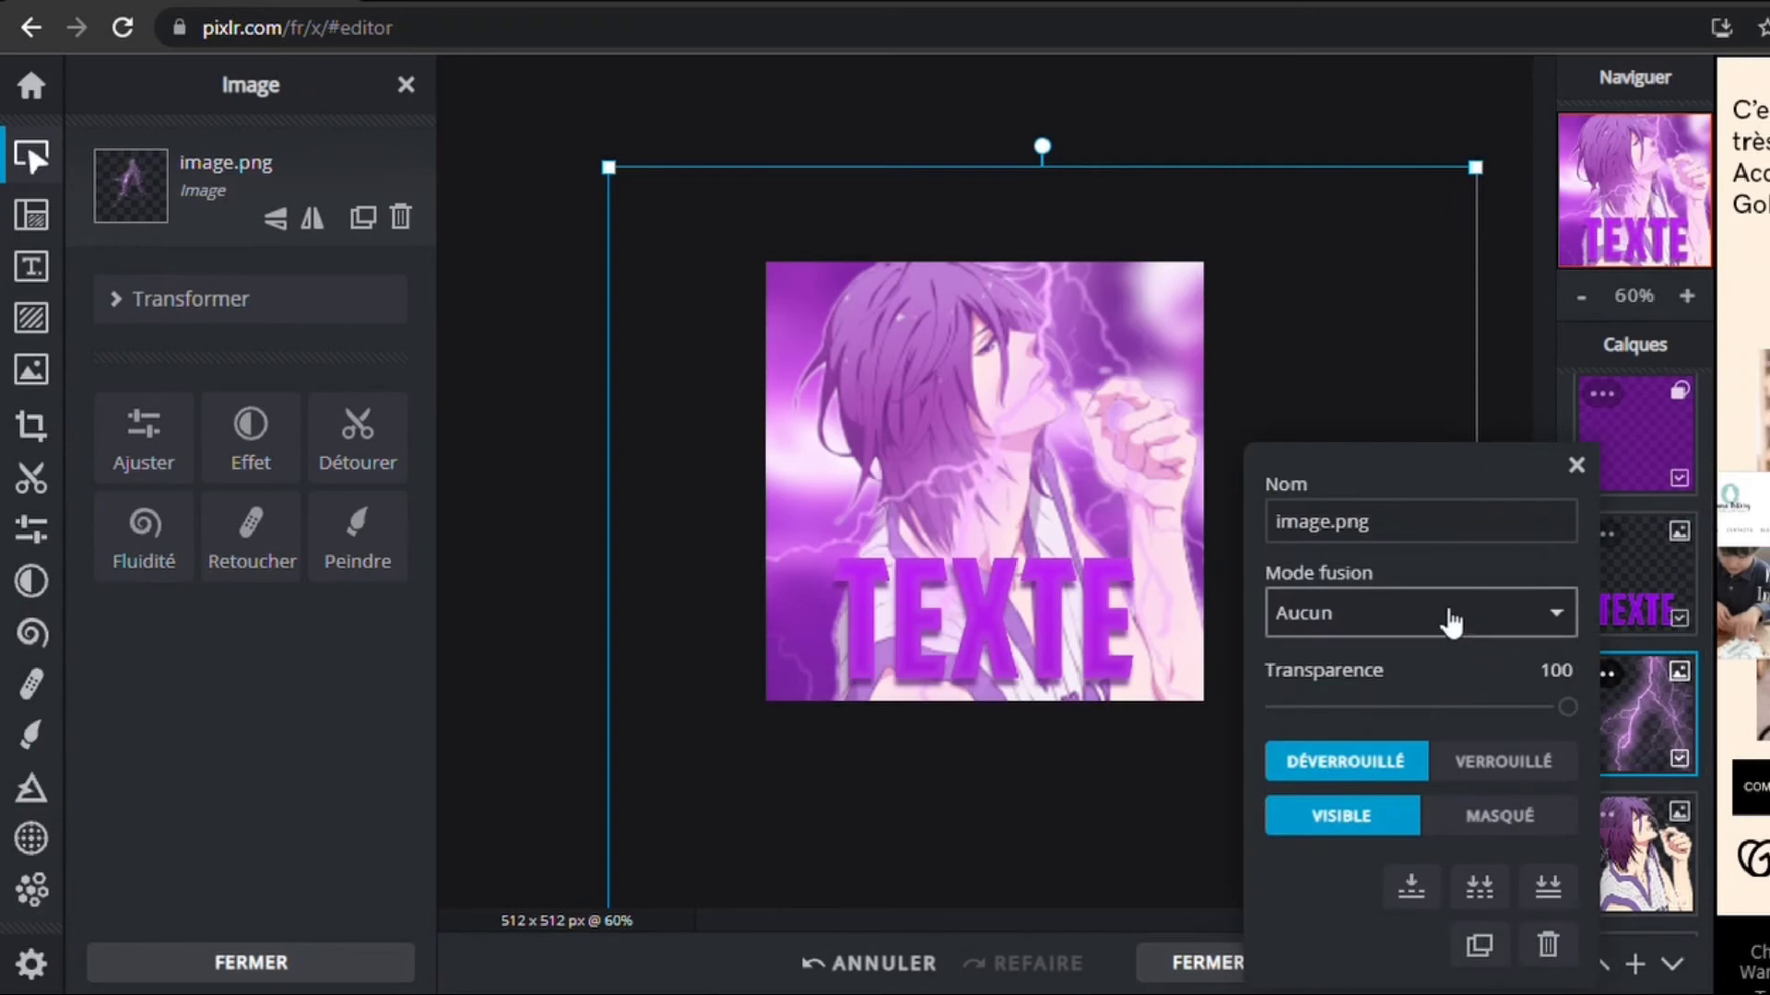
{"action": "left_click", "coordinate": [1375, 208]}
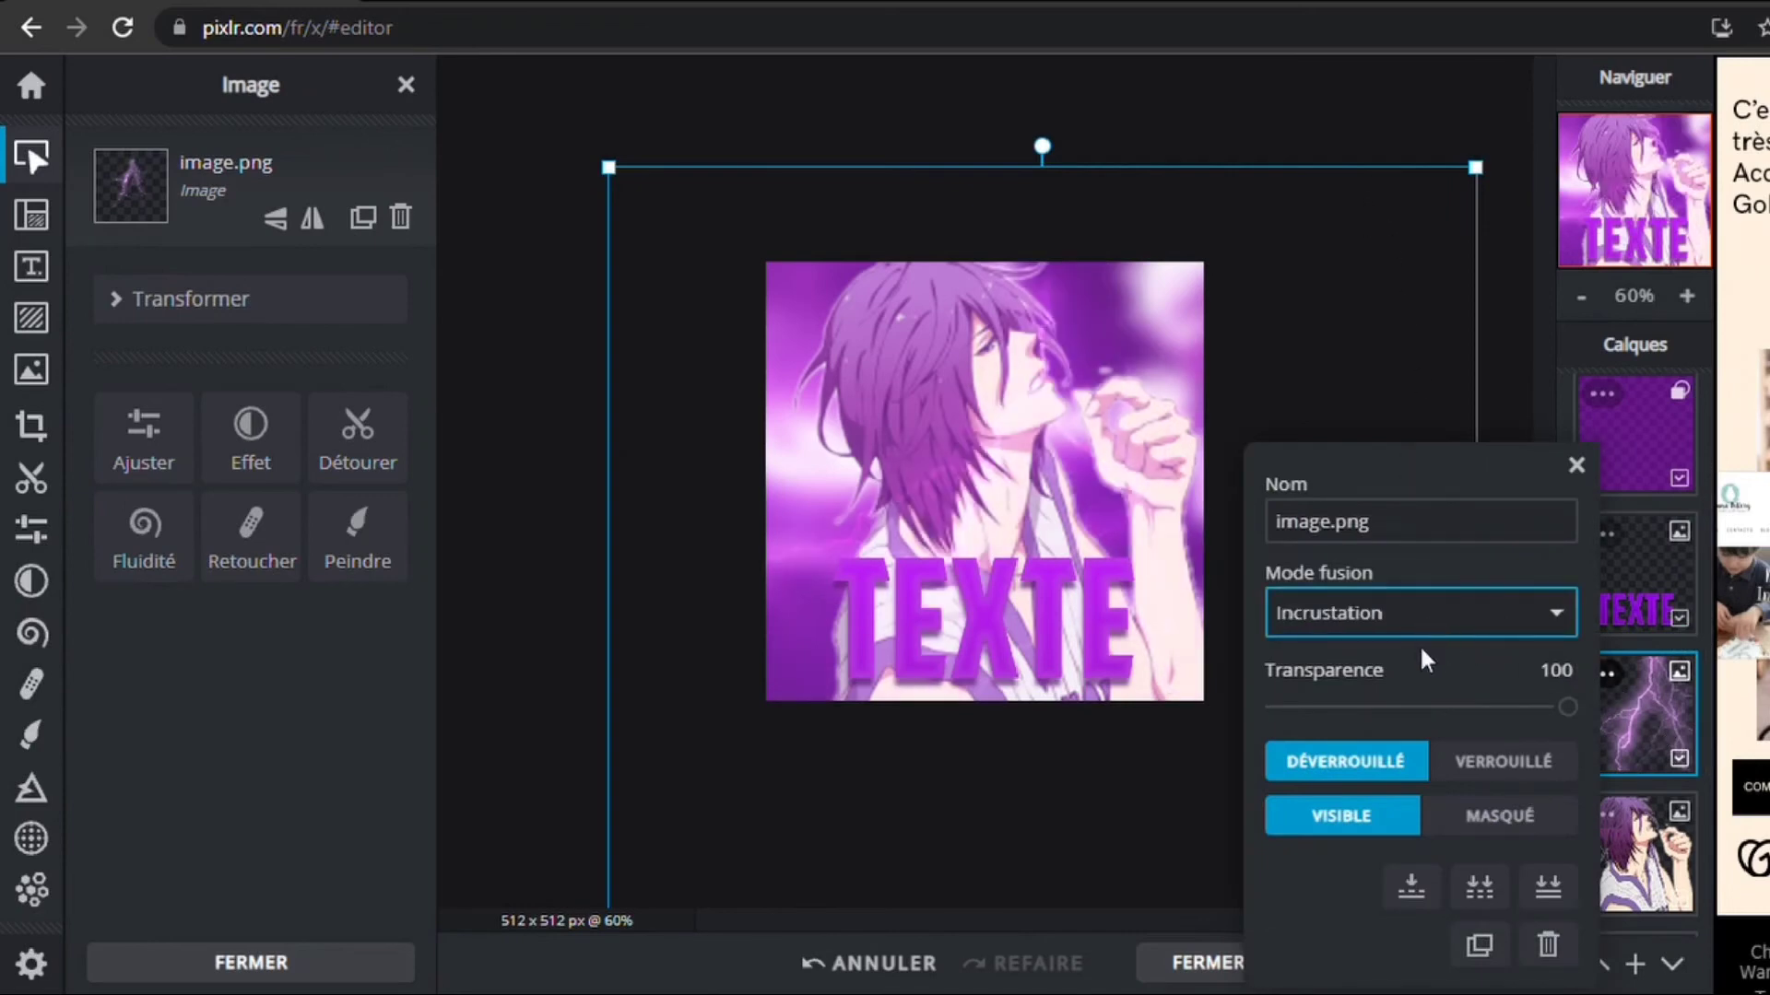
{"action": "left_click", "coordinate": [1312, 135]}
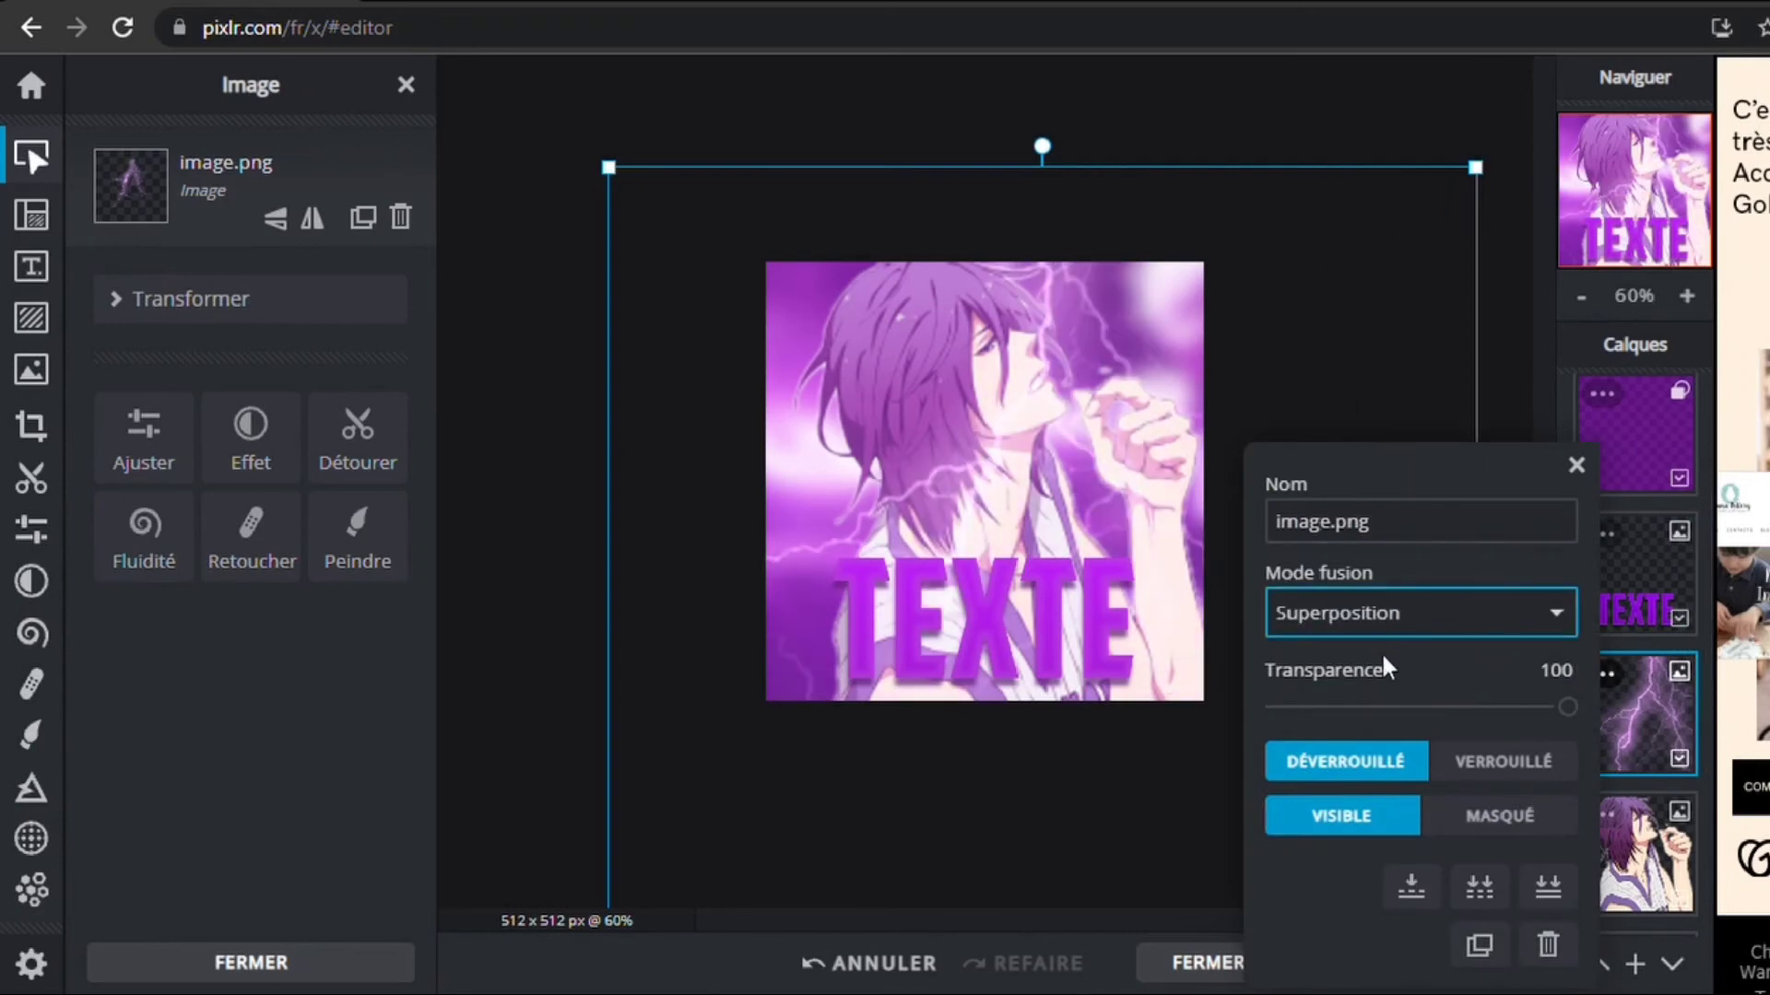
{"action": "left_click_drag", "start_coordinate": [1394, 707], "coordinate": [1337, 709]}
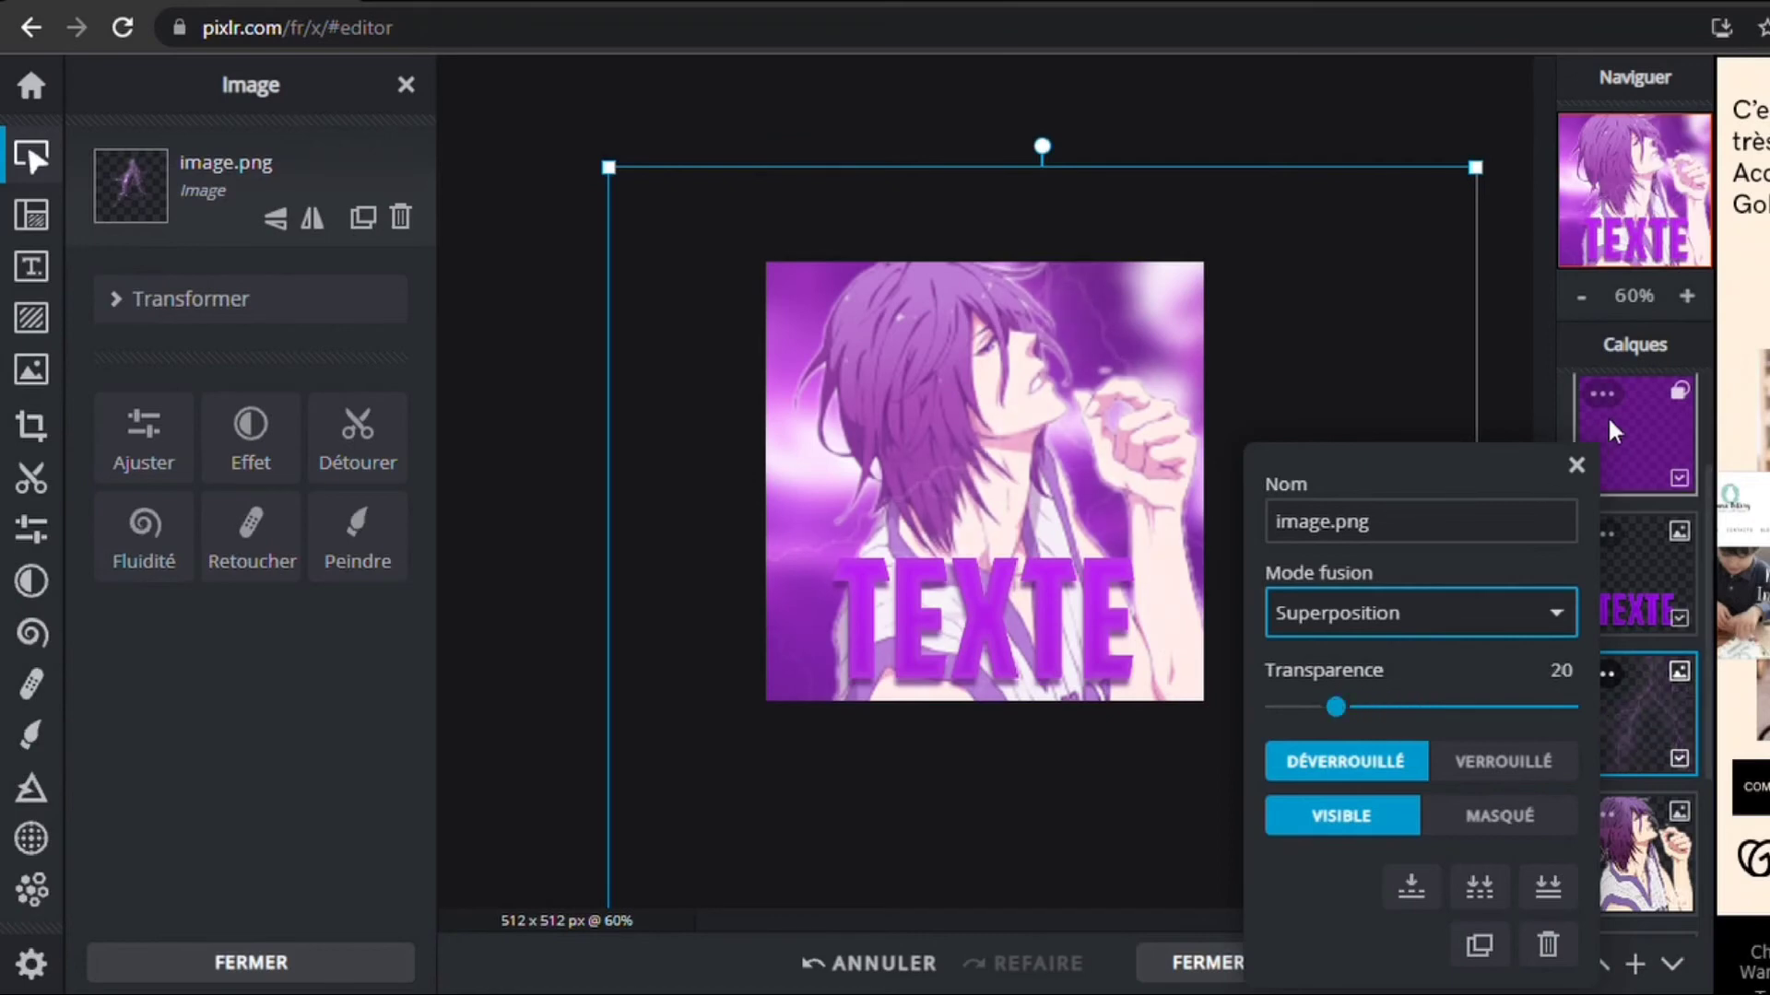
Move the lightning layer behind the character, just above the purple background, and set its Transparence to 100.
{"action": "left_click", "coordinate": [1576, 465]}
{"action": "scroll", "coordinate": [1608, 553], "scroll_direction": "down", "scroll_amount": 3}
{"action": "left_click_drag", "start_coordinate": [1637, 561], "coordinate": [1626, 618]}
{"action": "left_click", "coordinate": [1604, 566]}
{"action": "left_click_drag", "start_coordinate": [1493, 709], "coordinate": [1580, 709]}
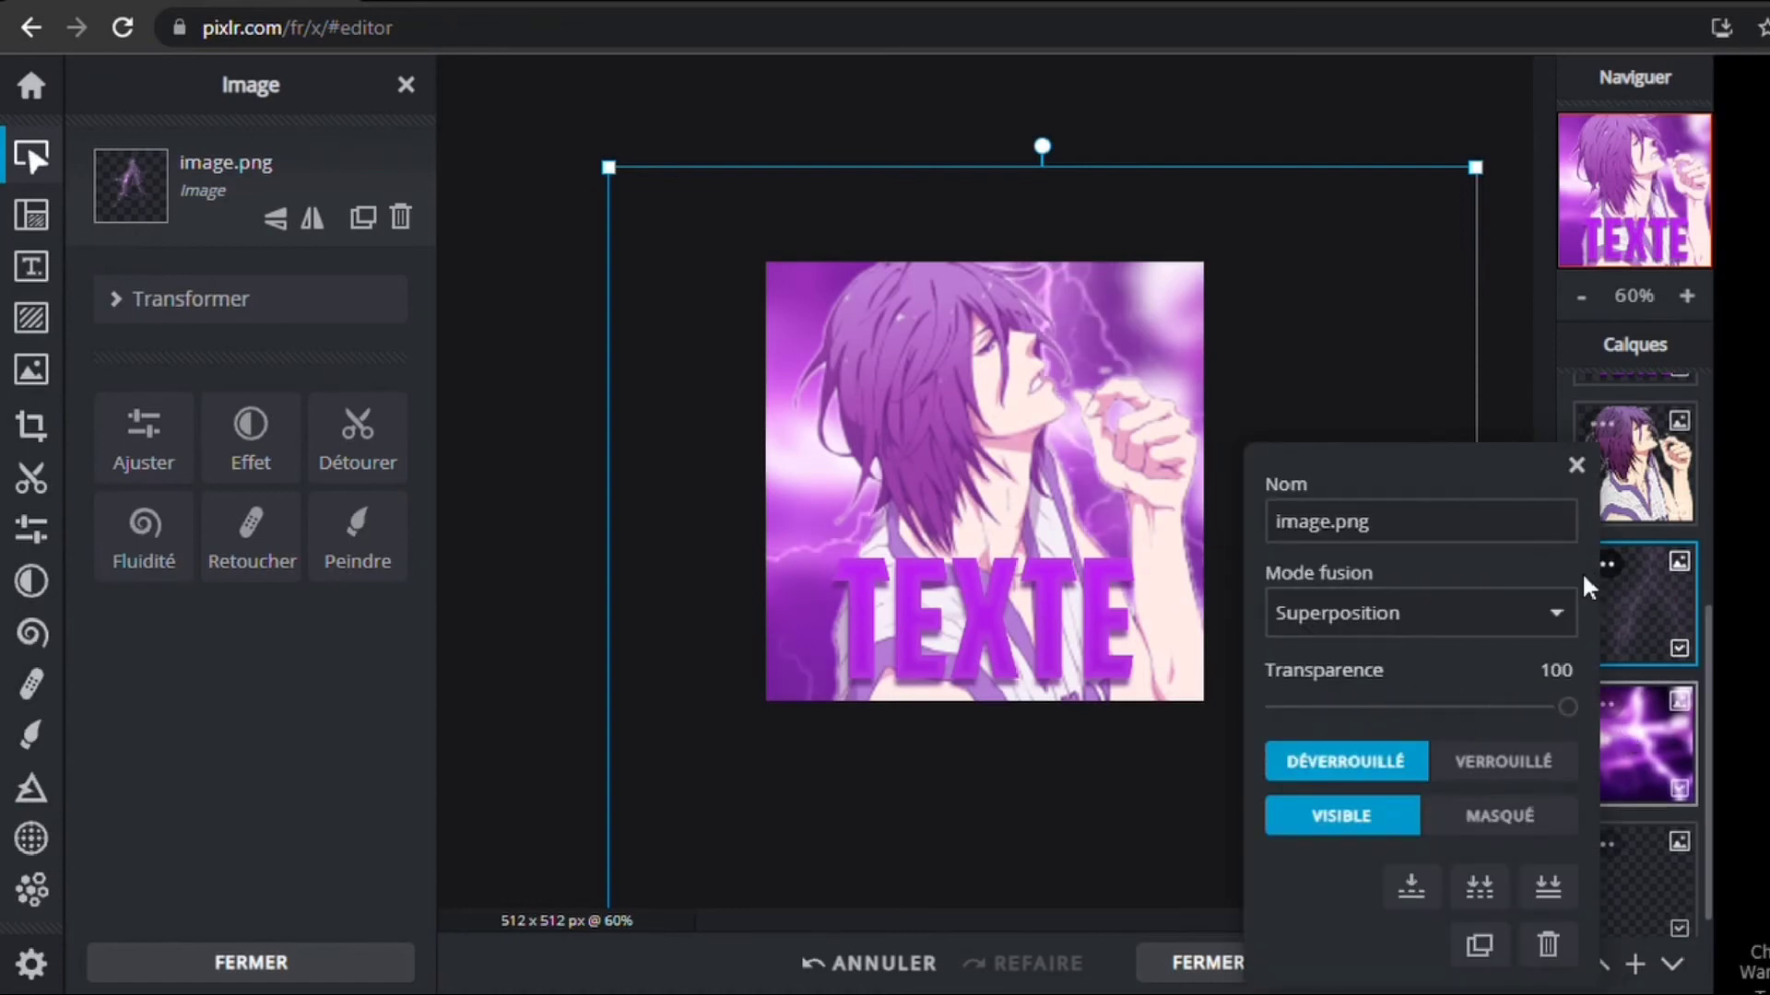
{"action": "left_click", "coordinate": [1576, 465]}
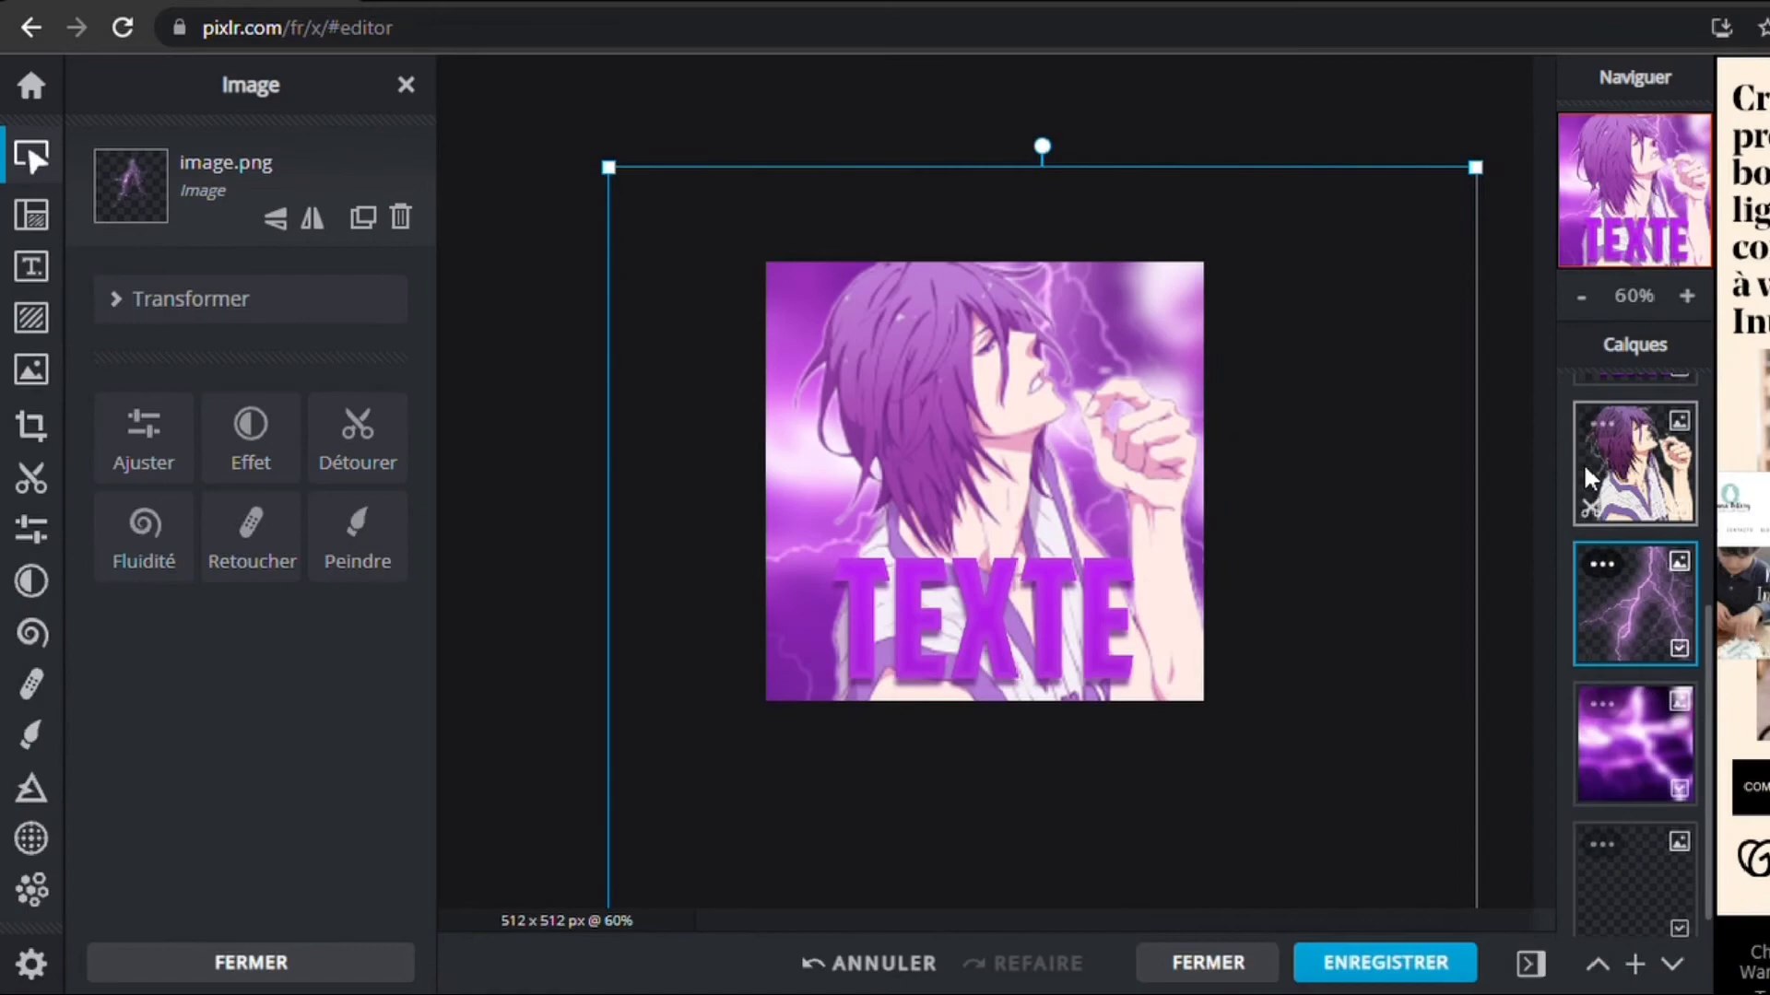
{"action": "left_click", "coordinate": [1457, 155]}
{"action": "left_click", "coordinate": [1634, 963]}
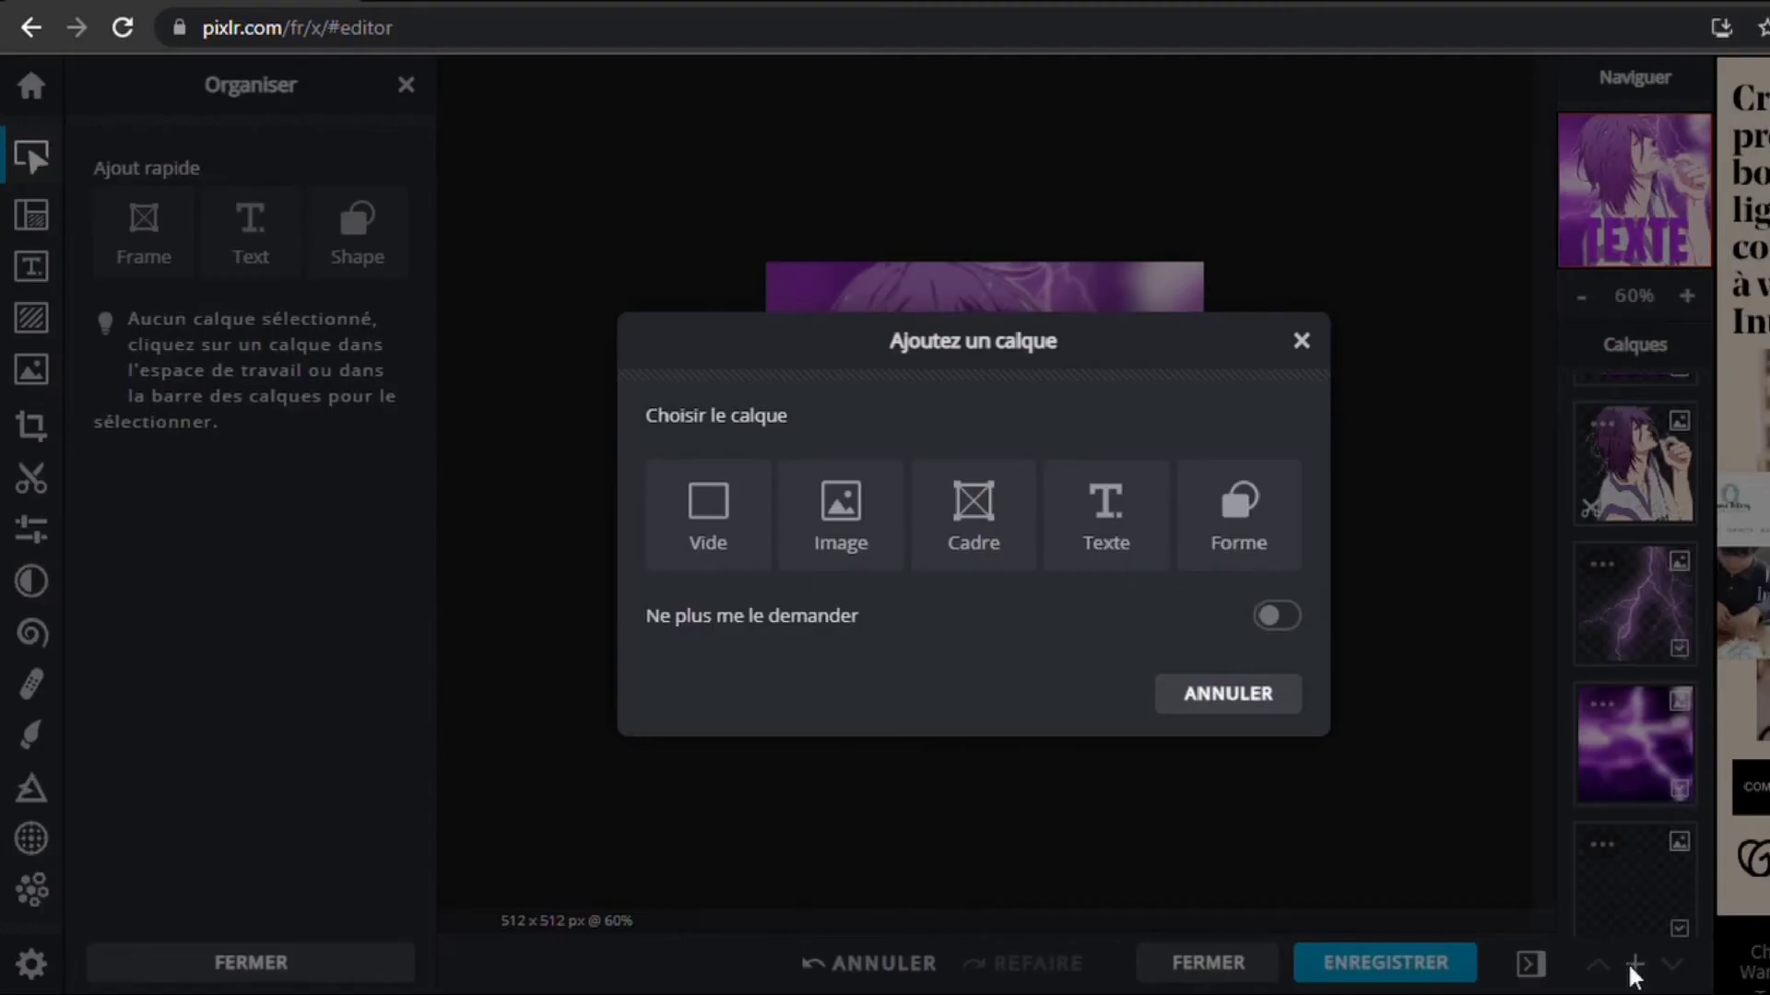
{"action": "left_click", "coordinate": [1301, 343]}
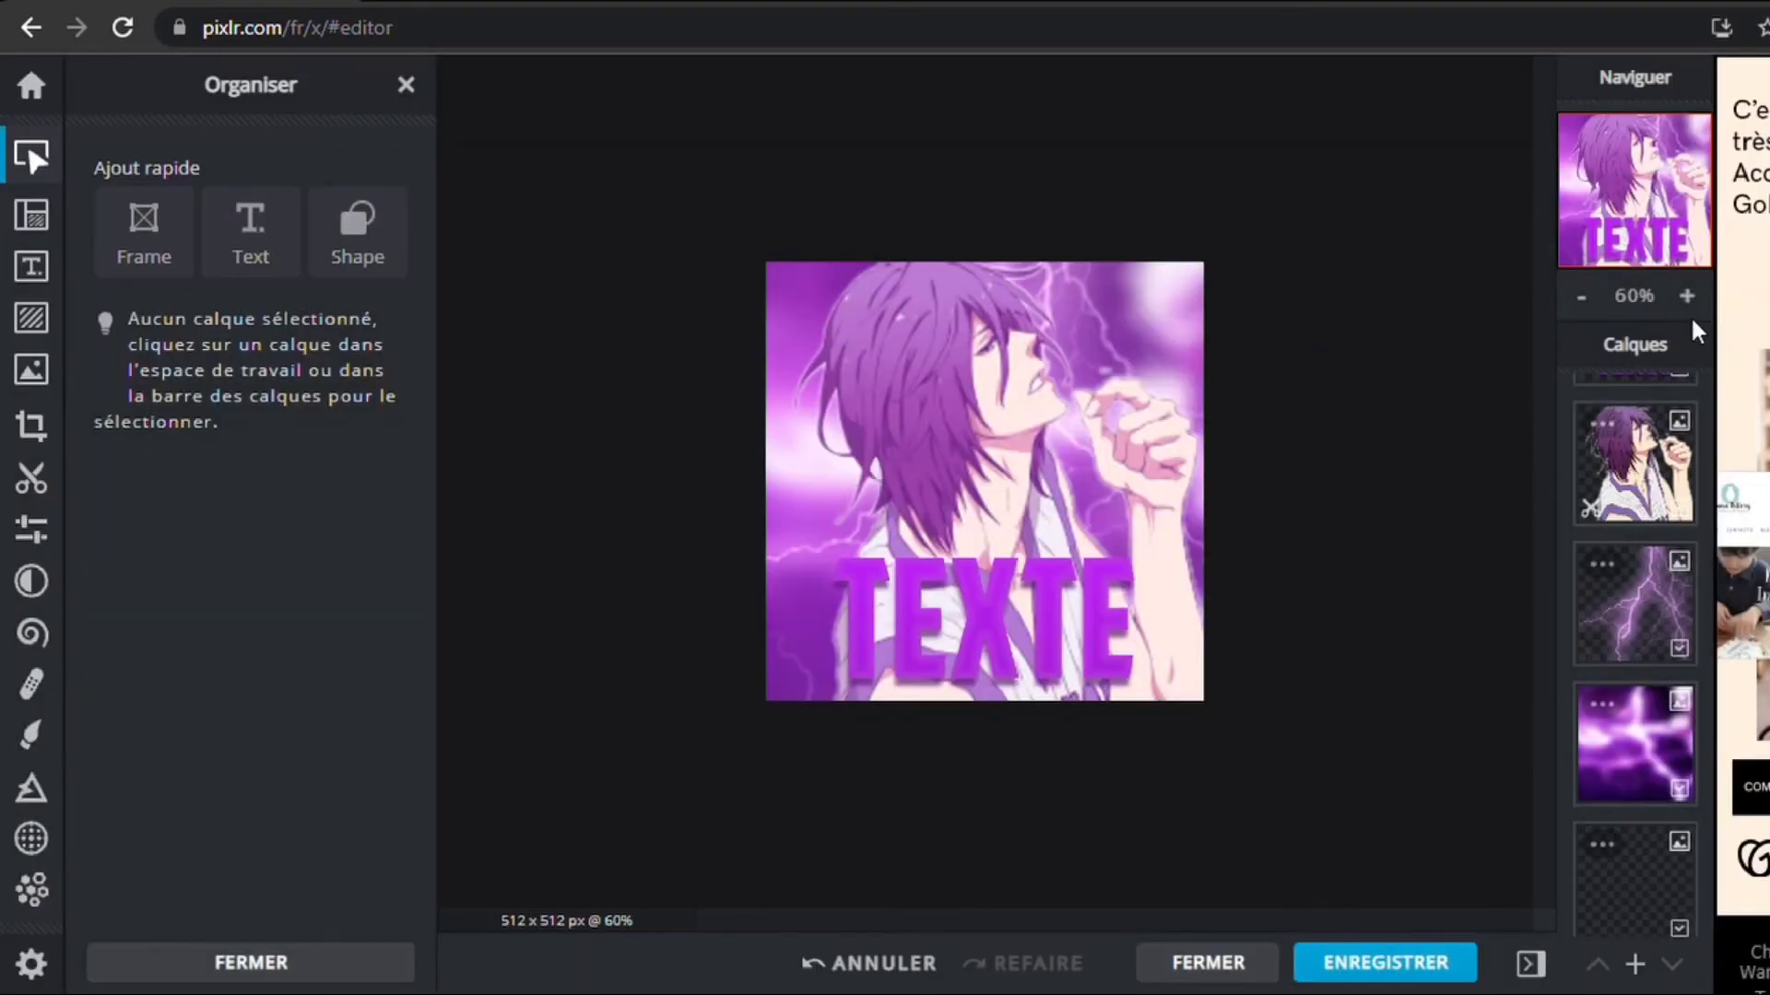
Enlarge the TEXTE lettering slightly from both sides, keeping it centred along the bottom of the canvas.
{"action": "scroll", "coordinate": [1650, 540], "scroll_direction": "up", "scroll_amount": 5}
{"action": "left_click", "coordinate": [1654, 779]}
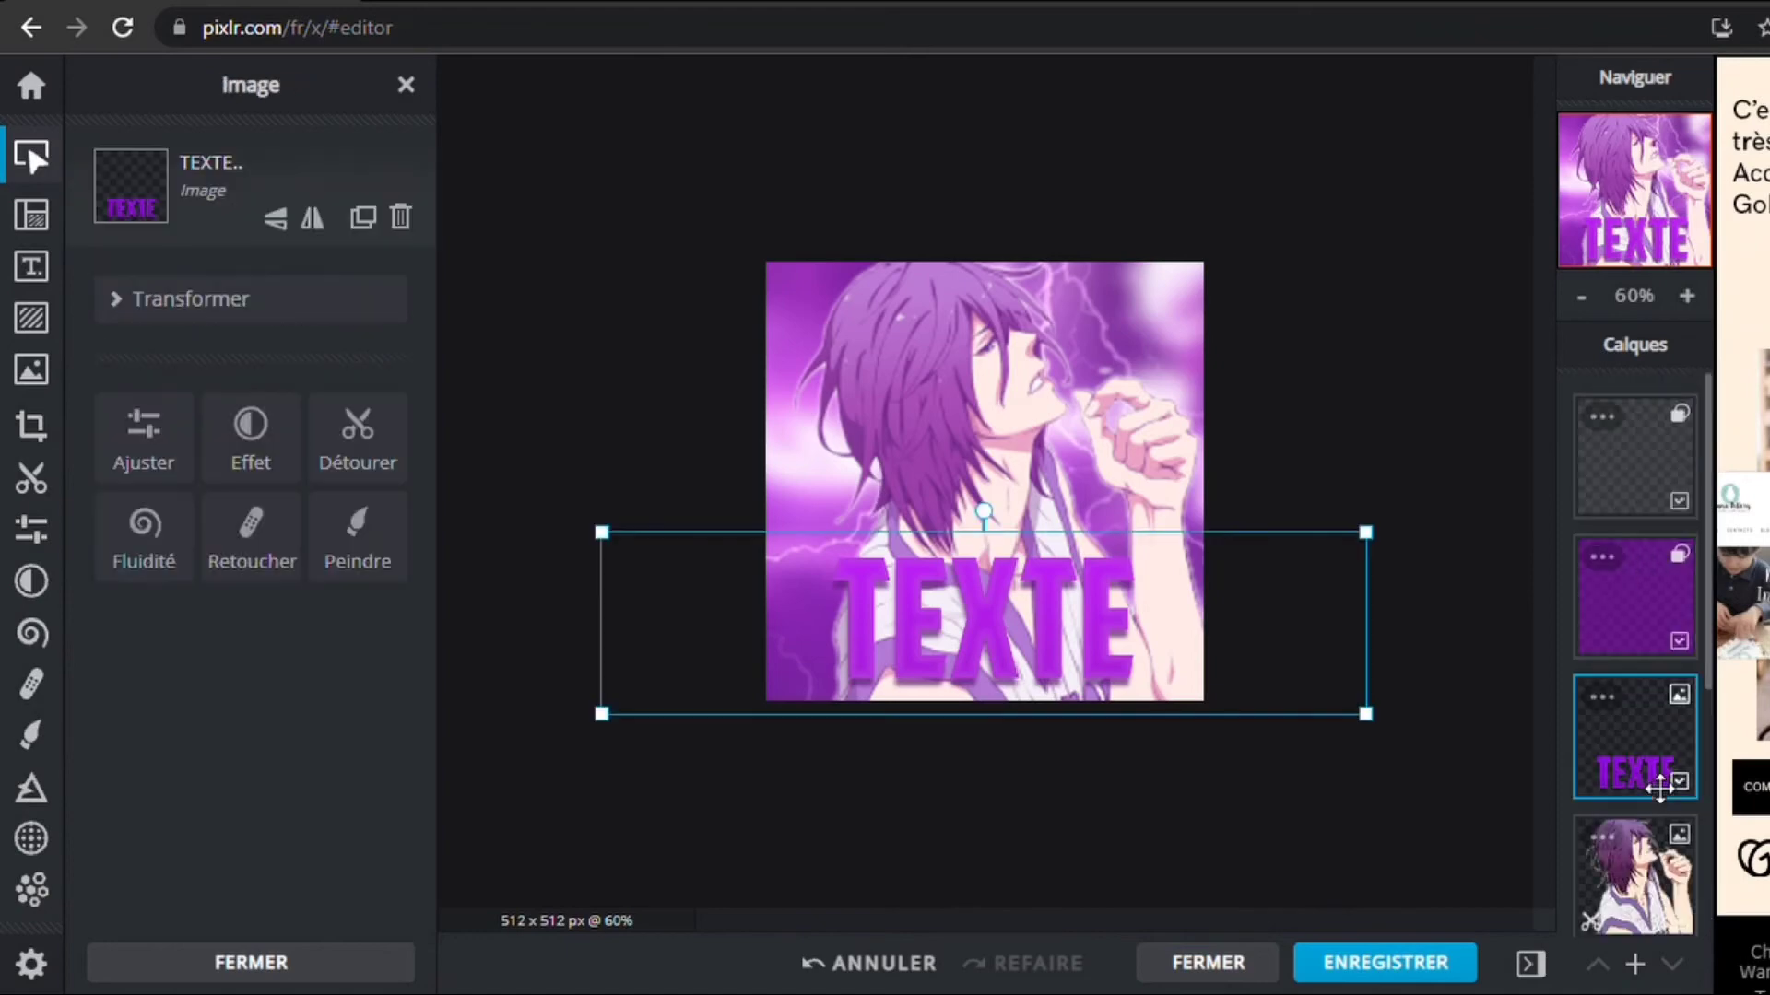
{"action": "left_click_drag", "start_coordinate": [599, 537], "coordinate": [585, 530]}
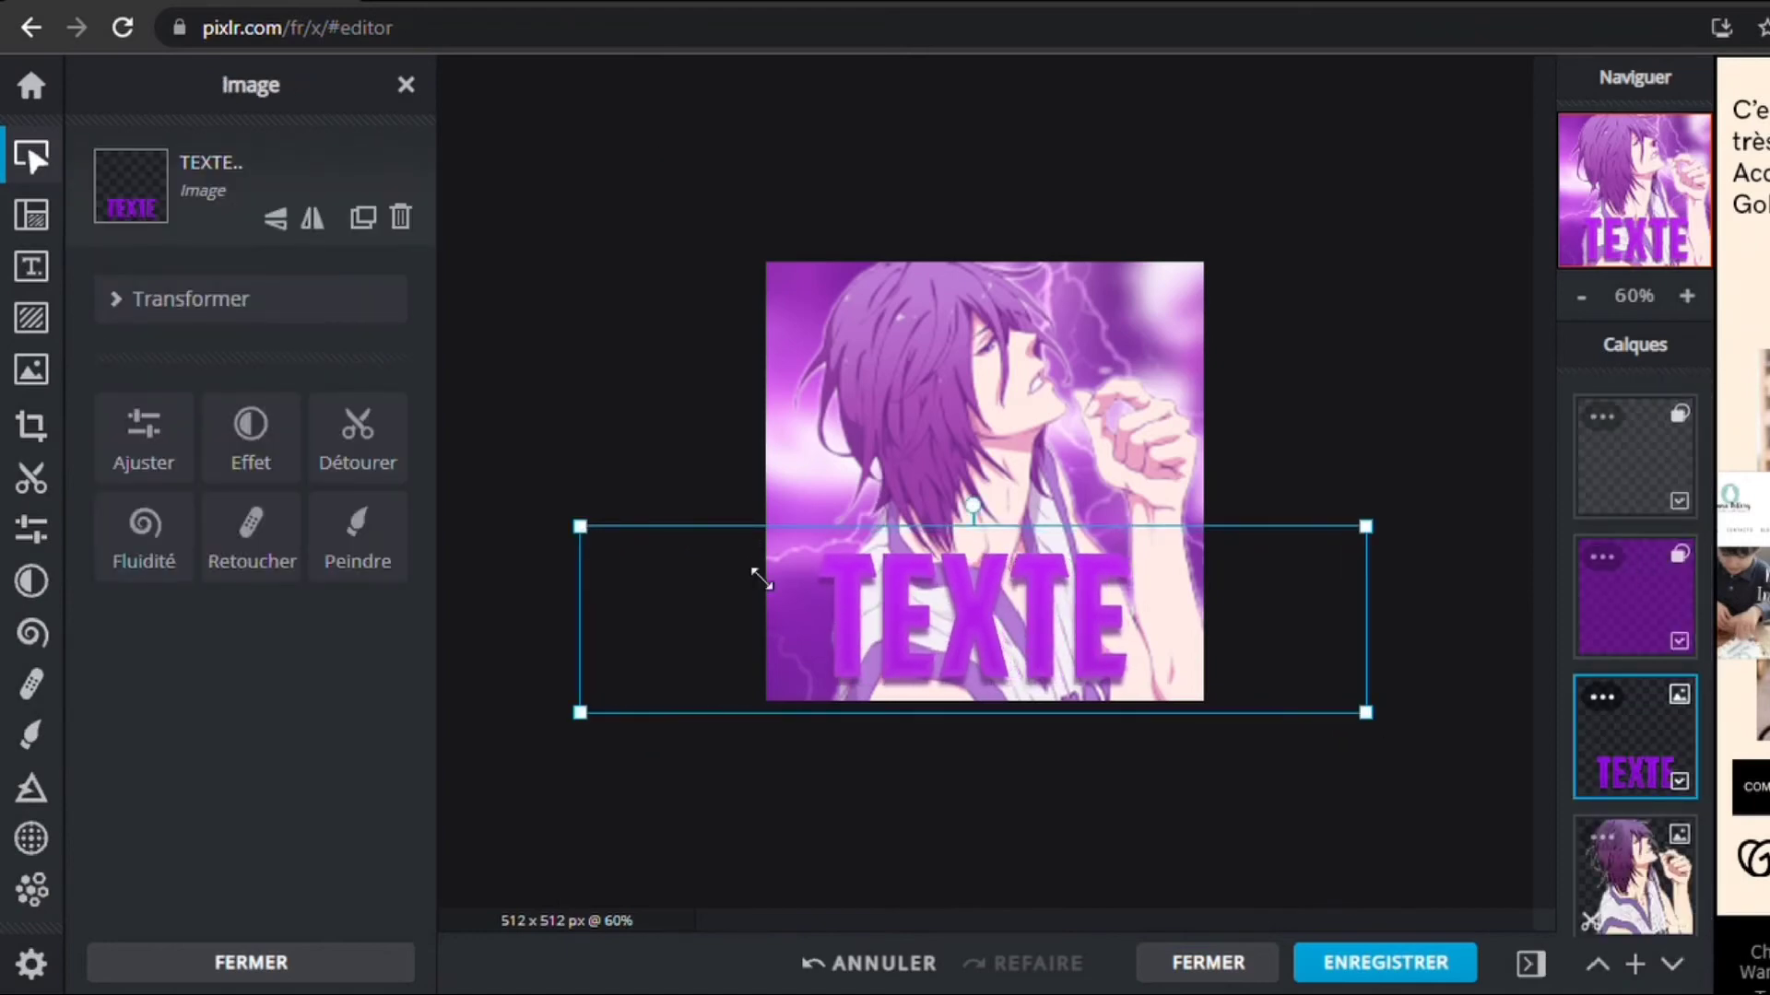
{"action": "left_click_drag", "start_coordinate": [1374, 721], "coordinate": [1395, 725]}
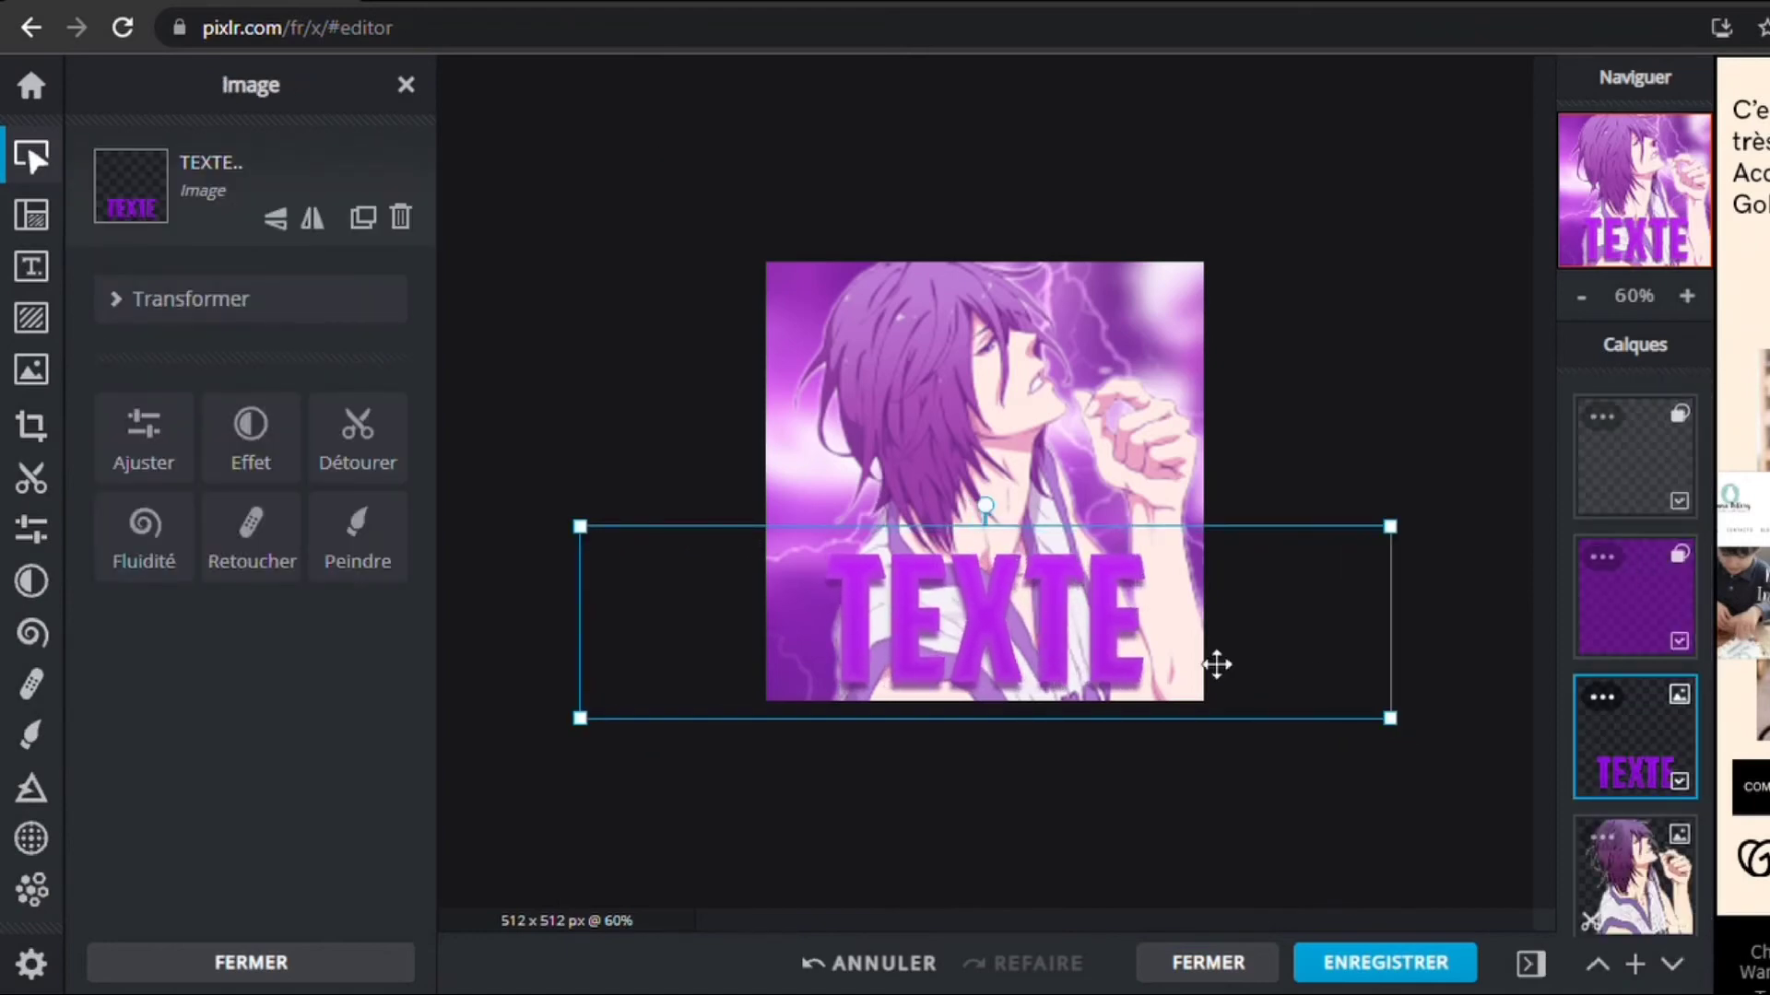
{"action": "left_click", "coordinate": [1079, 650]}
{"action": "left_click", "coordinate": [1650, 747]}
{"action": "left_click", "coordinate": [1402, 395]}
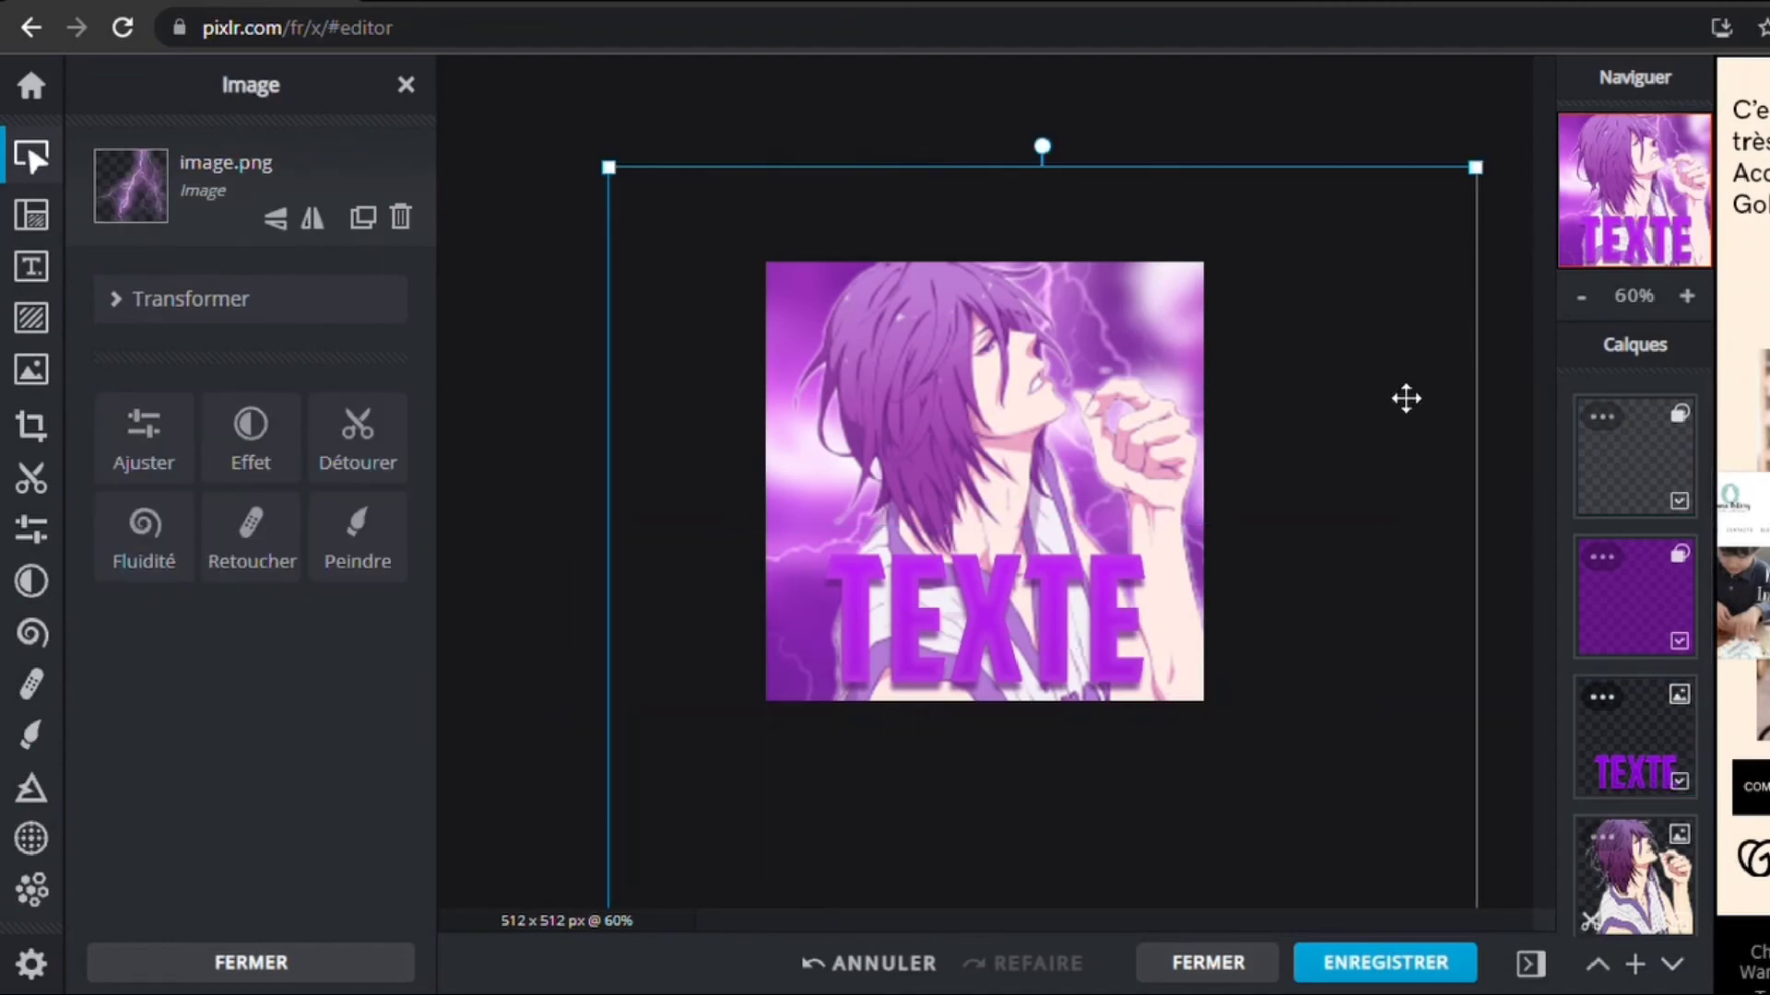
Close the enlarged lightning image in Discord, browse further RESSOURCE-GRAPHISME graphics for usable effects, and return to the Pixlr composition.
{"action": "left_click", "coordinate": [864, 2]}
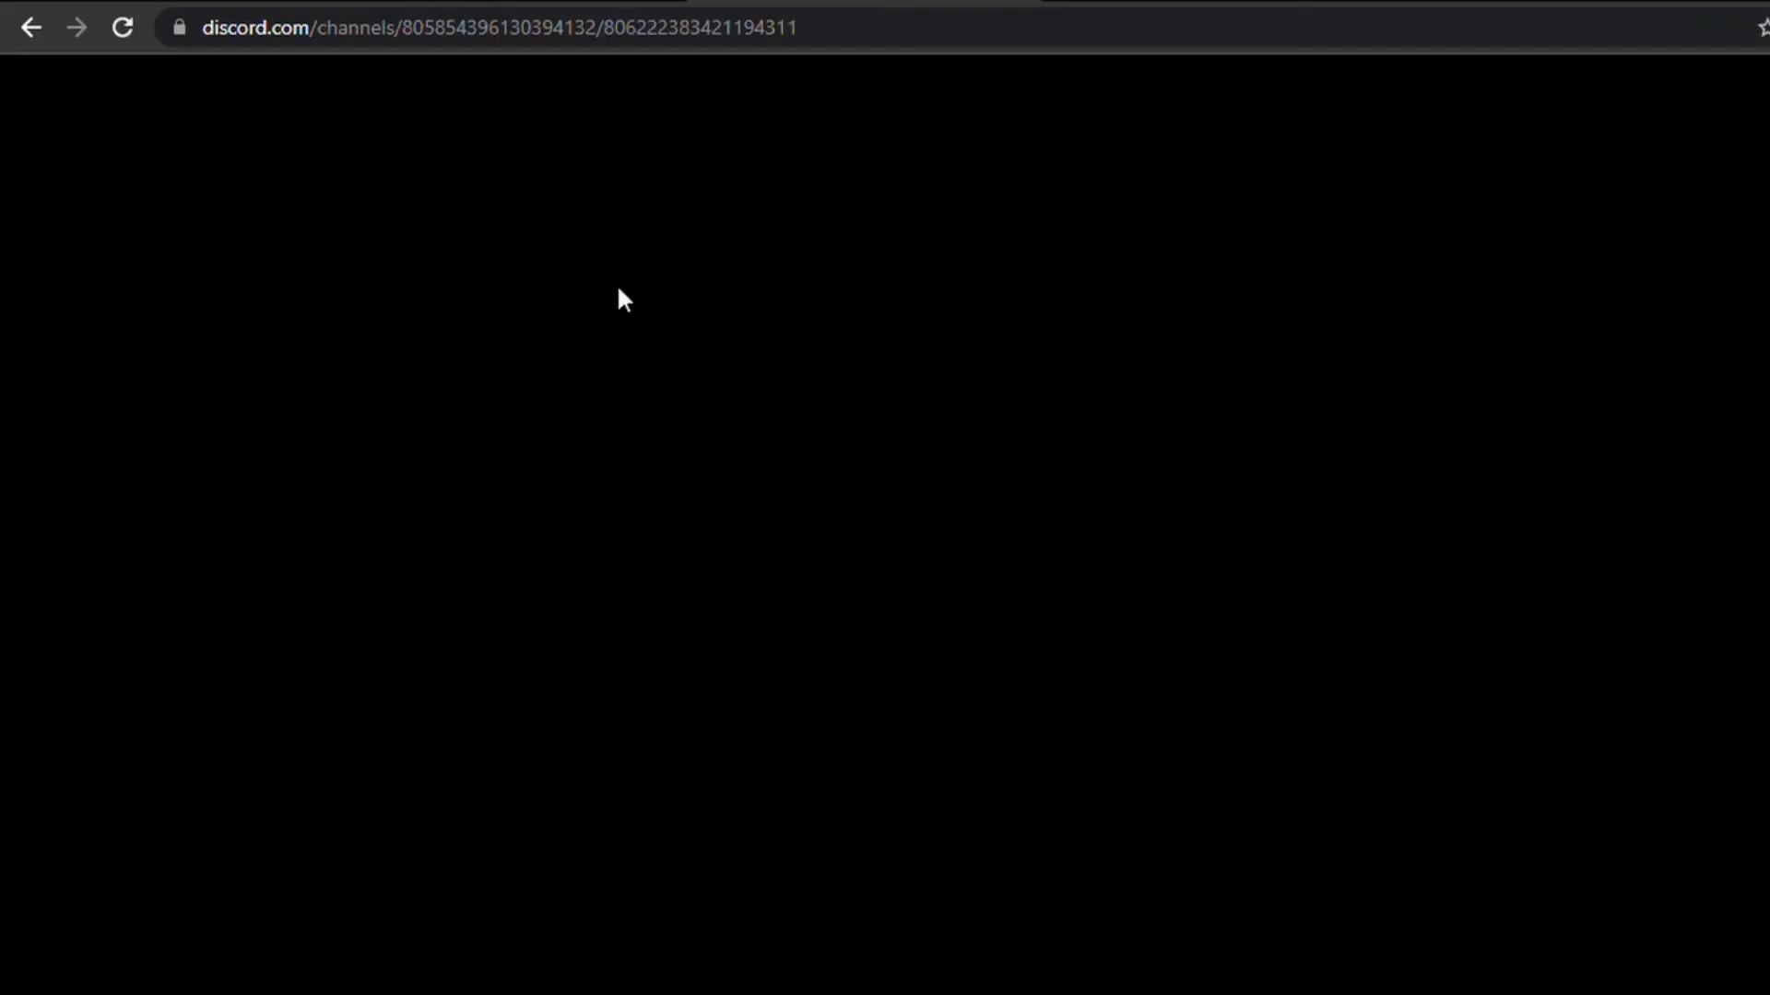
{"action": "key", "text": "Escape"}
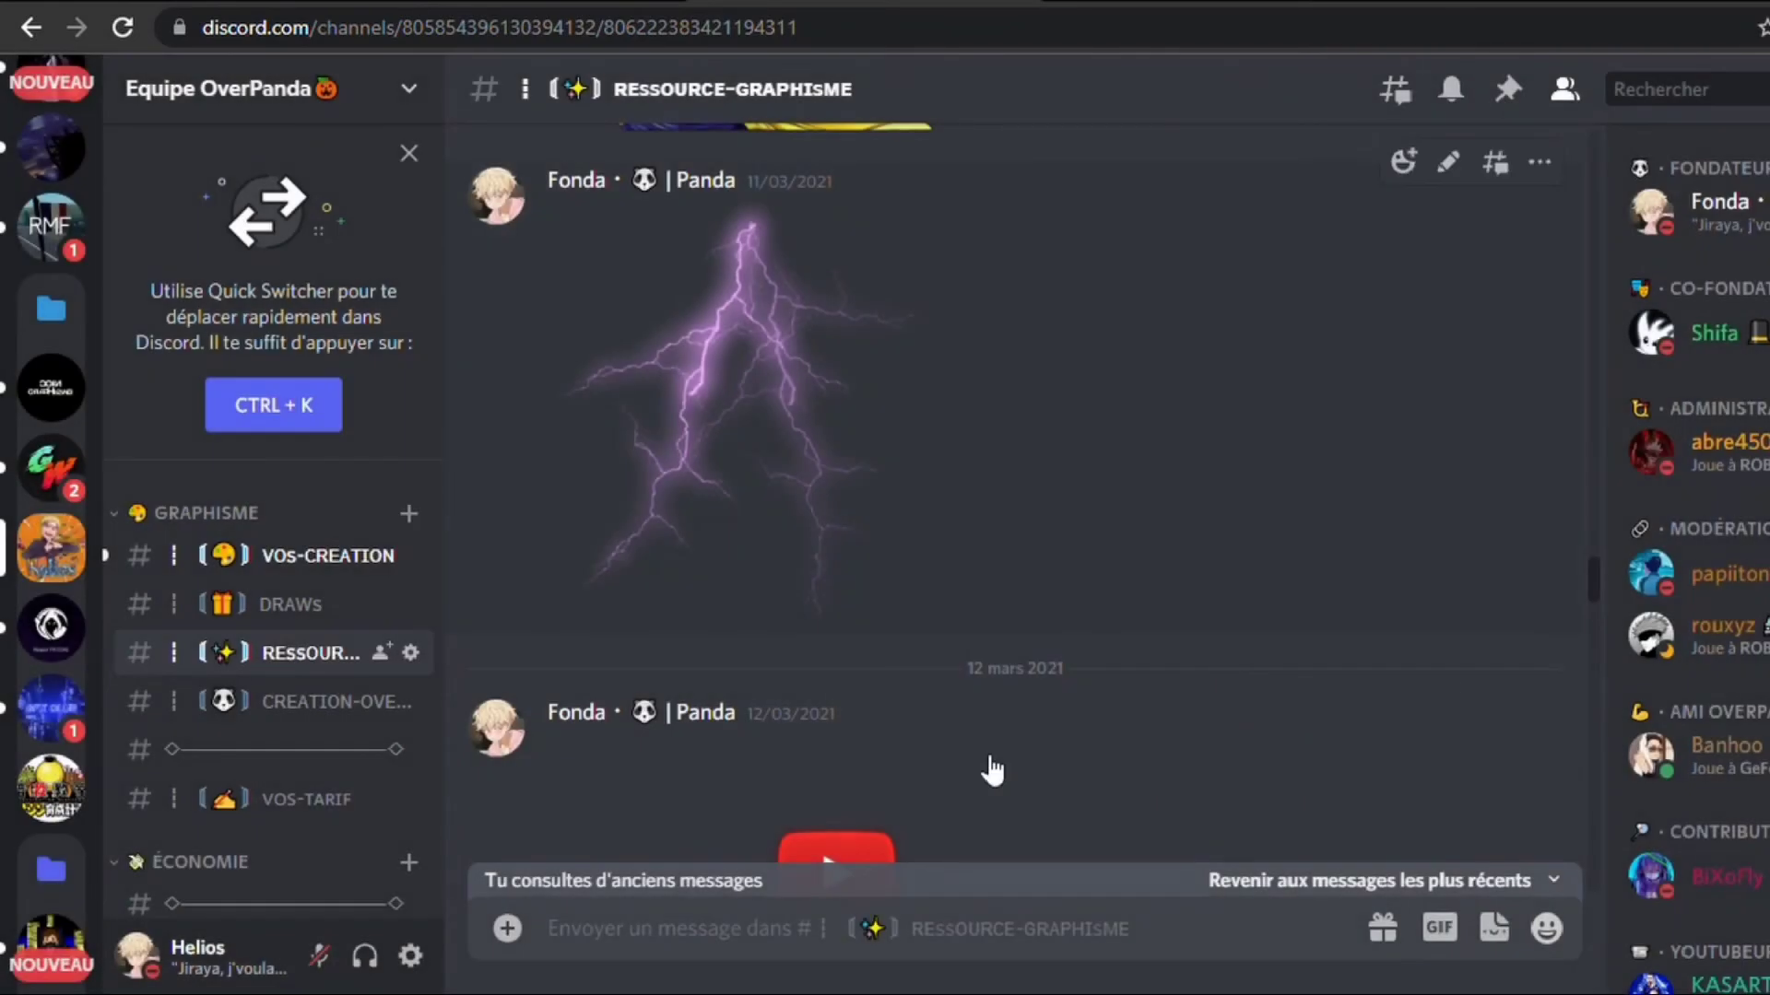
{"action": "scroll", "coordinate": [982, 754], "scroll_direction": "down", "scroll_amount": 17}
{"action": "scroll", "coordinate": [979, 751], "scroll_direction": "down", "scroll_amount": 10}
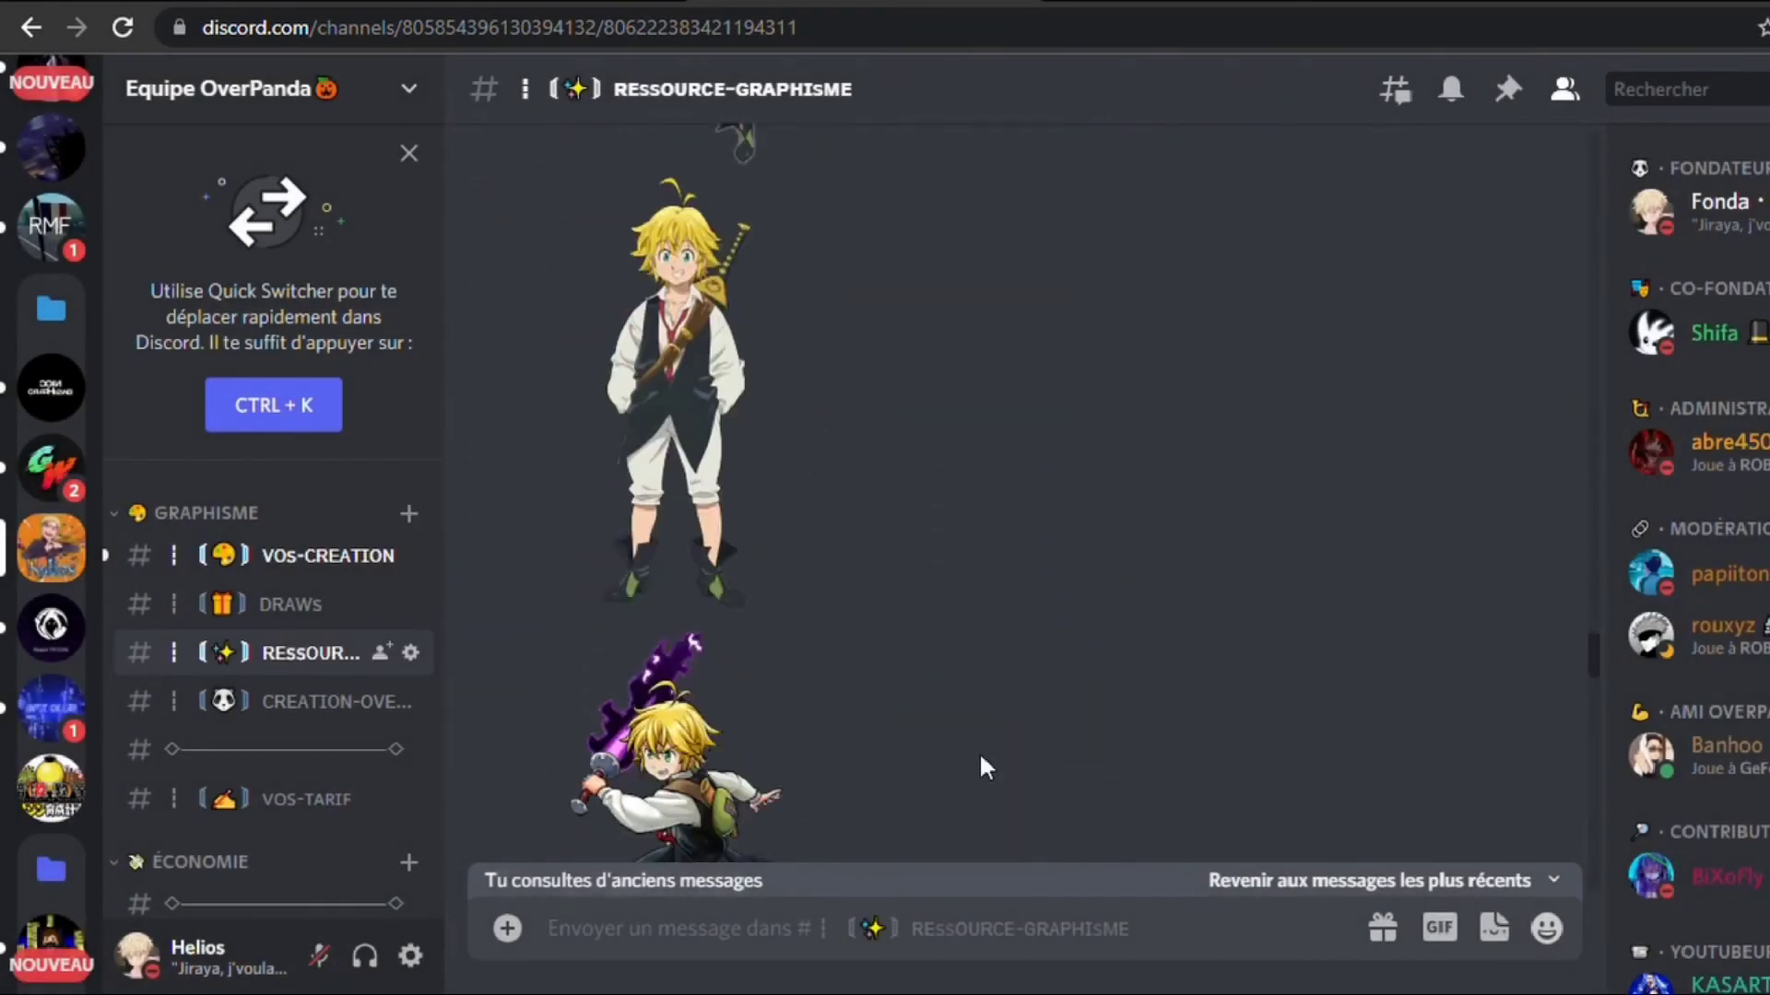
{"action": "scroll", "coordinate": [979, 750], "scroll_direction": "down", "scroll_amount": 8}
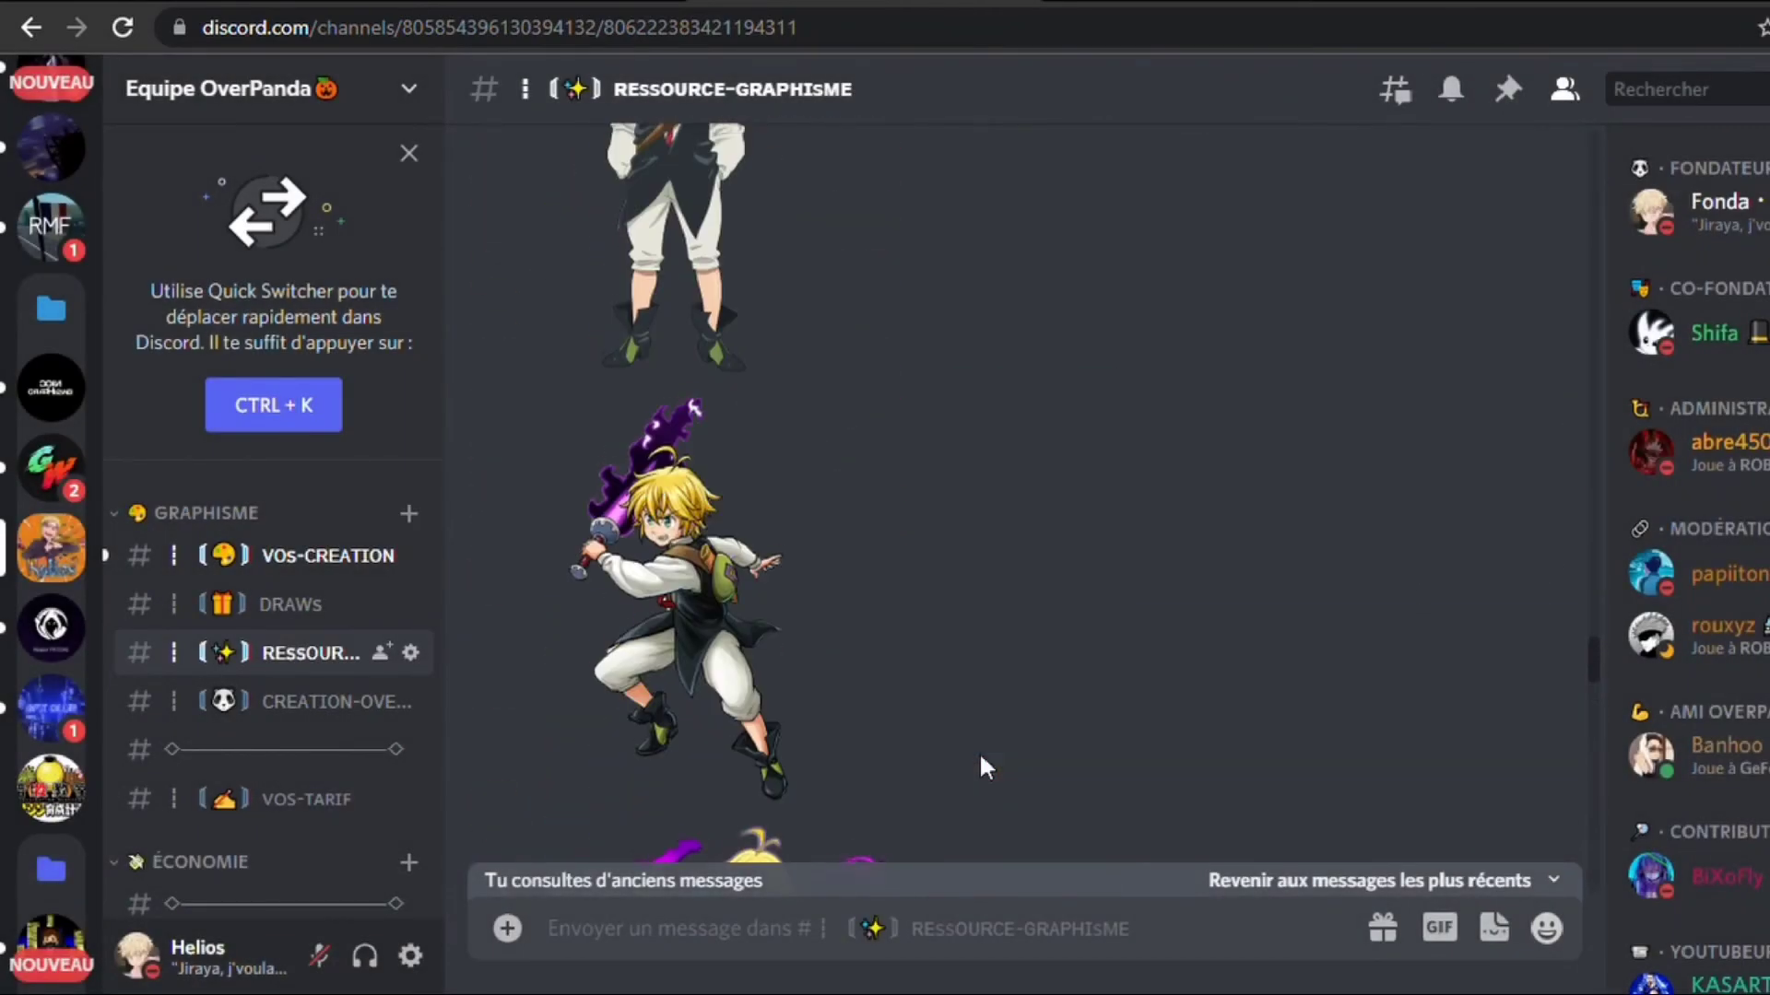
{"action": "scroll", "coordinate": [979, 750], "scroll_direction": "down", "scroll_amount": 5}
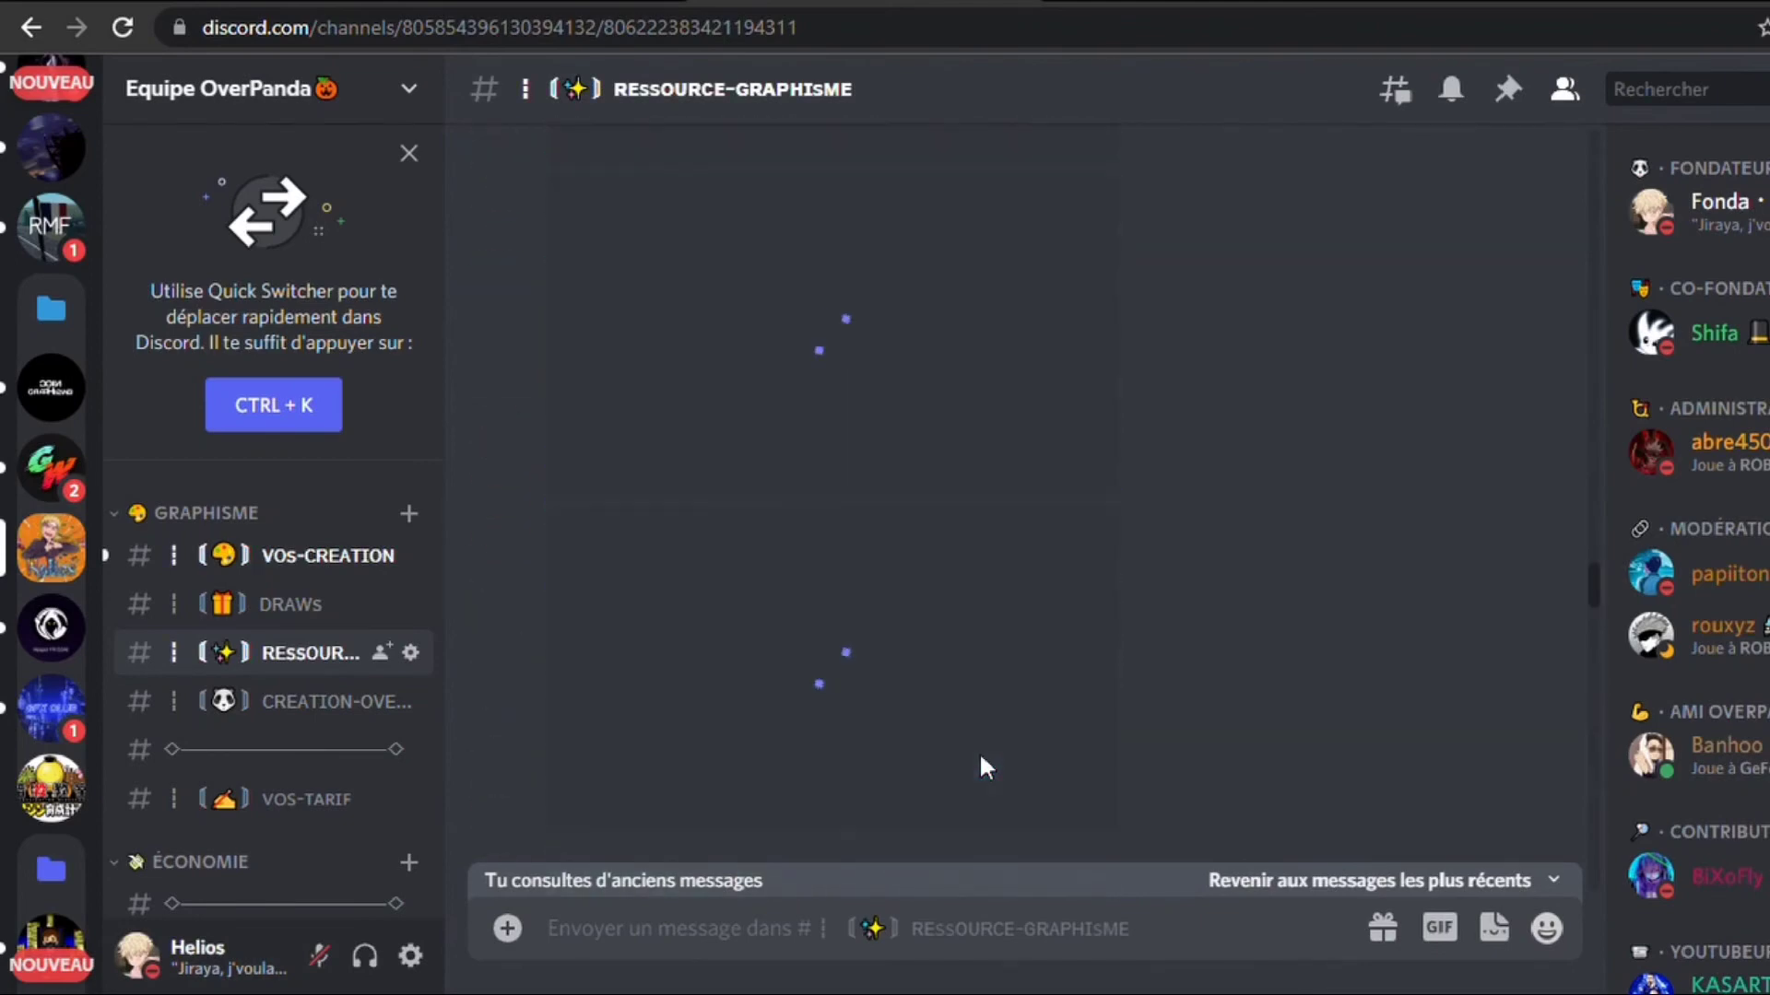
{"action": "scroll", "coordinate": [991, 770], "scroll_direction": "down", "scroll_amount": 10}
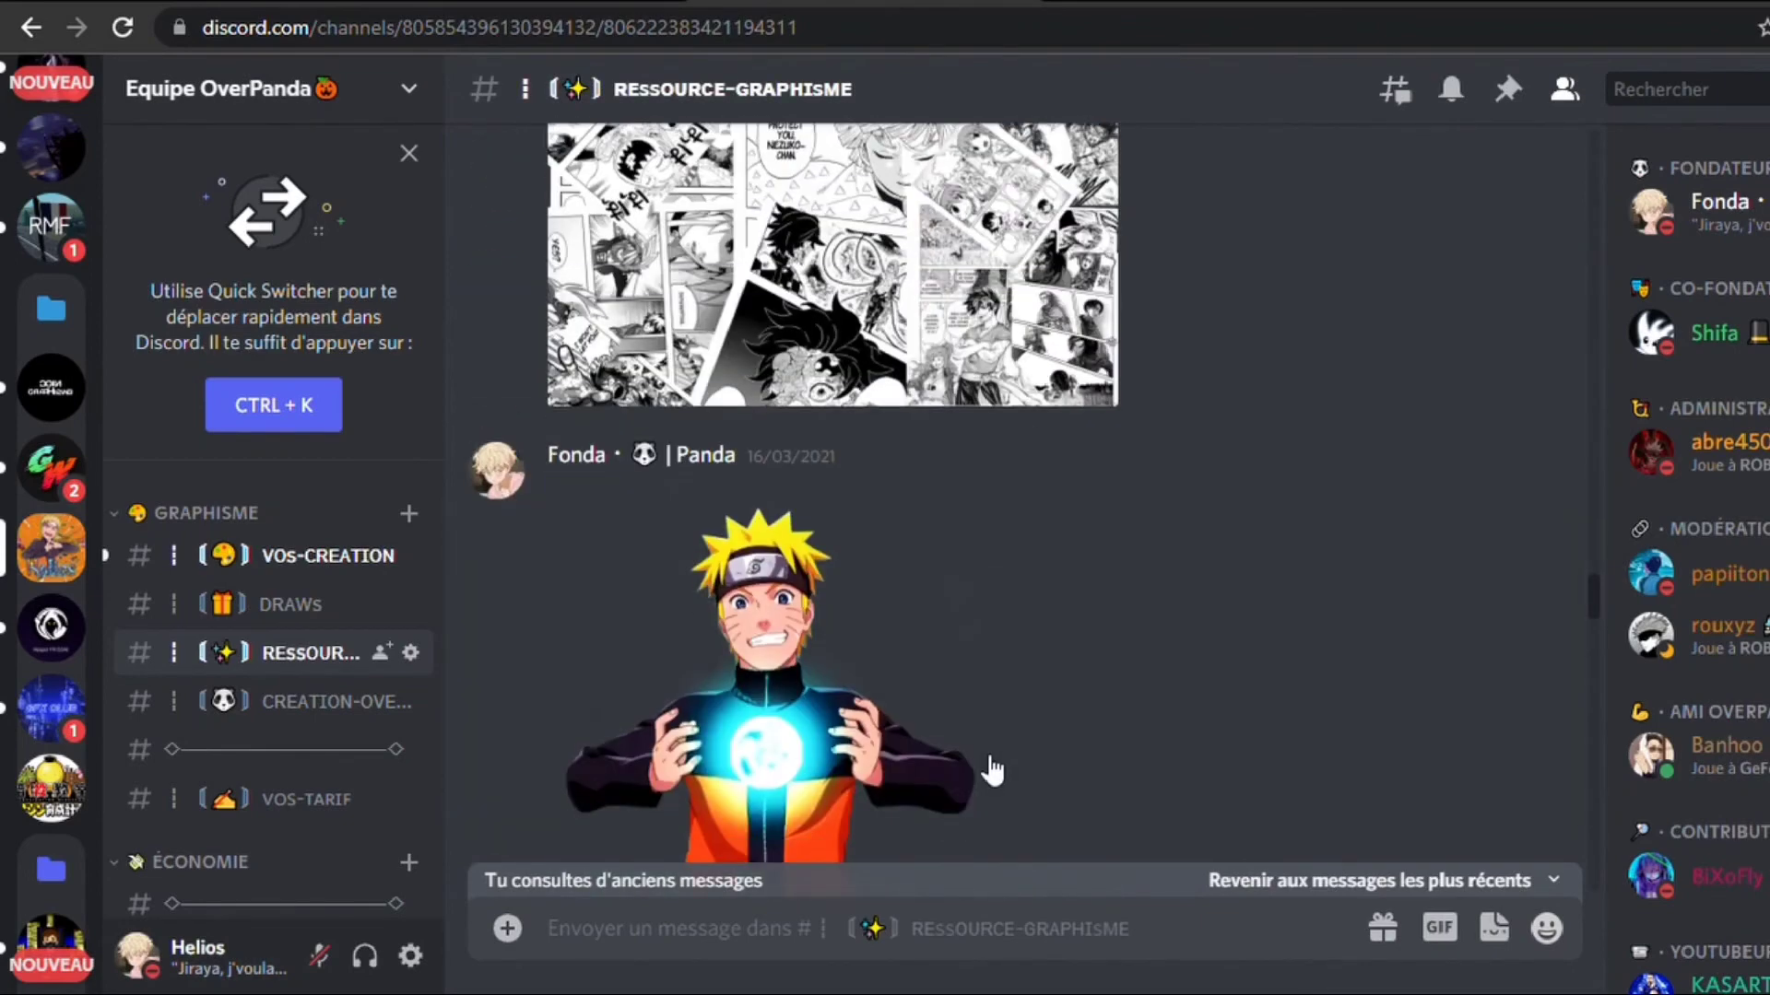
{"action": "scroll", "coordinate": [981, 767], "scroll_direction": "down", "scroll_amount": 10}
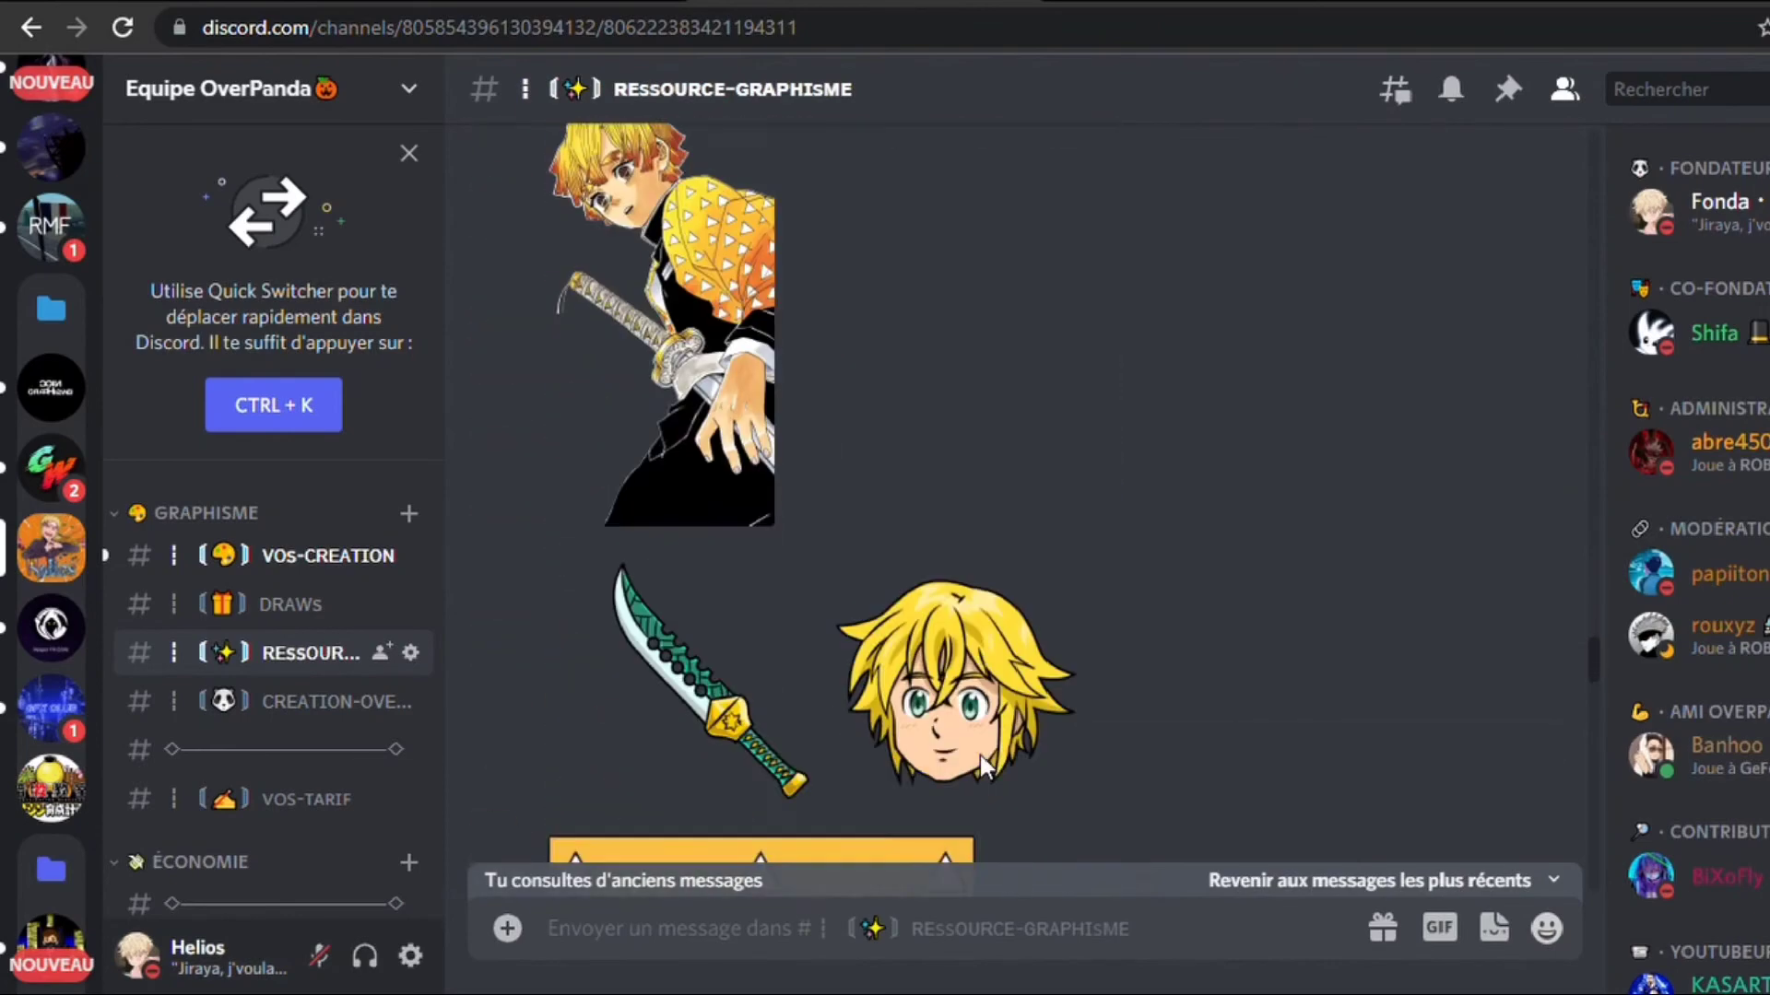
{"action": "scroll", "coordinate": [981, 756], "scroll_direction": "down", "scroll_amount": 10}
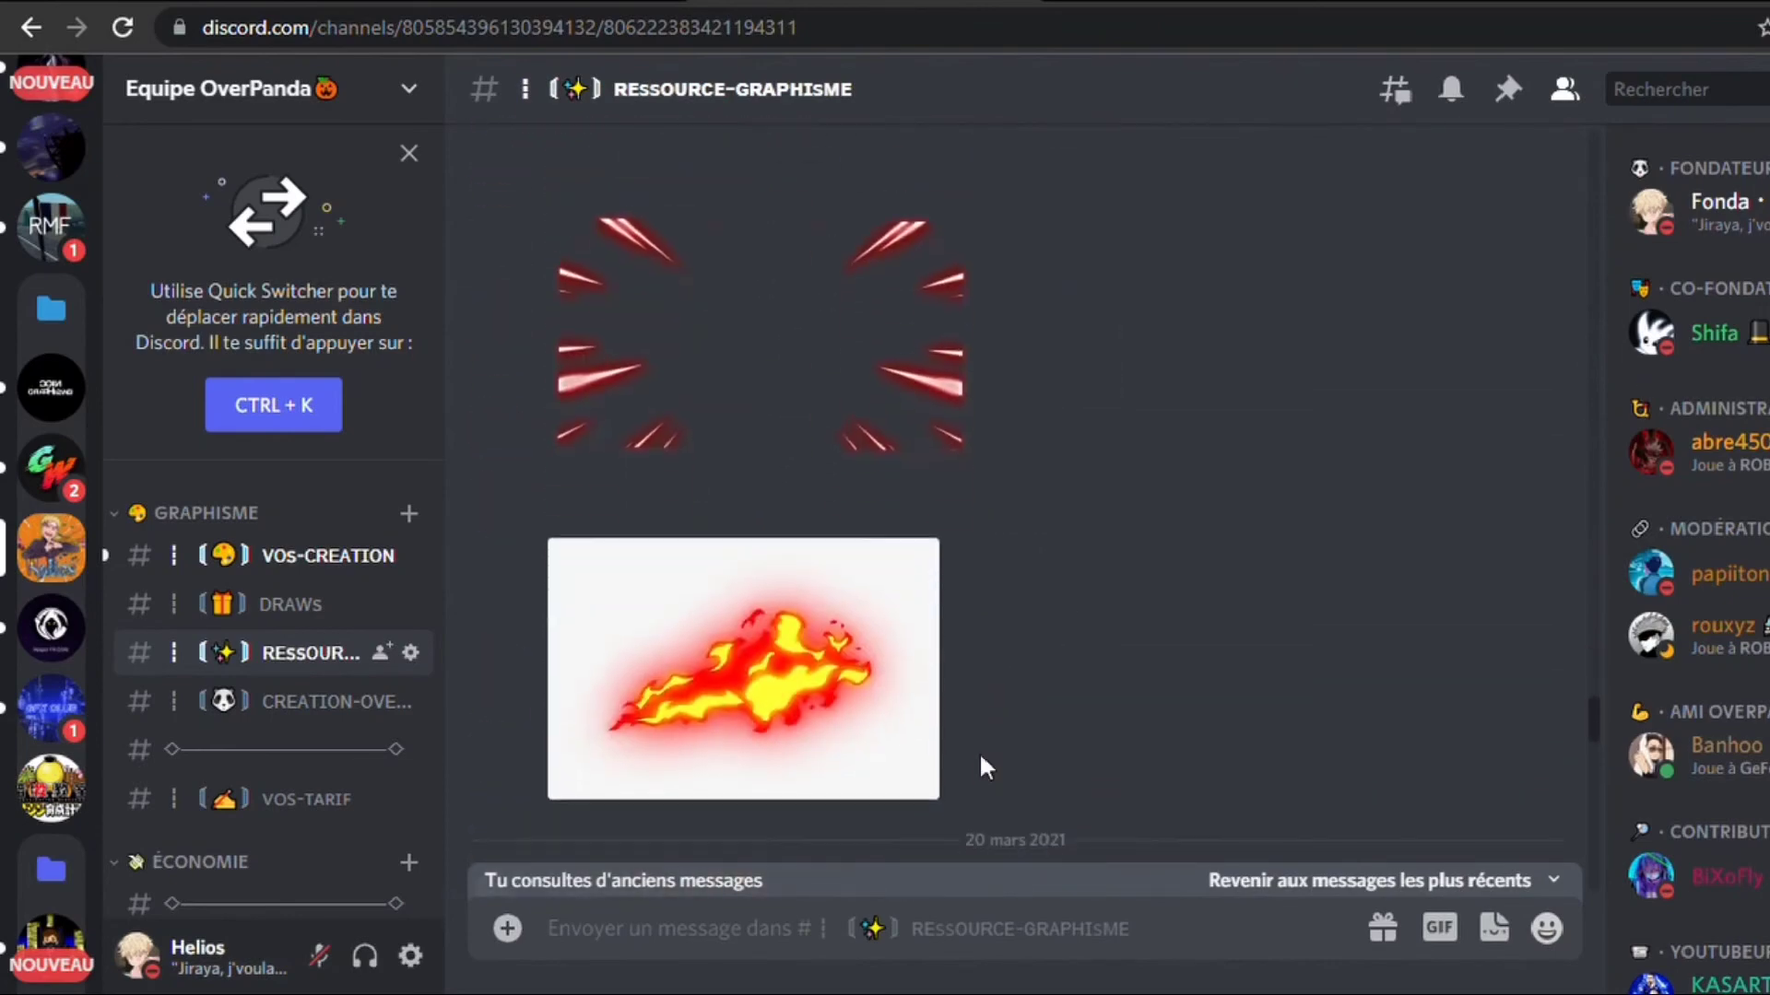
{"action": "scroll", "coordinate": [984, 767], "scroll_direction": "down", "scroll_amount": 5}
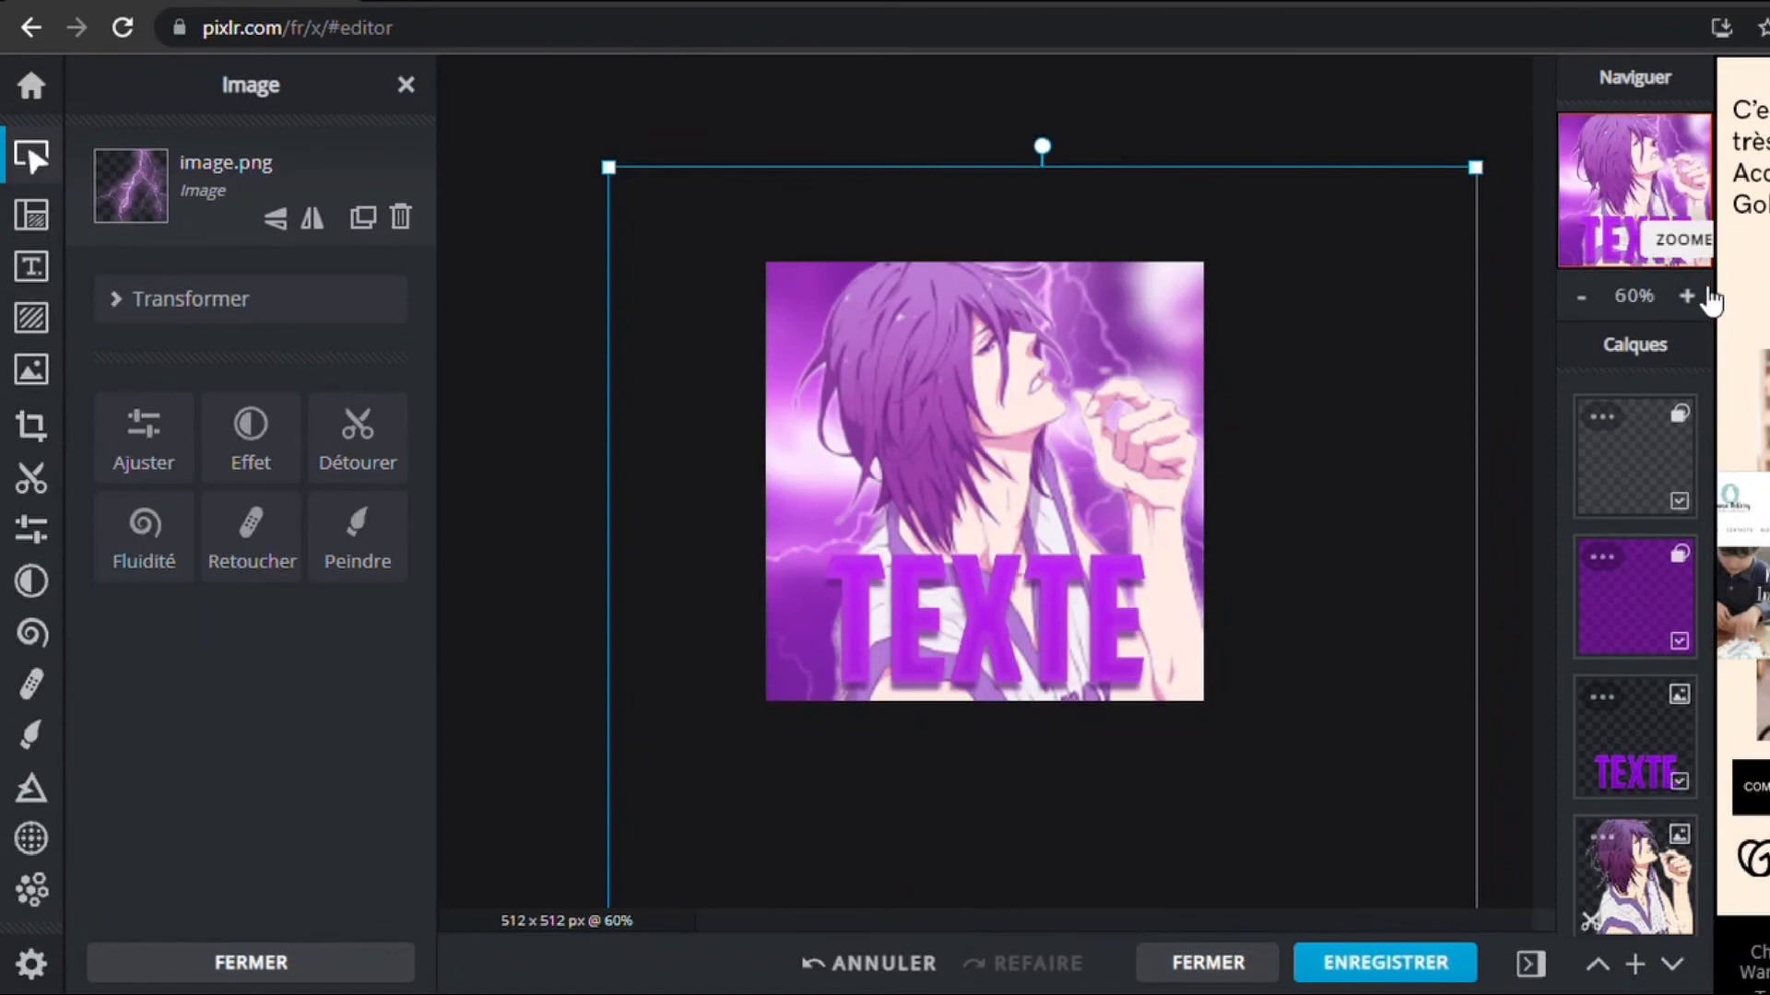
{"action": "left_click", "coordinate": [1705, 295]}
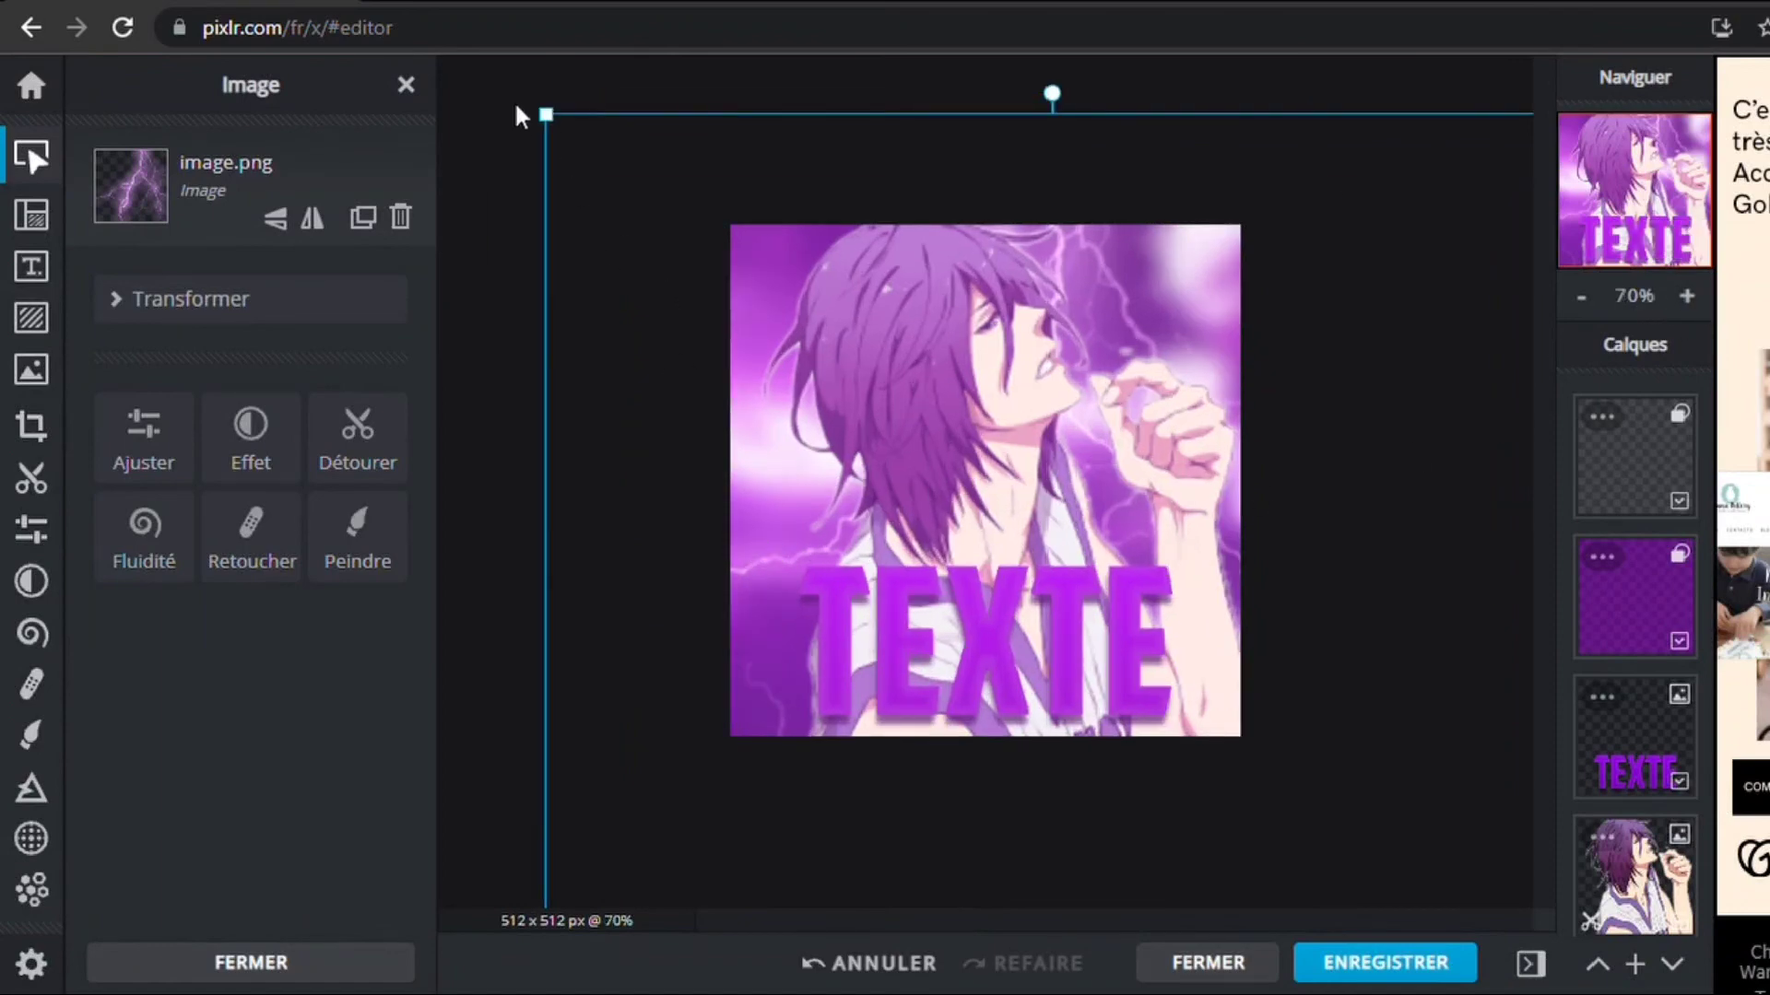